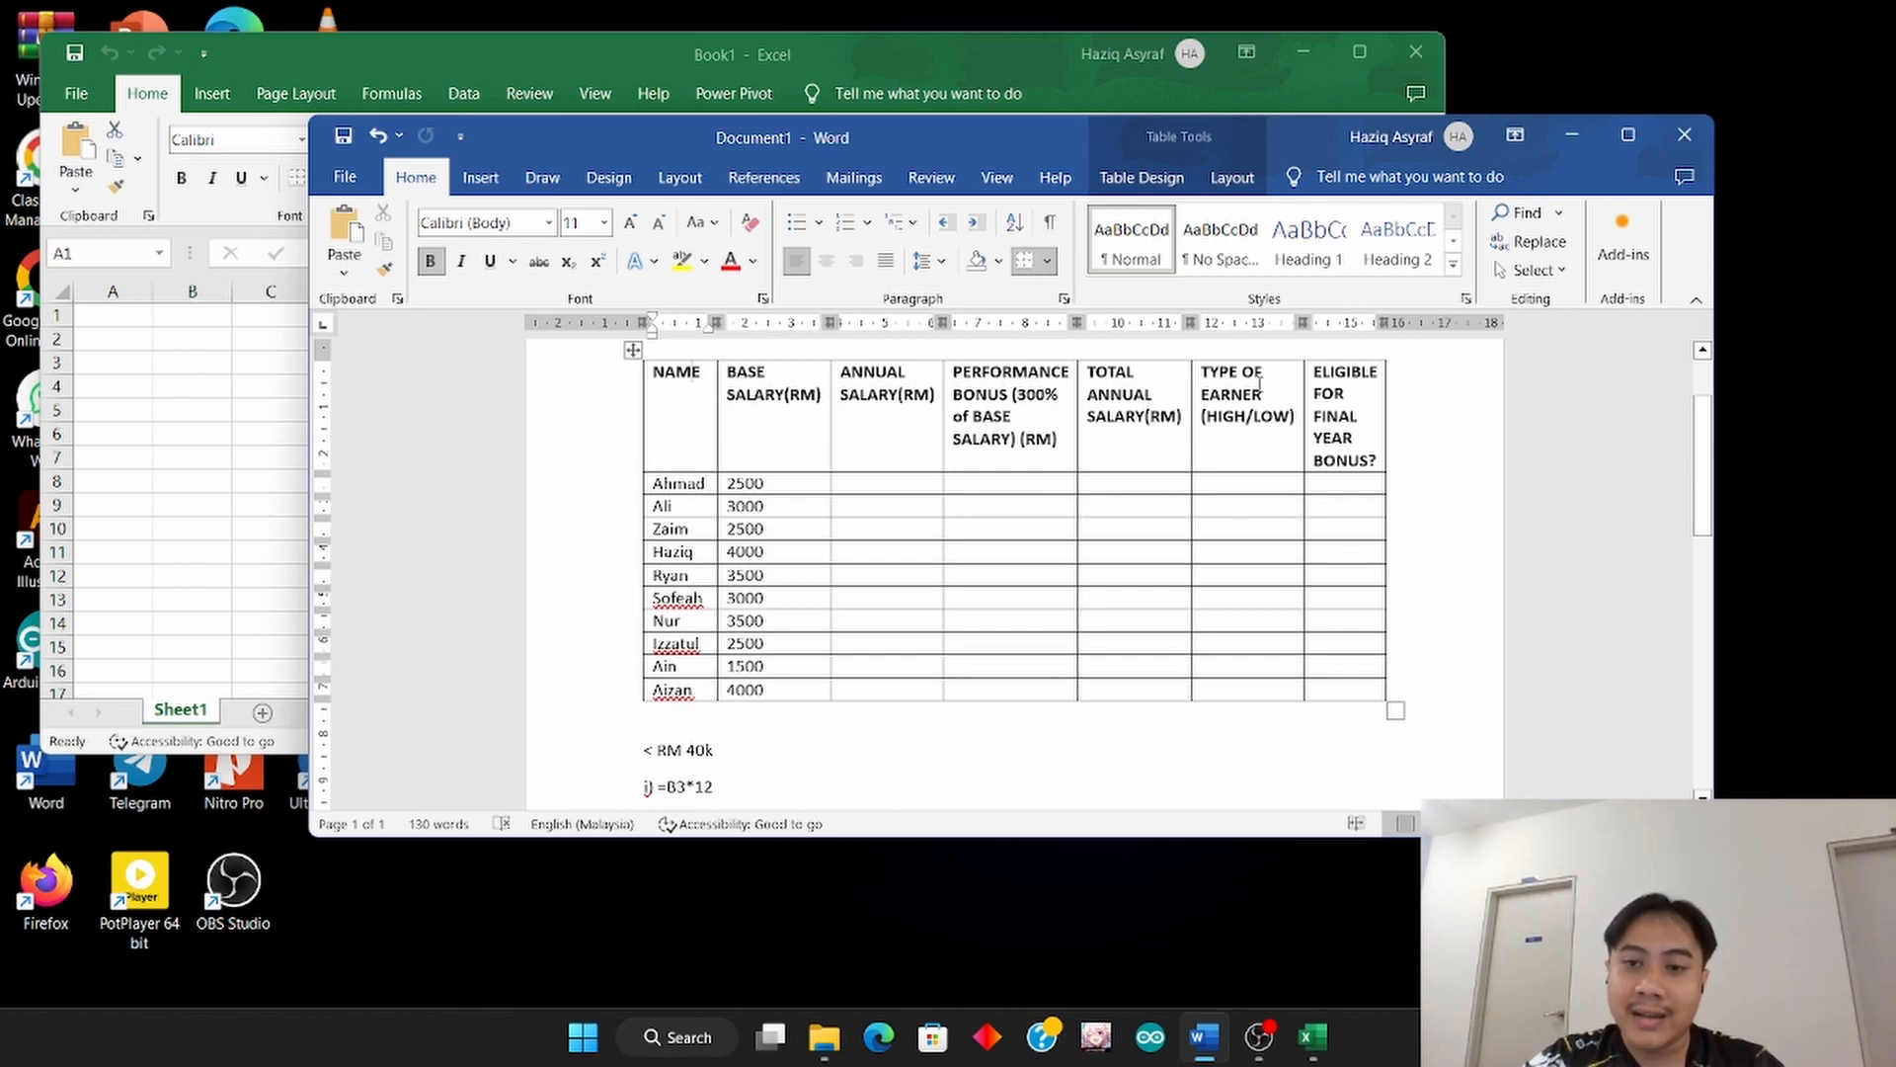
# Examine the Word table's headings for total annual salary, type of earner and final year bonus eligibility.
pyautogui.click(1195, 372)
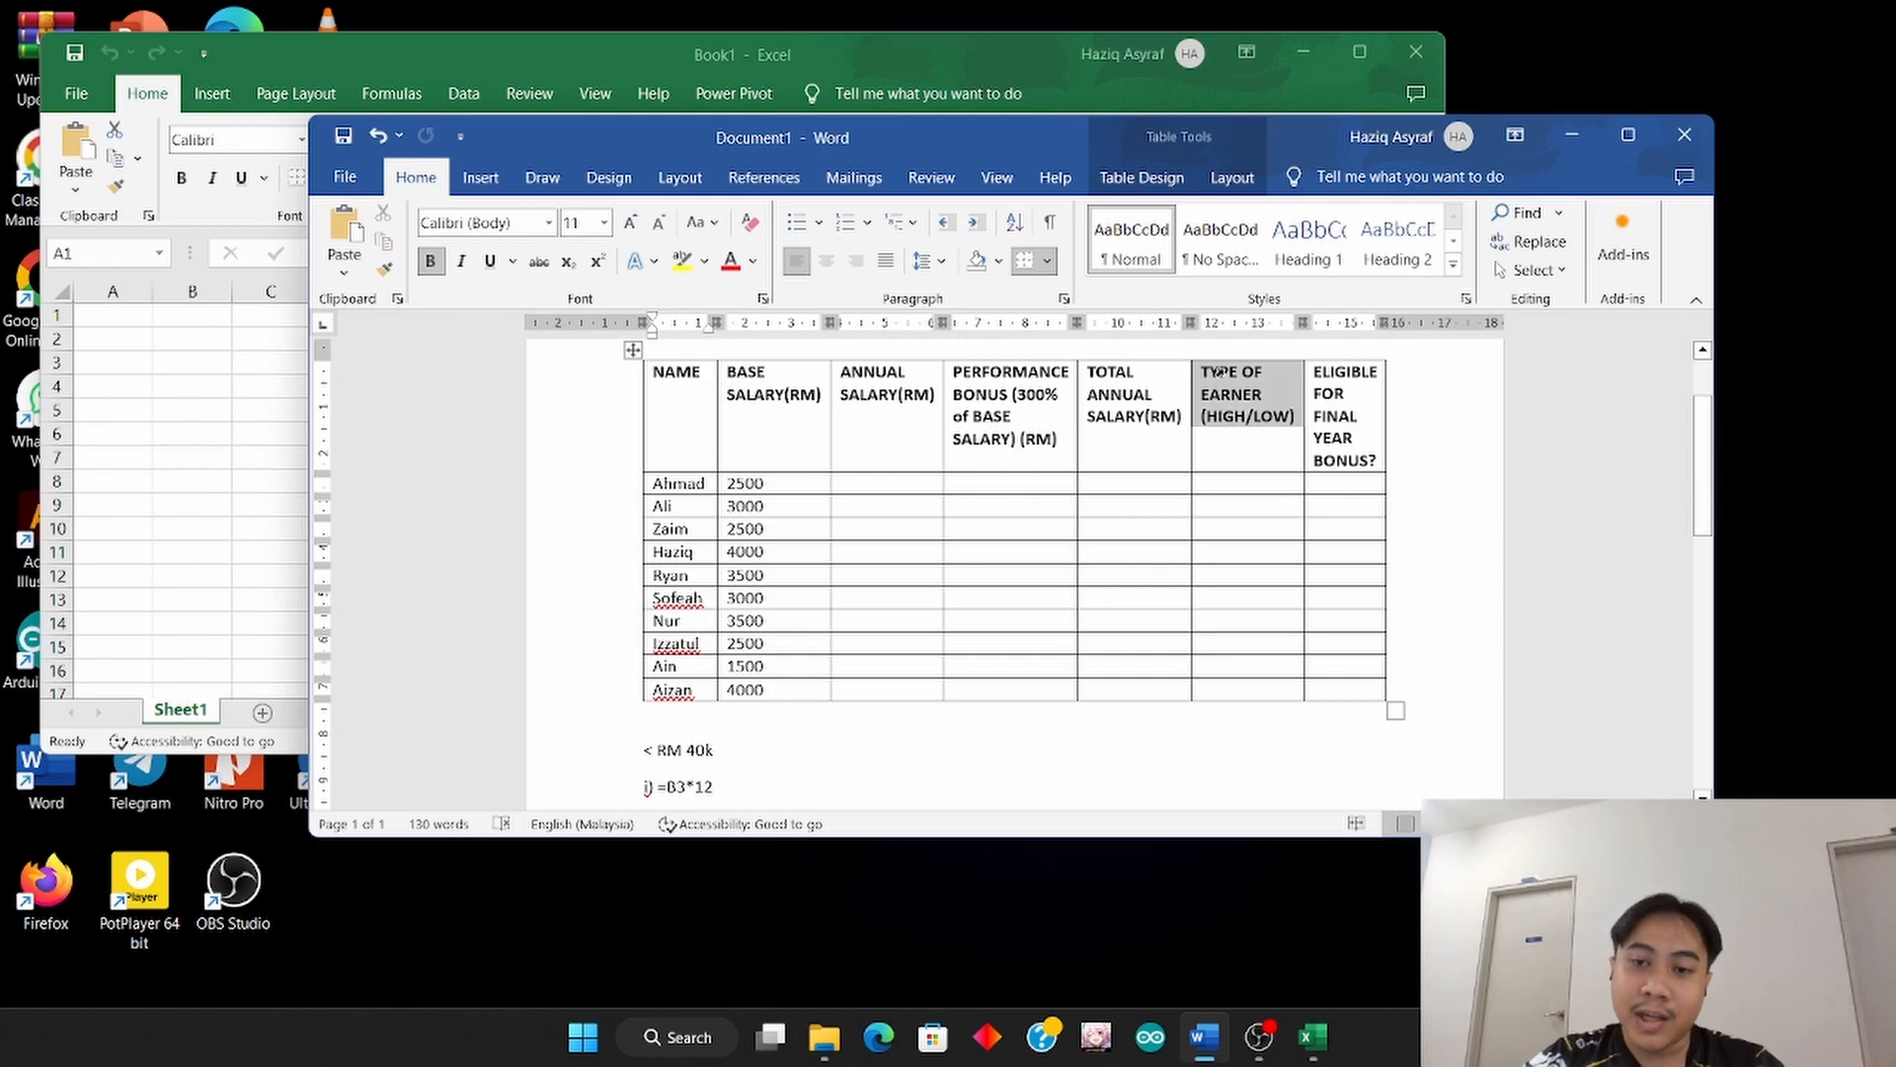
pyautogui.click(1229, 415)
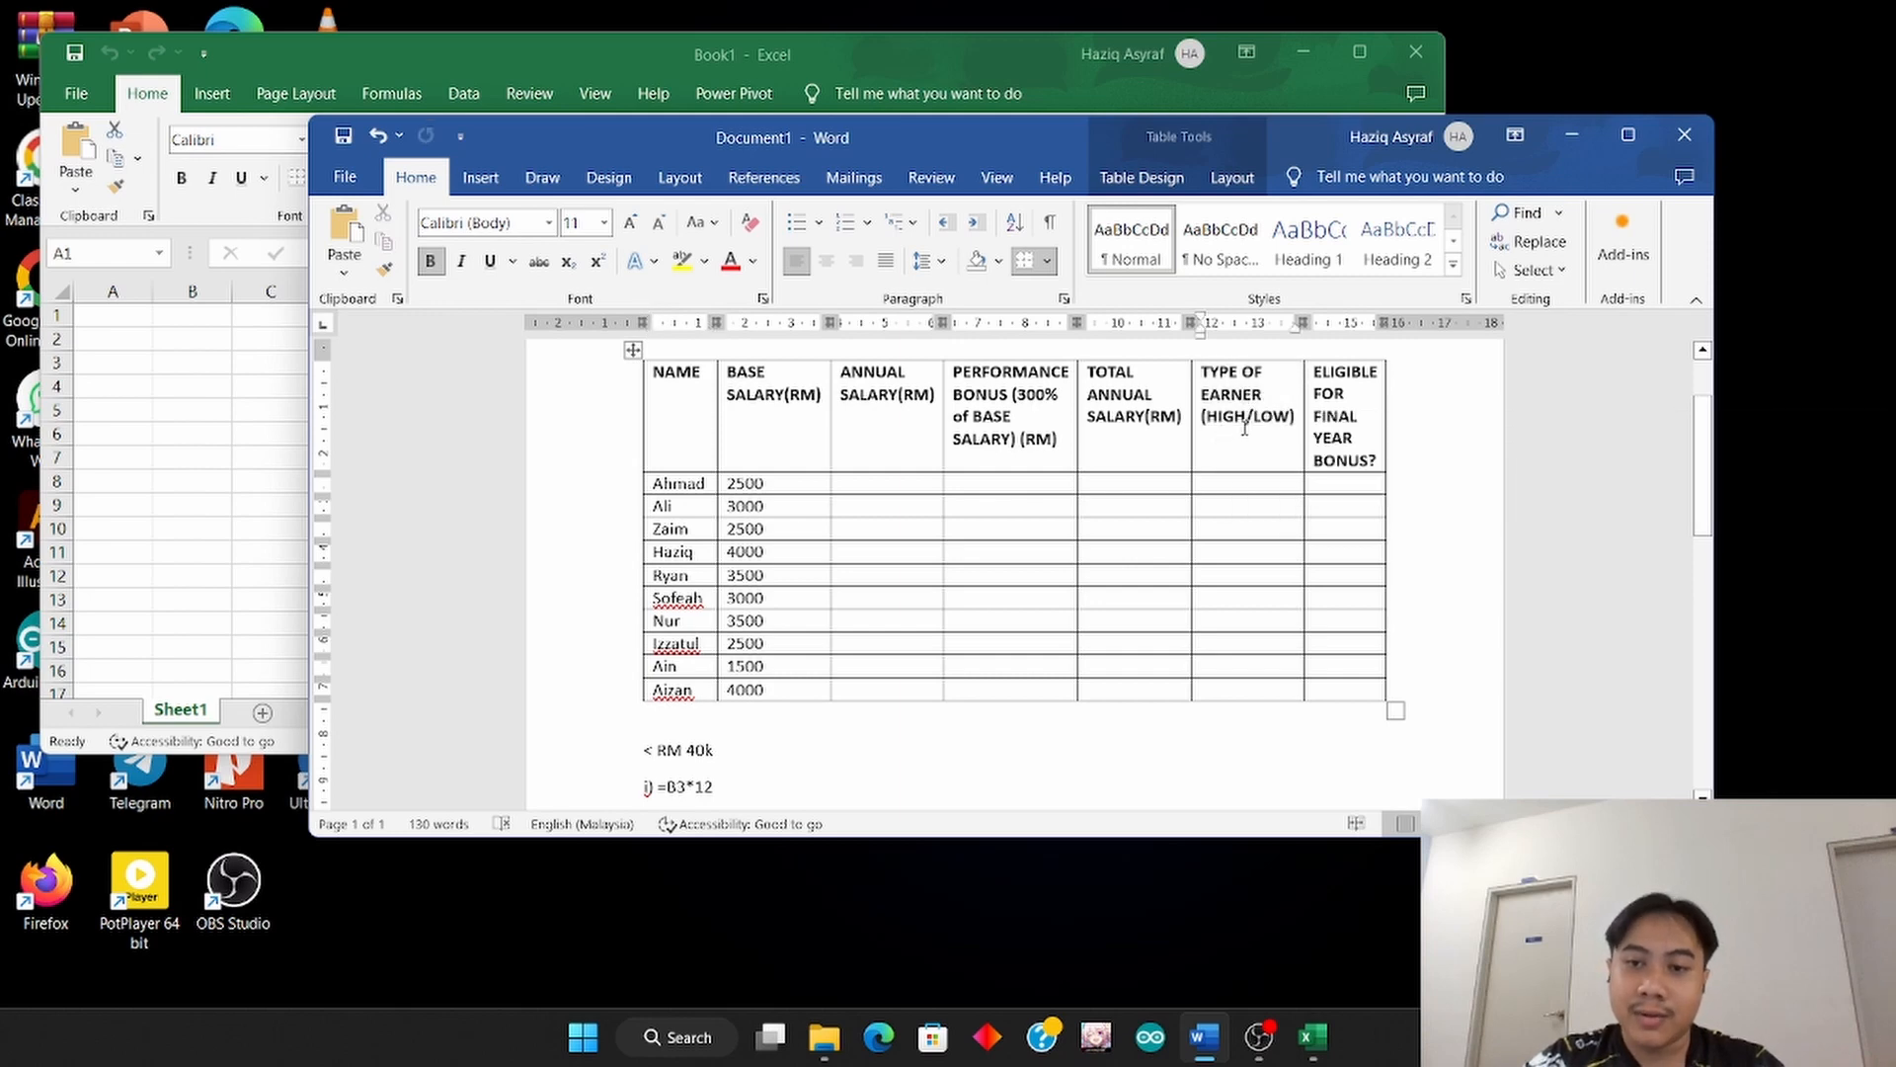
pyautogui.moveTo(1254, 419); pyautogui.dragTo(1368, 460)
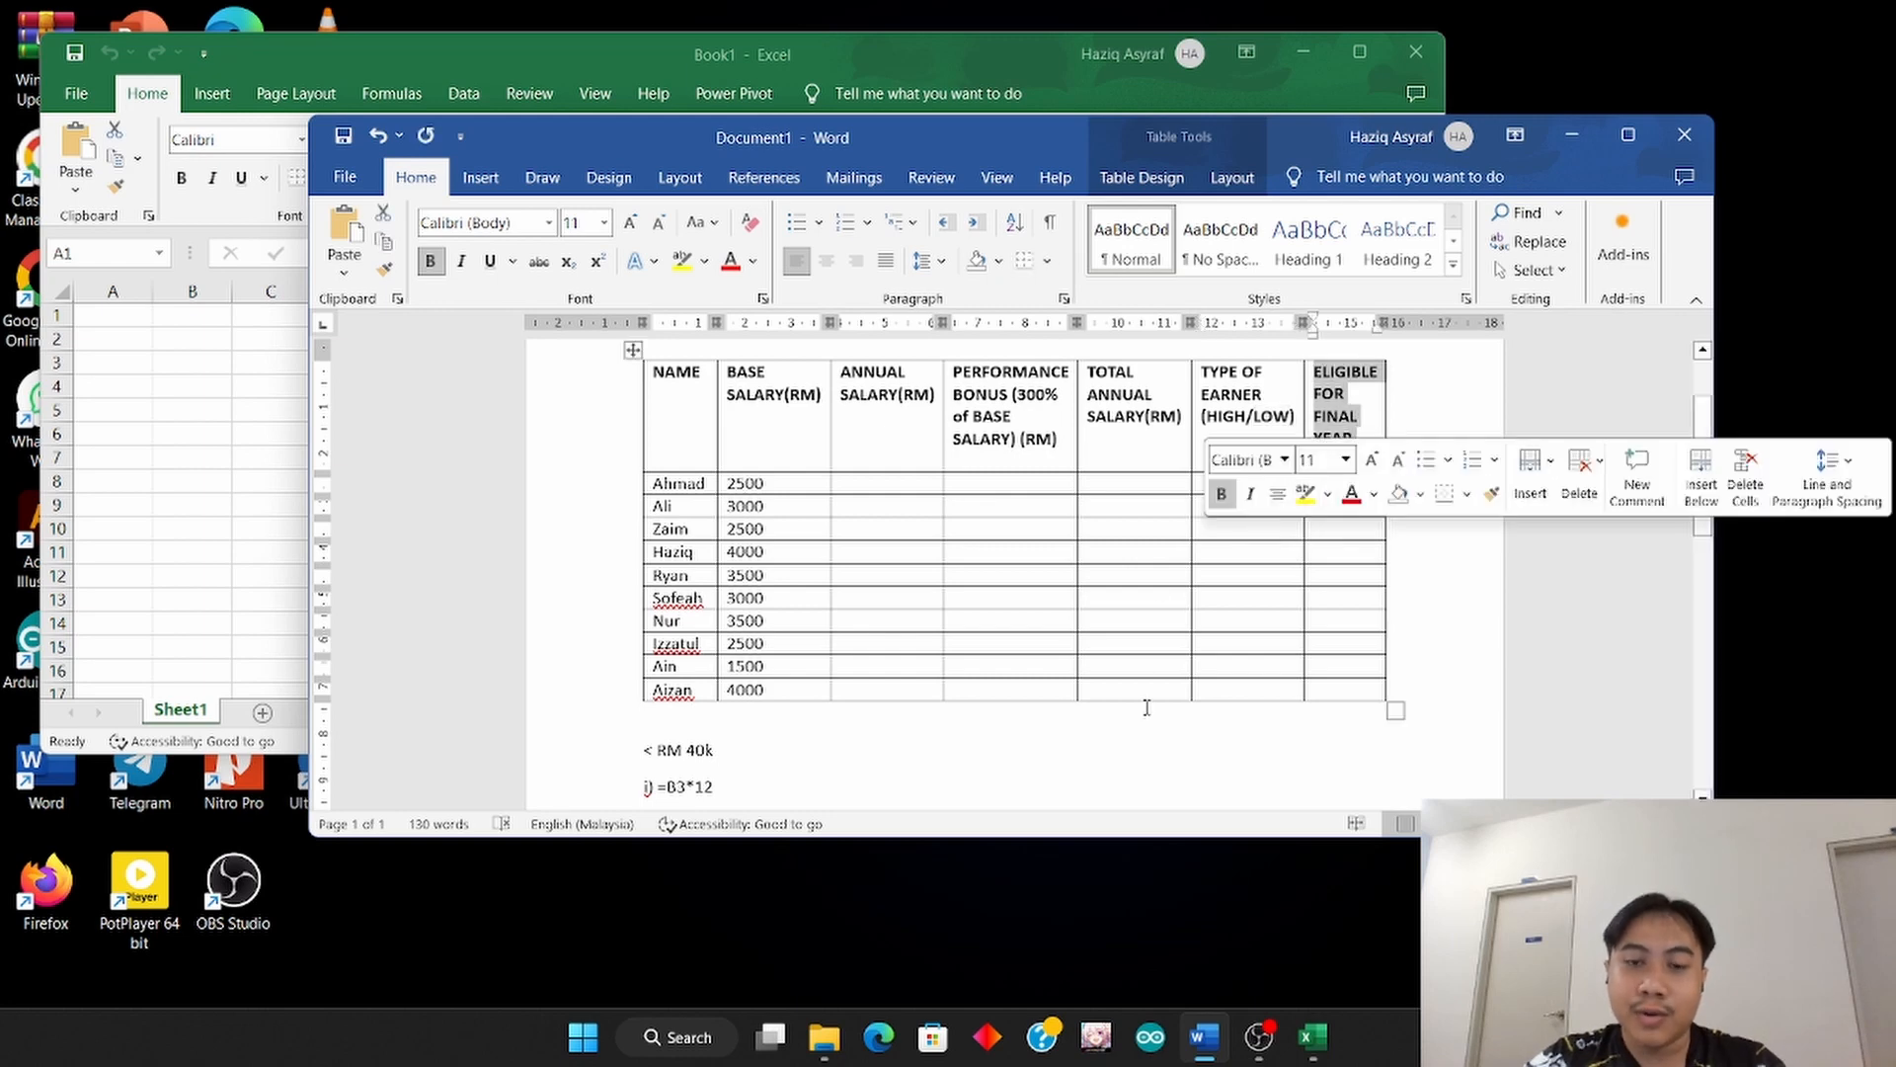
pyautogui.click(1110, 741)
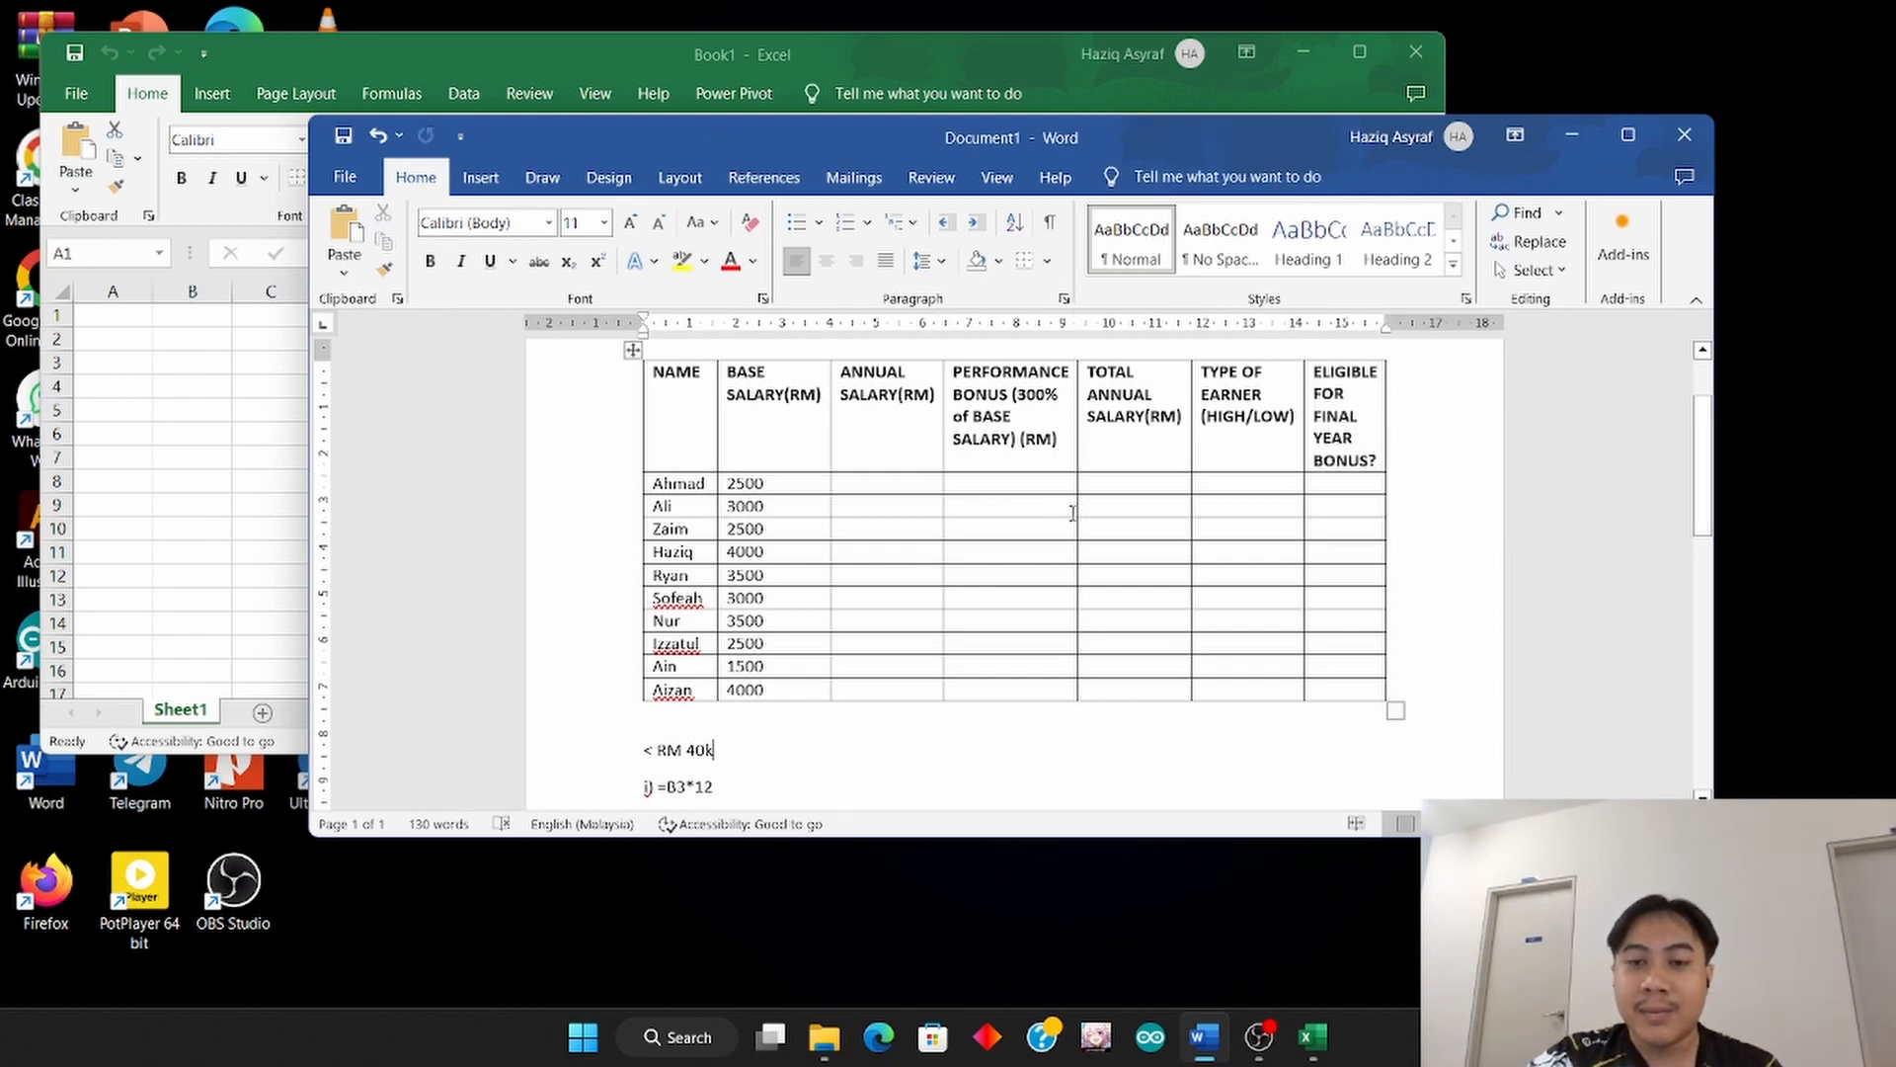
pyautogui.moveTo(1090, 369); pyautogui.dragTo(1165, 419)
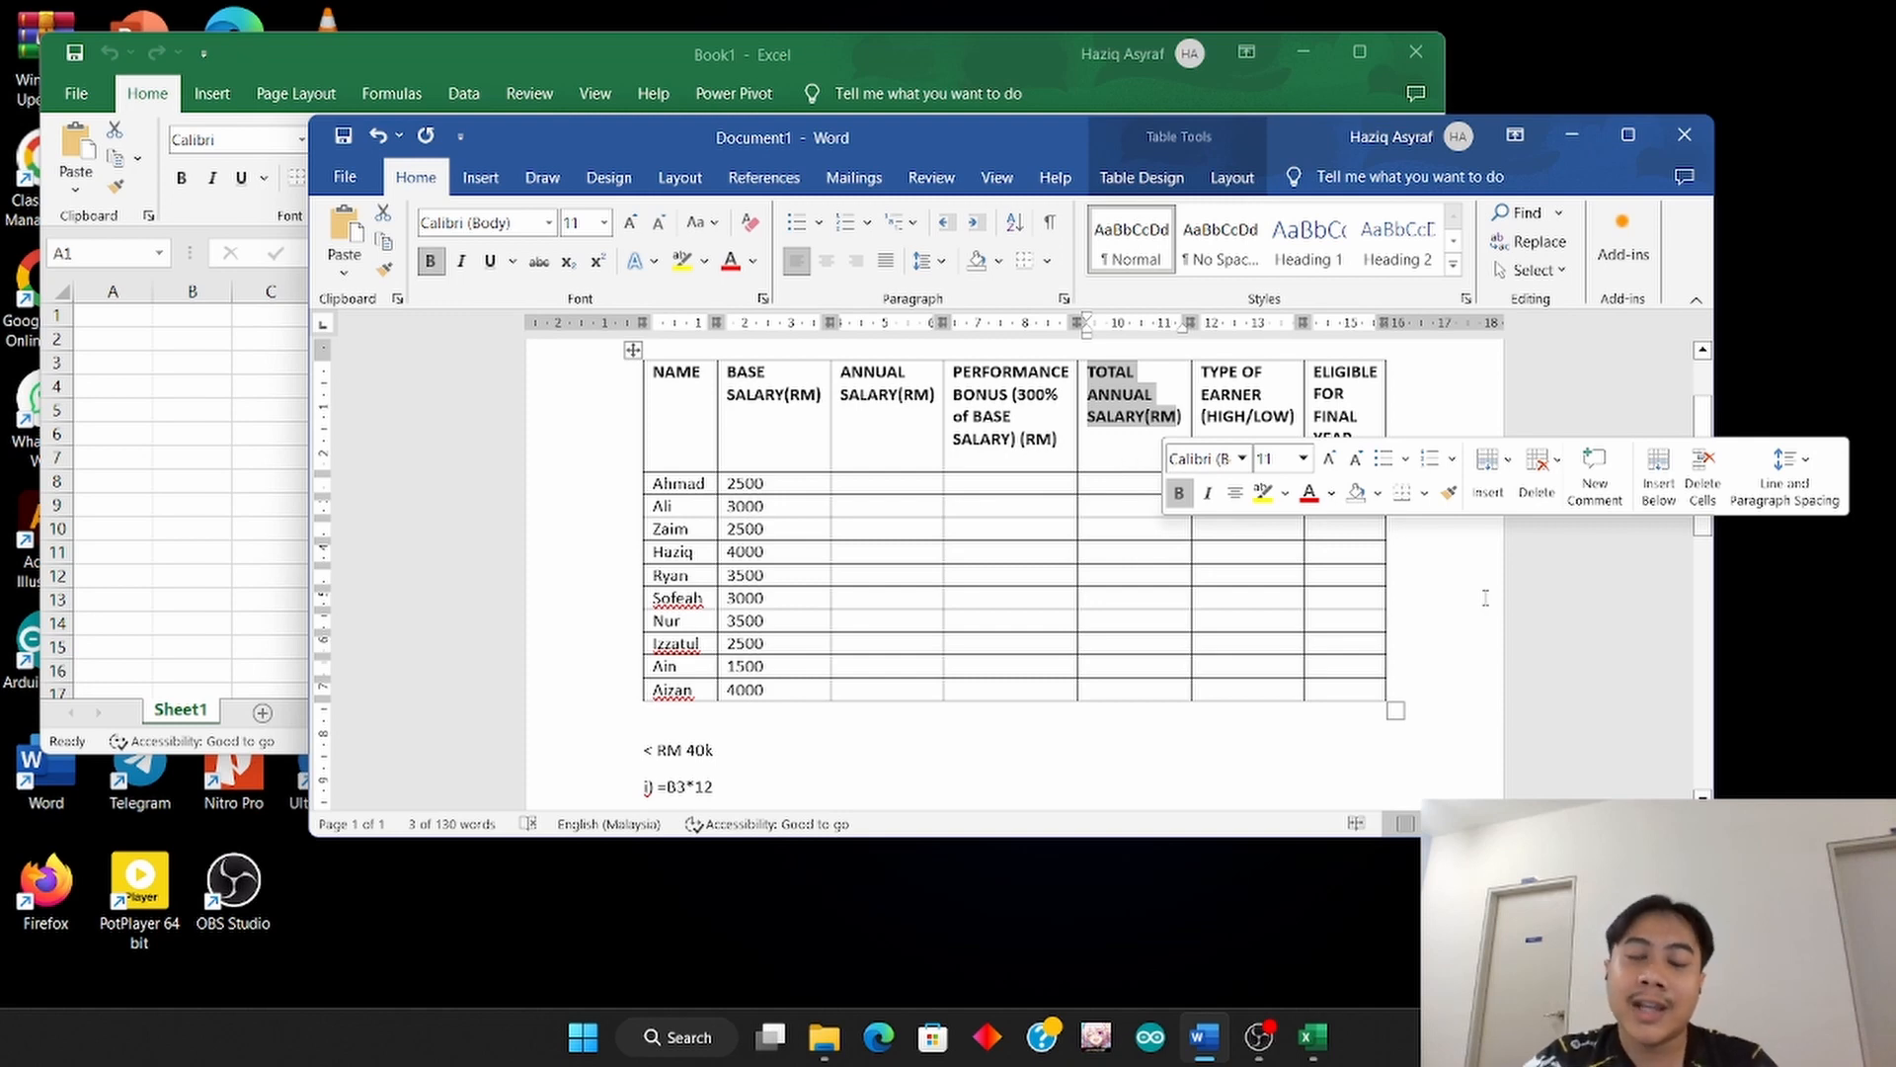
pyautogui.click(742, 416)
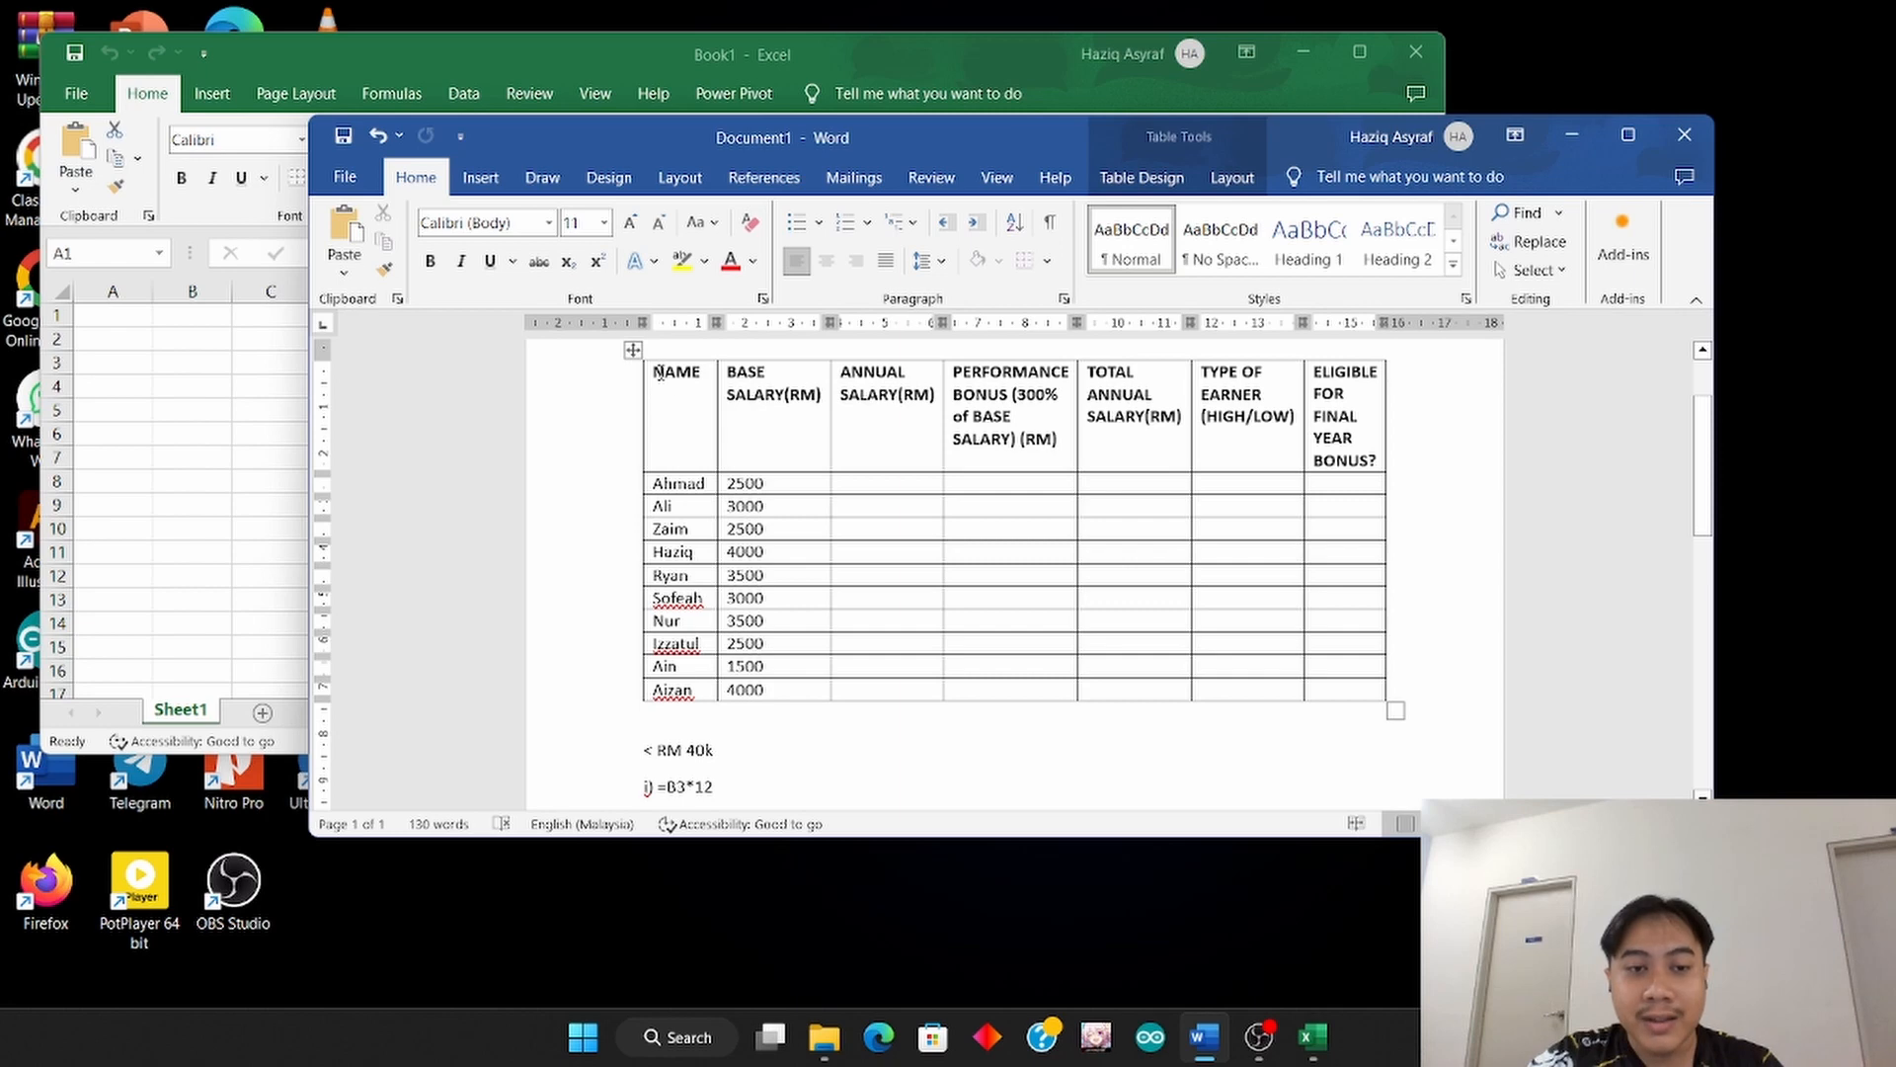
# Copy the whole salary table from the Word document and paste it into Excel at cell A1, keeping the source formatting.
pyautogui.moveTo(658, 373); pyautogui.dragTo(1355, 689)
pyautogui.rightClick(1355, 690)
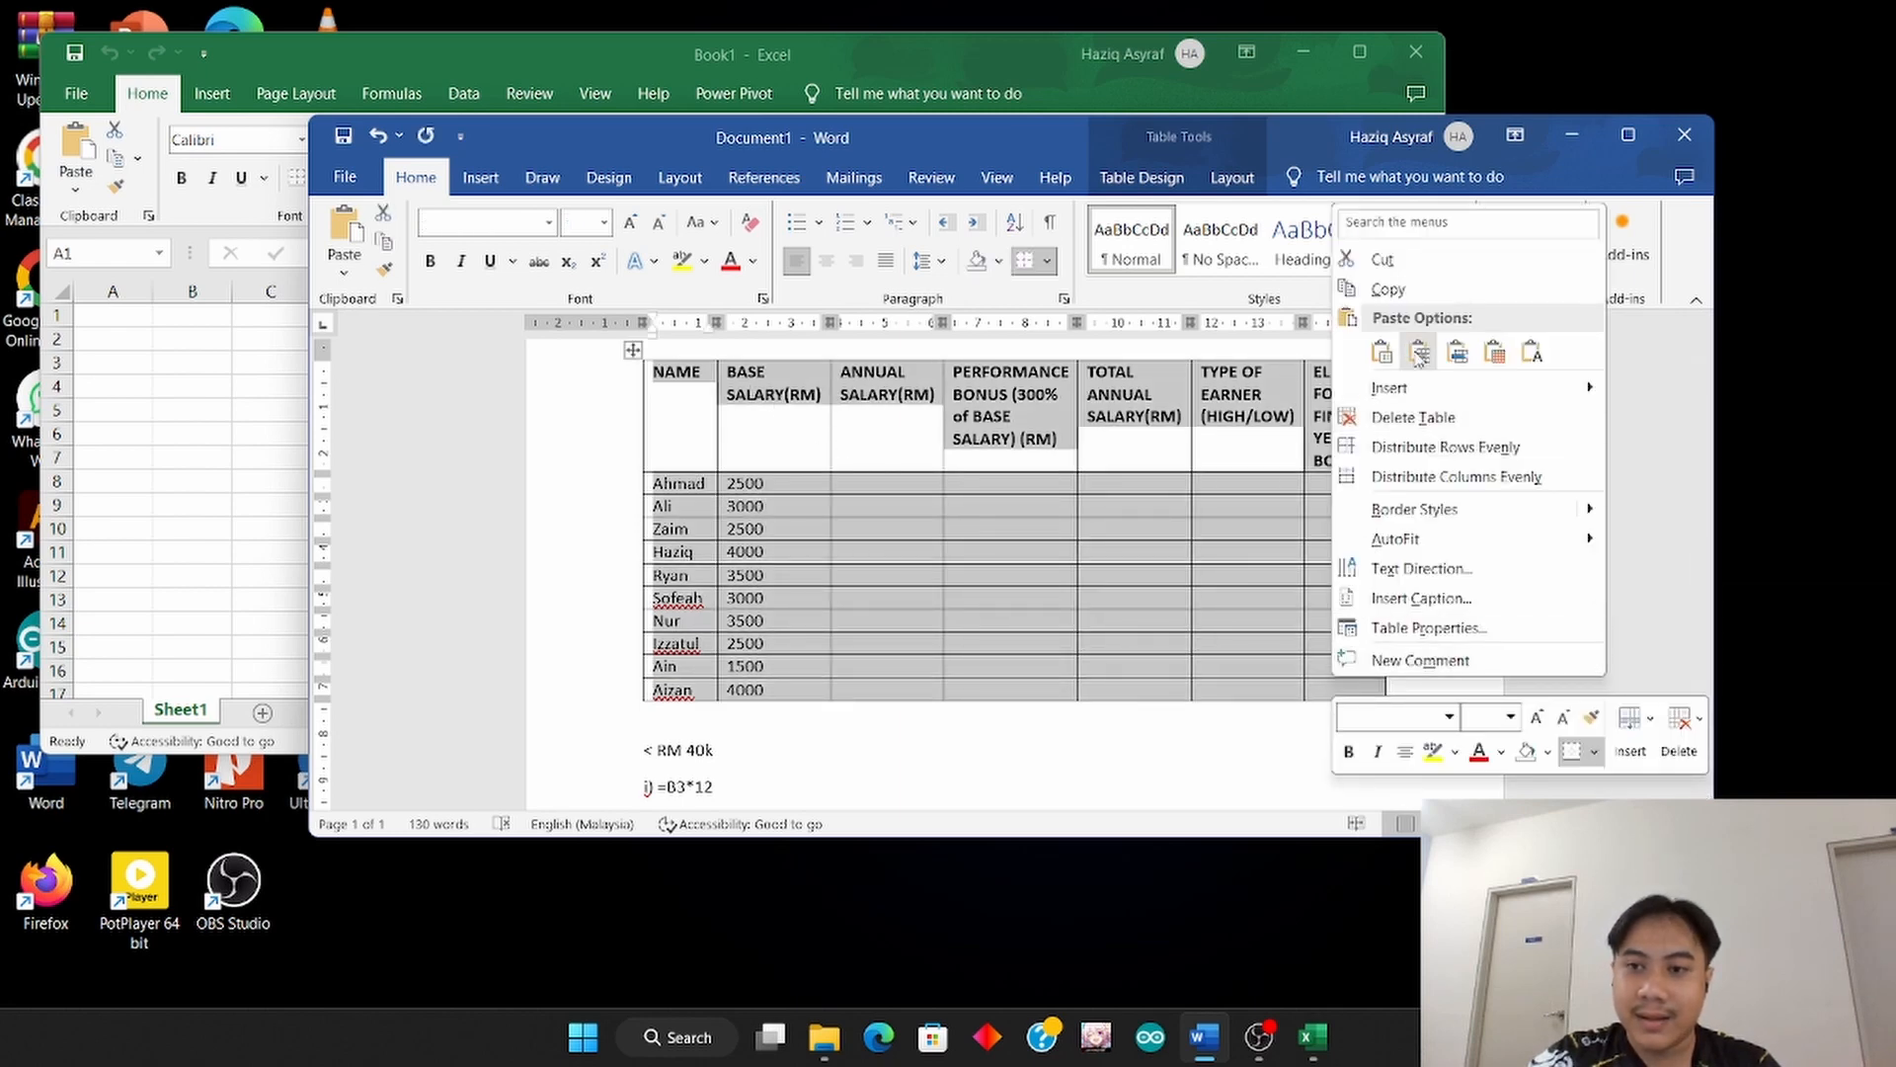
pyautogui.click(1388, 288)
pyautogui.click(1575, 138)
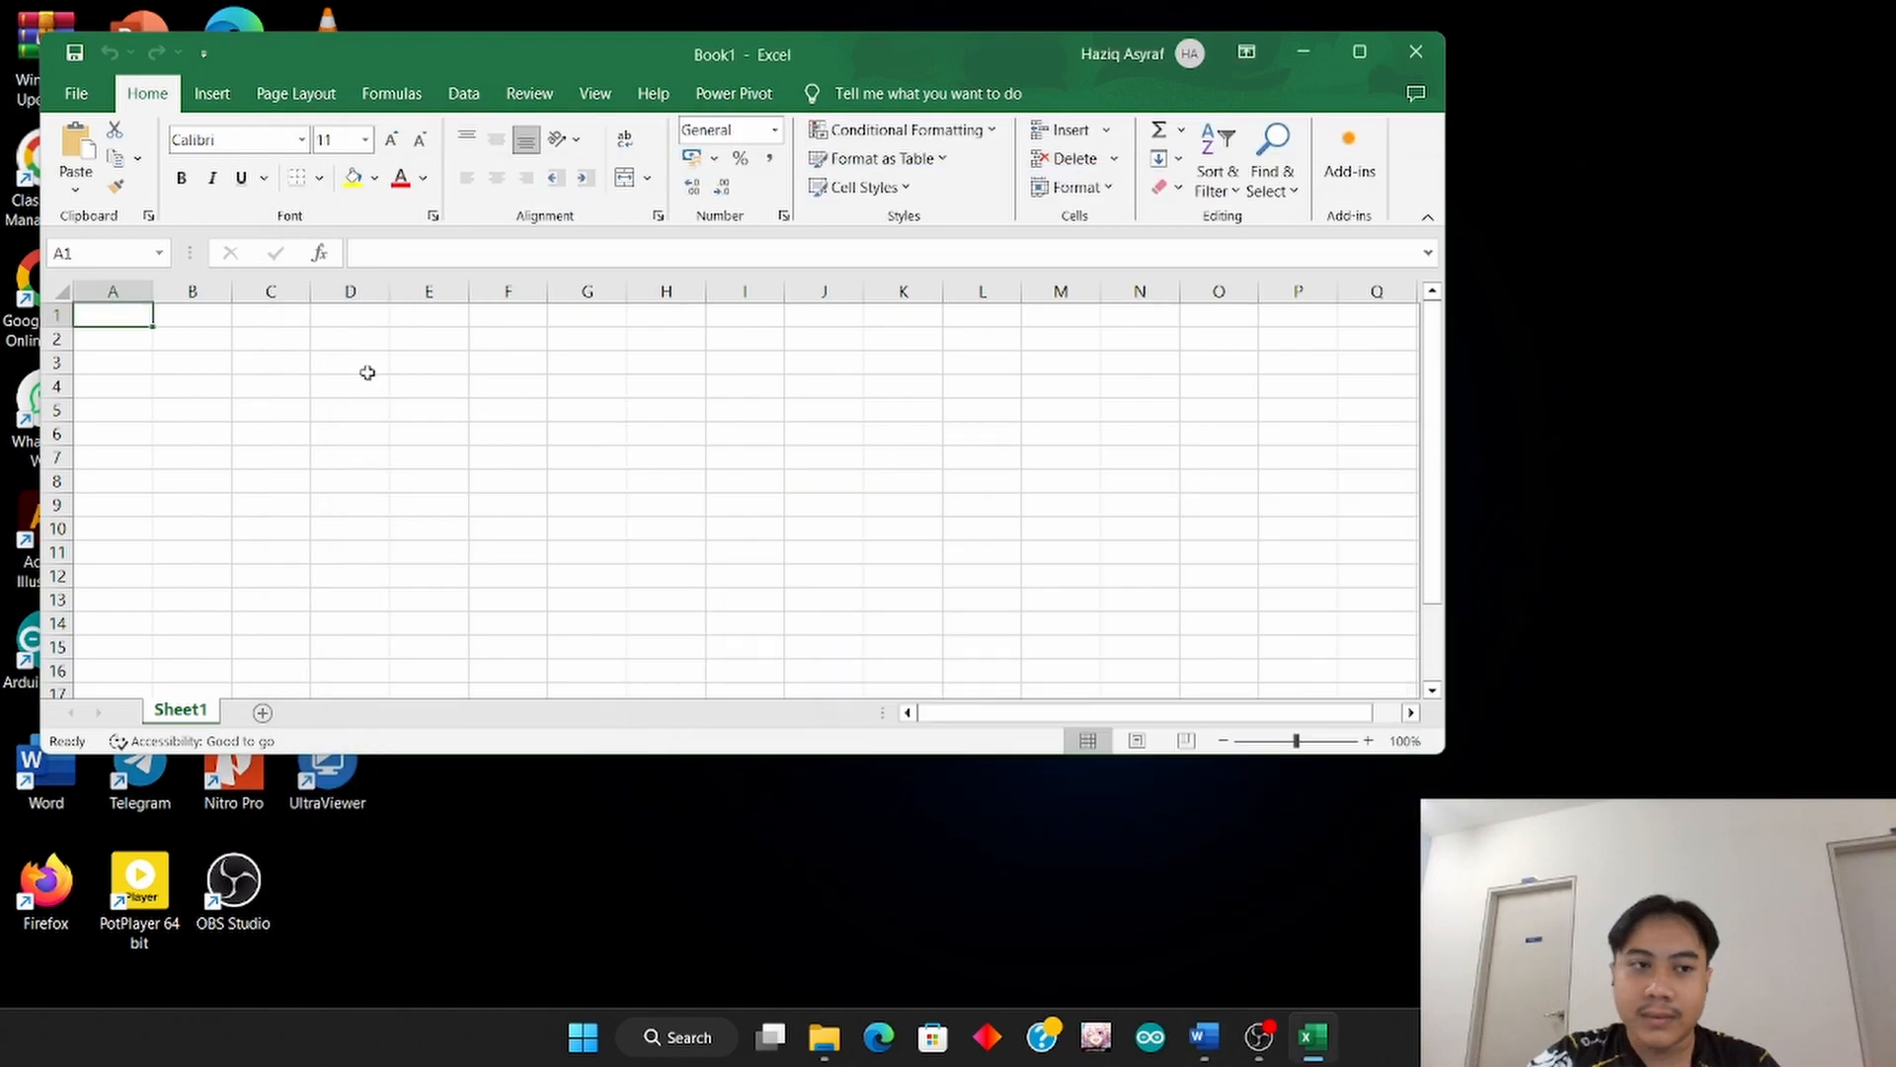
pyautogui.rightClick(103, 314)
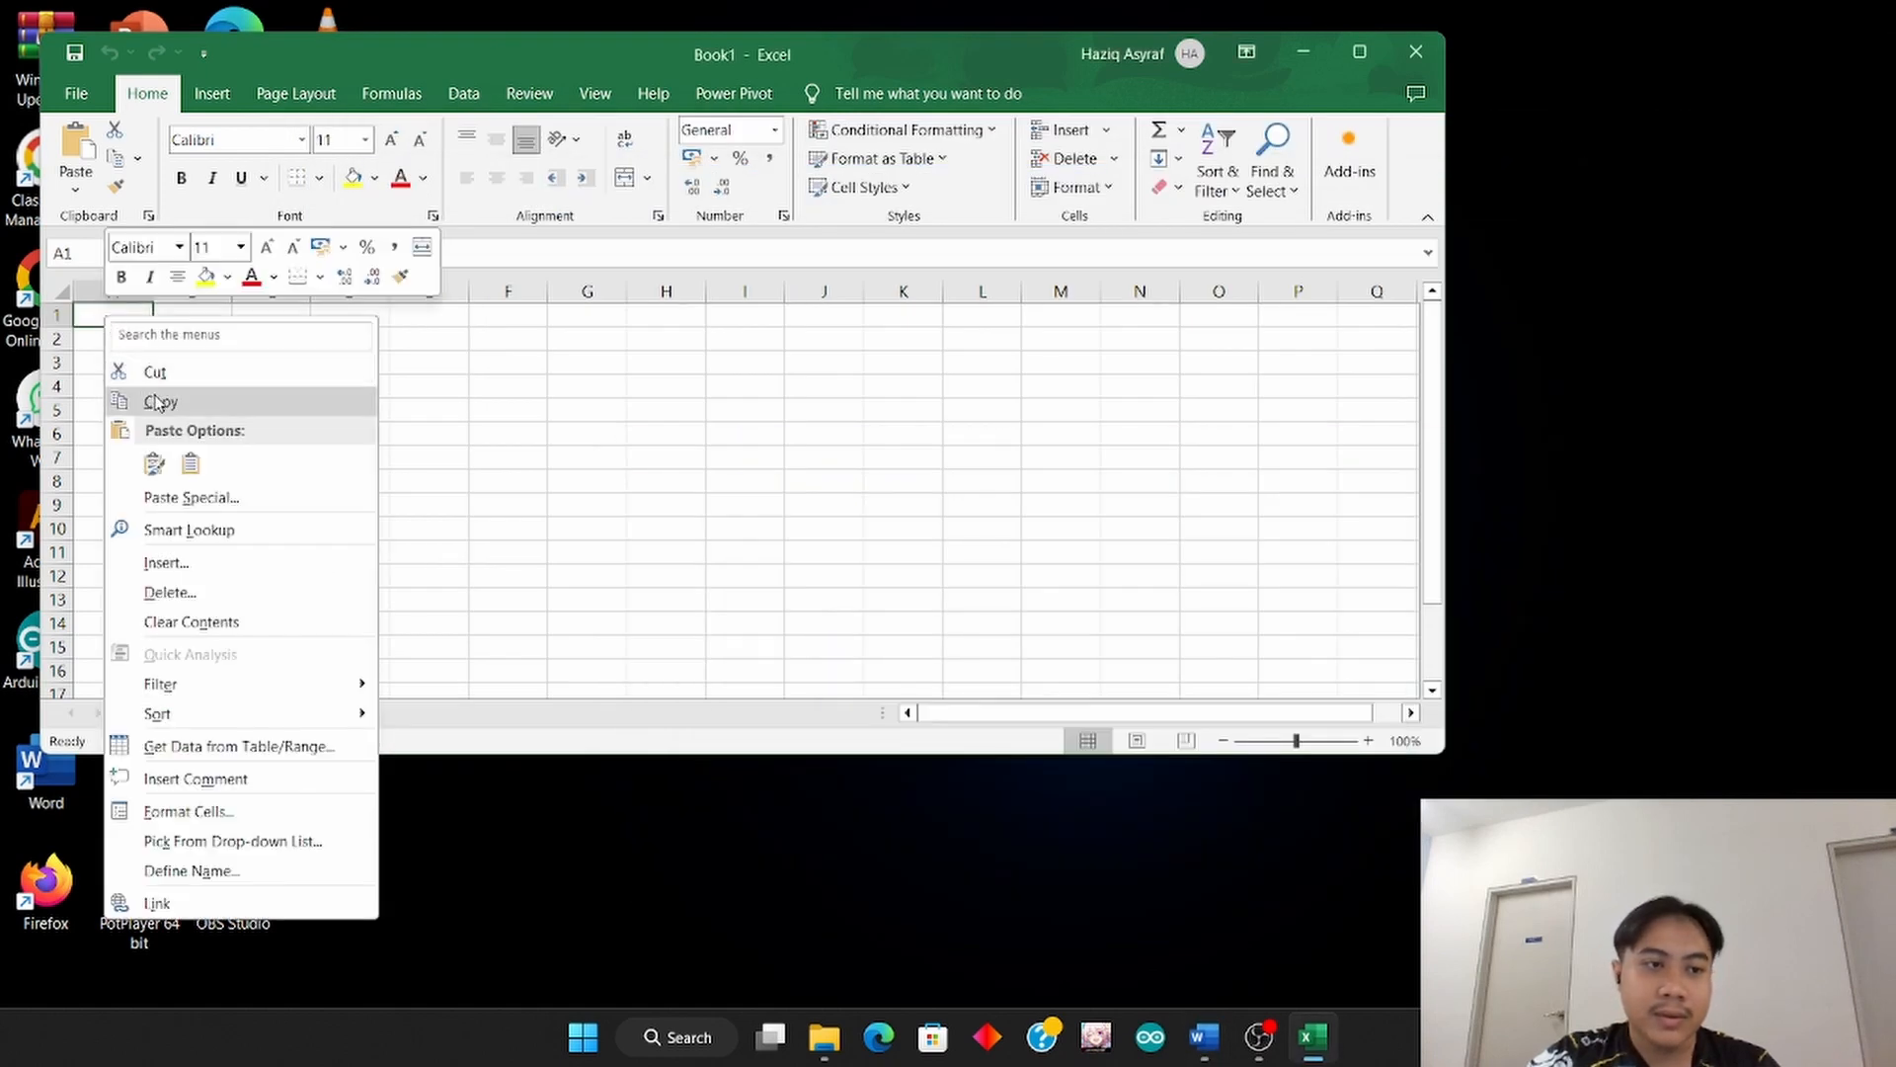
pyautogui.click(155, 462)
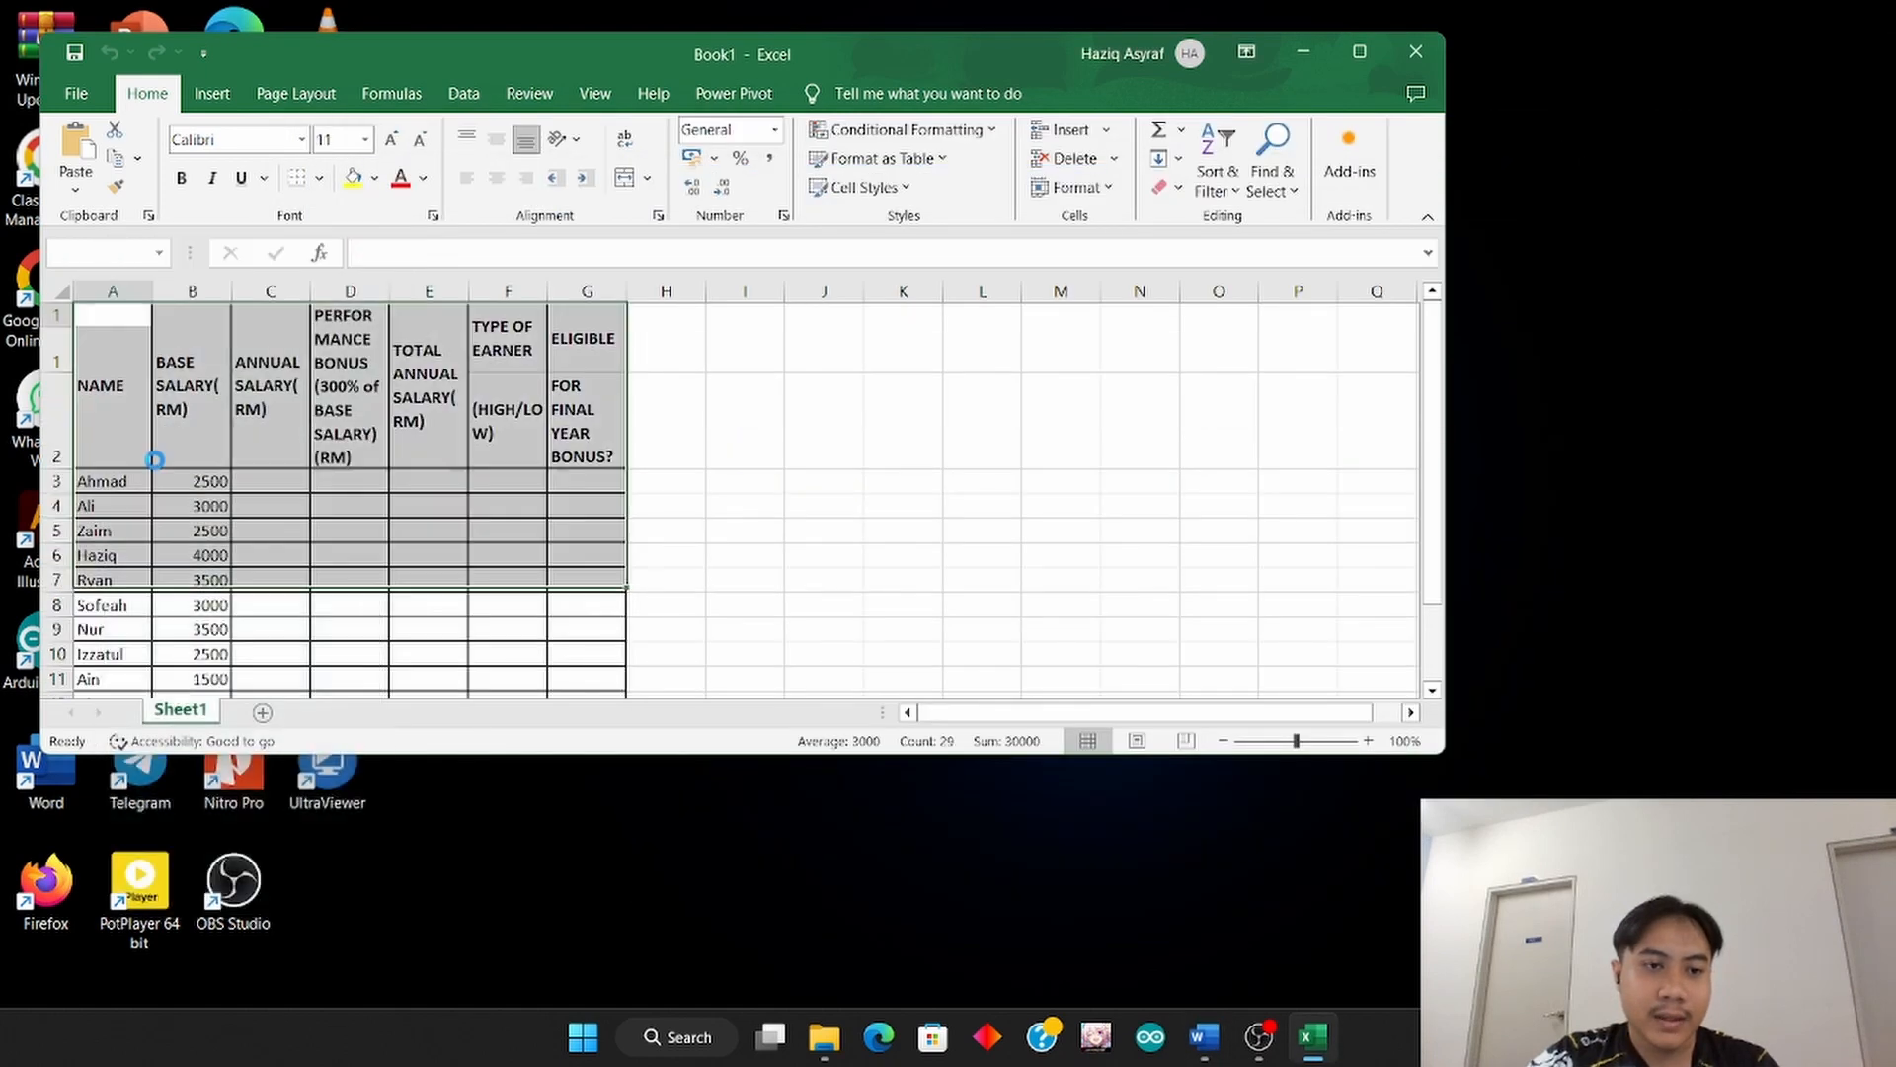
# Maximize the workbook and widen columns B through F so the heading words no longer break mid-word.
pyautogui.click(1357, 51)
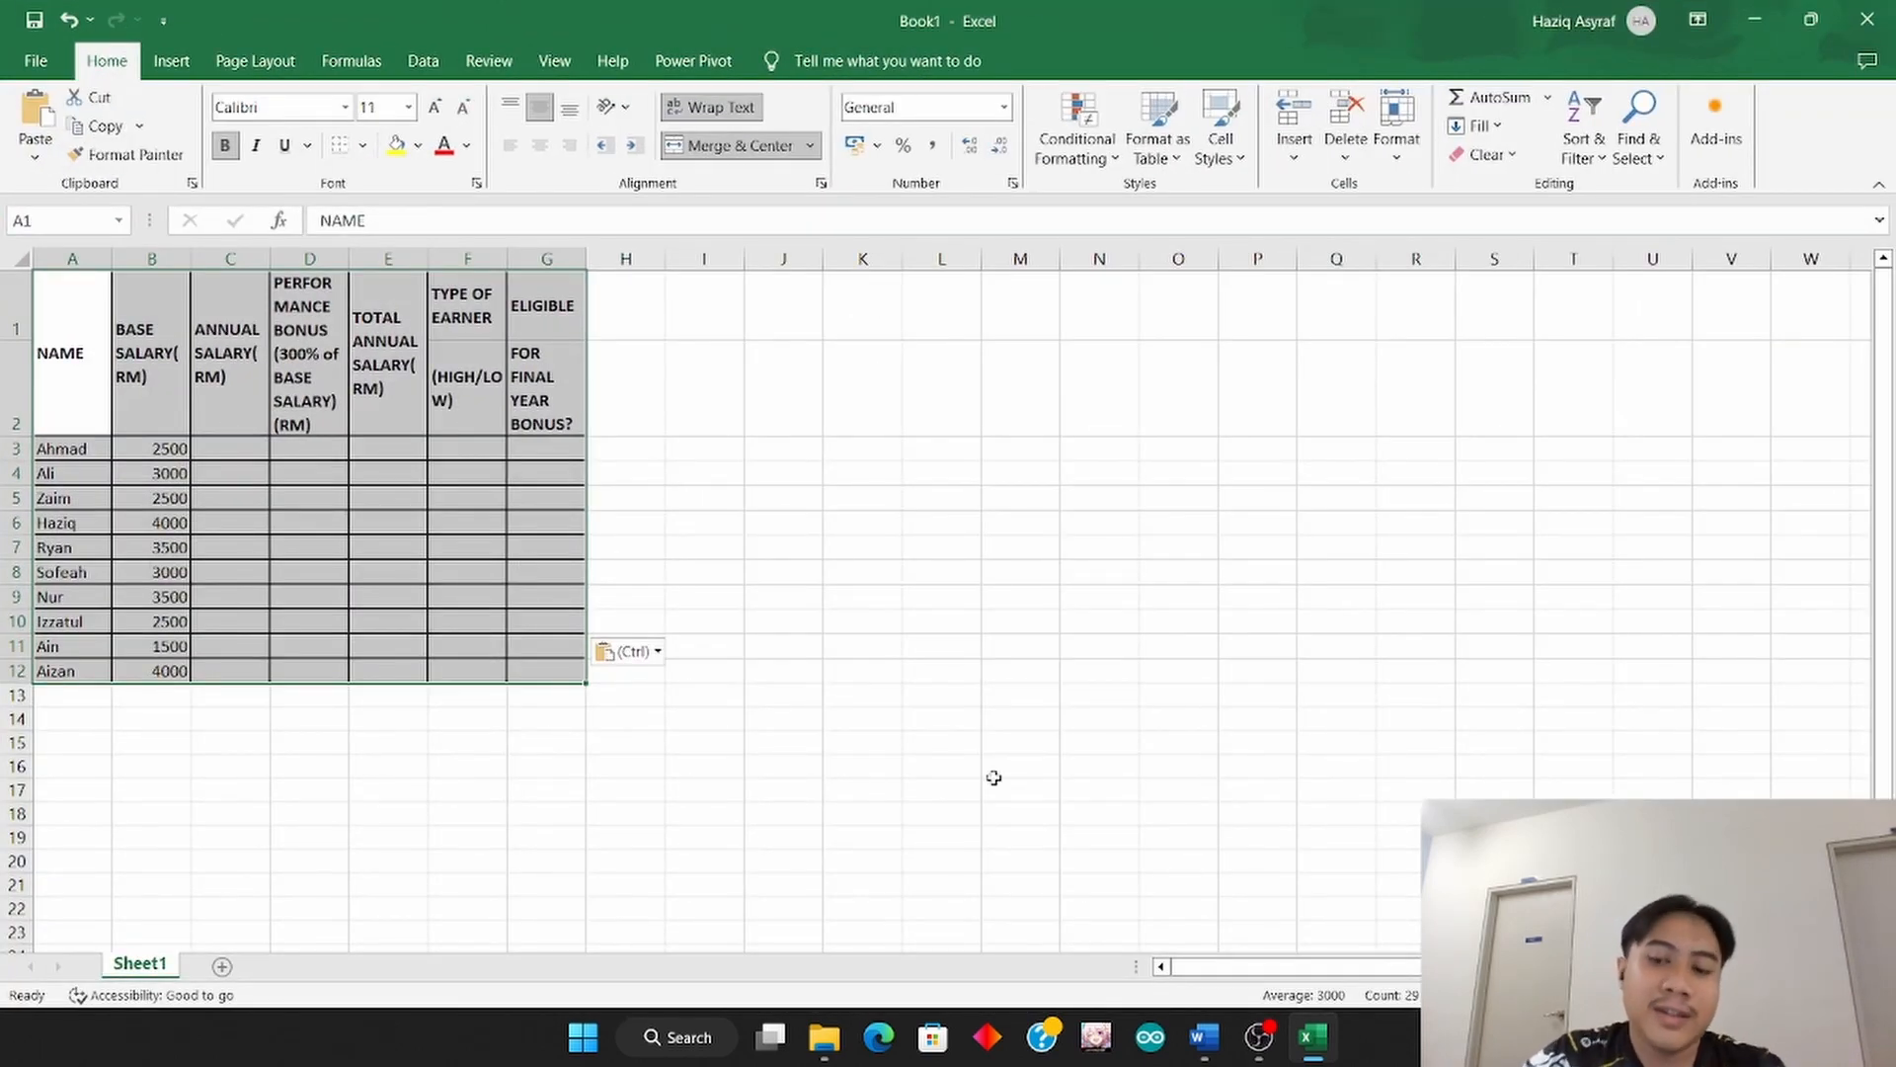
pyautogui.scroll(3, 539, 504)
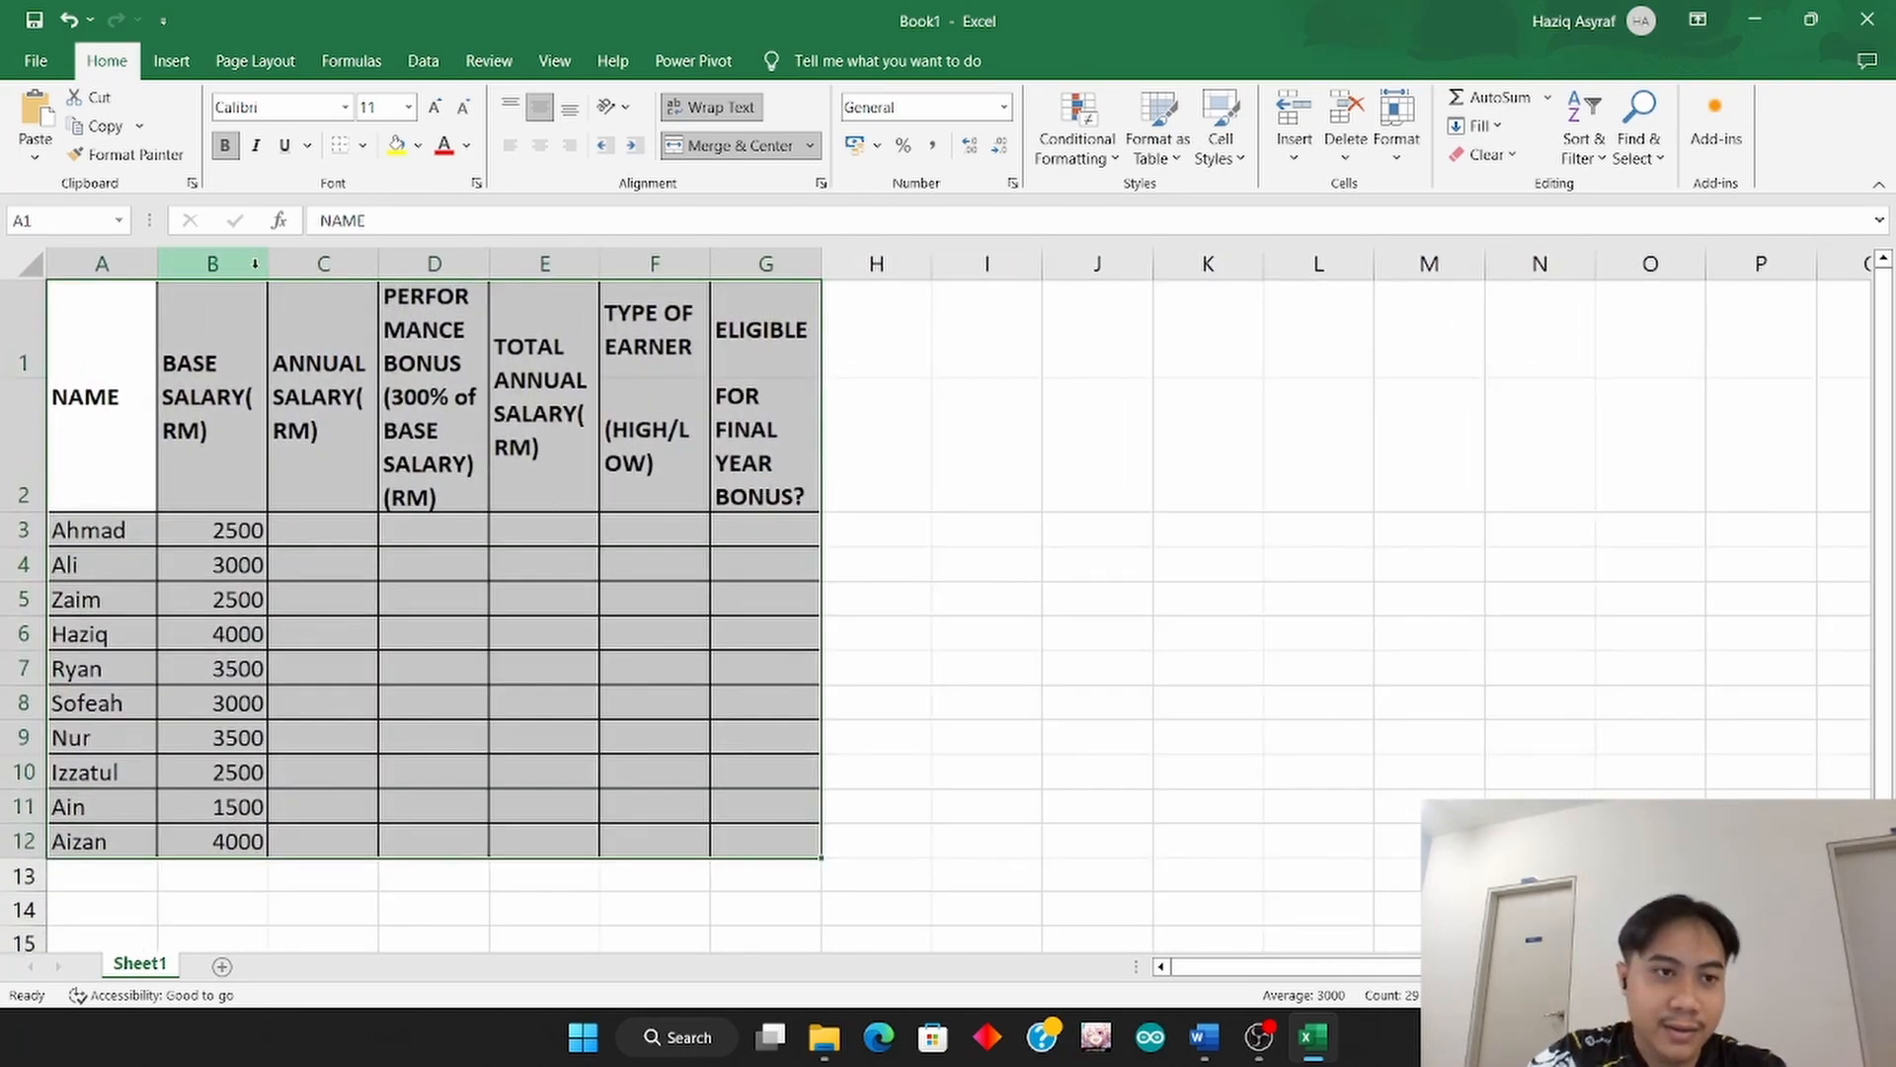
pyautogui.moveTo(267, 265); pyautogui.dragTo(332, 285)
pyautogui.moveTo(443, 265); pyautogui.dragTo(1033, 266)
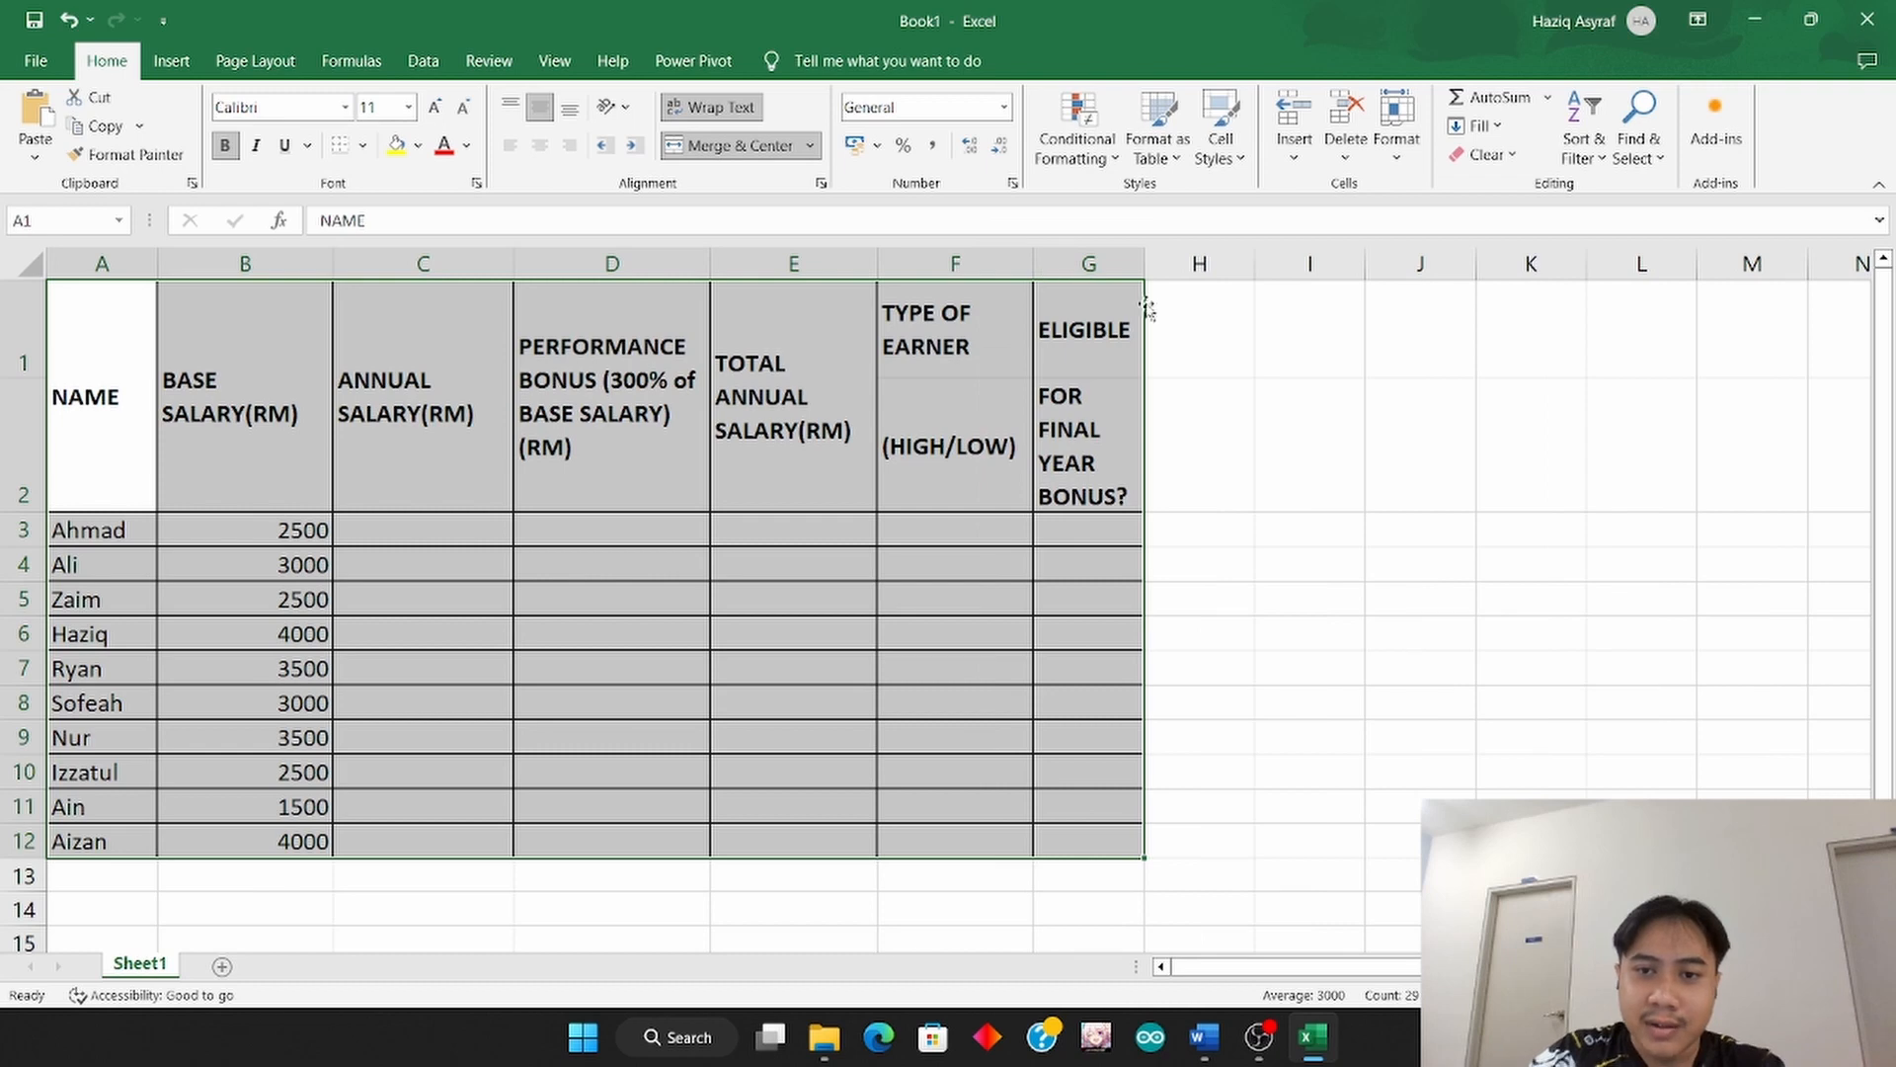
# Merge and center the TYPE OF EARNER heading cells F1:F2, accepting that only the upper value is kept.
pyautogui.click(978, 348)
pyautogui.click(947, 413)
pyautogui.click(950, 352)
pyautogui.click(962, 404)
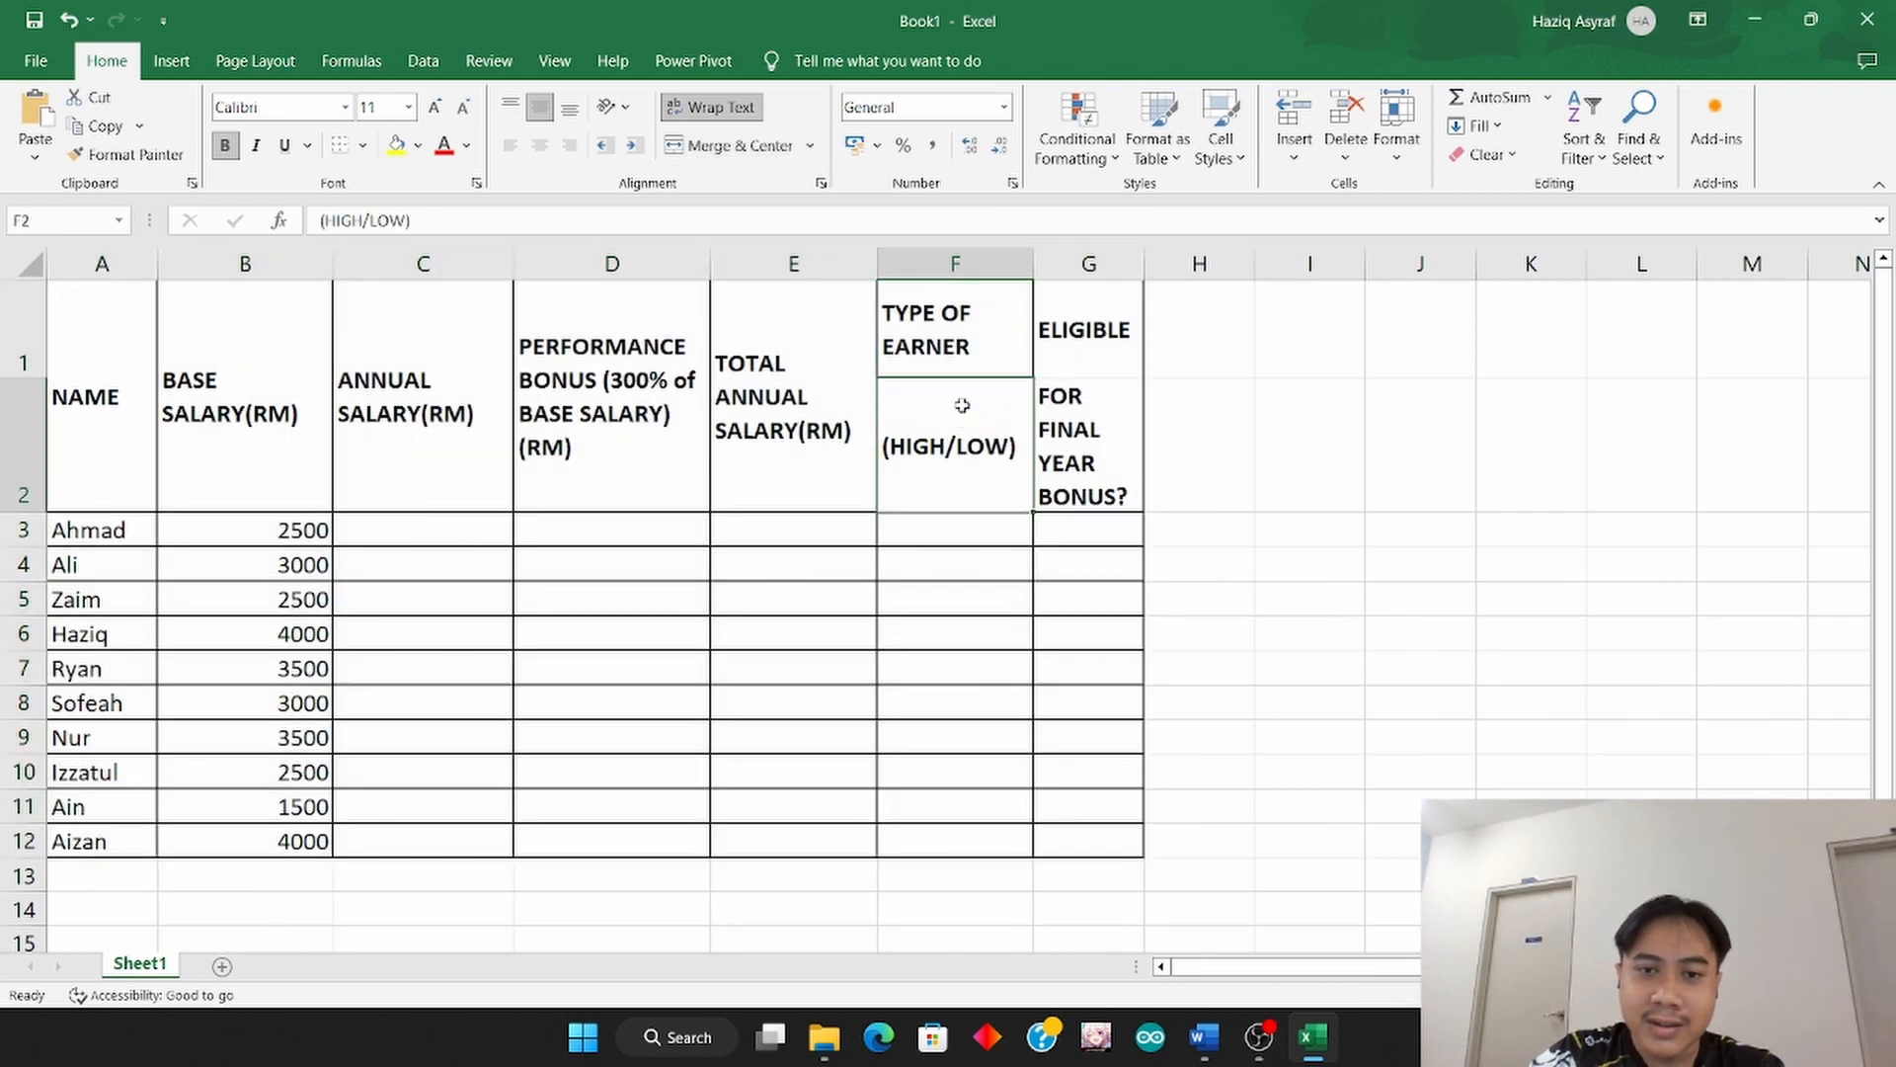
pyautogui.click(965, 369)
pyautogui.click(968, 417)
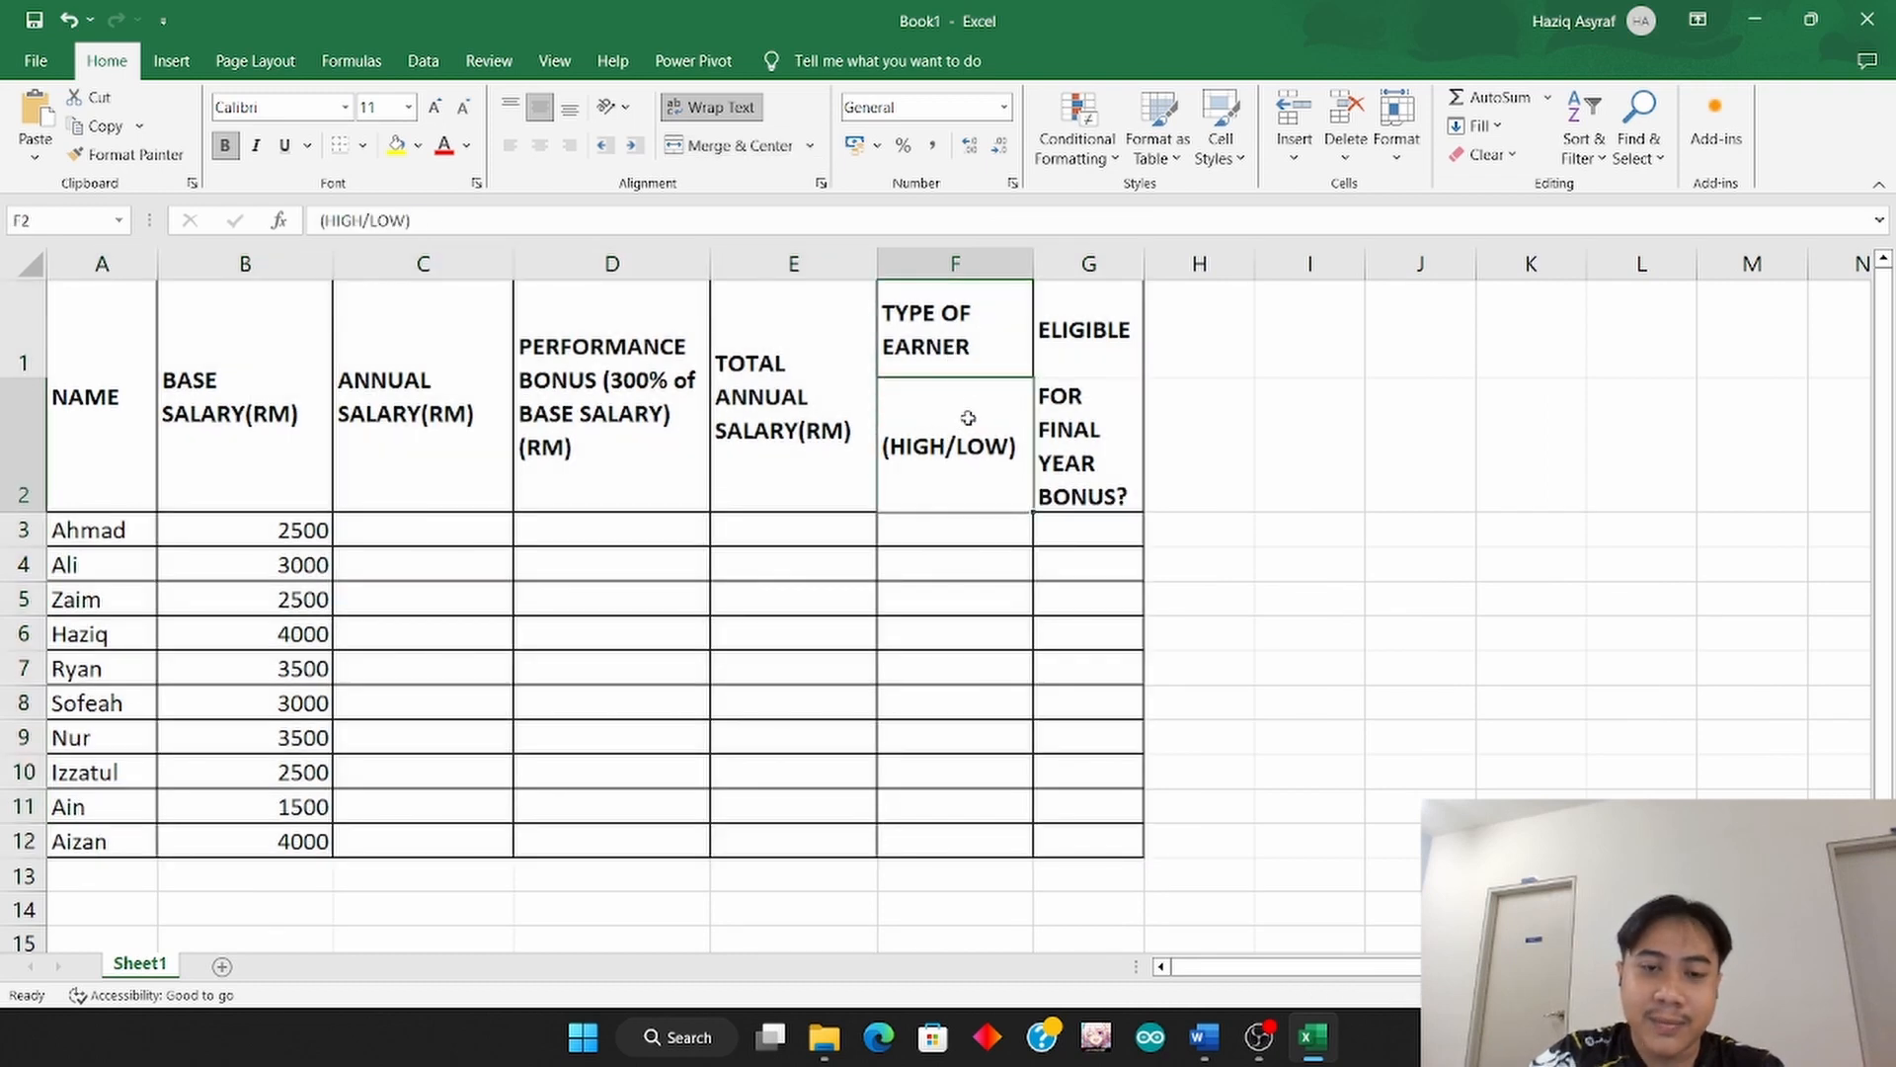
pyautogui.click(975, 368)
pyautogui.moveTo(973, 355); pyautogui.dragTo(985, 419)
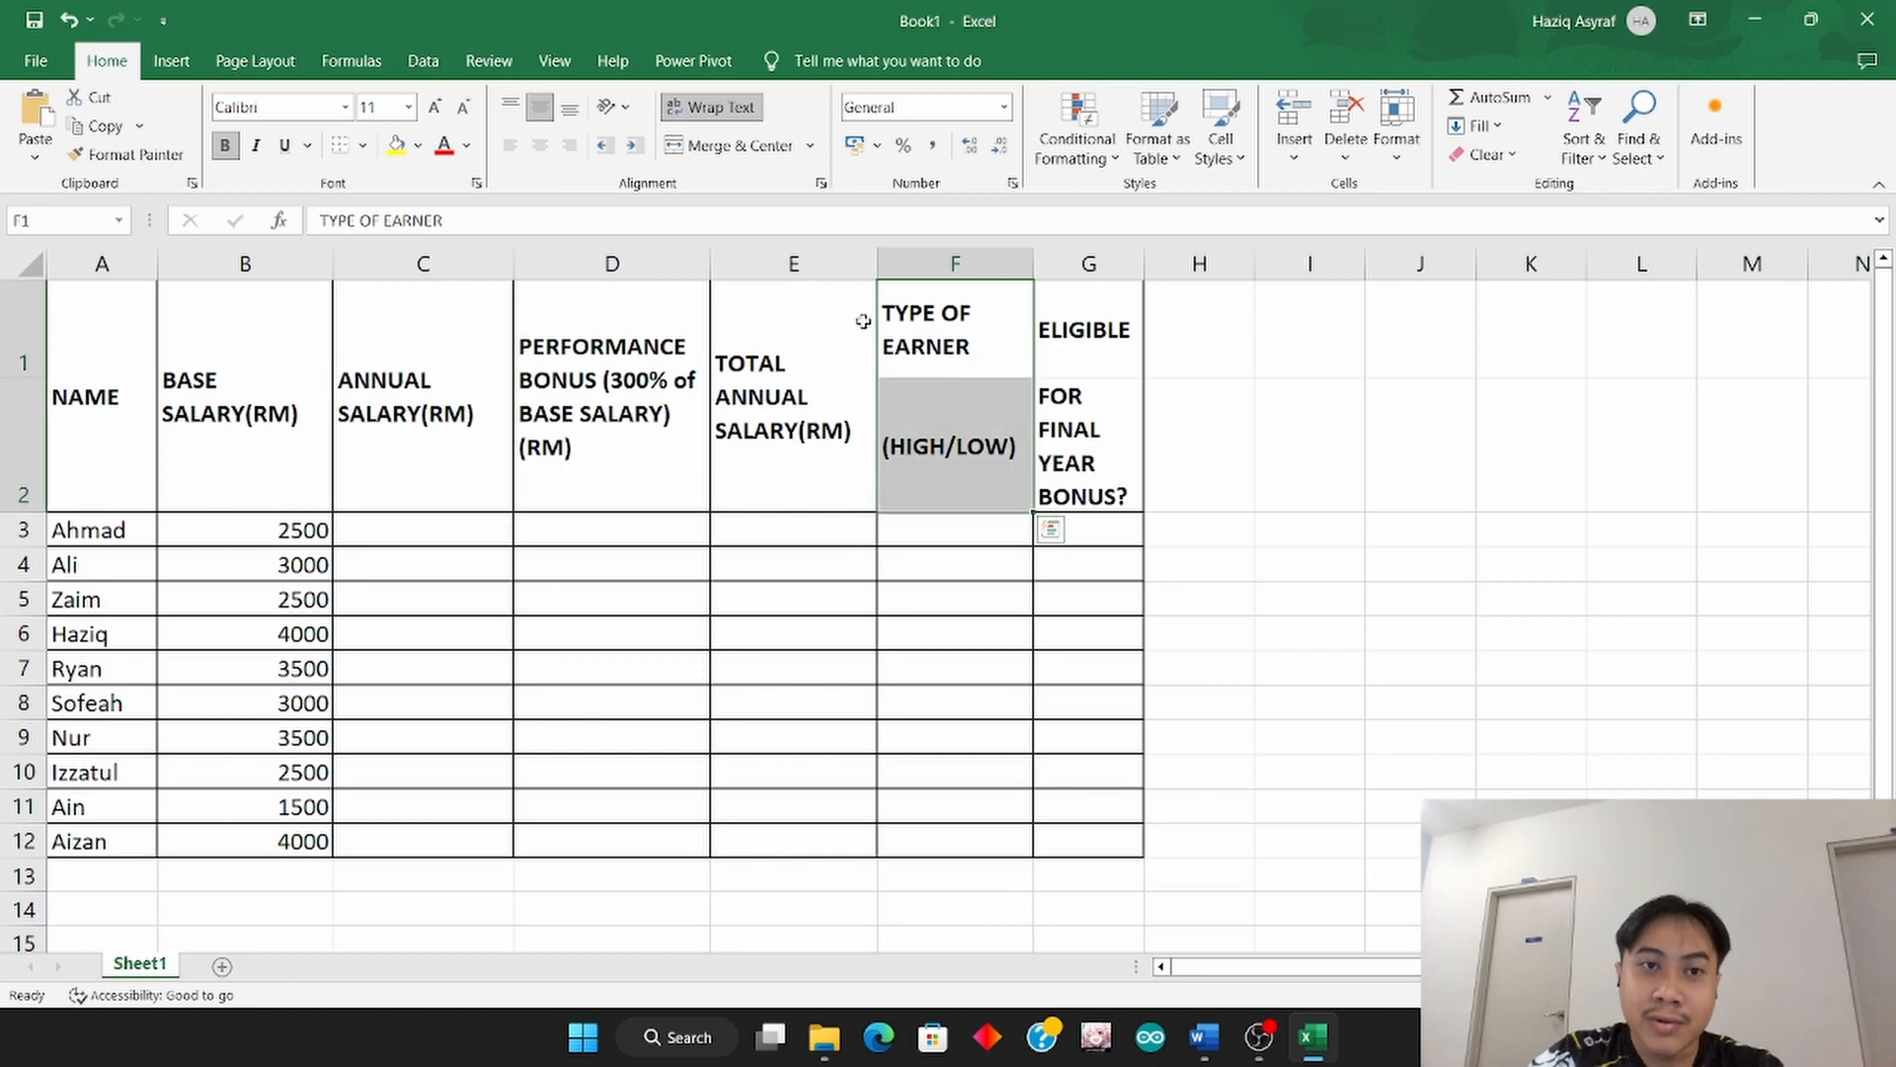
pyautogui.click(742, 148)
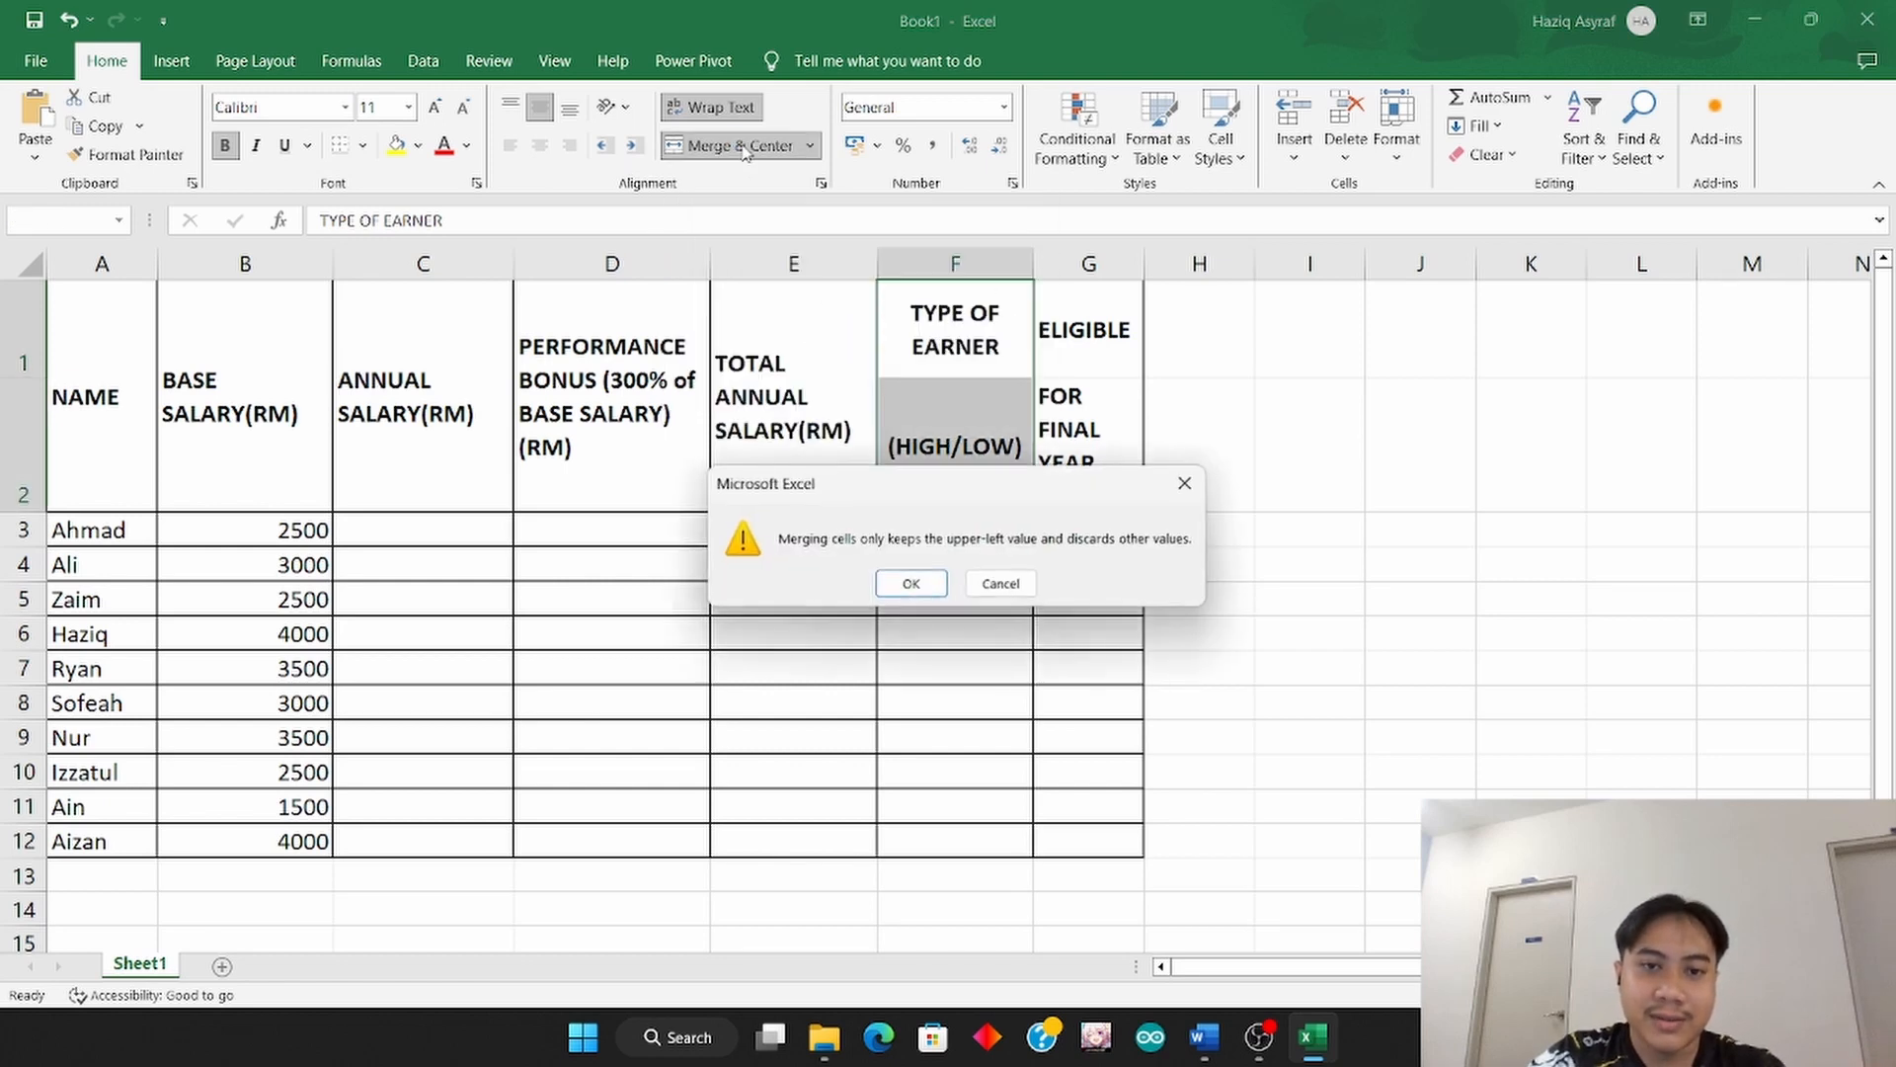
pyautogui.click(903, 578)
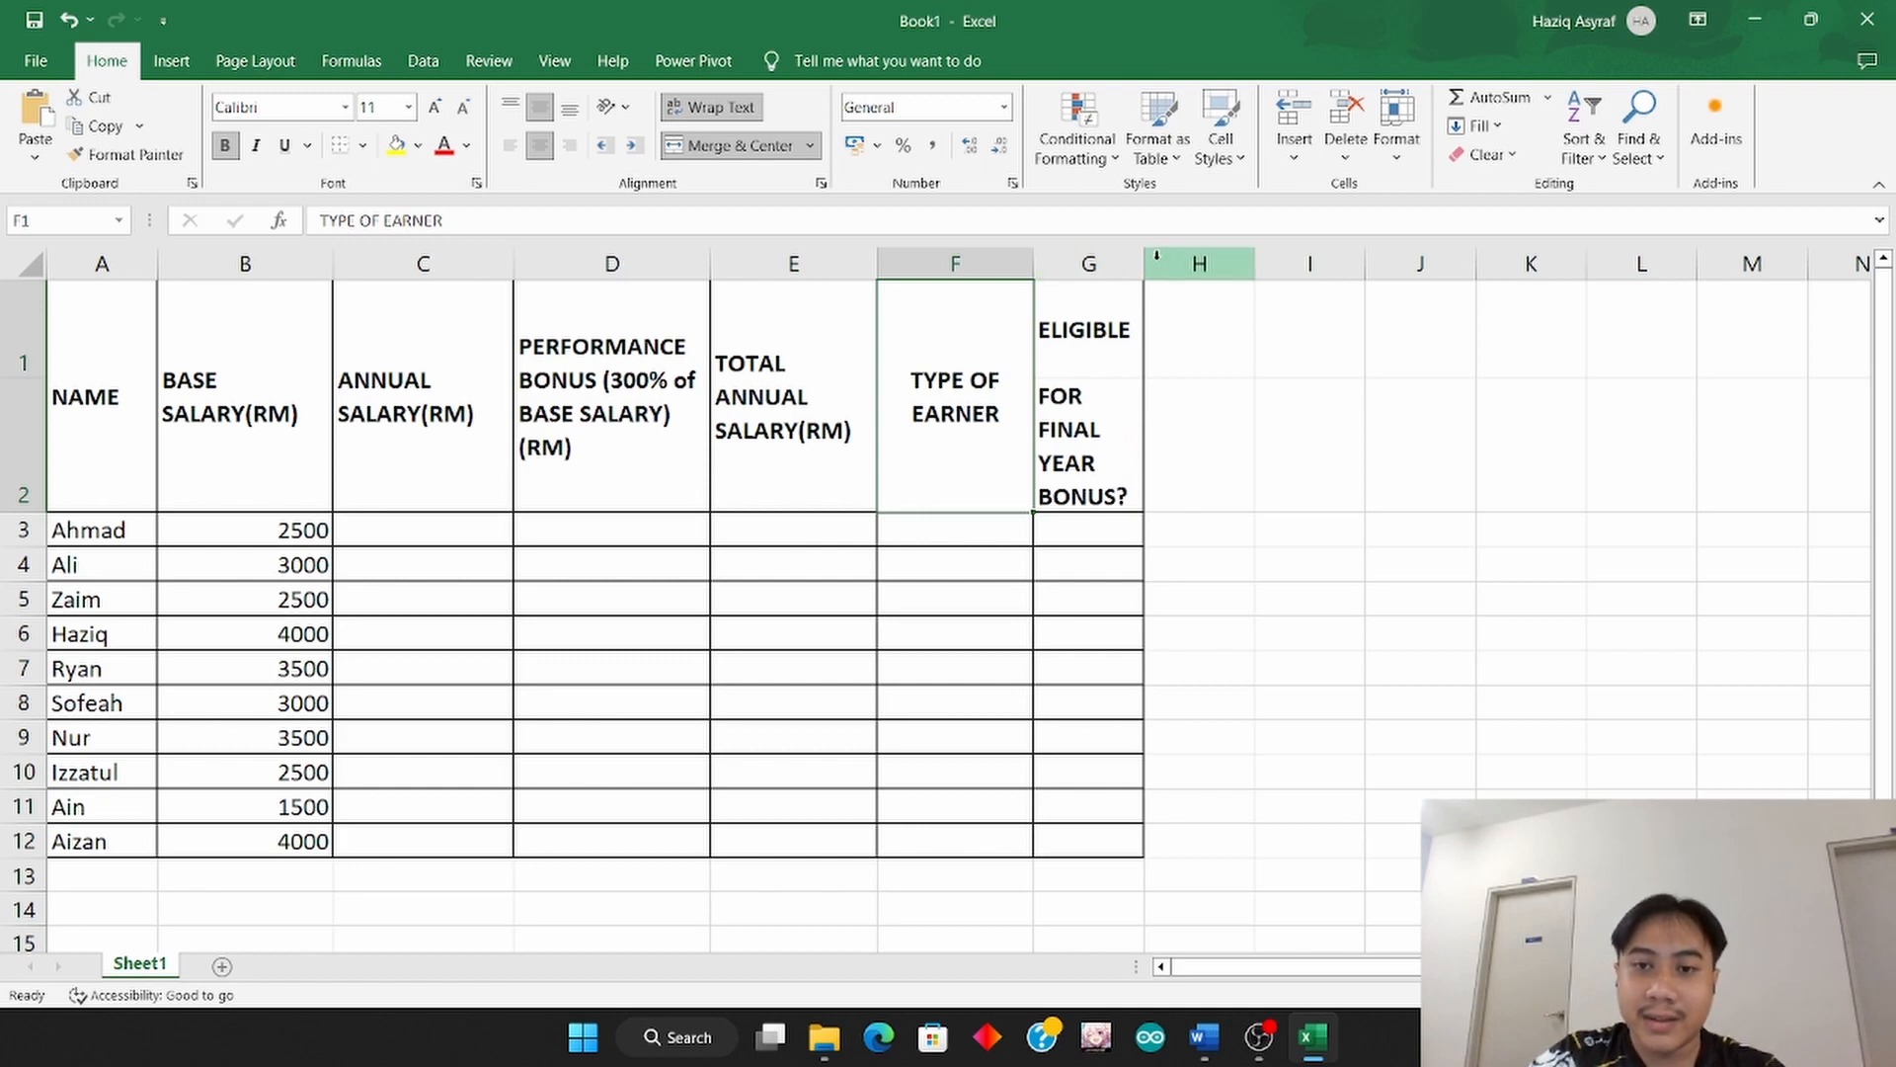
# Widen column G and merge and center its heading cells G1:G2, keeping only the upper value.
pyautogui.moveTo(1145, 262); pyautogui.dragTo(1247, 288)
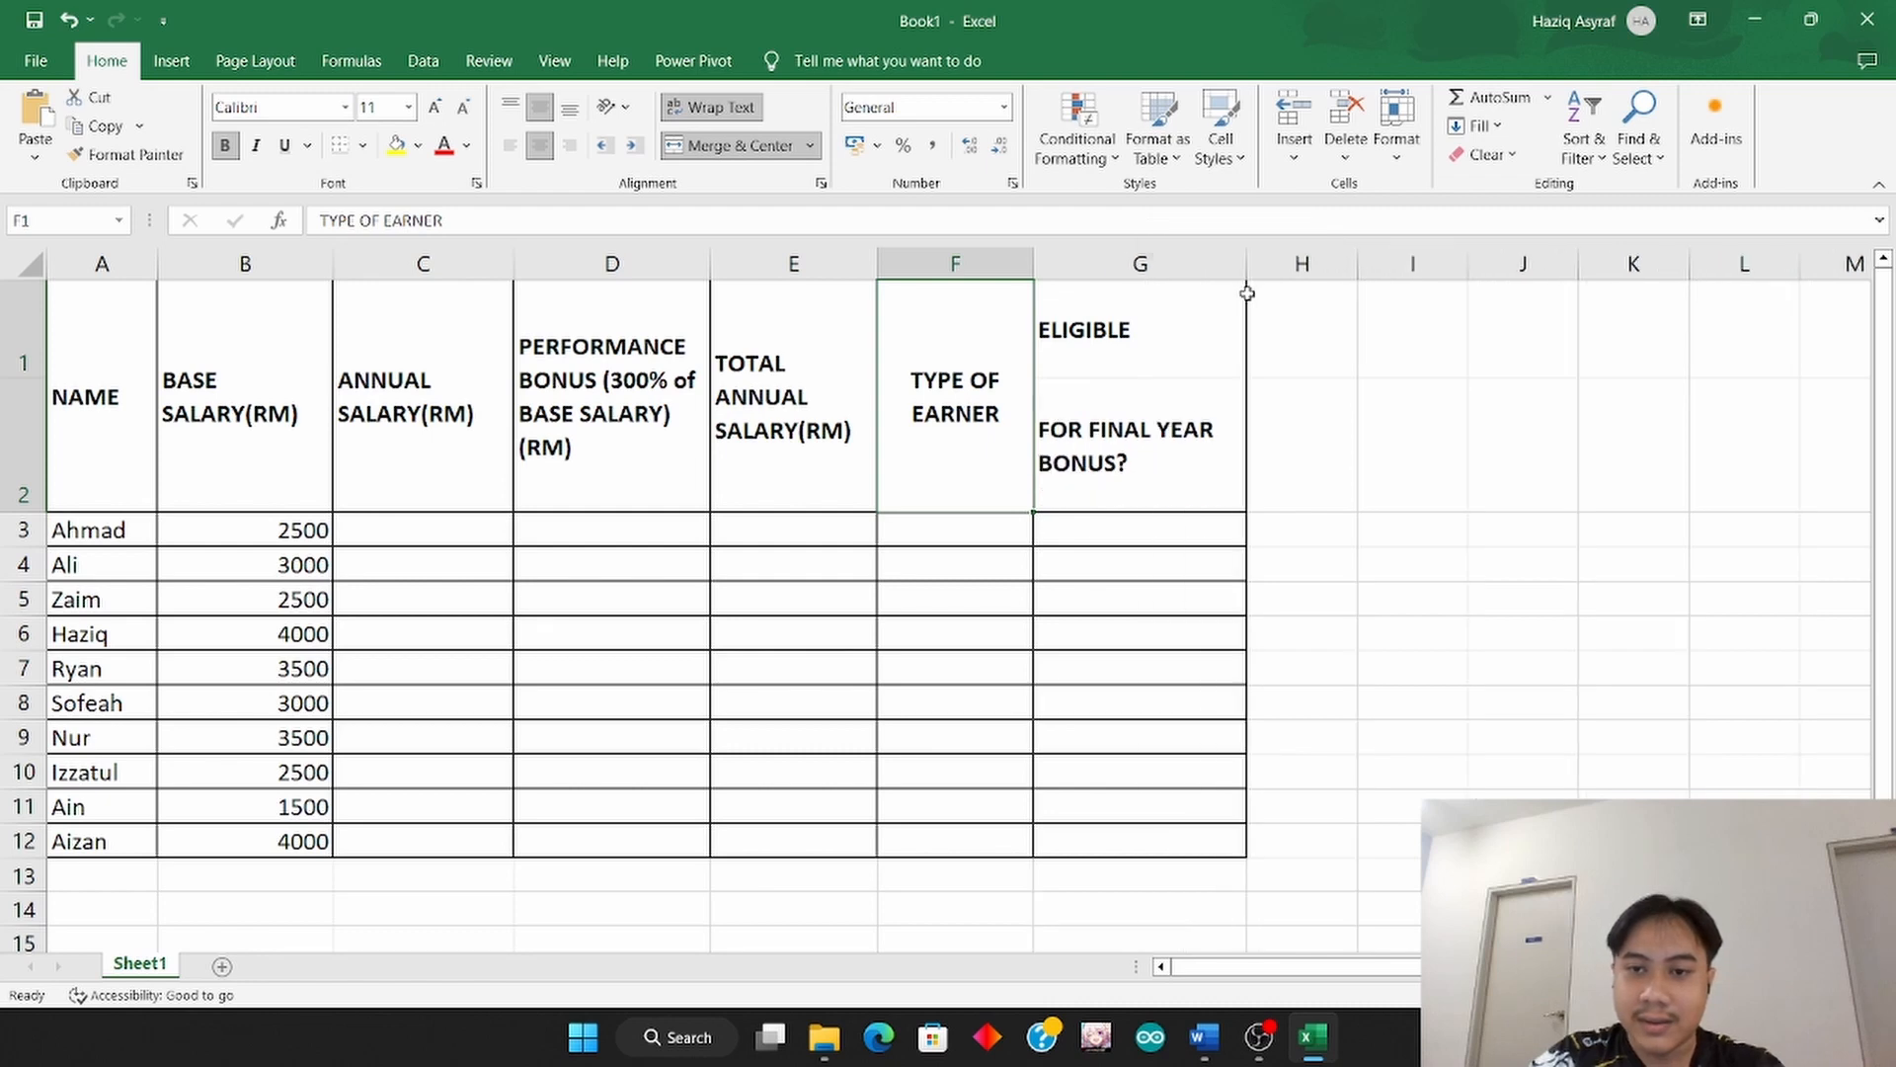
pyautogui.click(1163, 365)
pyautogui.moveTo(1159, 370); pyautogui.dragTo(1161, 428)
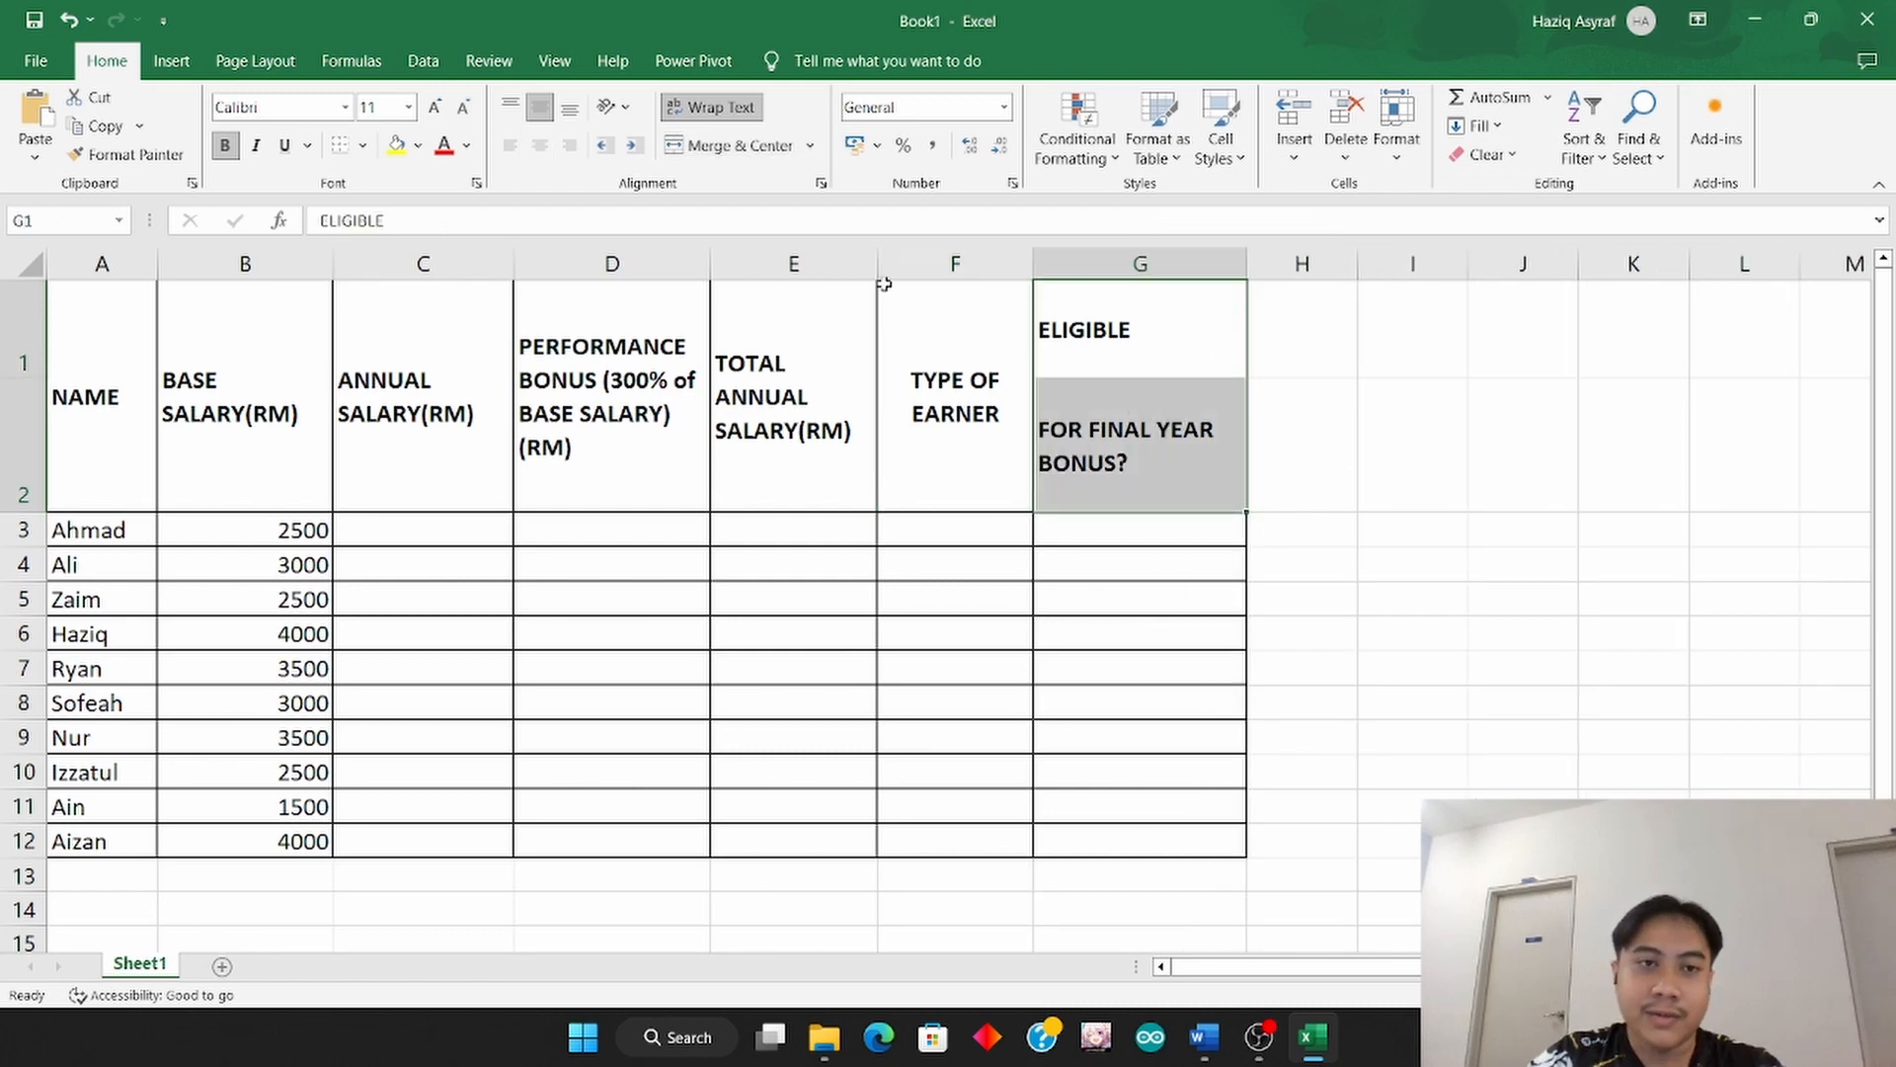
pyautogui.click(728, 145)
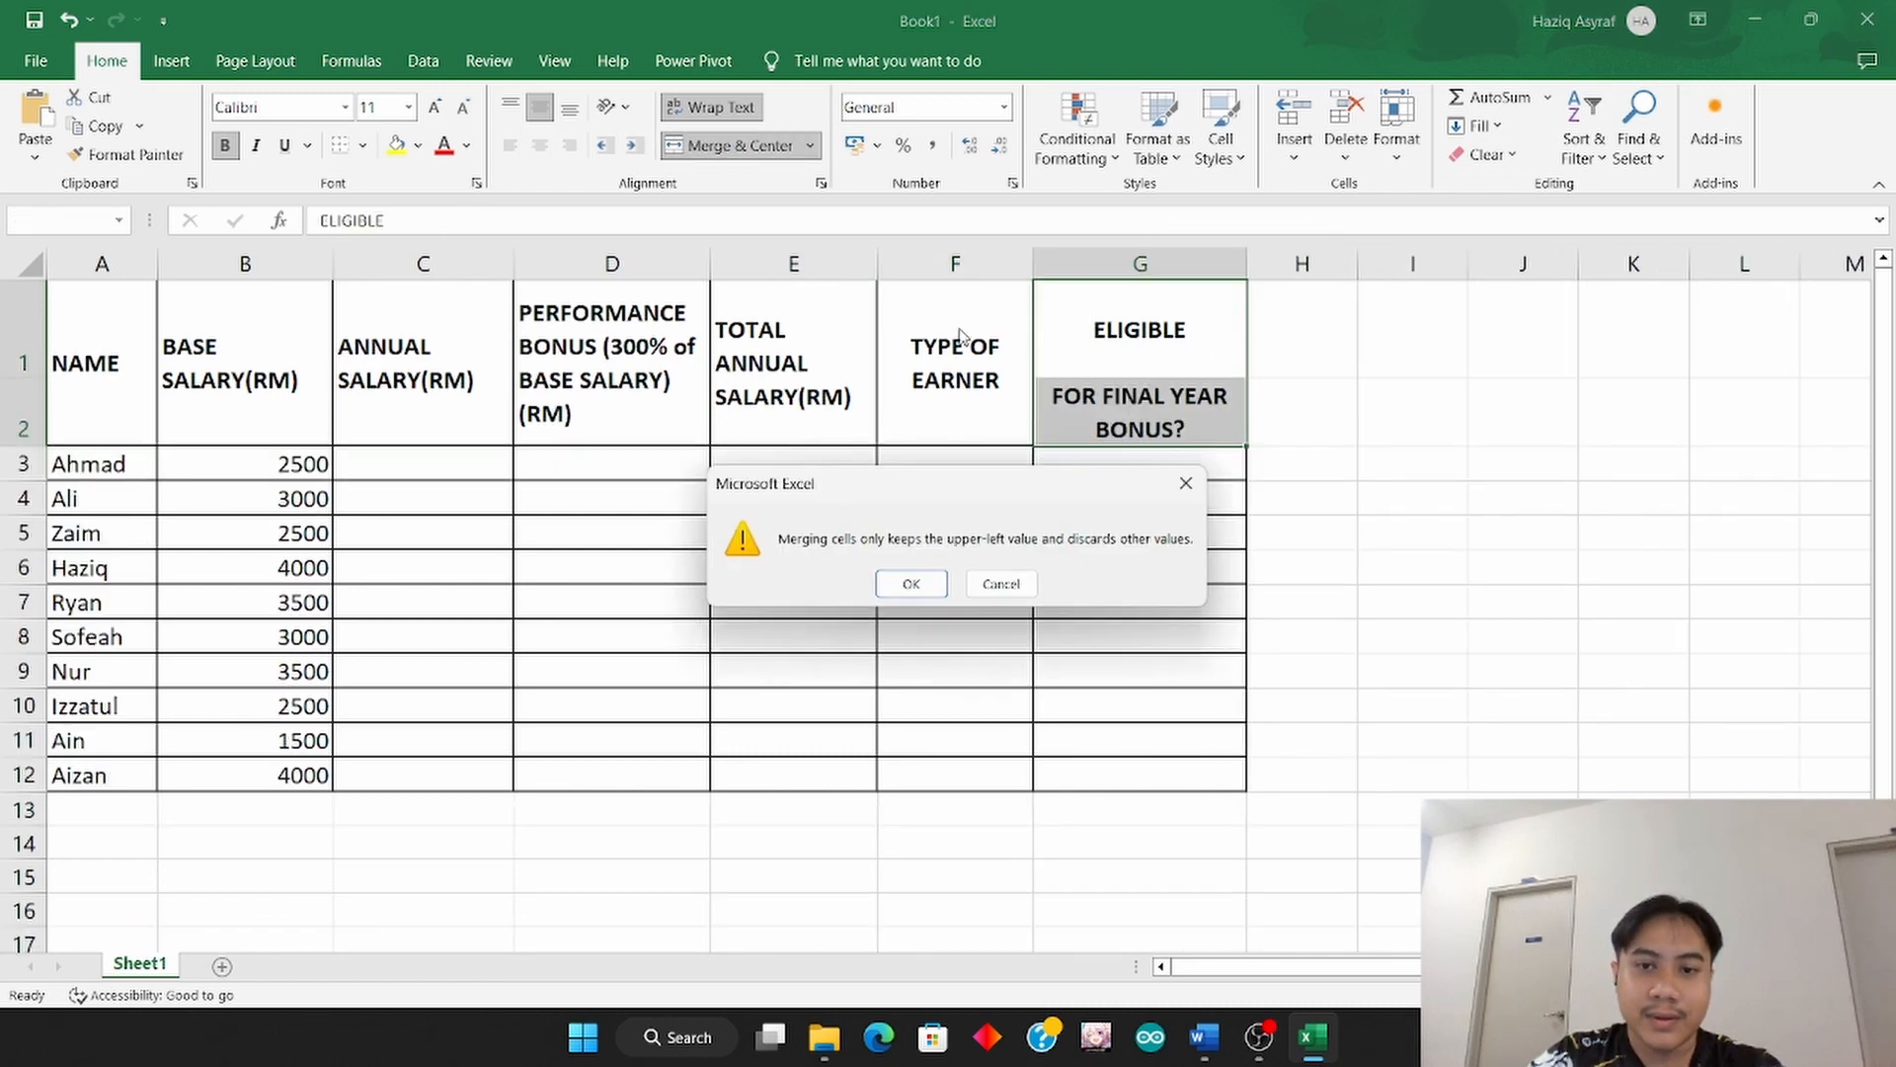
pyautogui.click(929, 587)
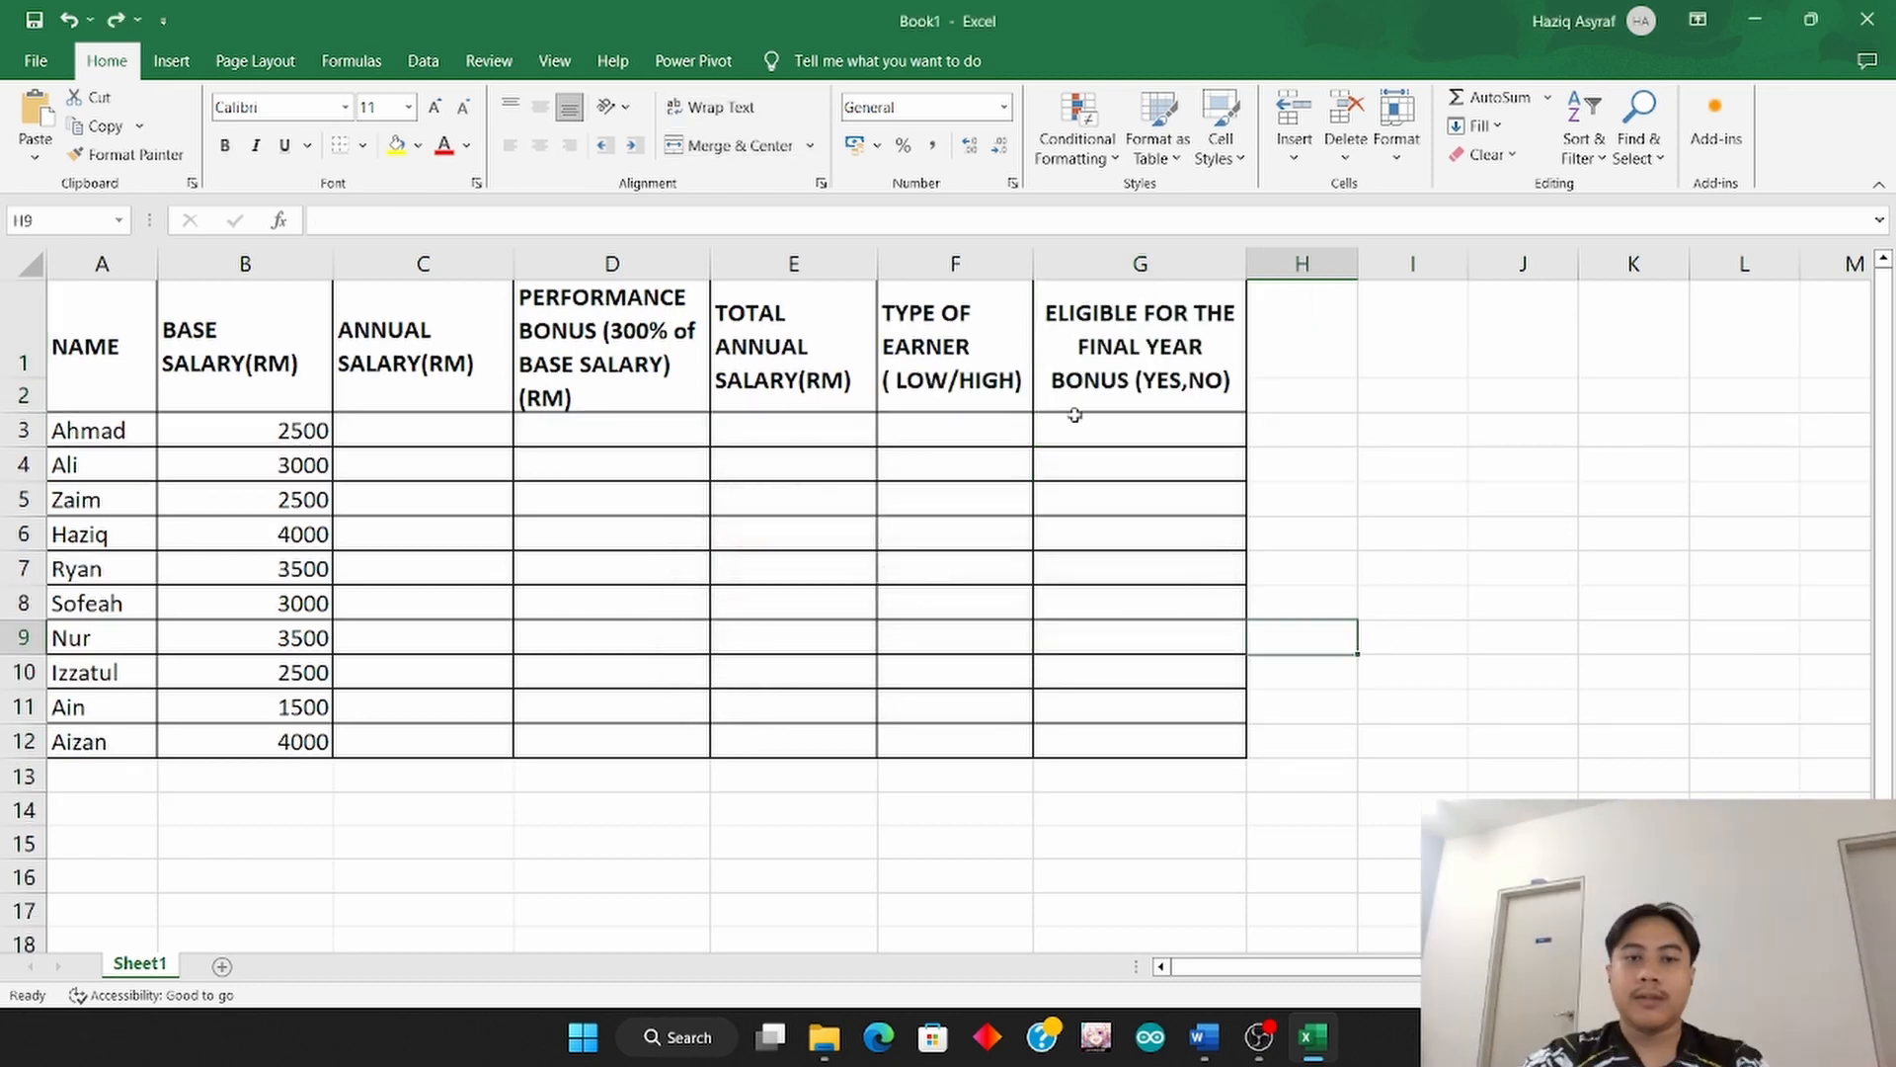
# Fill the table's heading cells from NAME through the final year bonus column with the Blue, Accent 1 theme color.
pyautogui.click(1008, 356)
pyautogui.moveTo(1008, 355); pyautogui.dragTo(1071, 367)
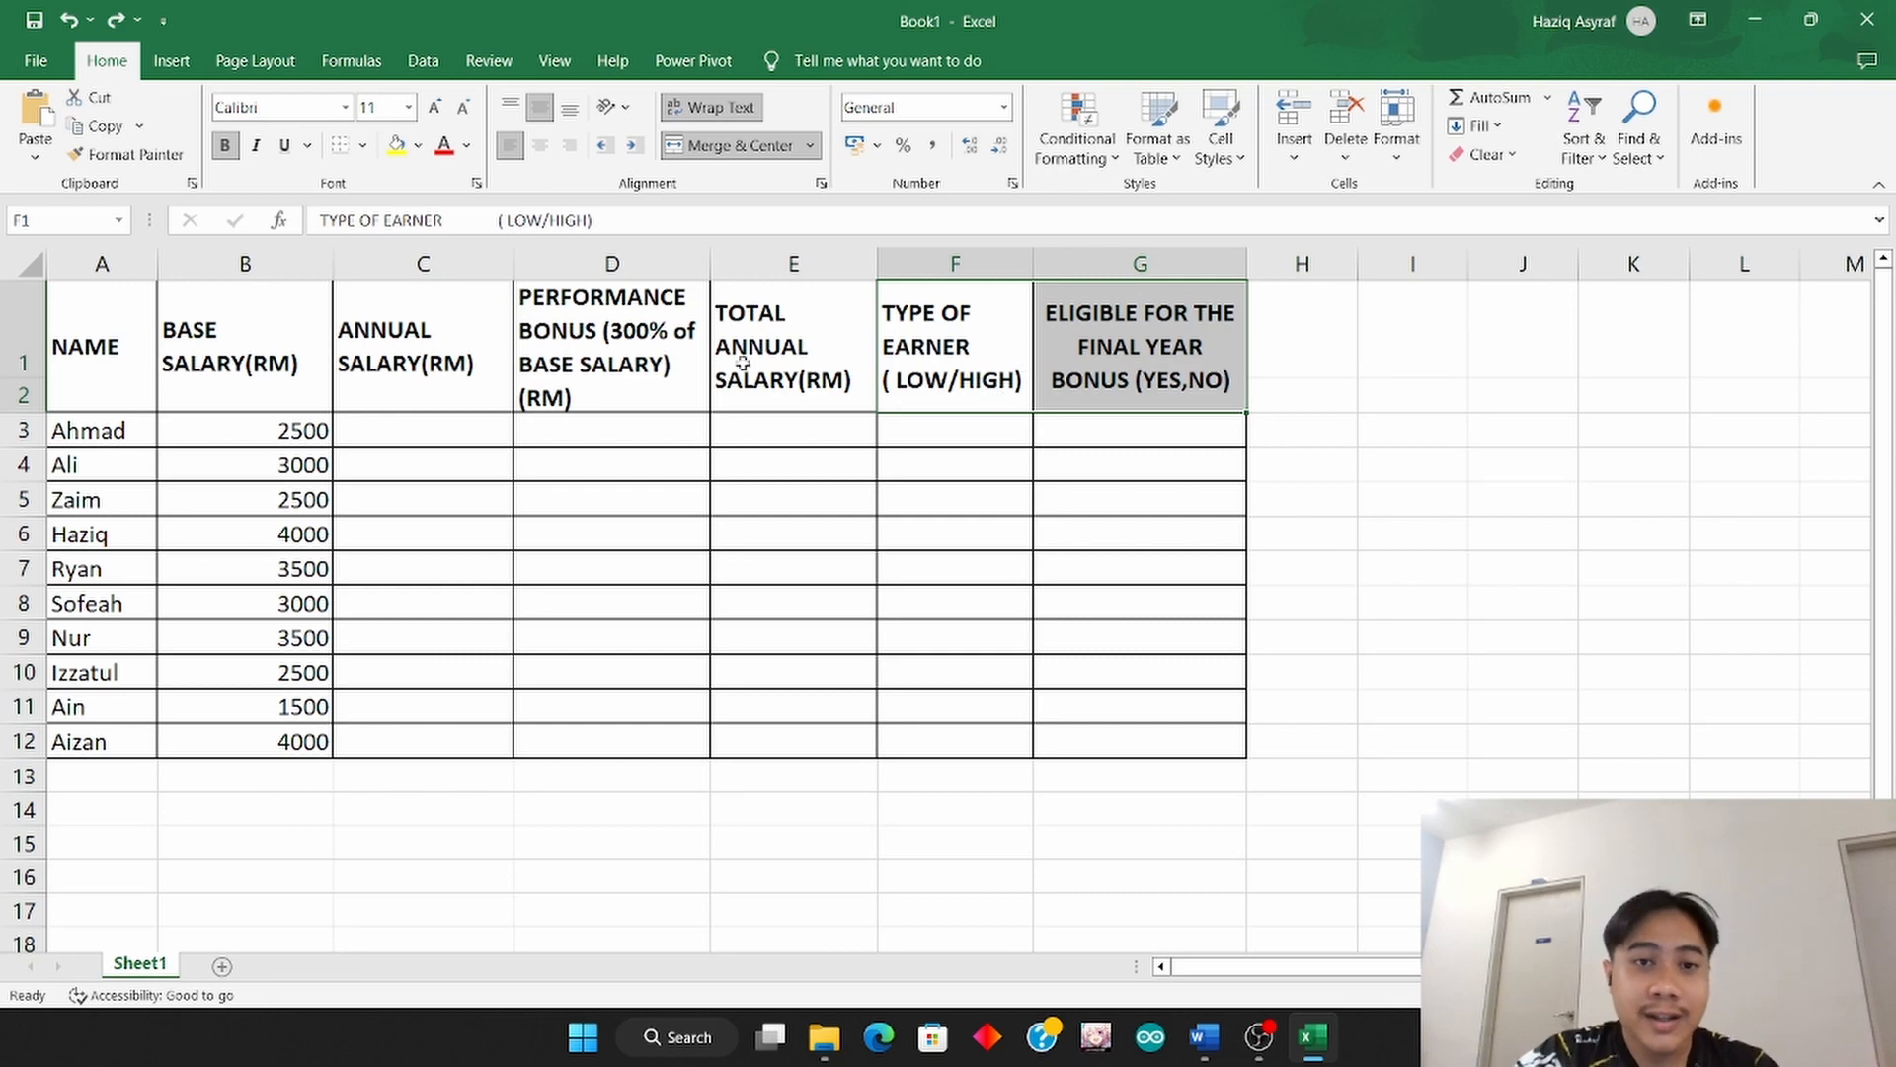
pyautogui.moveTo(102, 341); pyautogui.dragTo(1056, 336)
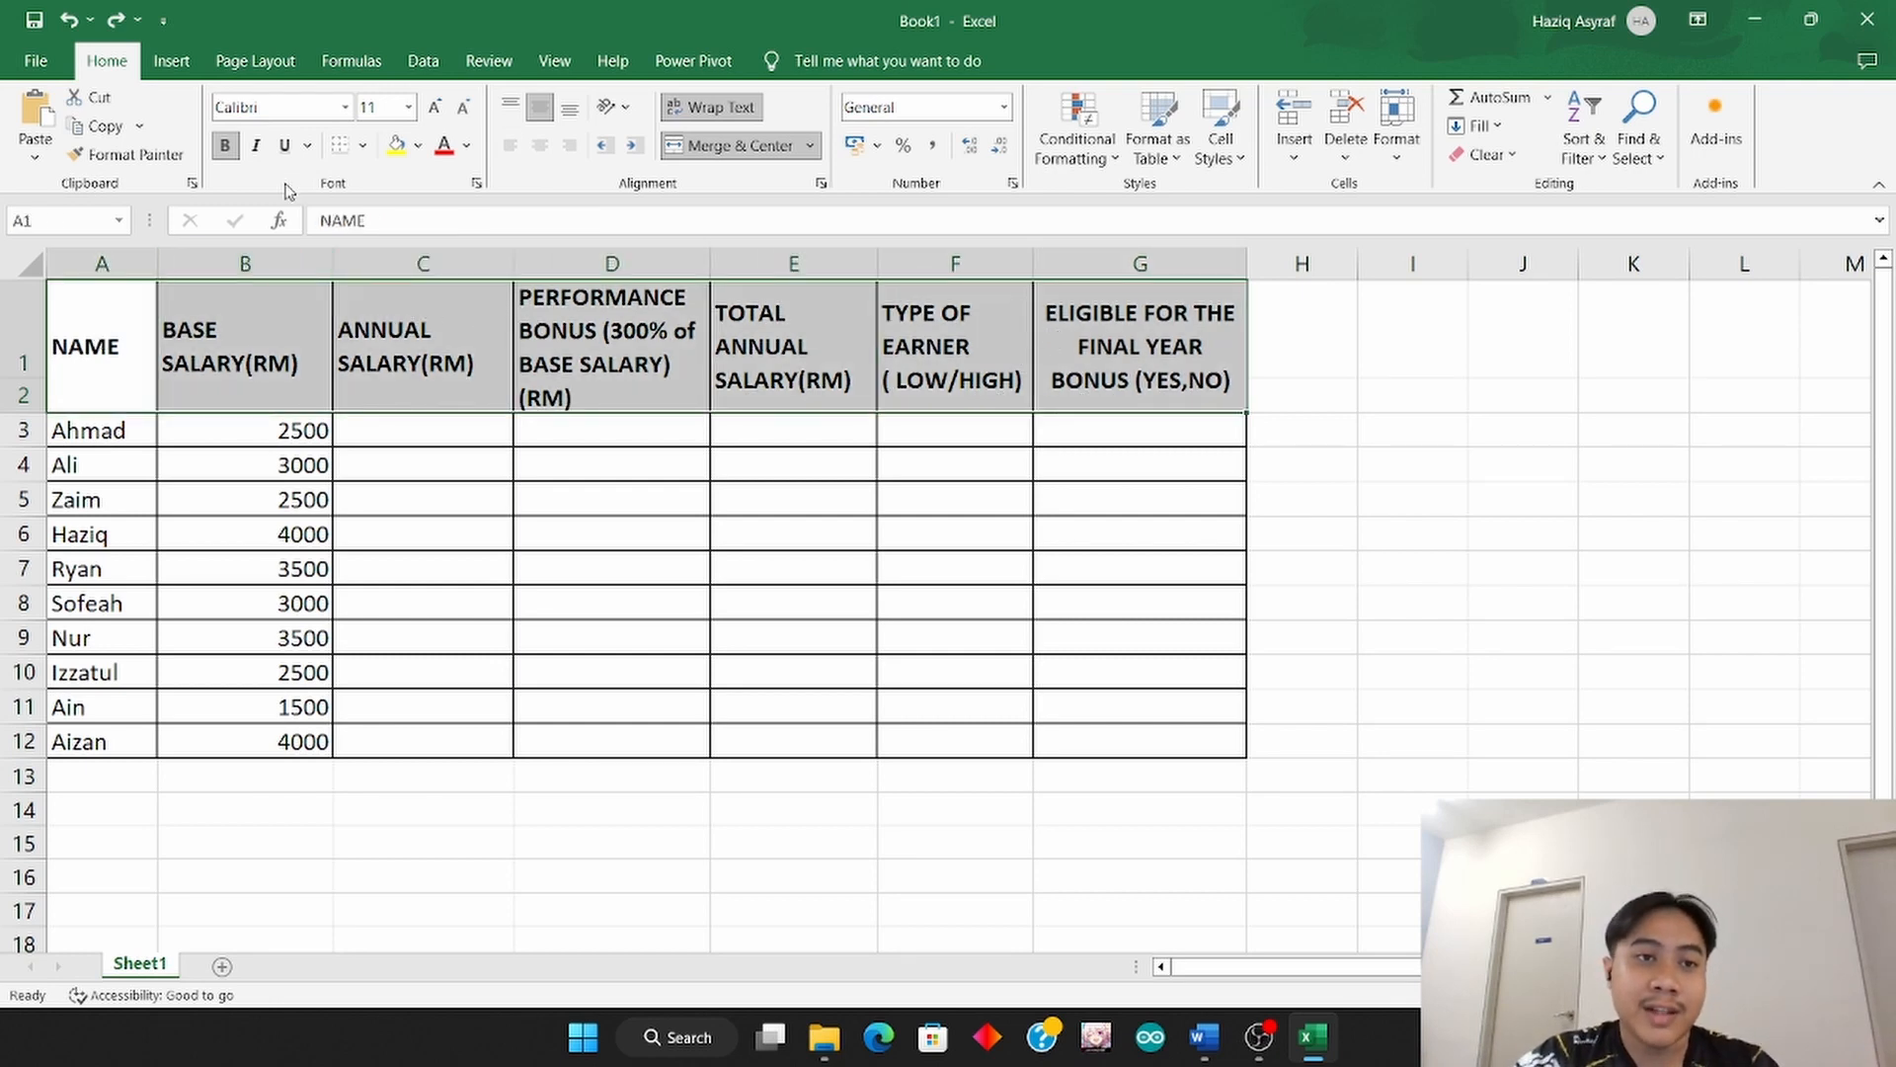
pyautogui.click(418, 156)
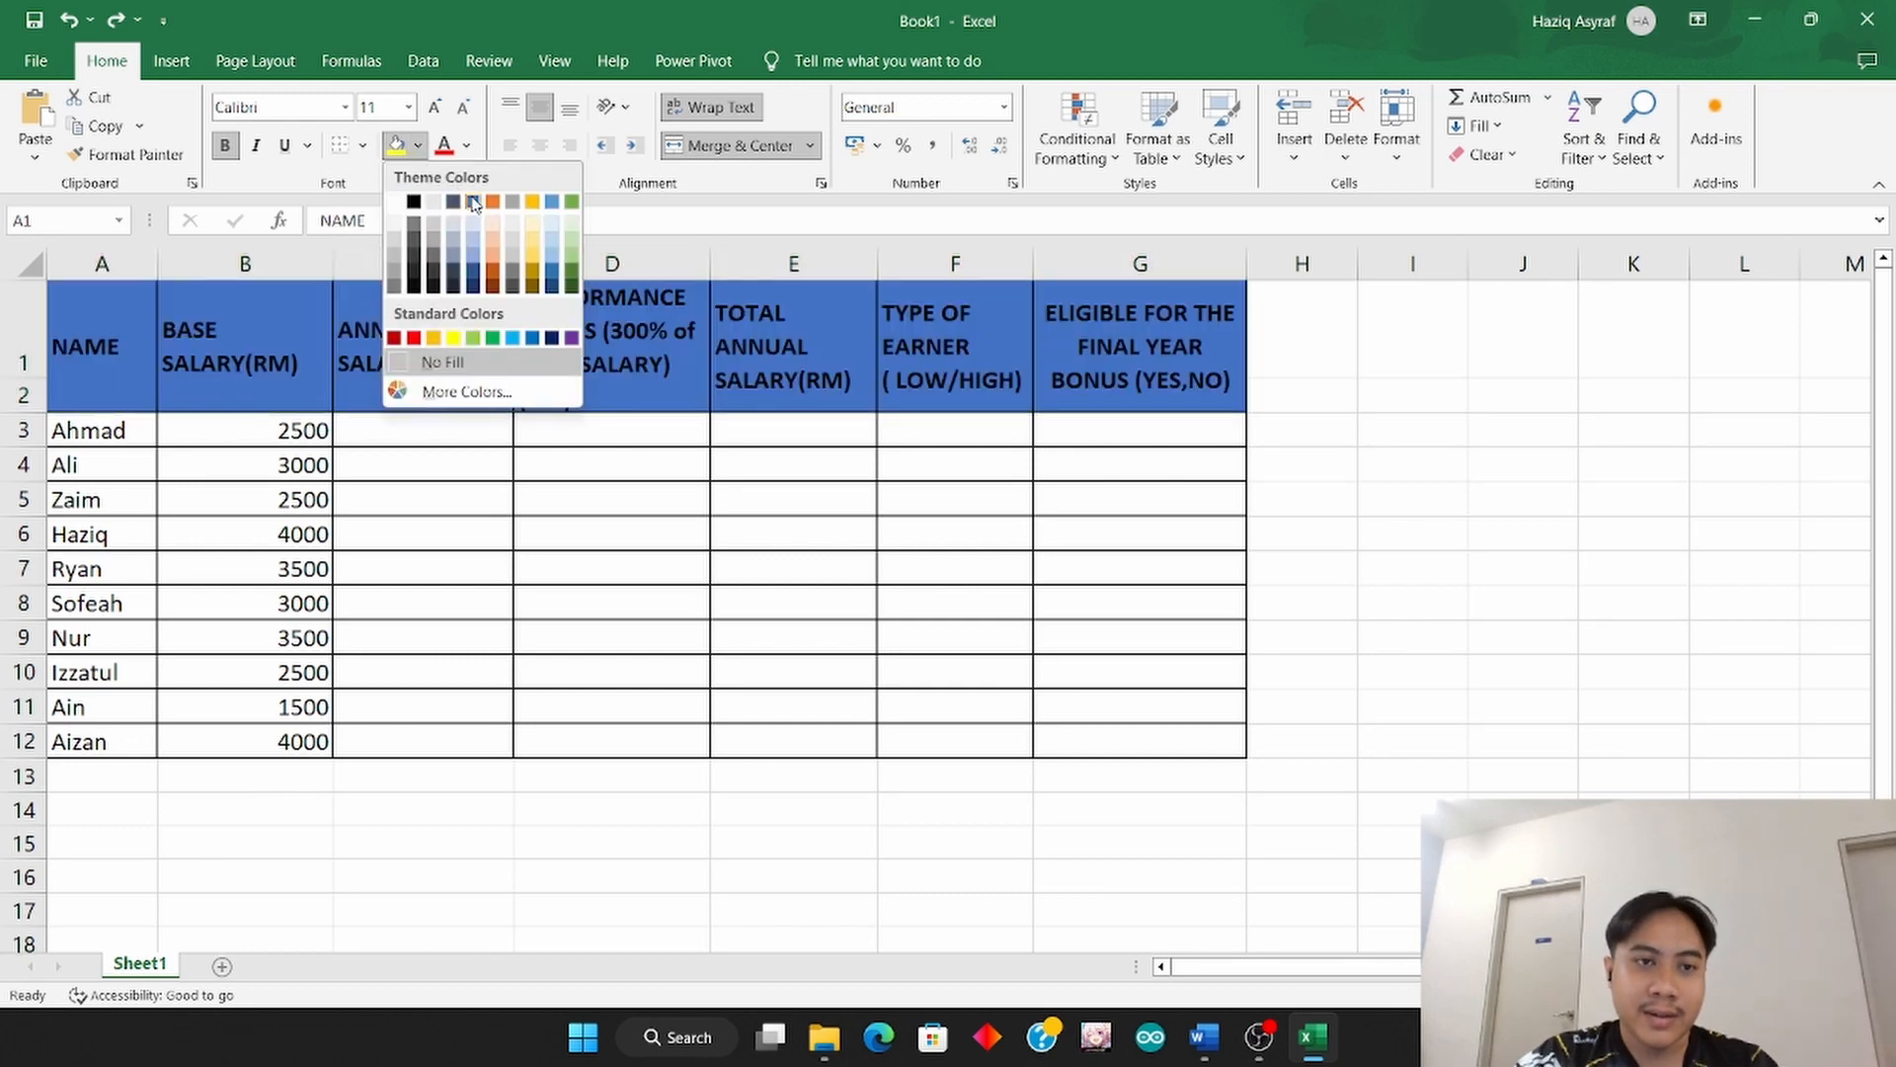
pyautogui.click(474, 202)
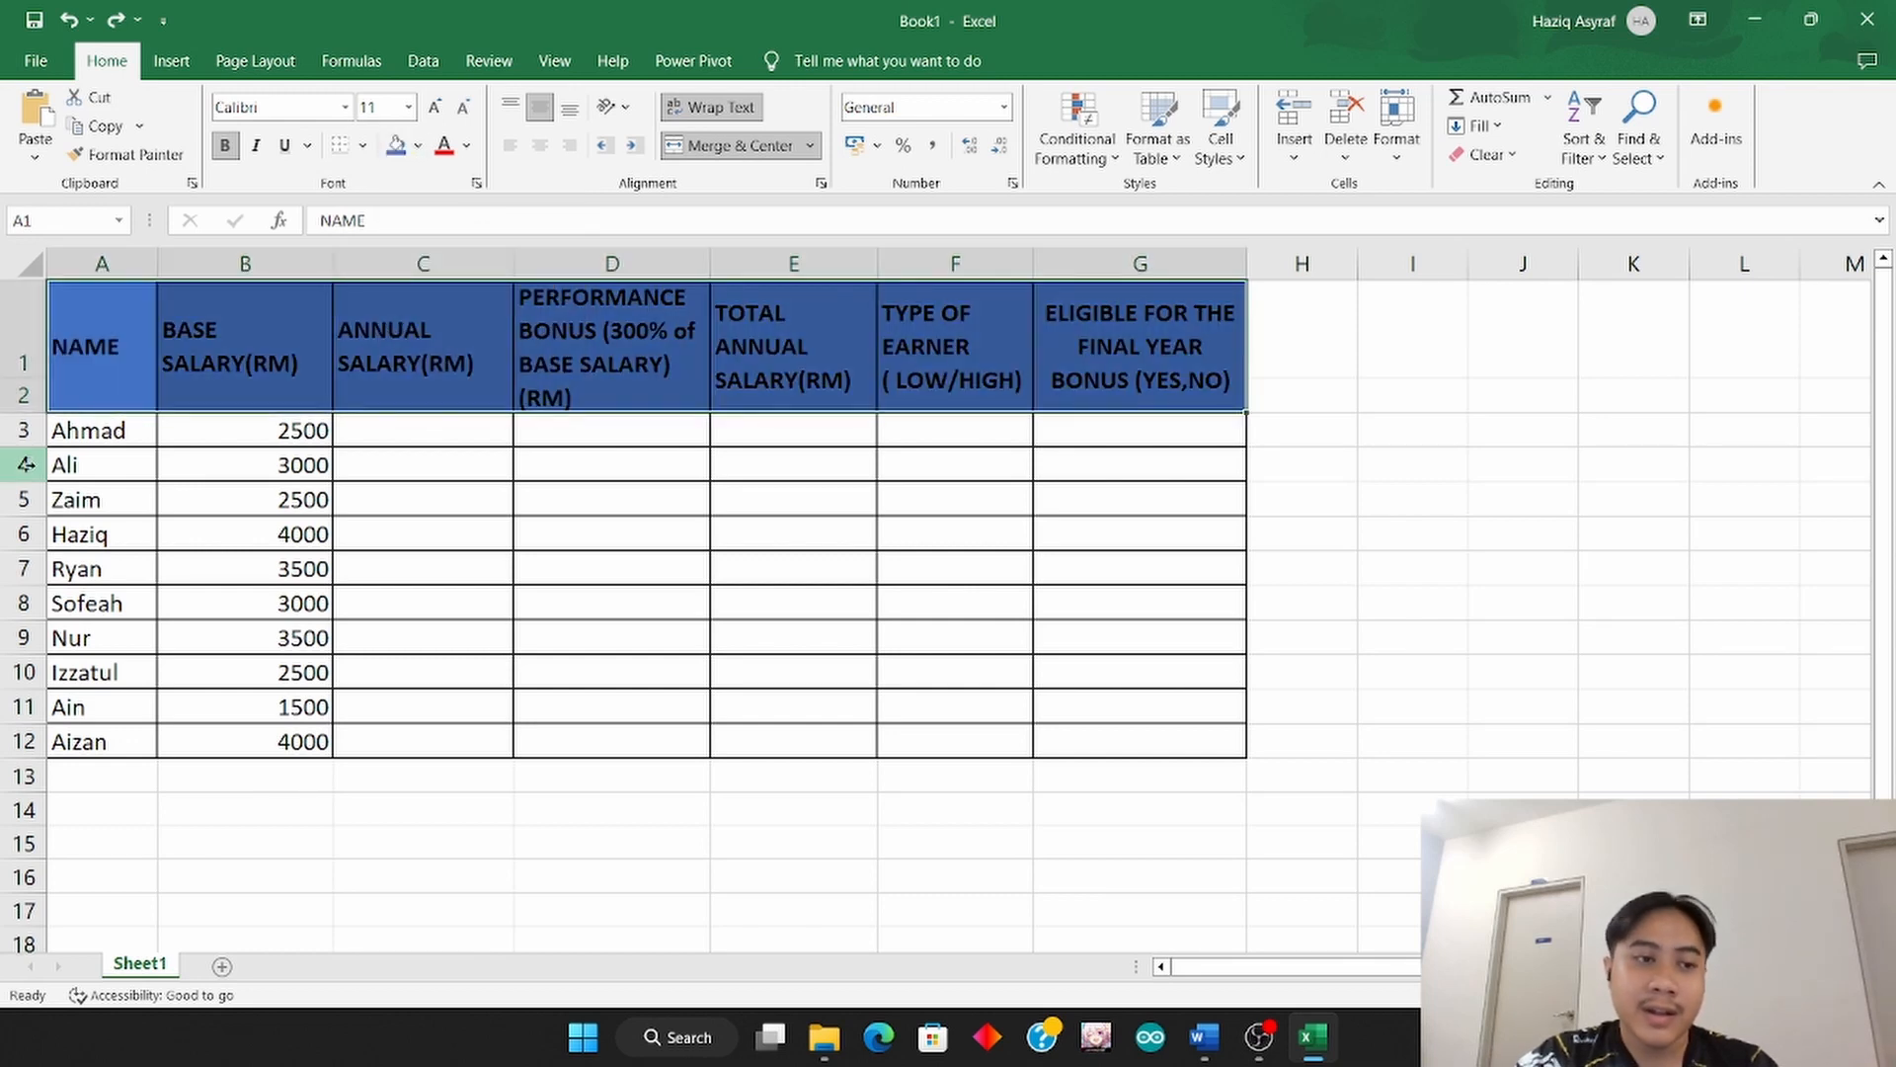
# Fill the data cells A3:G12 with the theme color Blue, Accent 1, Lighter 80%.
pyautogui.moveTo(91, 430); pyautogui.dragTo(1191, 741)
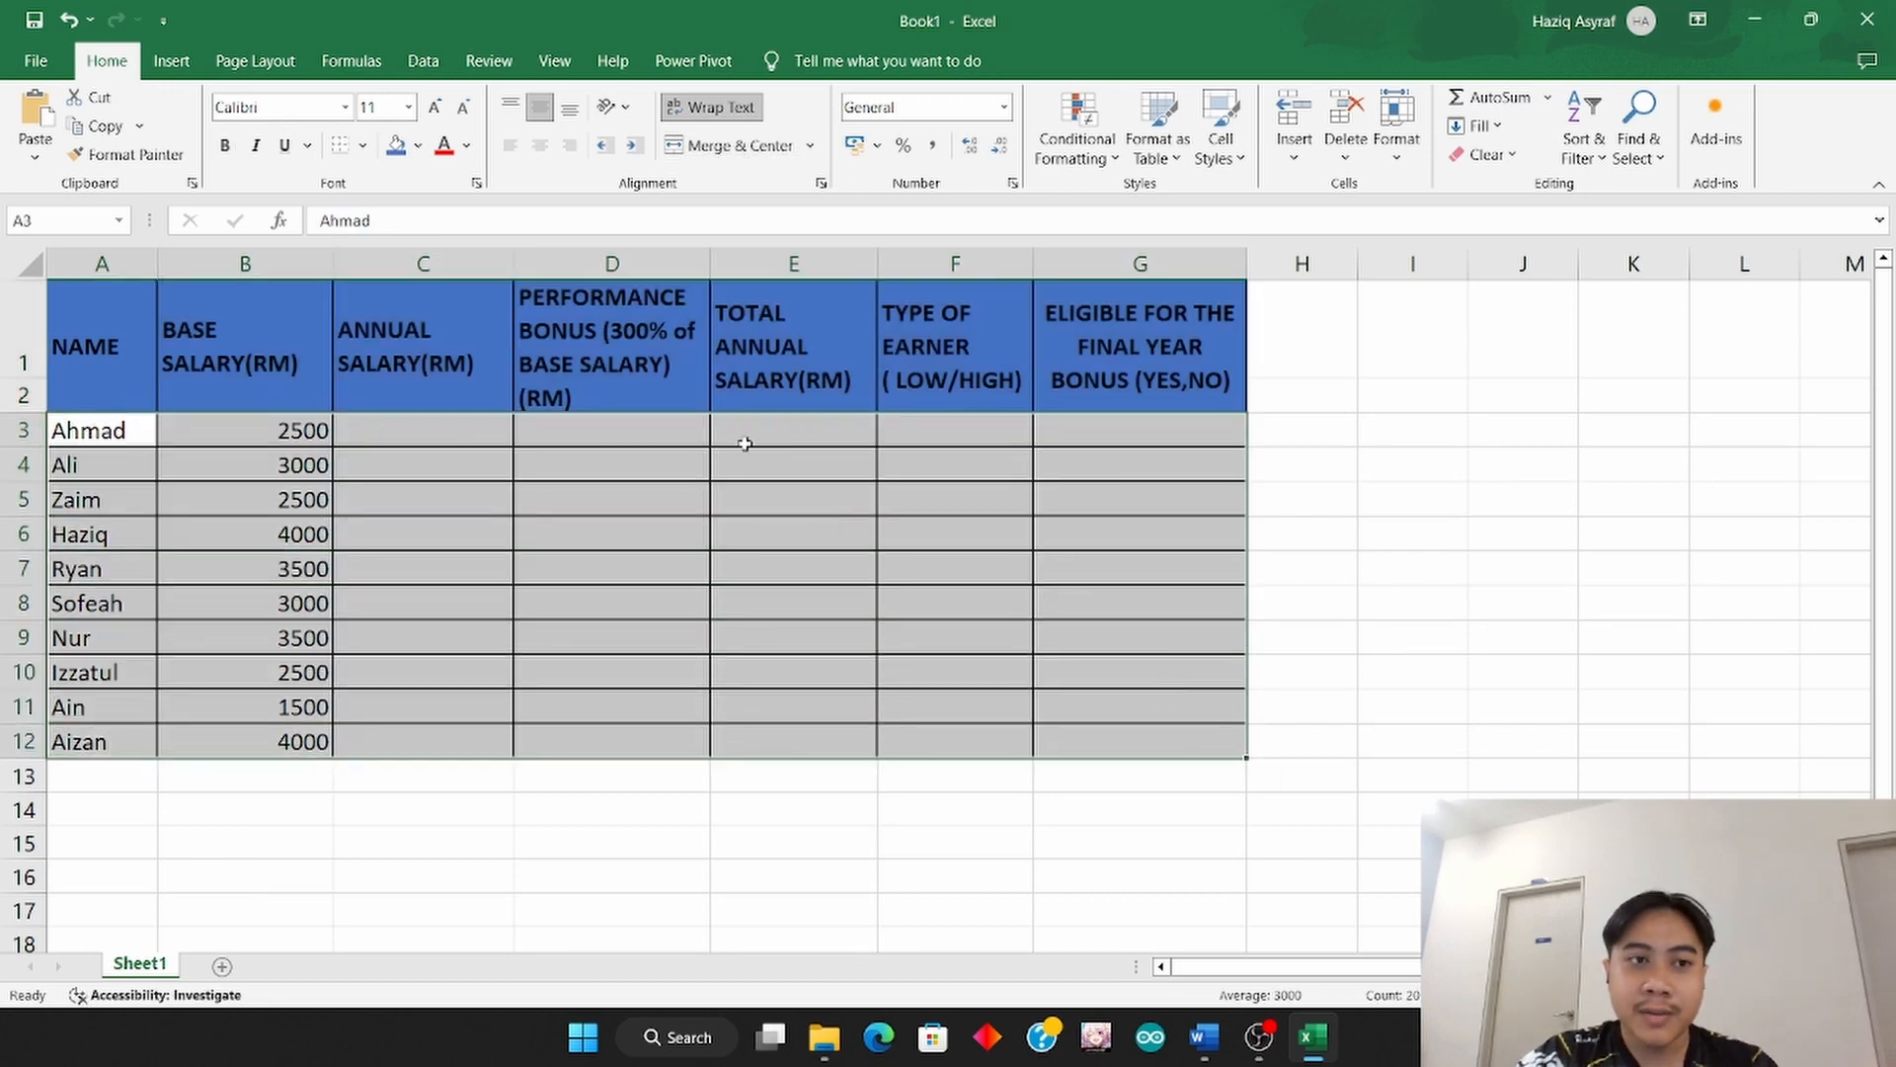
pyautogui.click(418, 145)
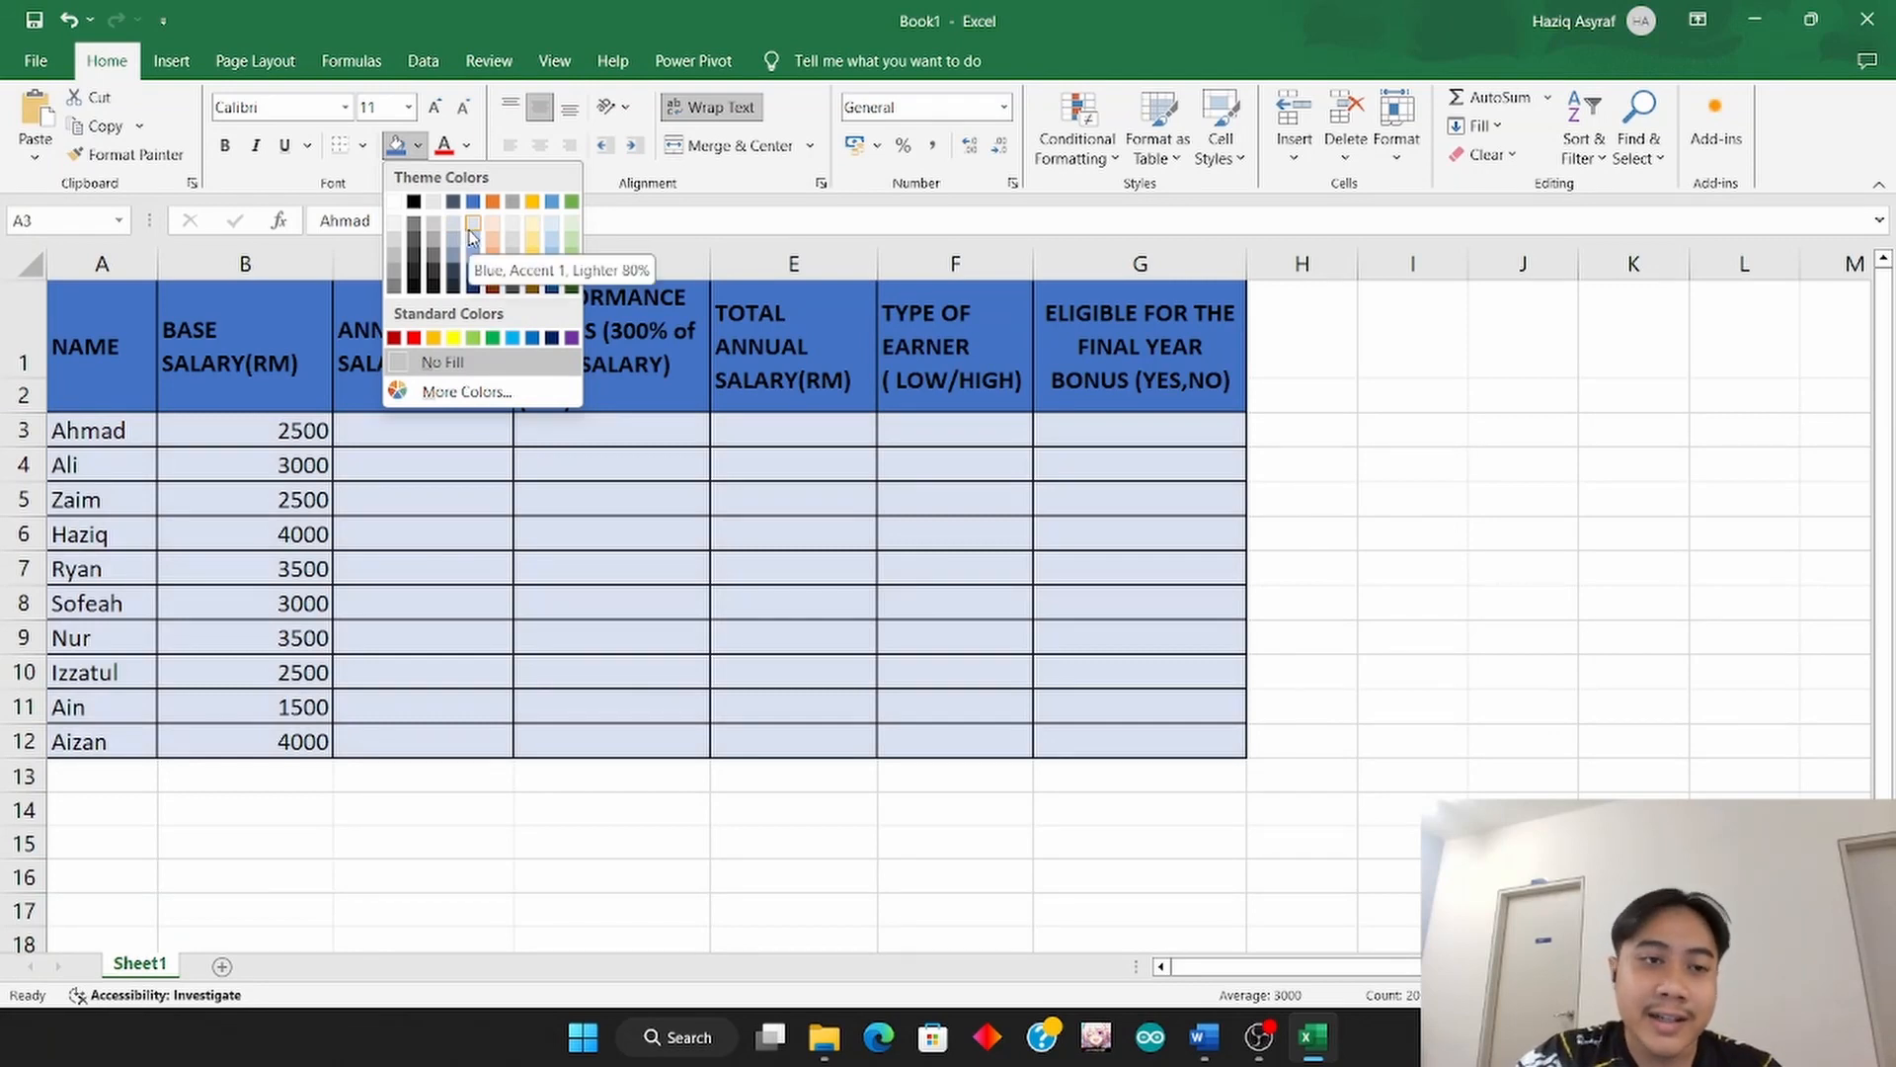
pyautogui.click(470, 231)
pyautogui.click(899, 841)
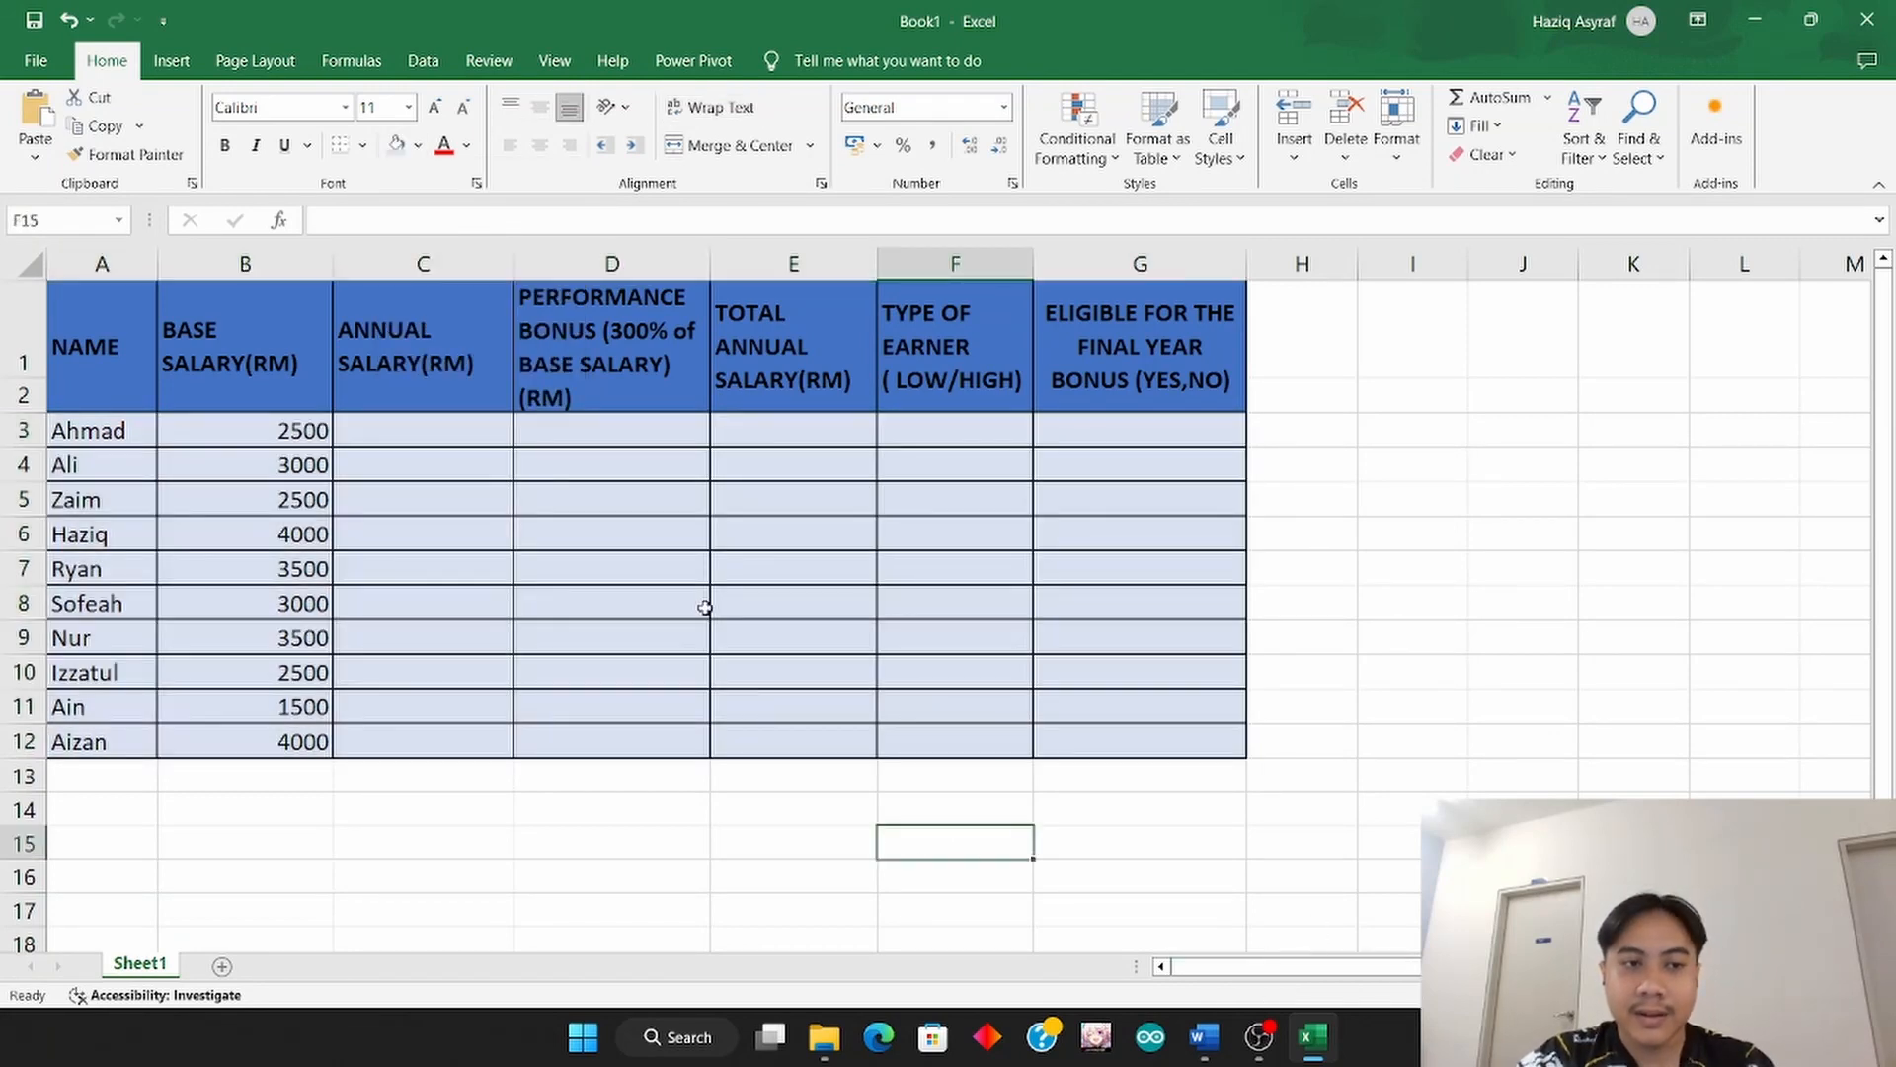
pyautogui.click(460, 438)
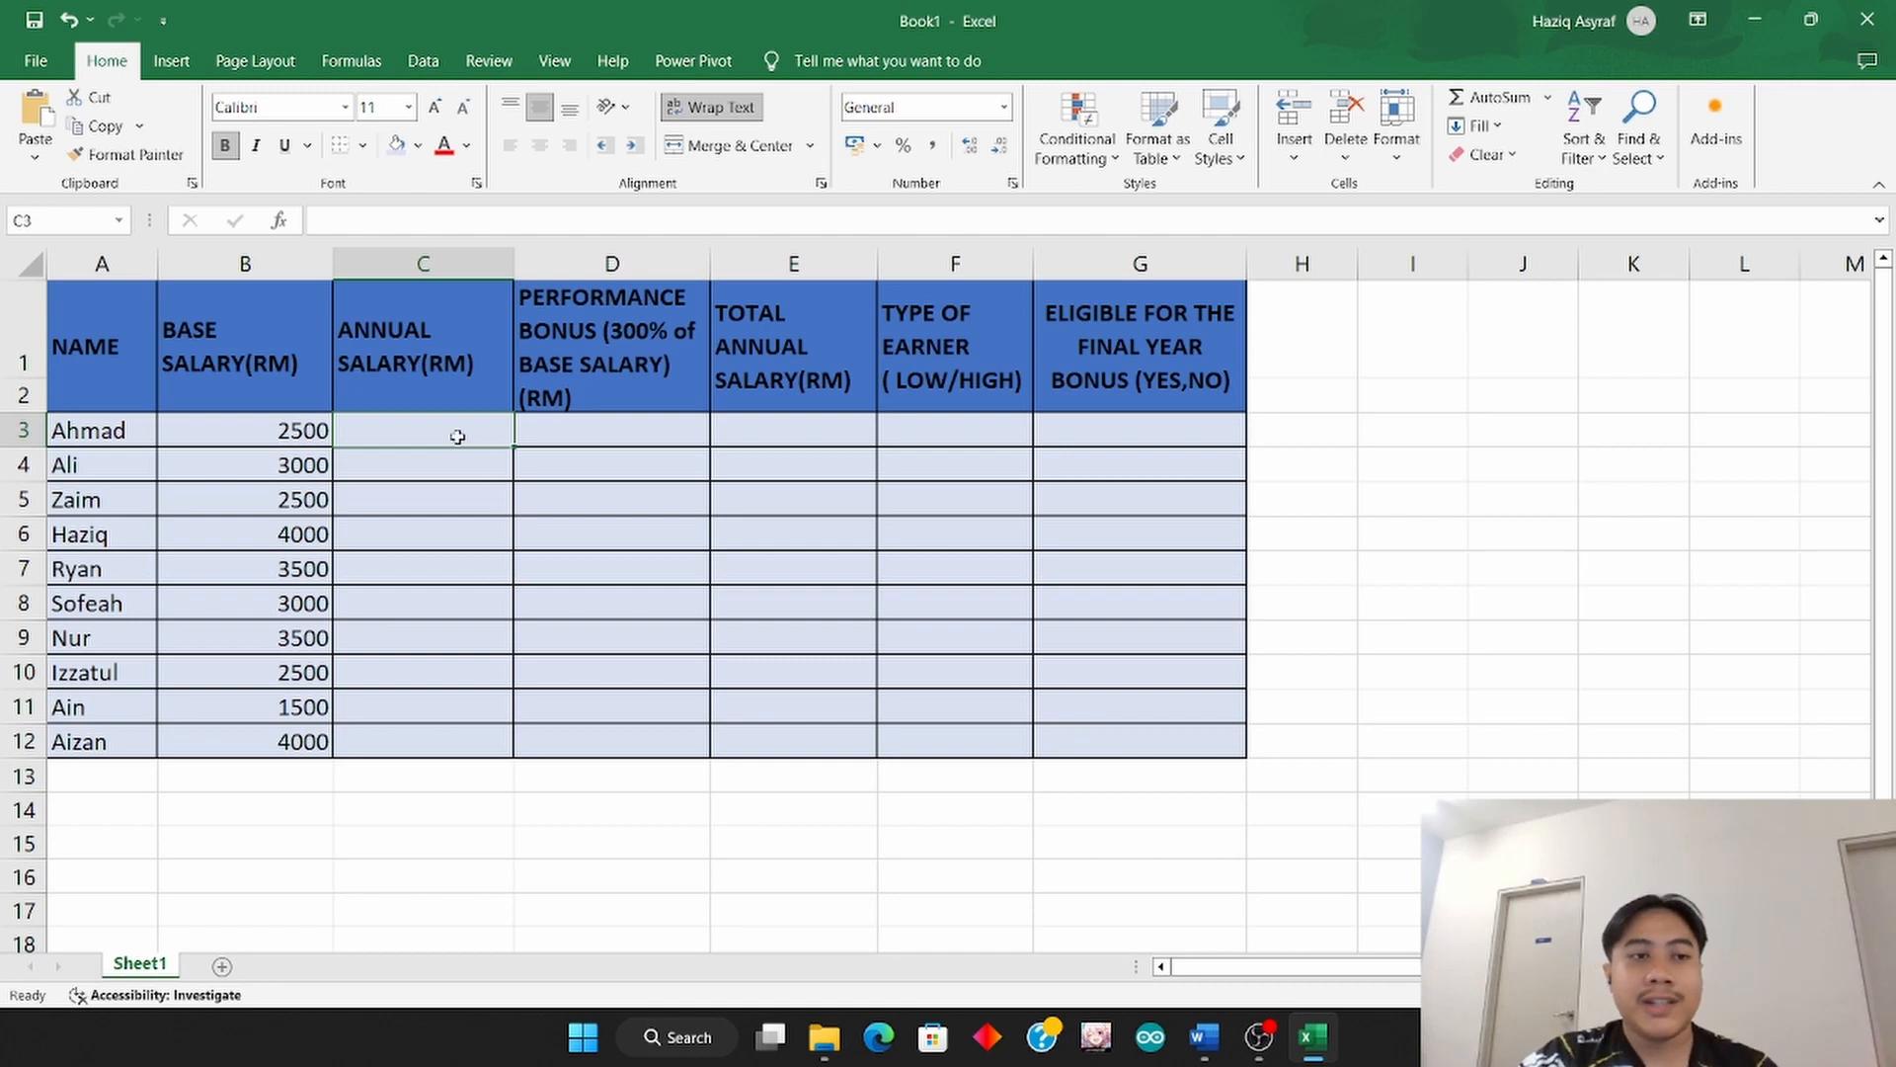
pyautogui.click(290, 429)
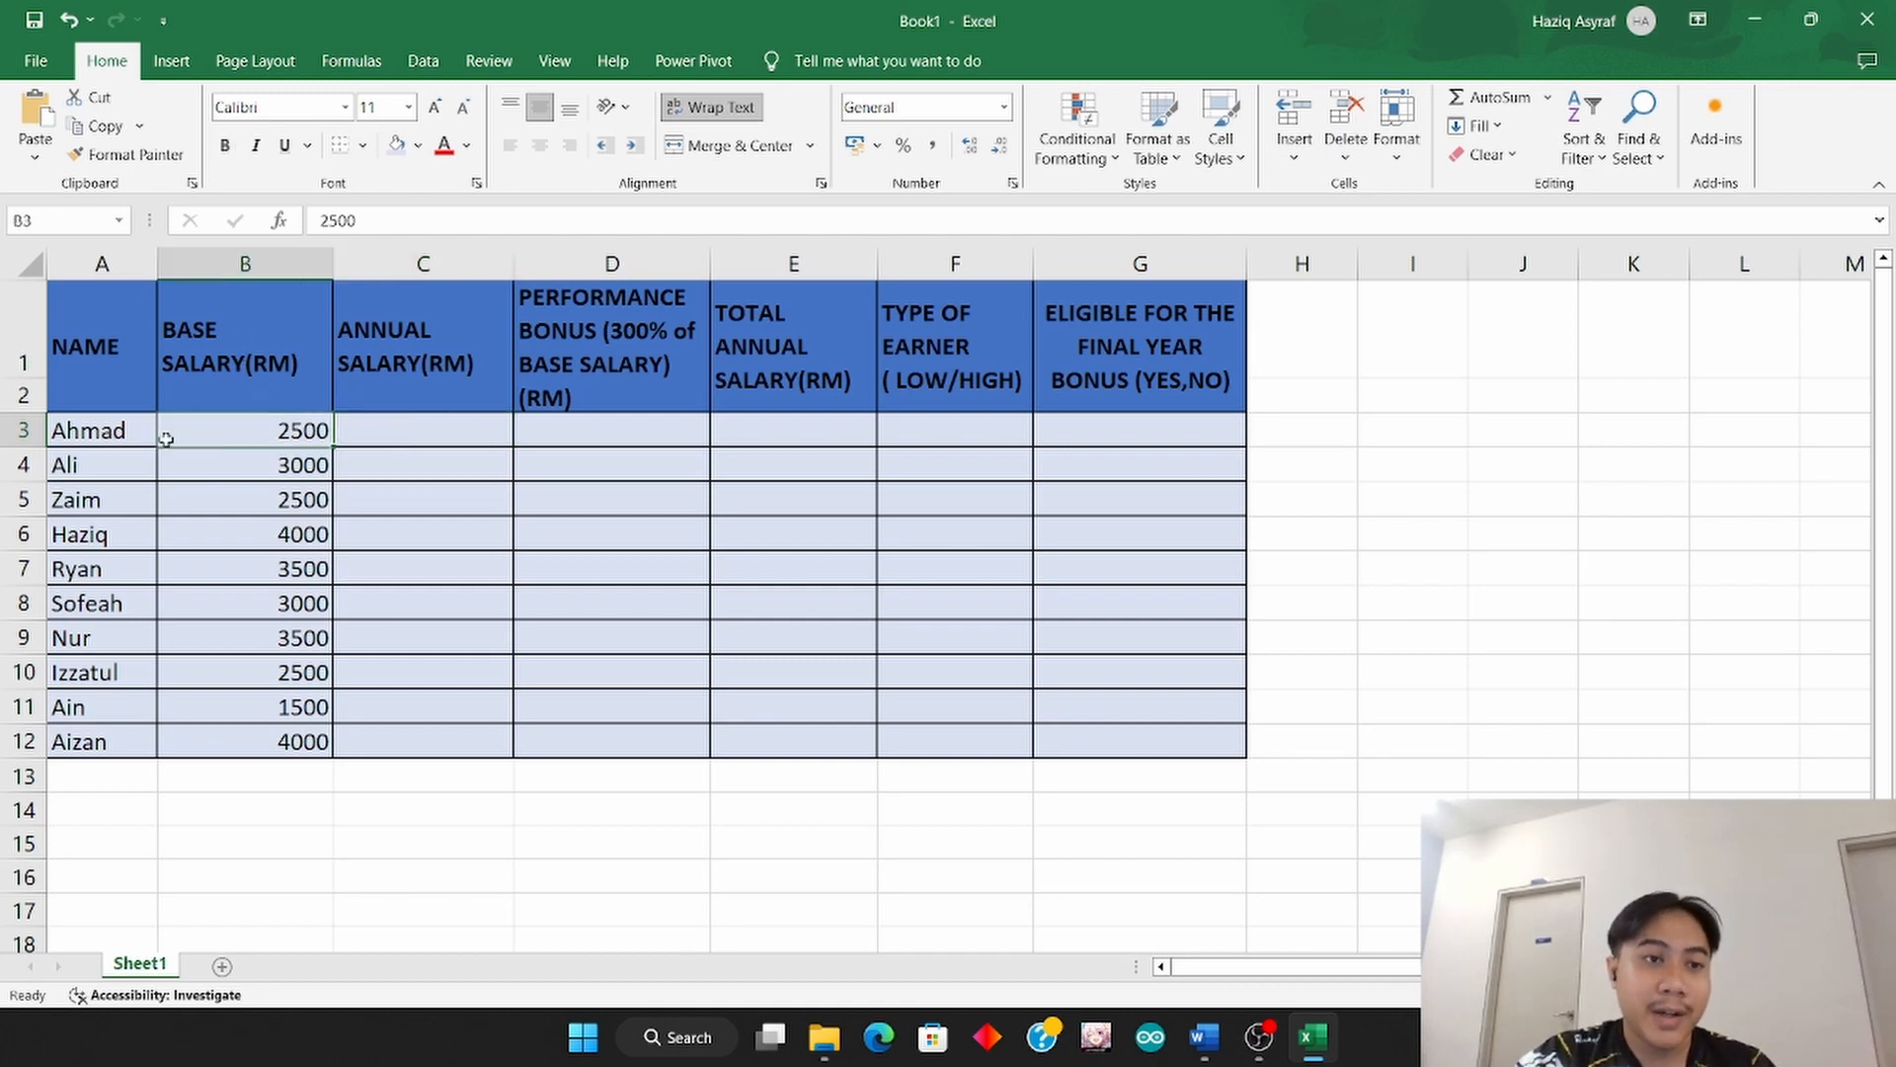
pyautogui.doubleClick(361, 434)
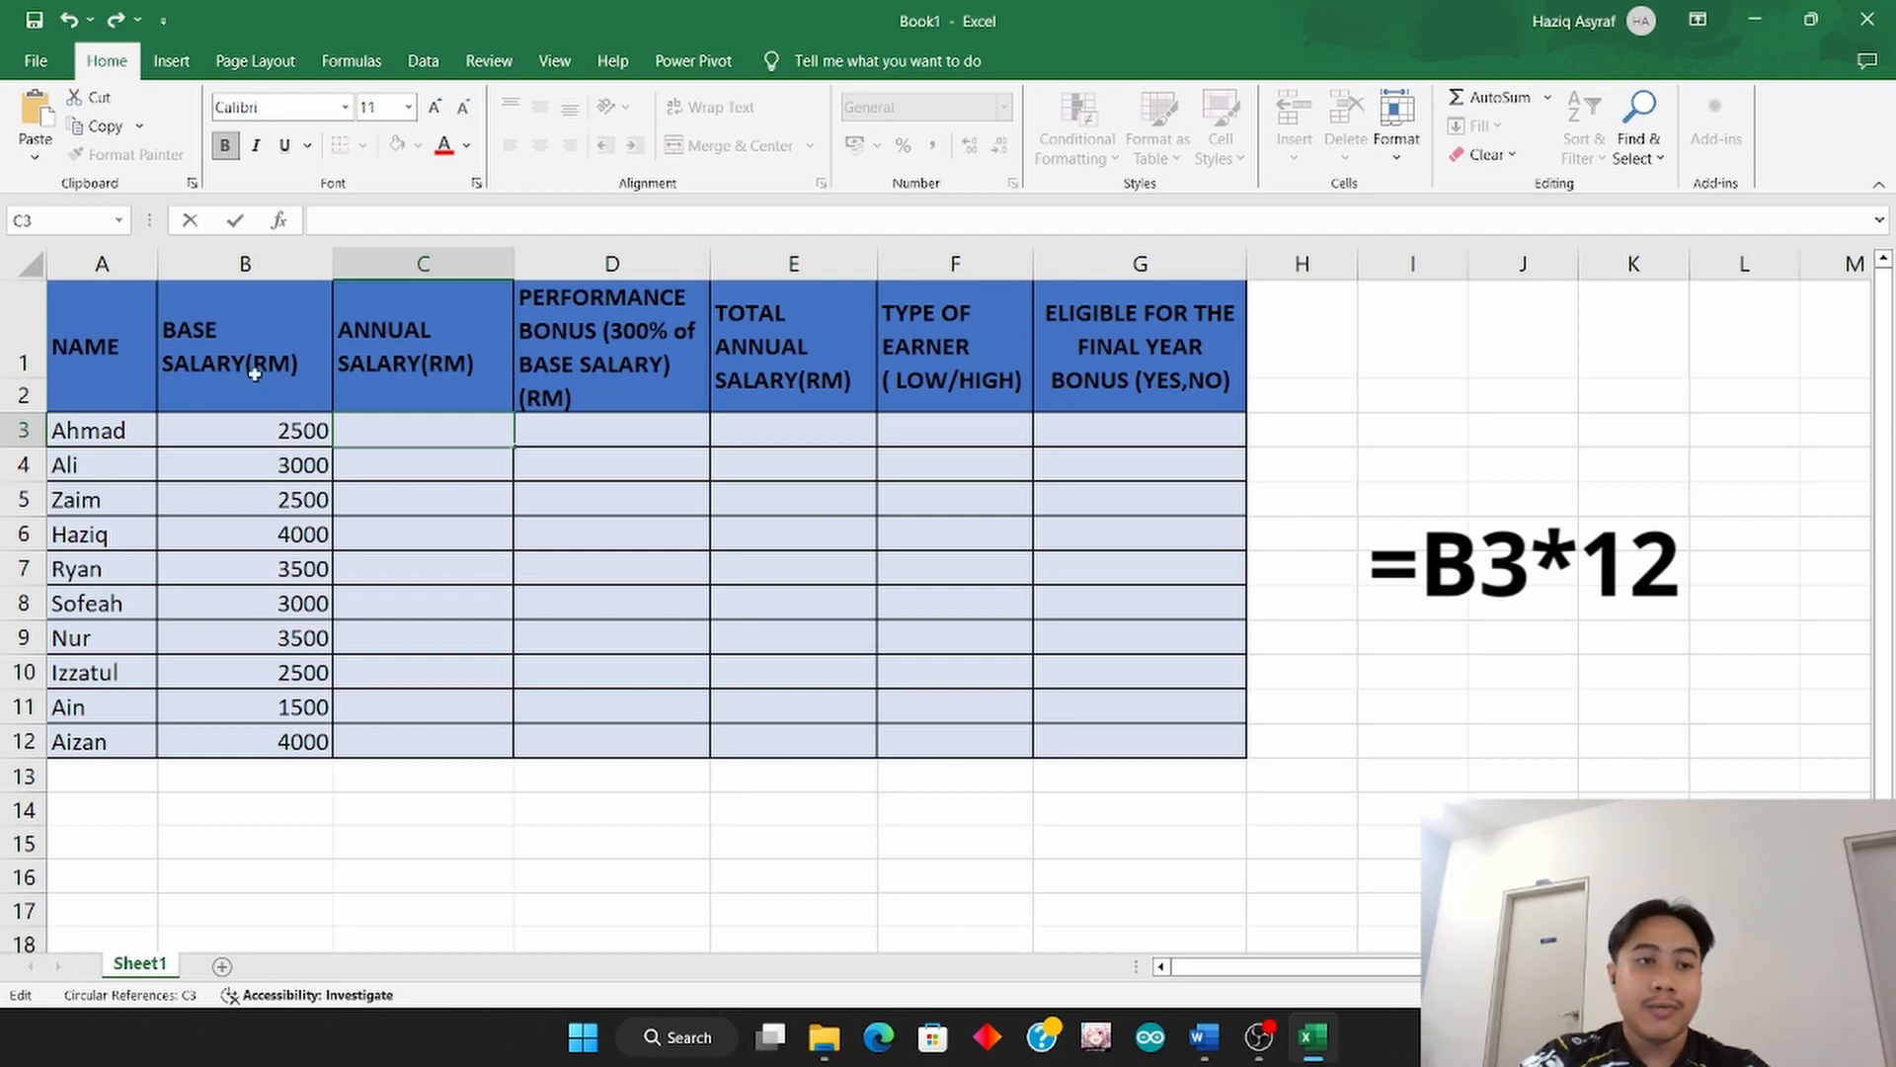
pyautogui.click(186, 329)
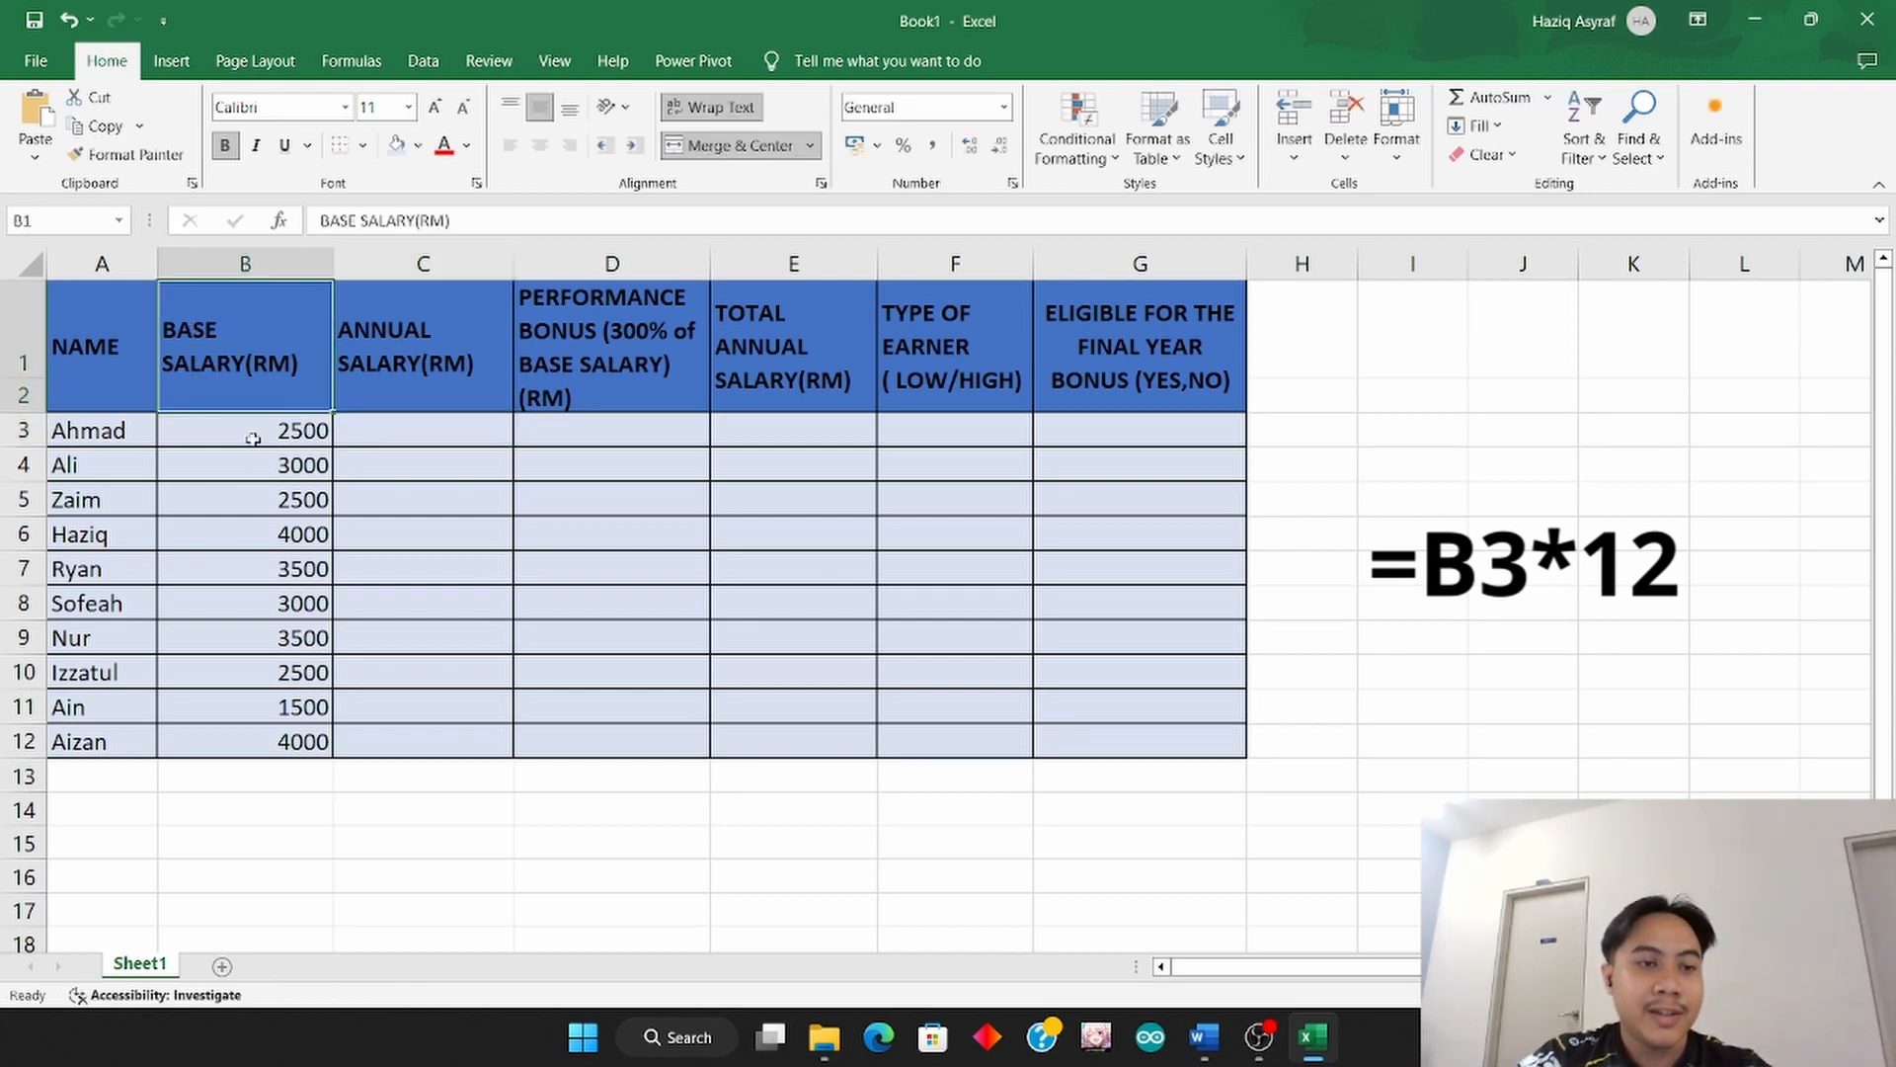
pyautogui.click(254, 438)
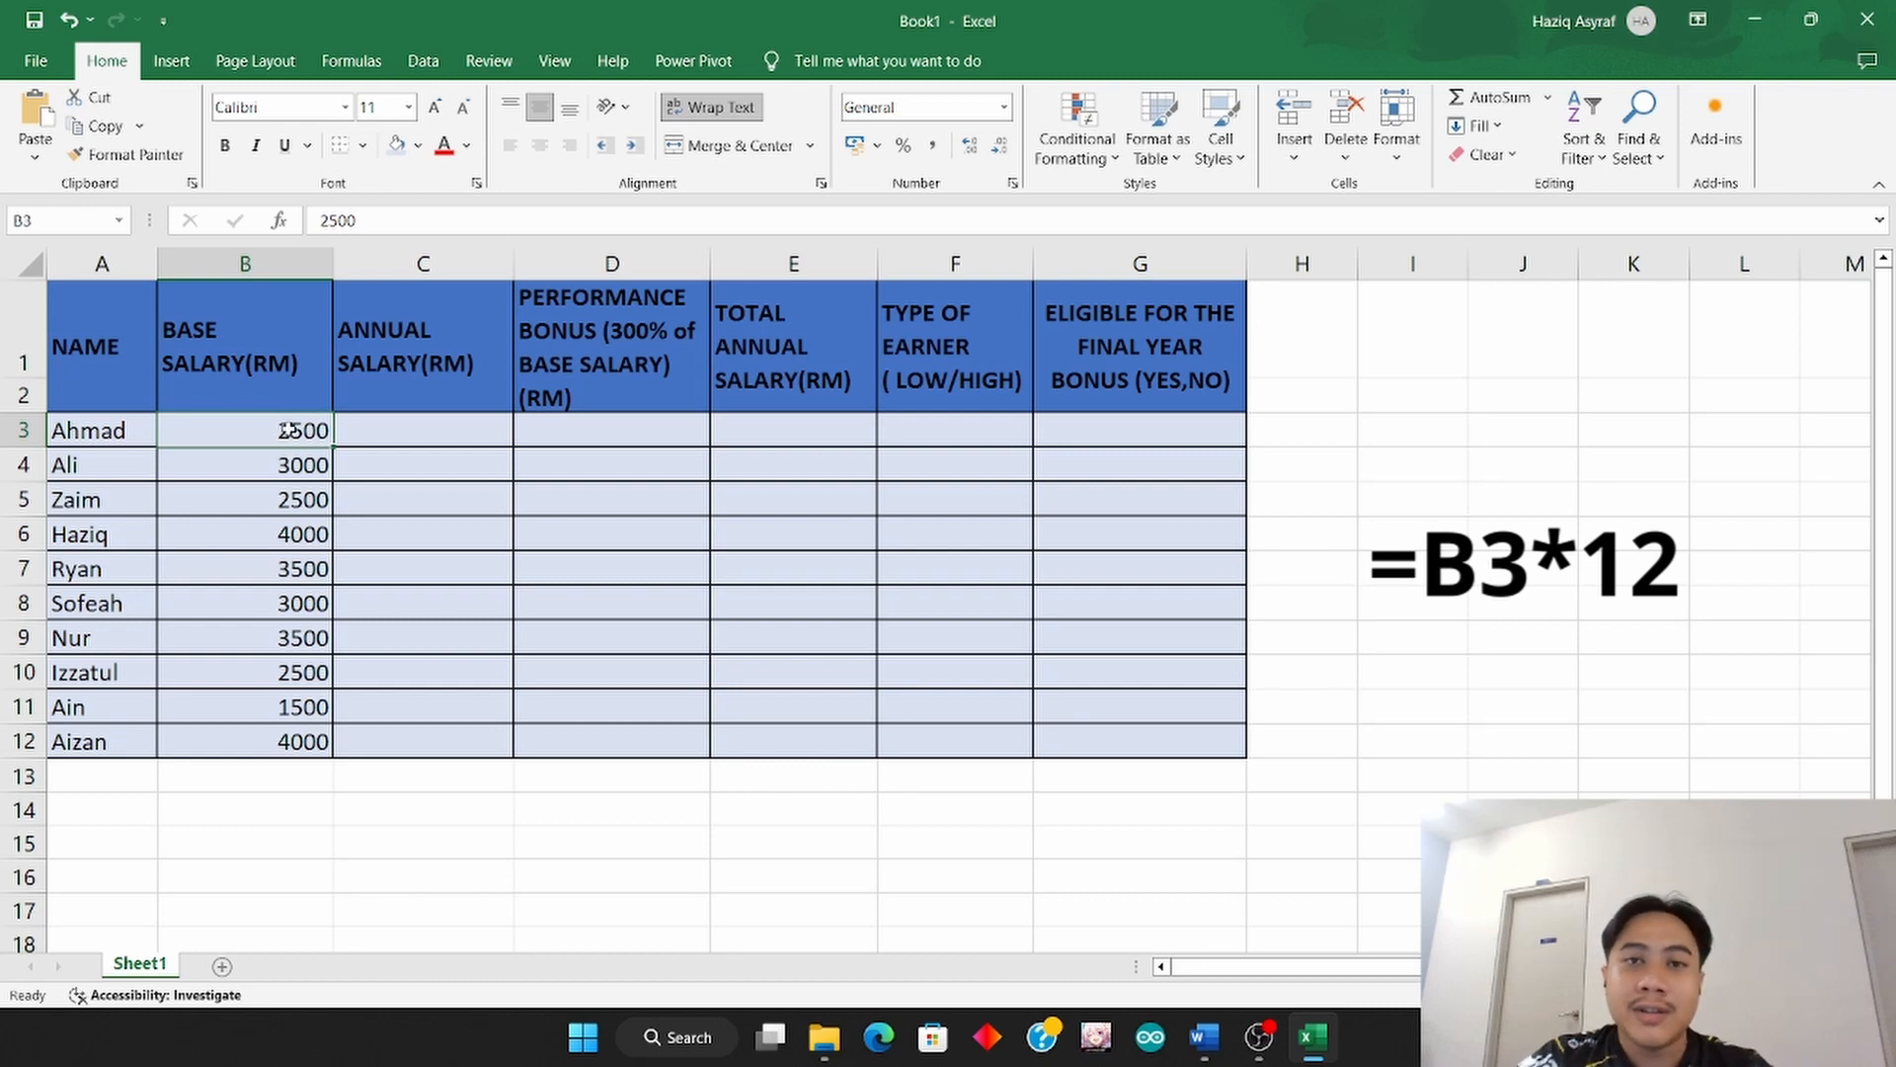
# Calculate the first employee's annual salary in C3 with the formula =B3*12.
pyautogui.click(389, 433)
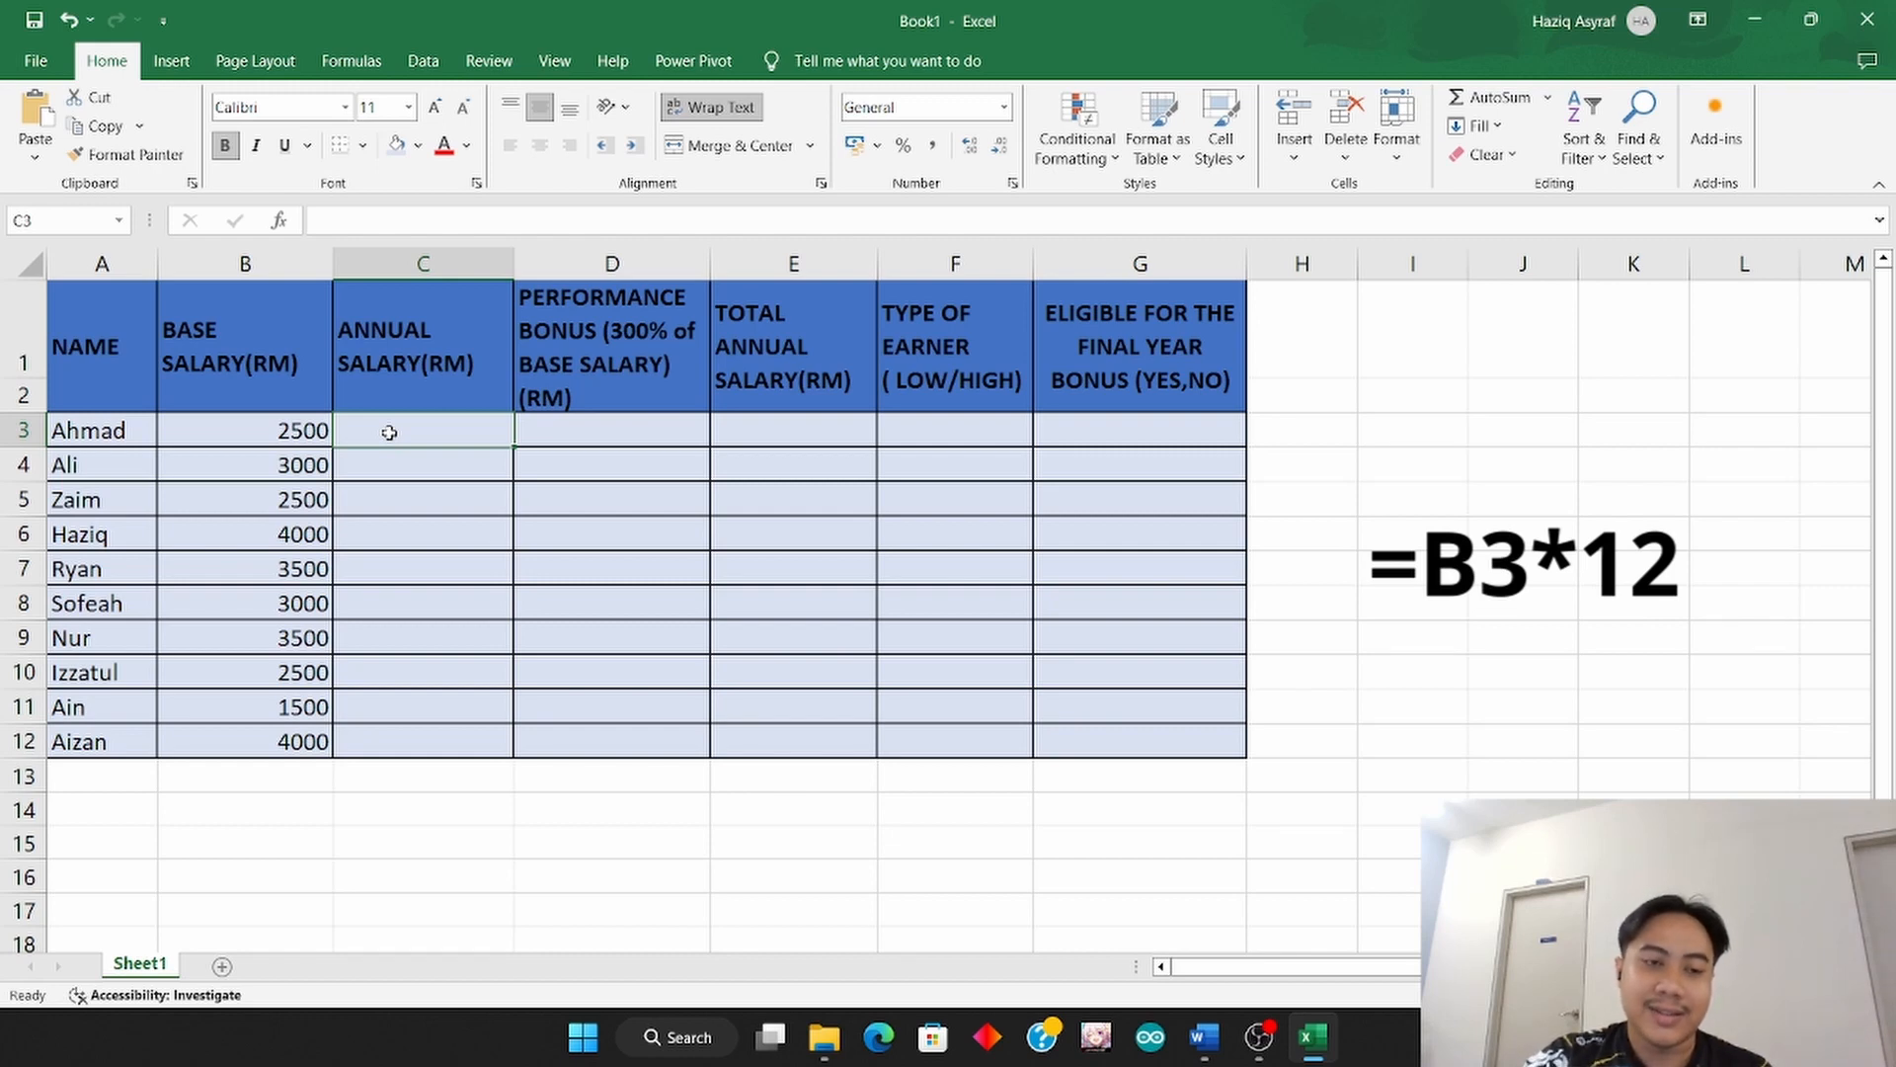
pyautogui.doubleClick(389, 432)
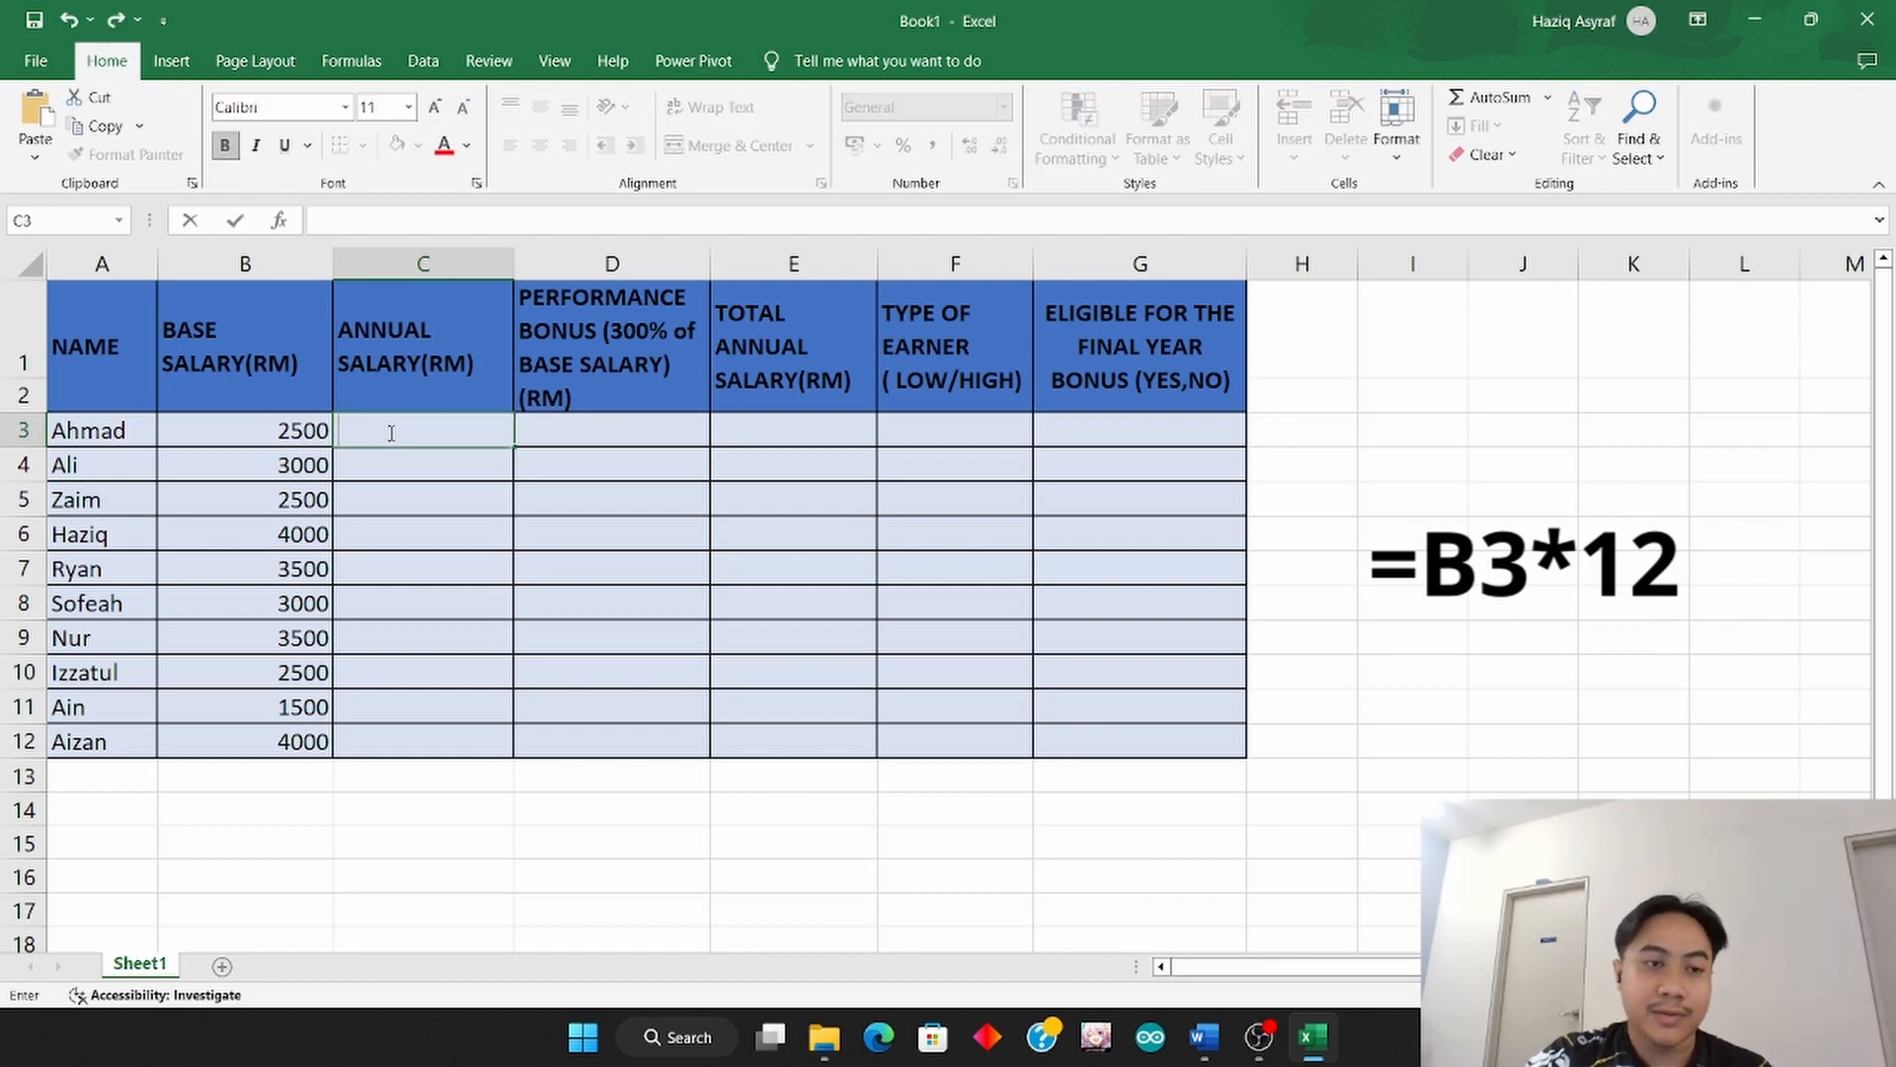
pyautogui.write('=')
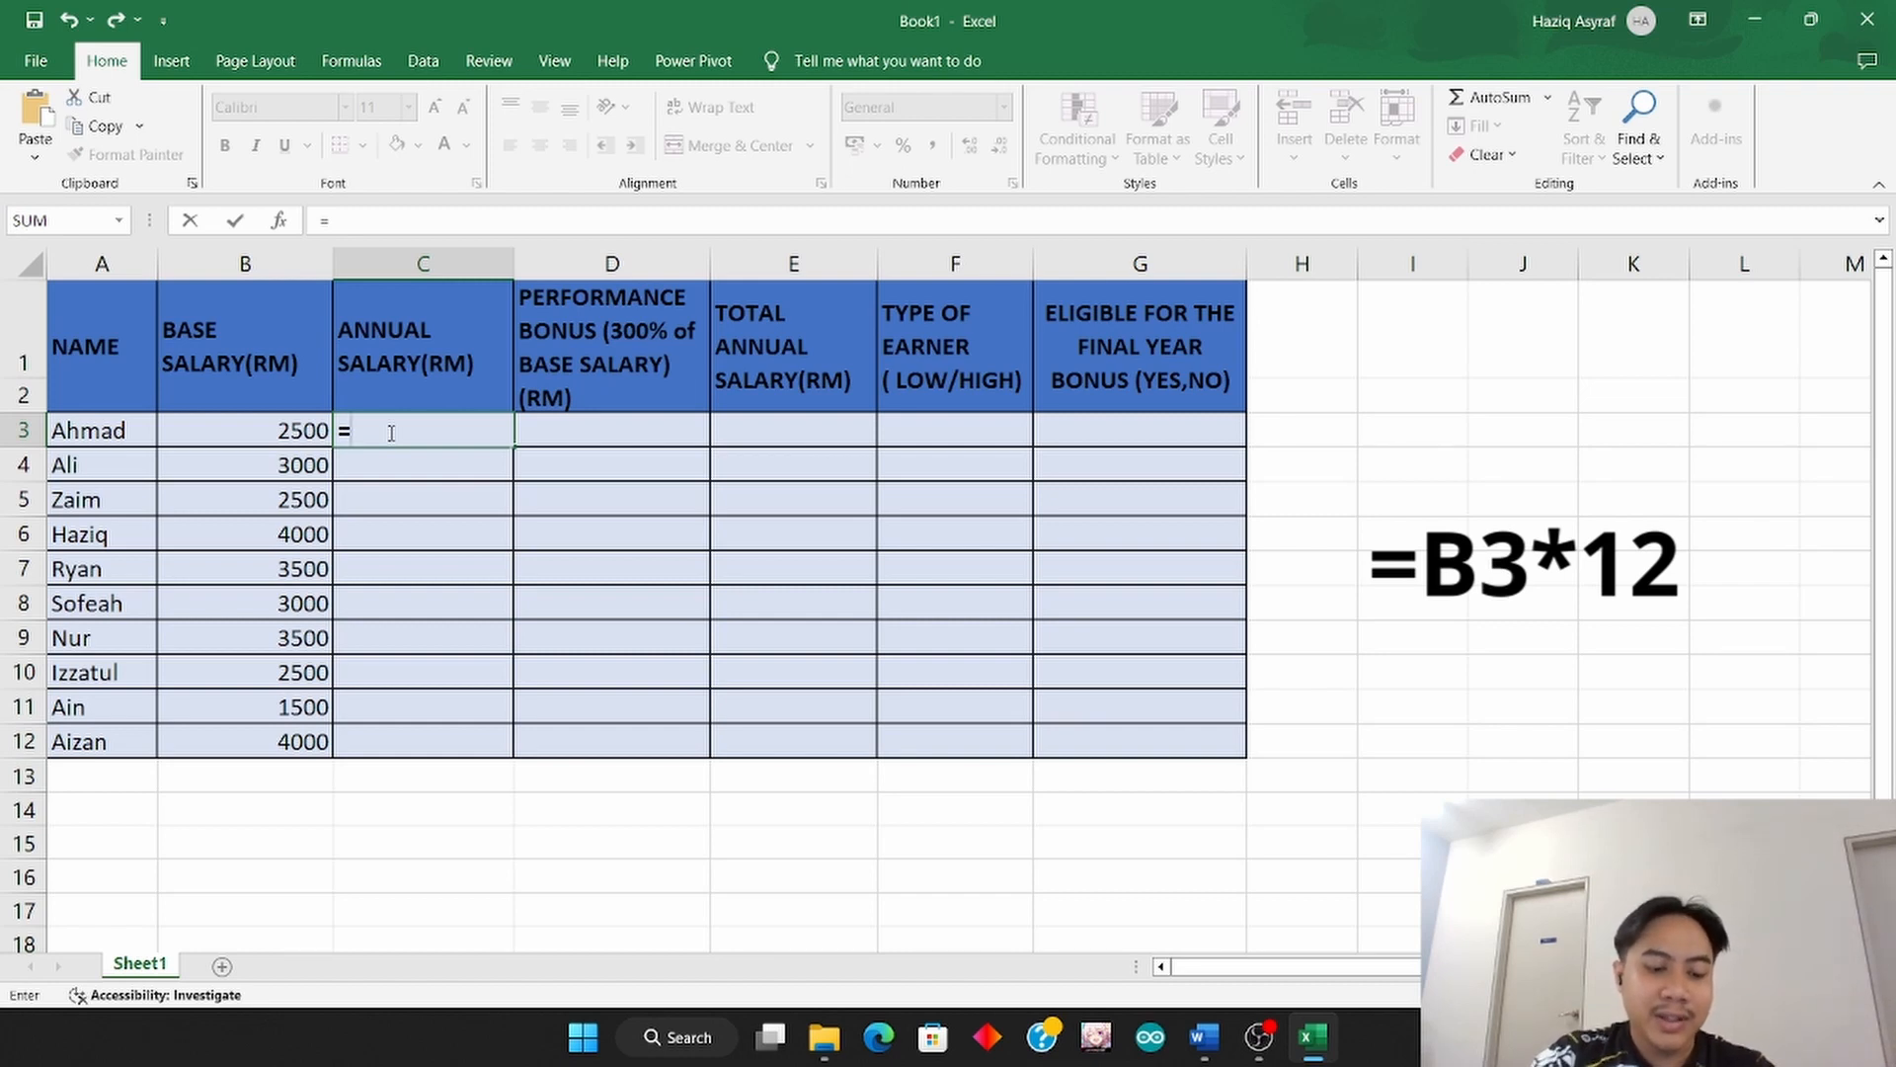
pyautogui.write('B38')
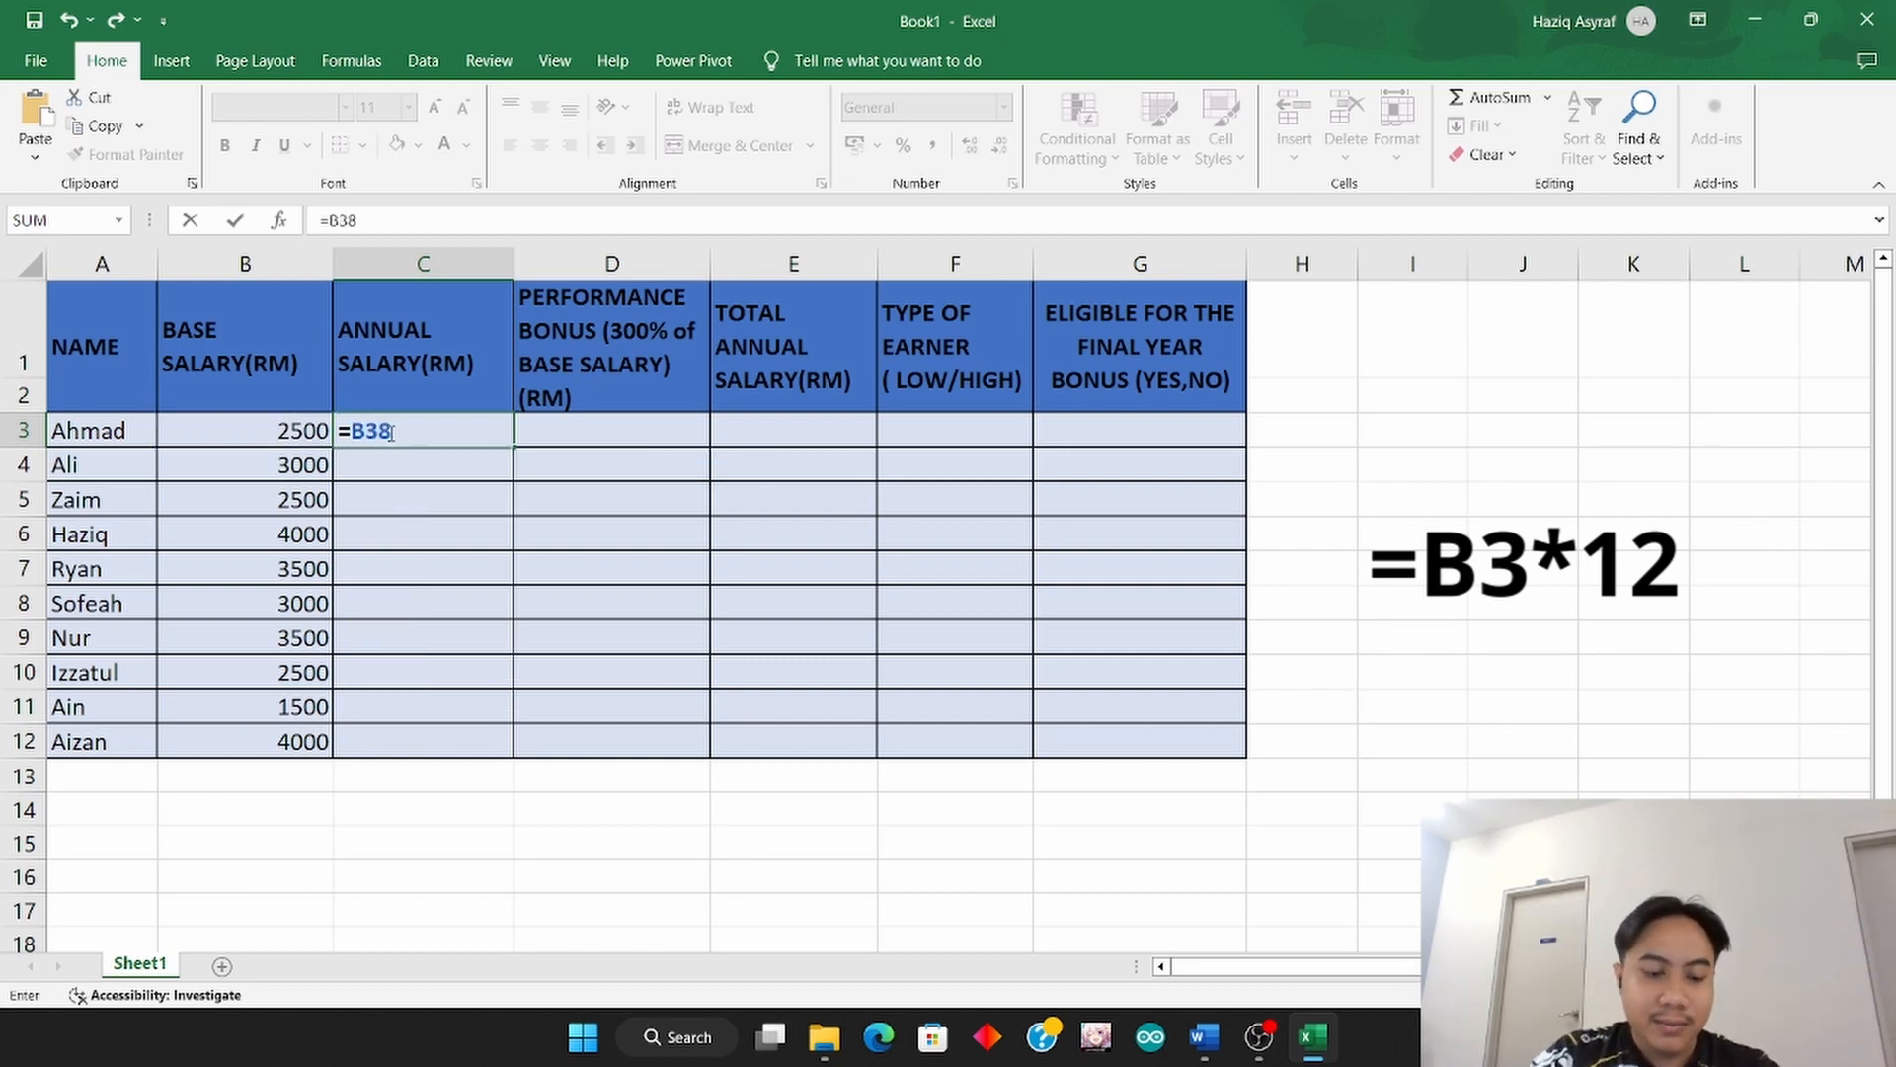
pyautogui.press('BackSpace')
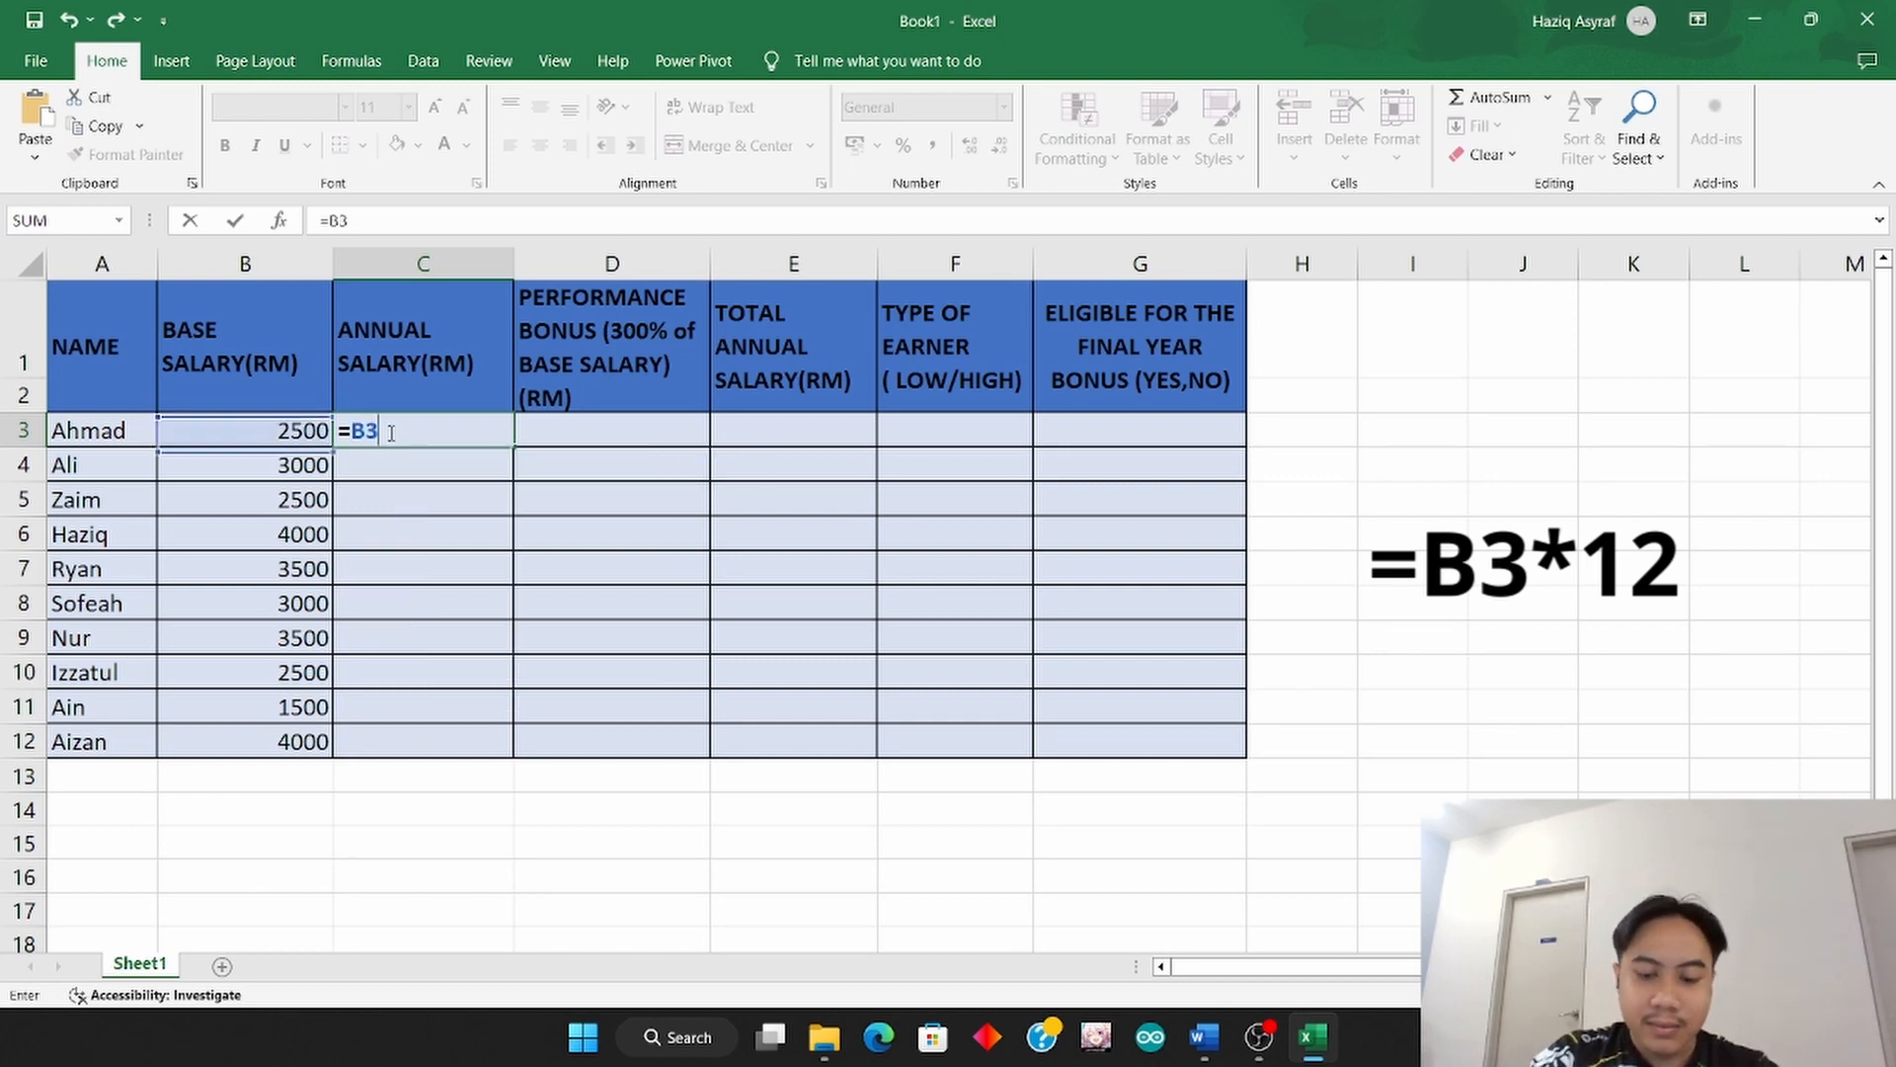
pyautogui.write('*12')
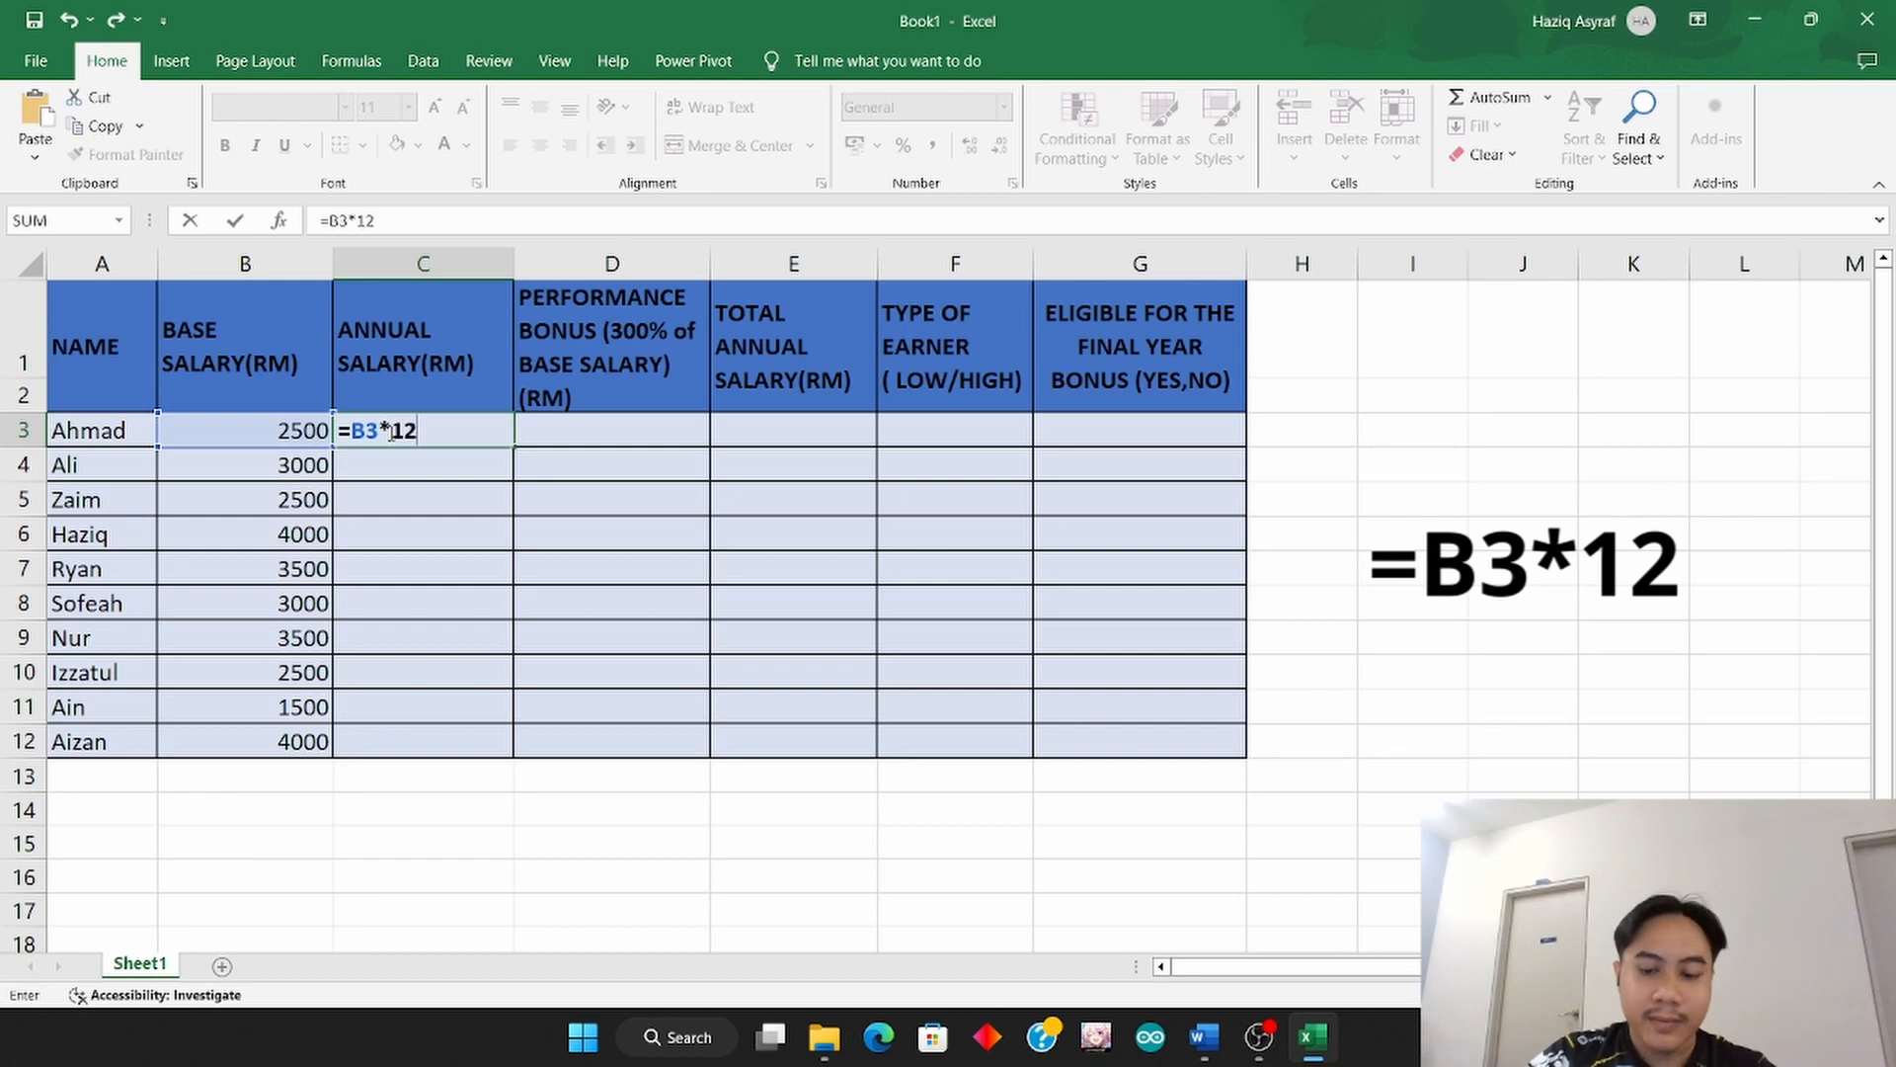
pyautogui.press('Return')
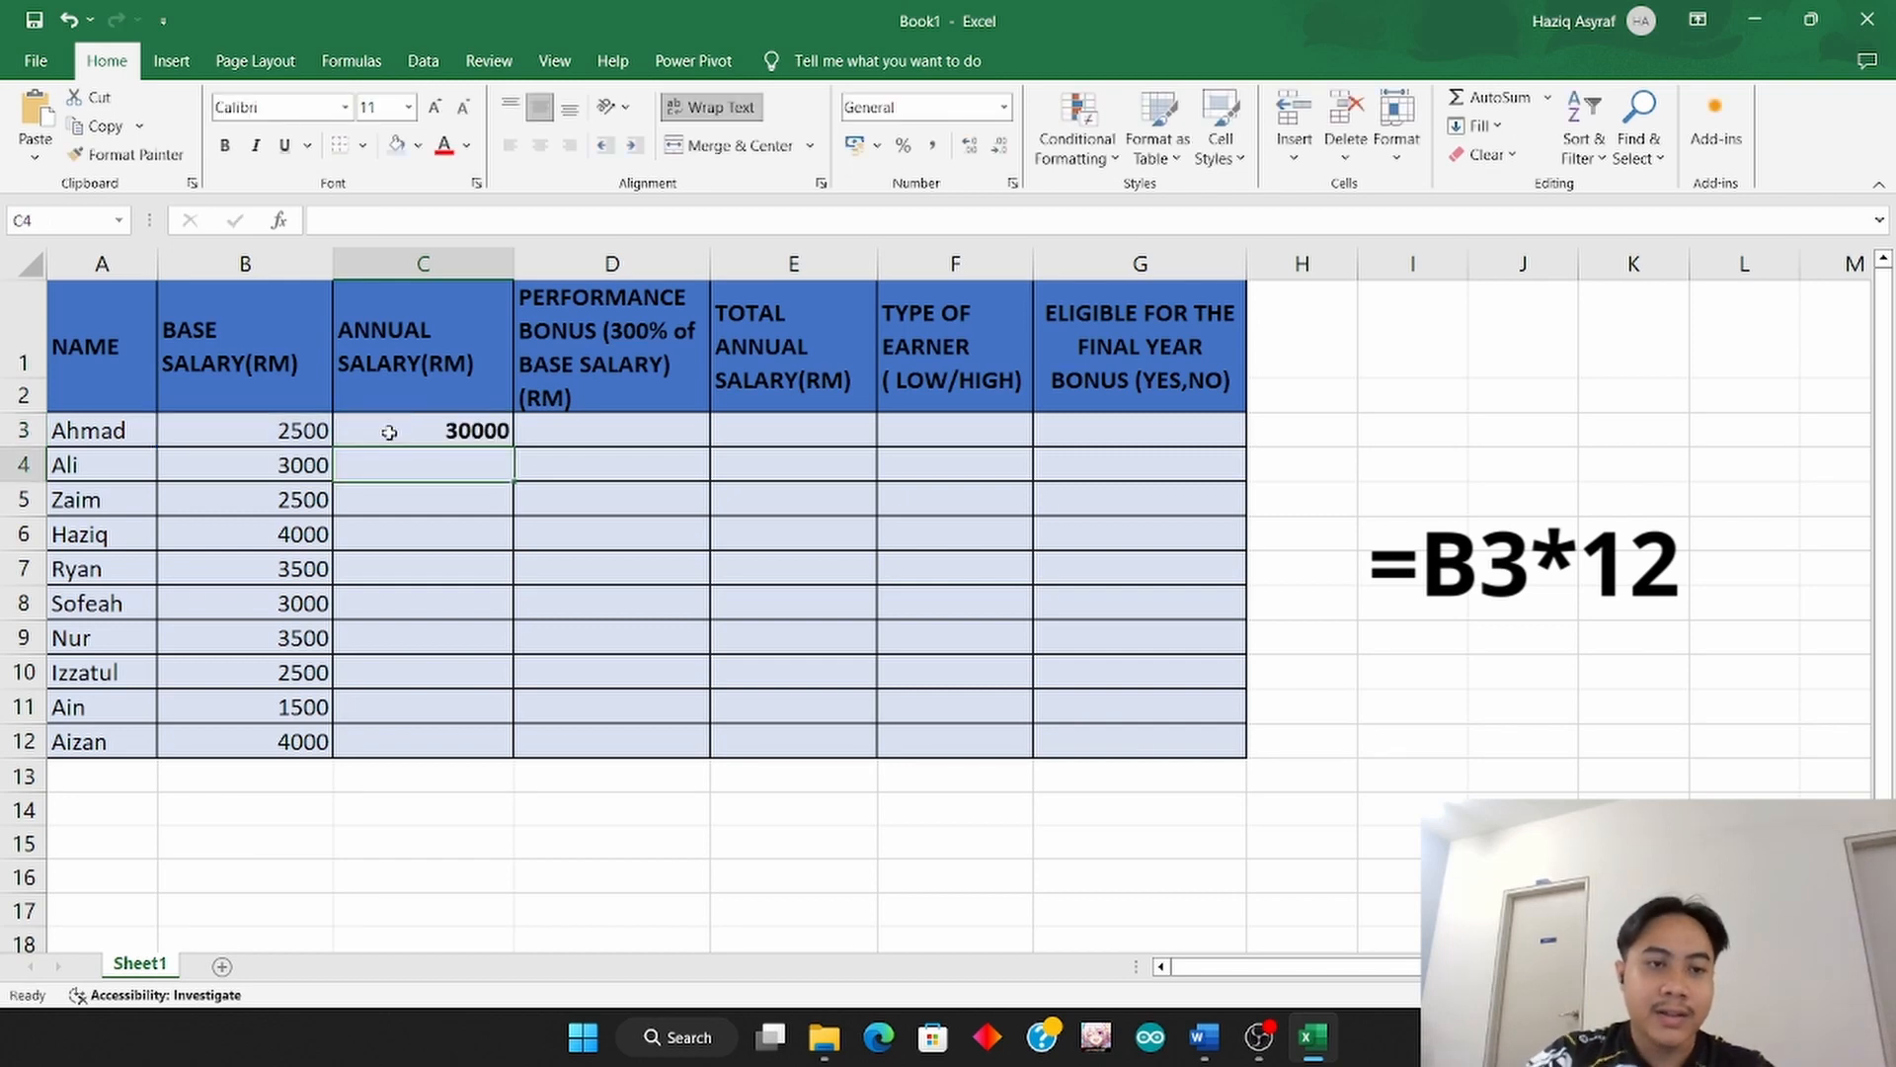
# Fill the annual salary formula from C3 down through C12.
pyautogui.click(506, 431)
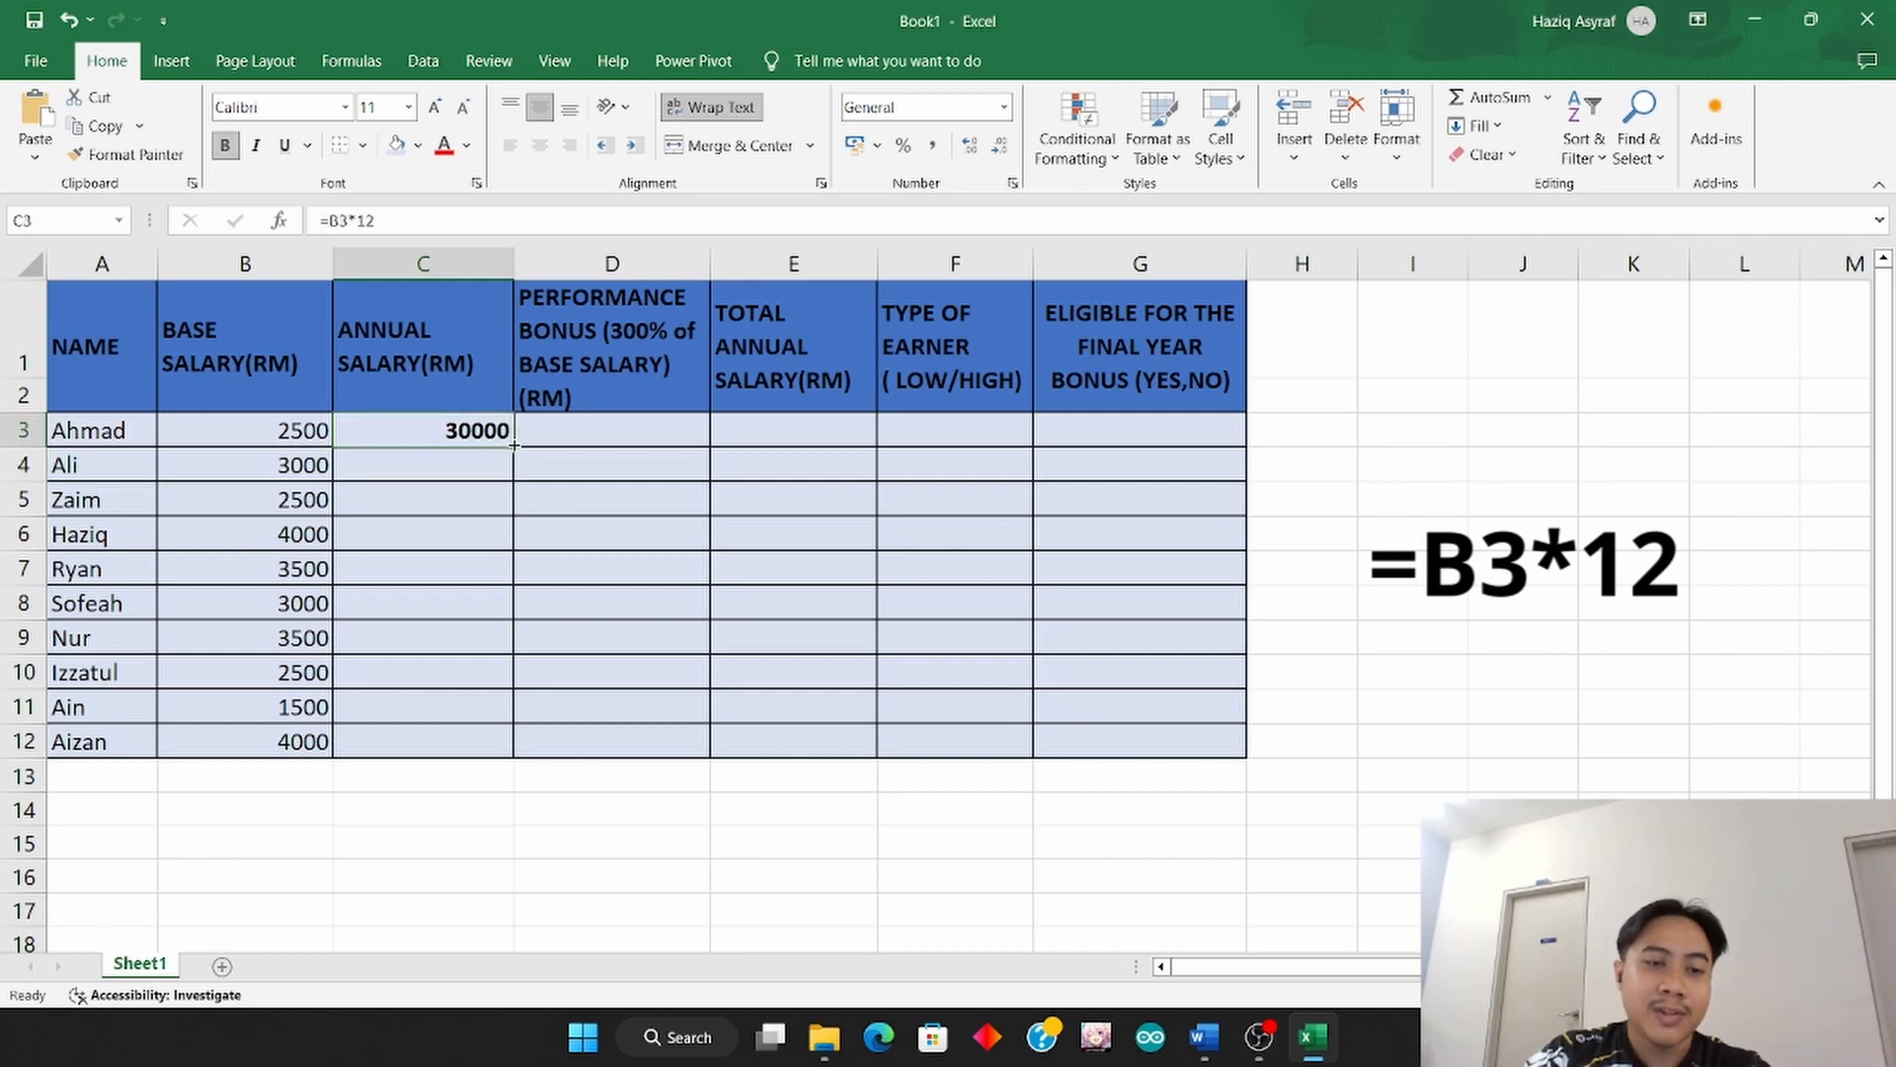
pyautogui.moveTo(514, 446); pyautogui.dragTo(497, 749)
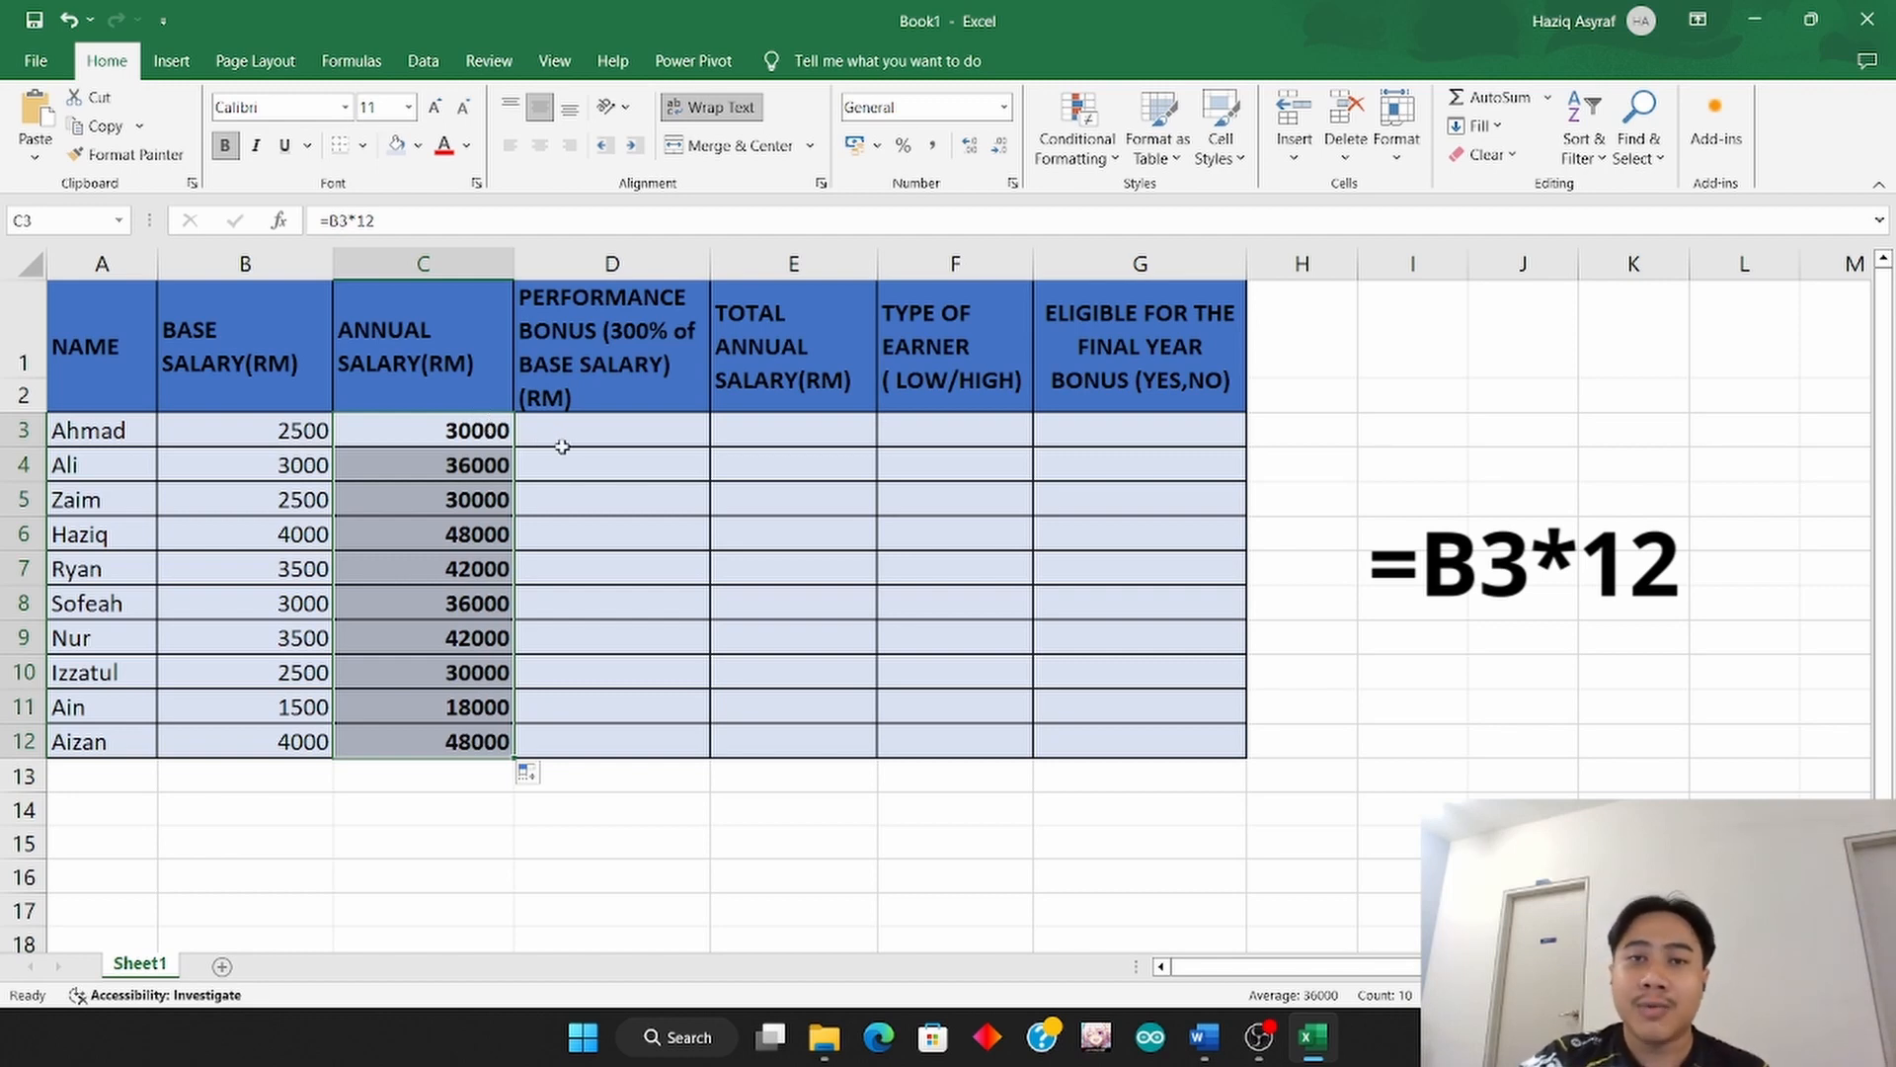
pyautogui.click(491, 433)
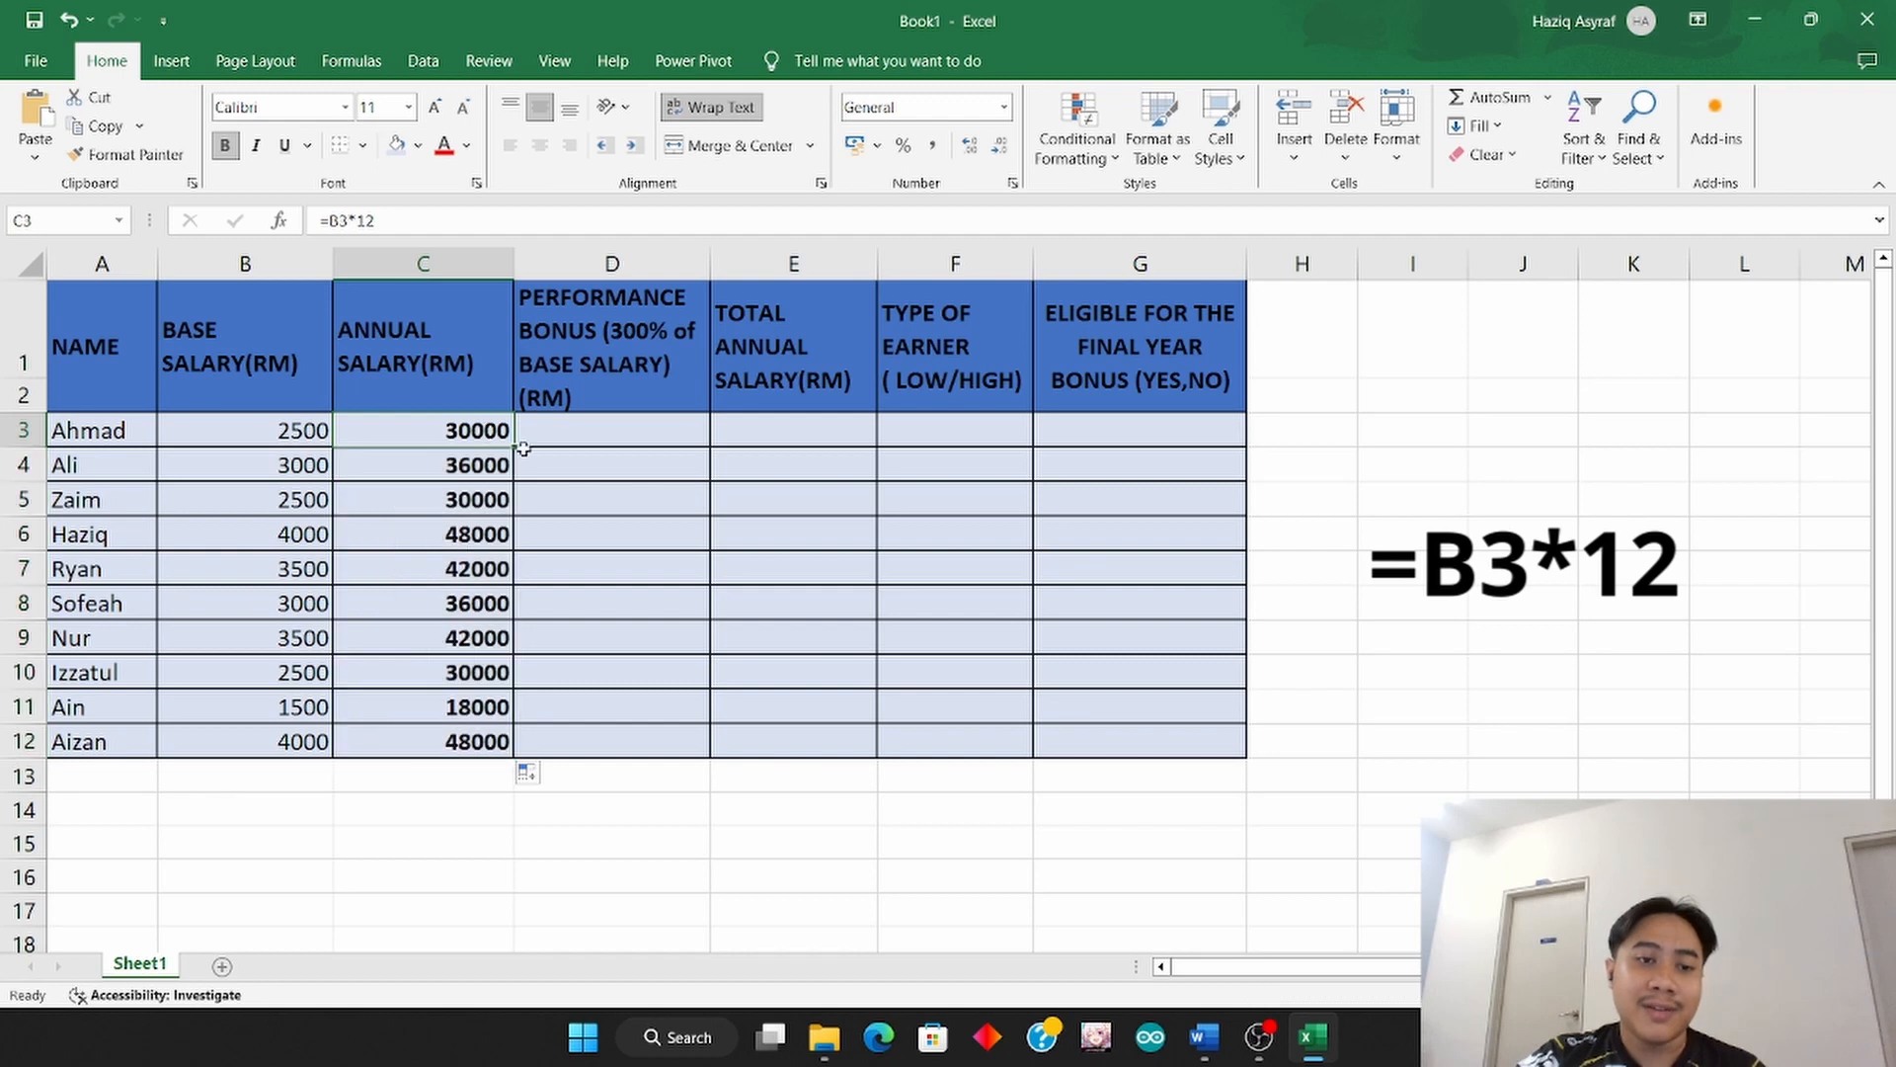
# Enter the performance bonus formula =B3*3.00 in D3 and fill it down through D12.
pyautogui.click(585, 437)
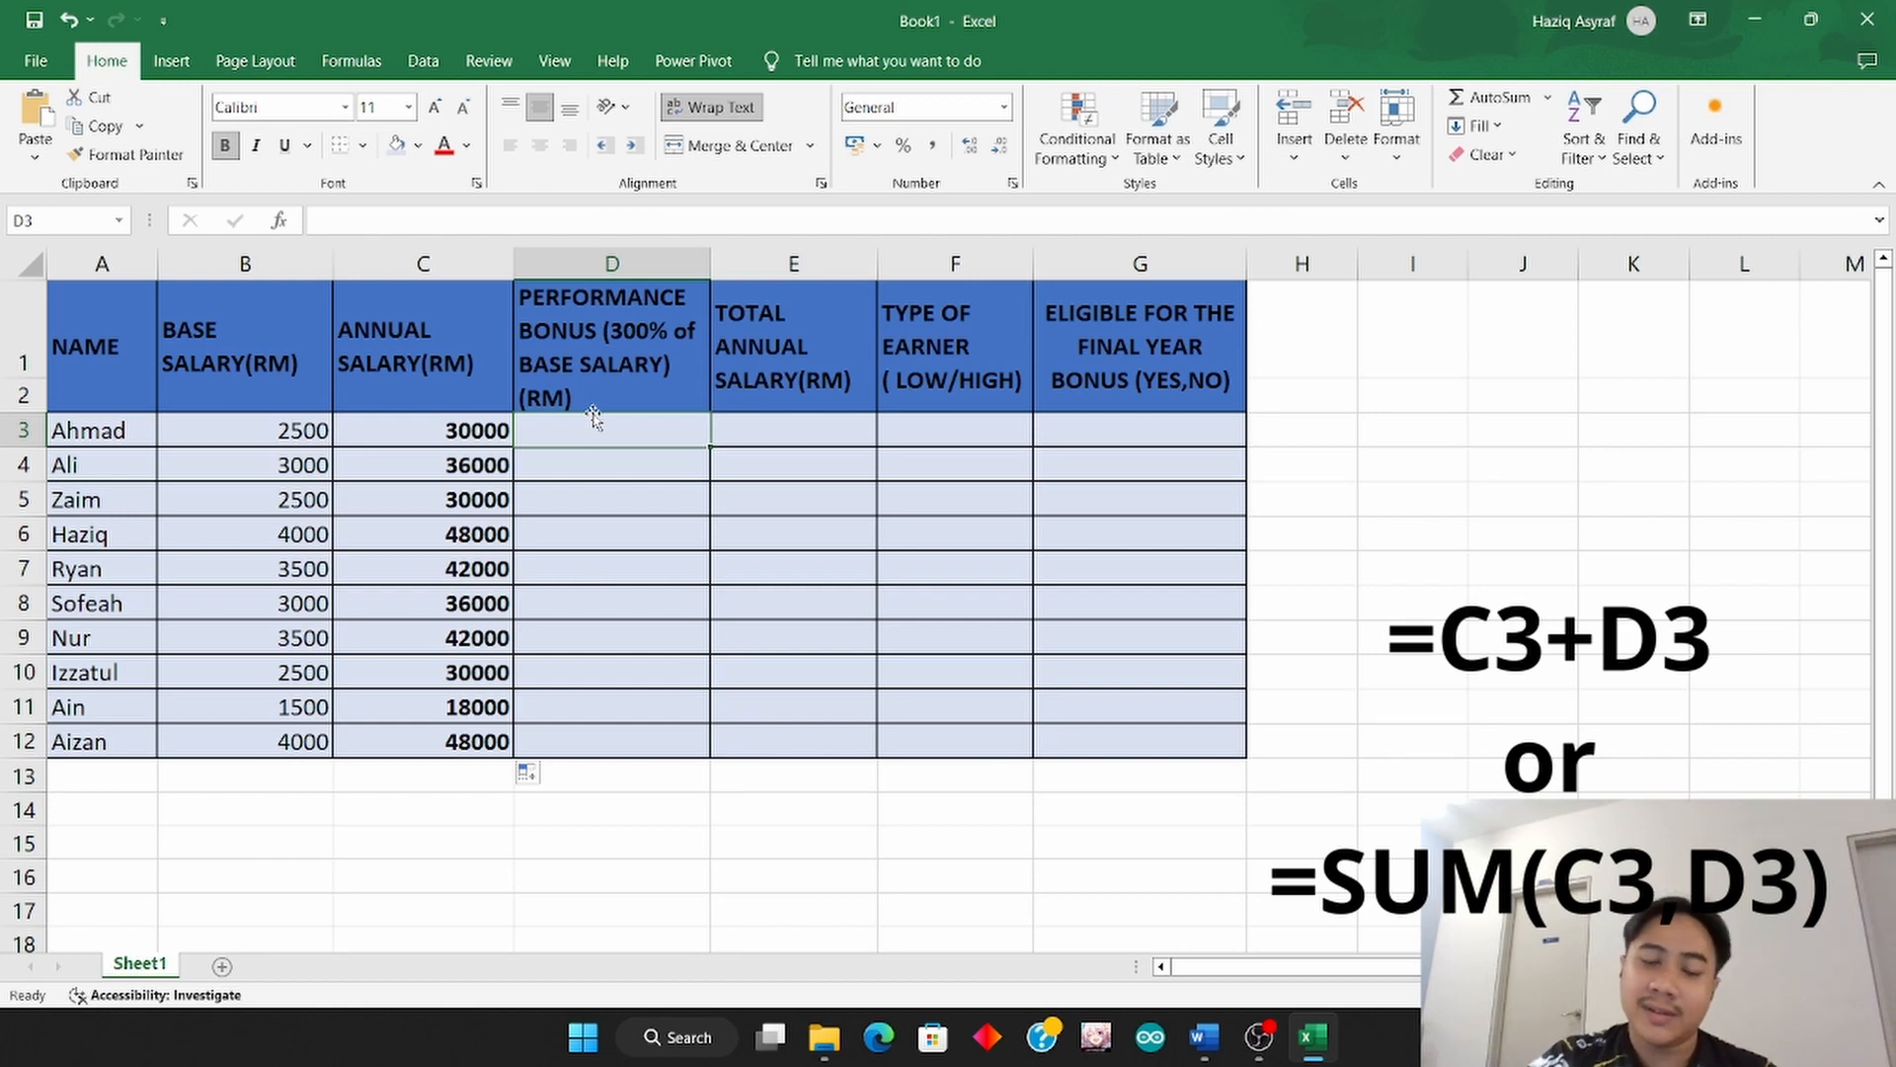
pyautogui.write('=B')
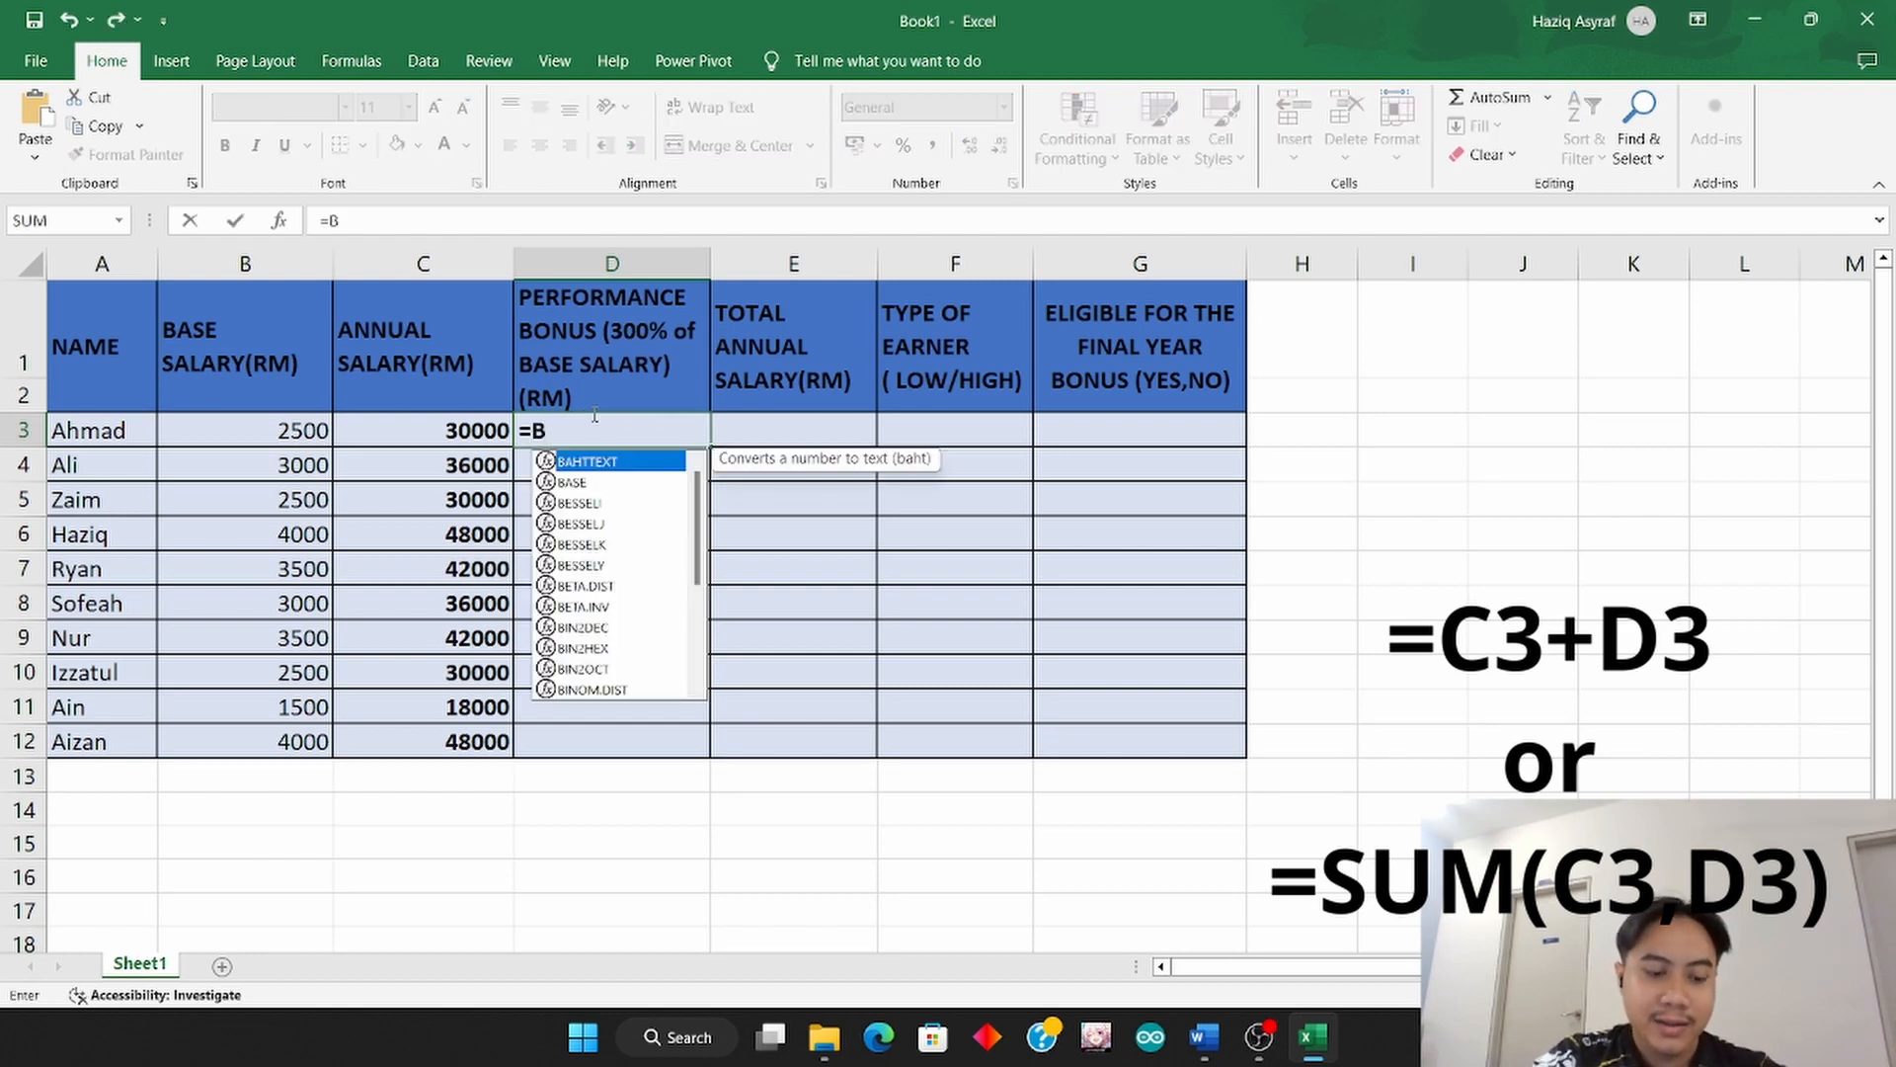
pyautogui.write('3')
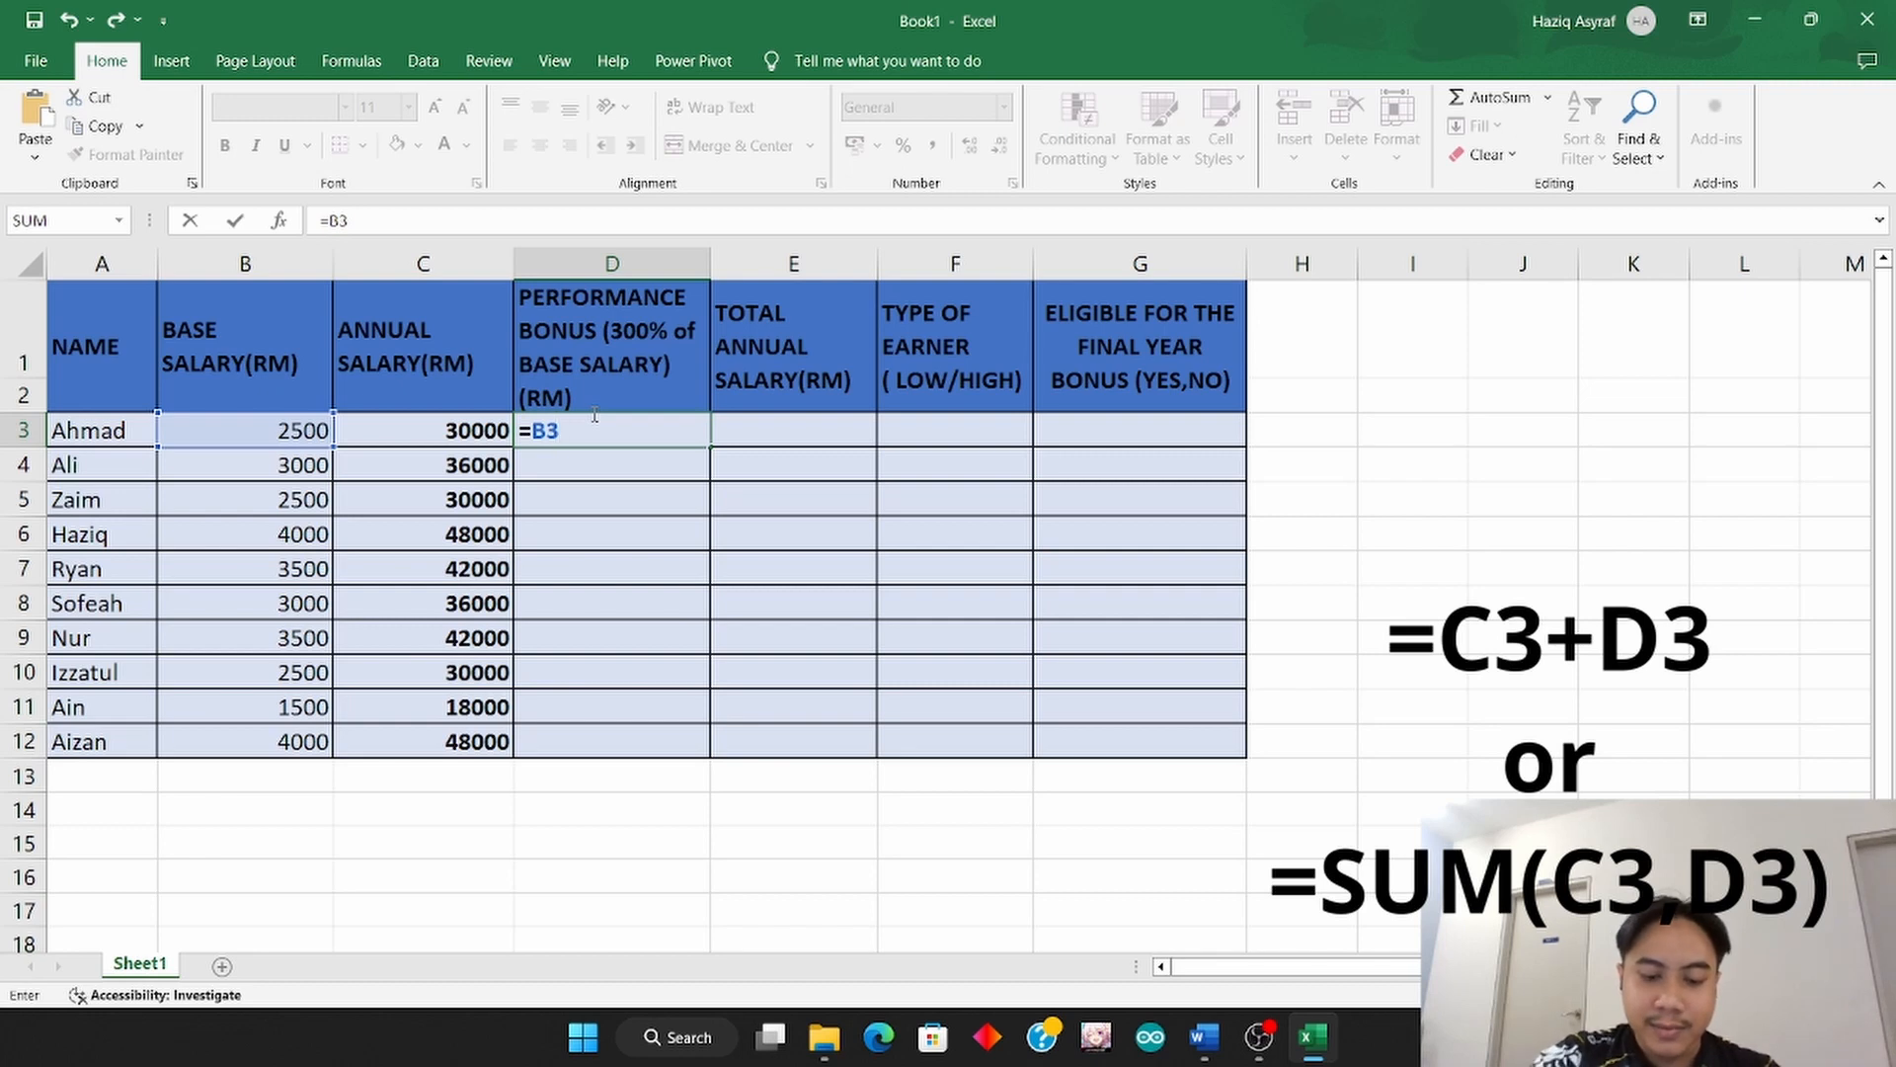
pyautogui.write('*')
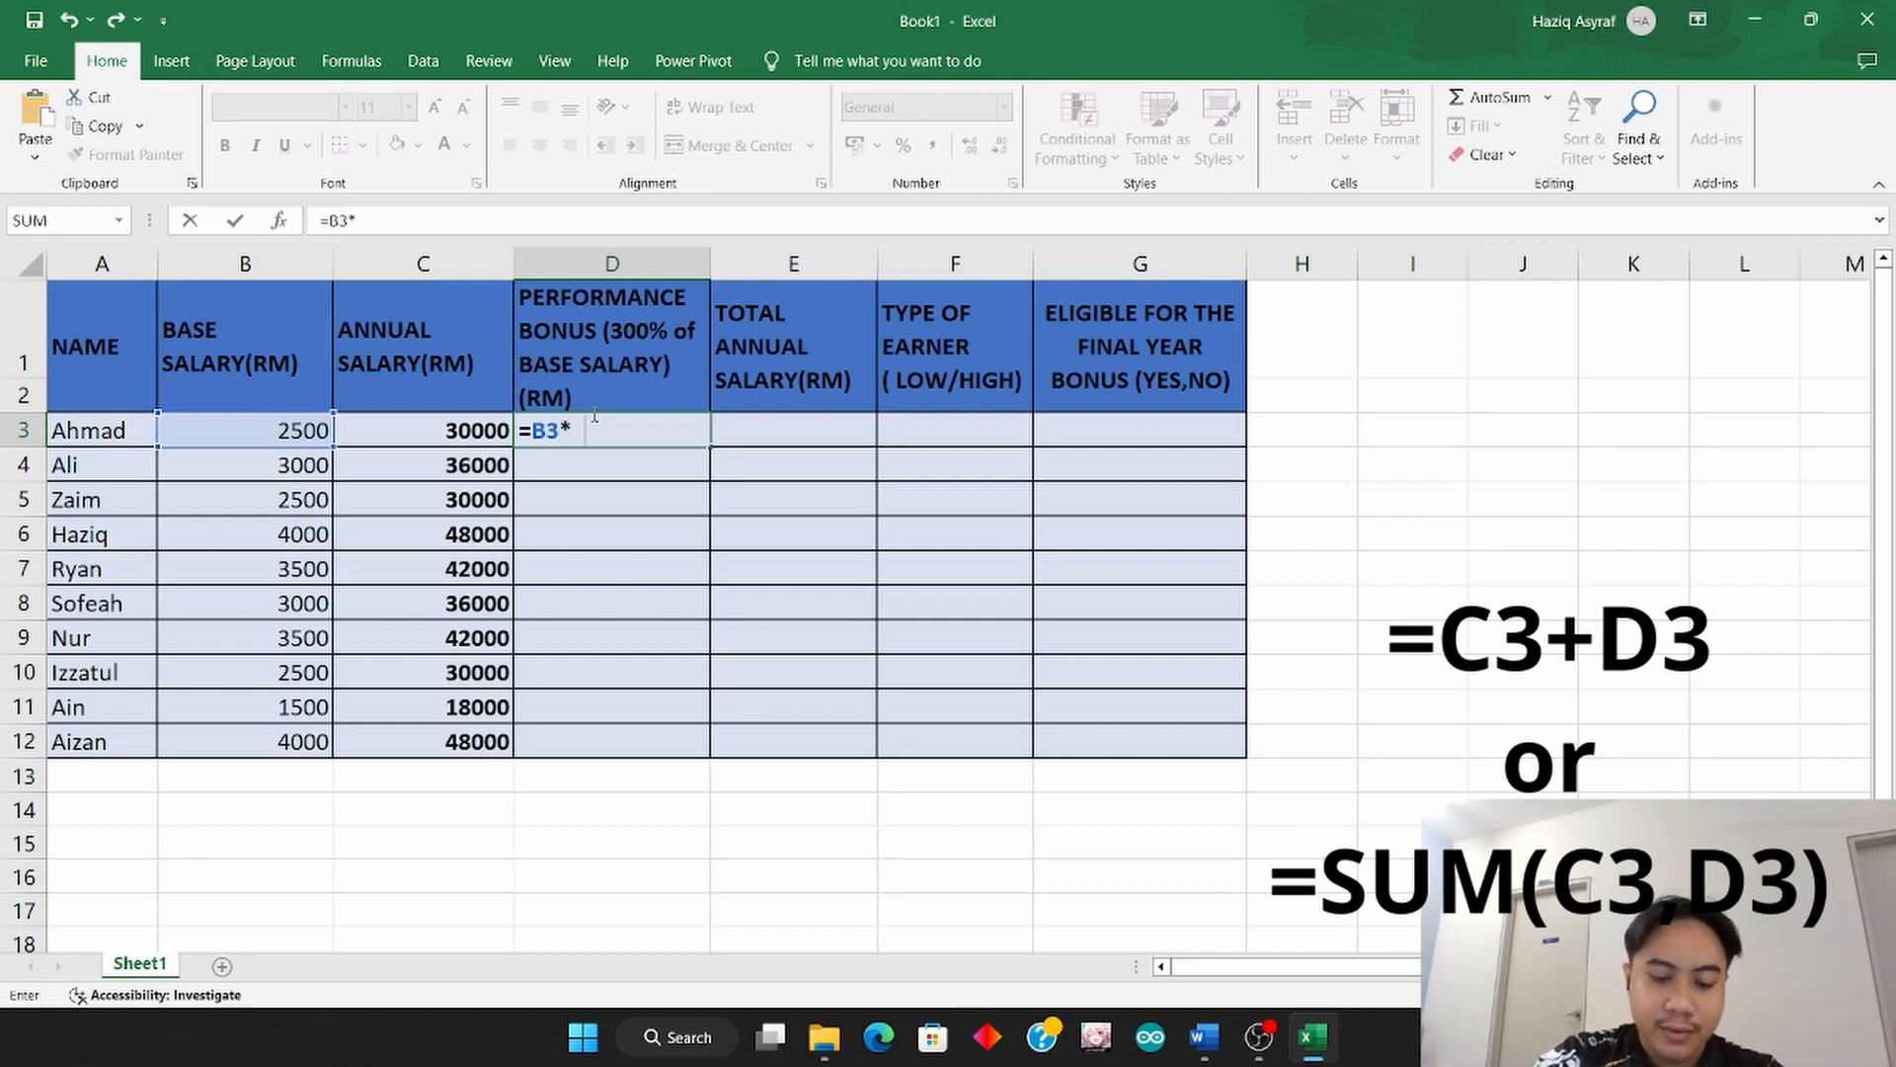
pyautogui.write('3.000')
pyautogui.press('BackSpace')
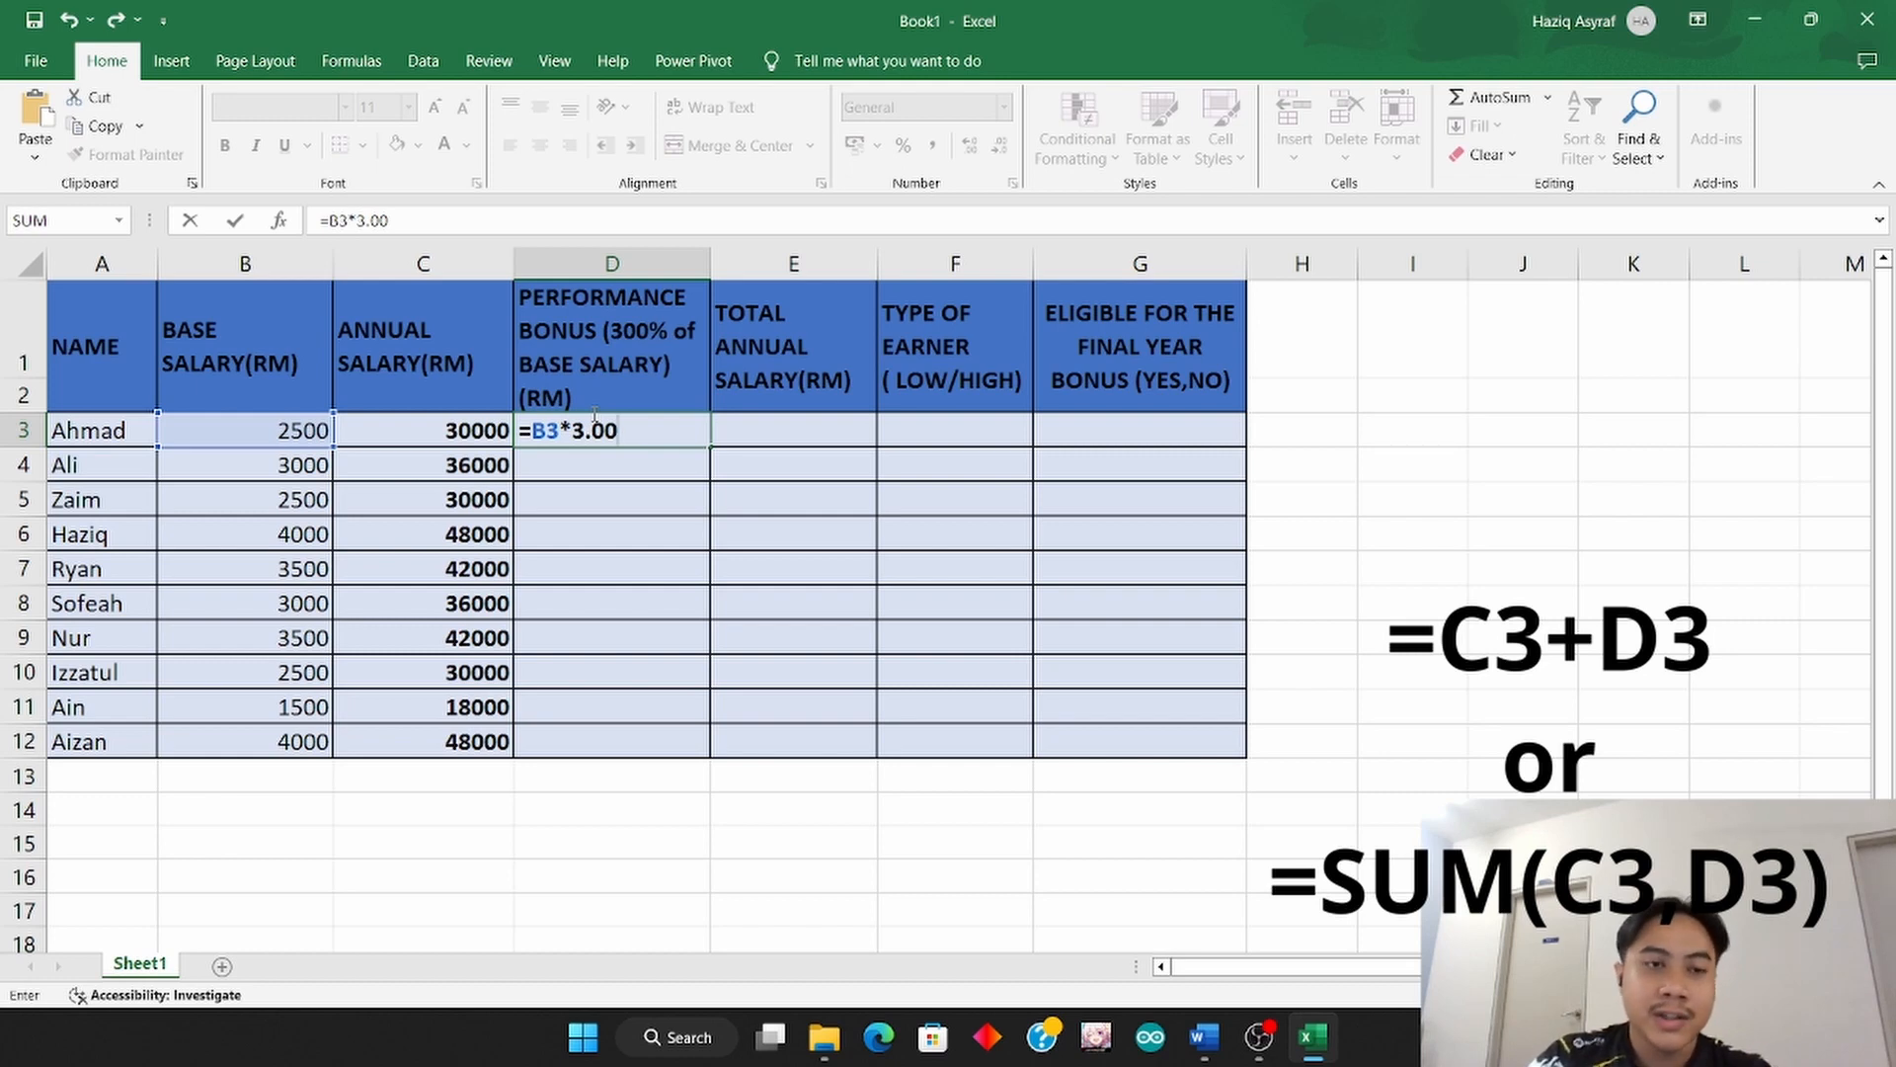
pyautogui.hotkey('ctrl', 'Return')
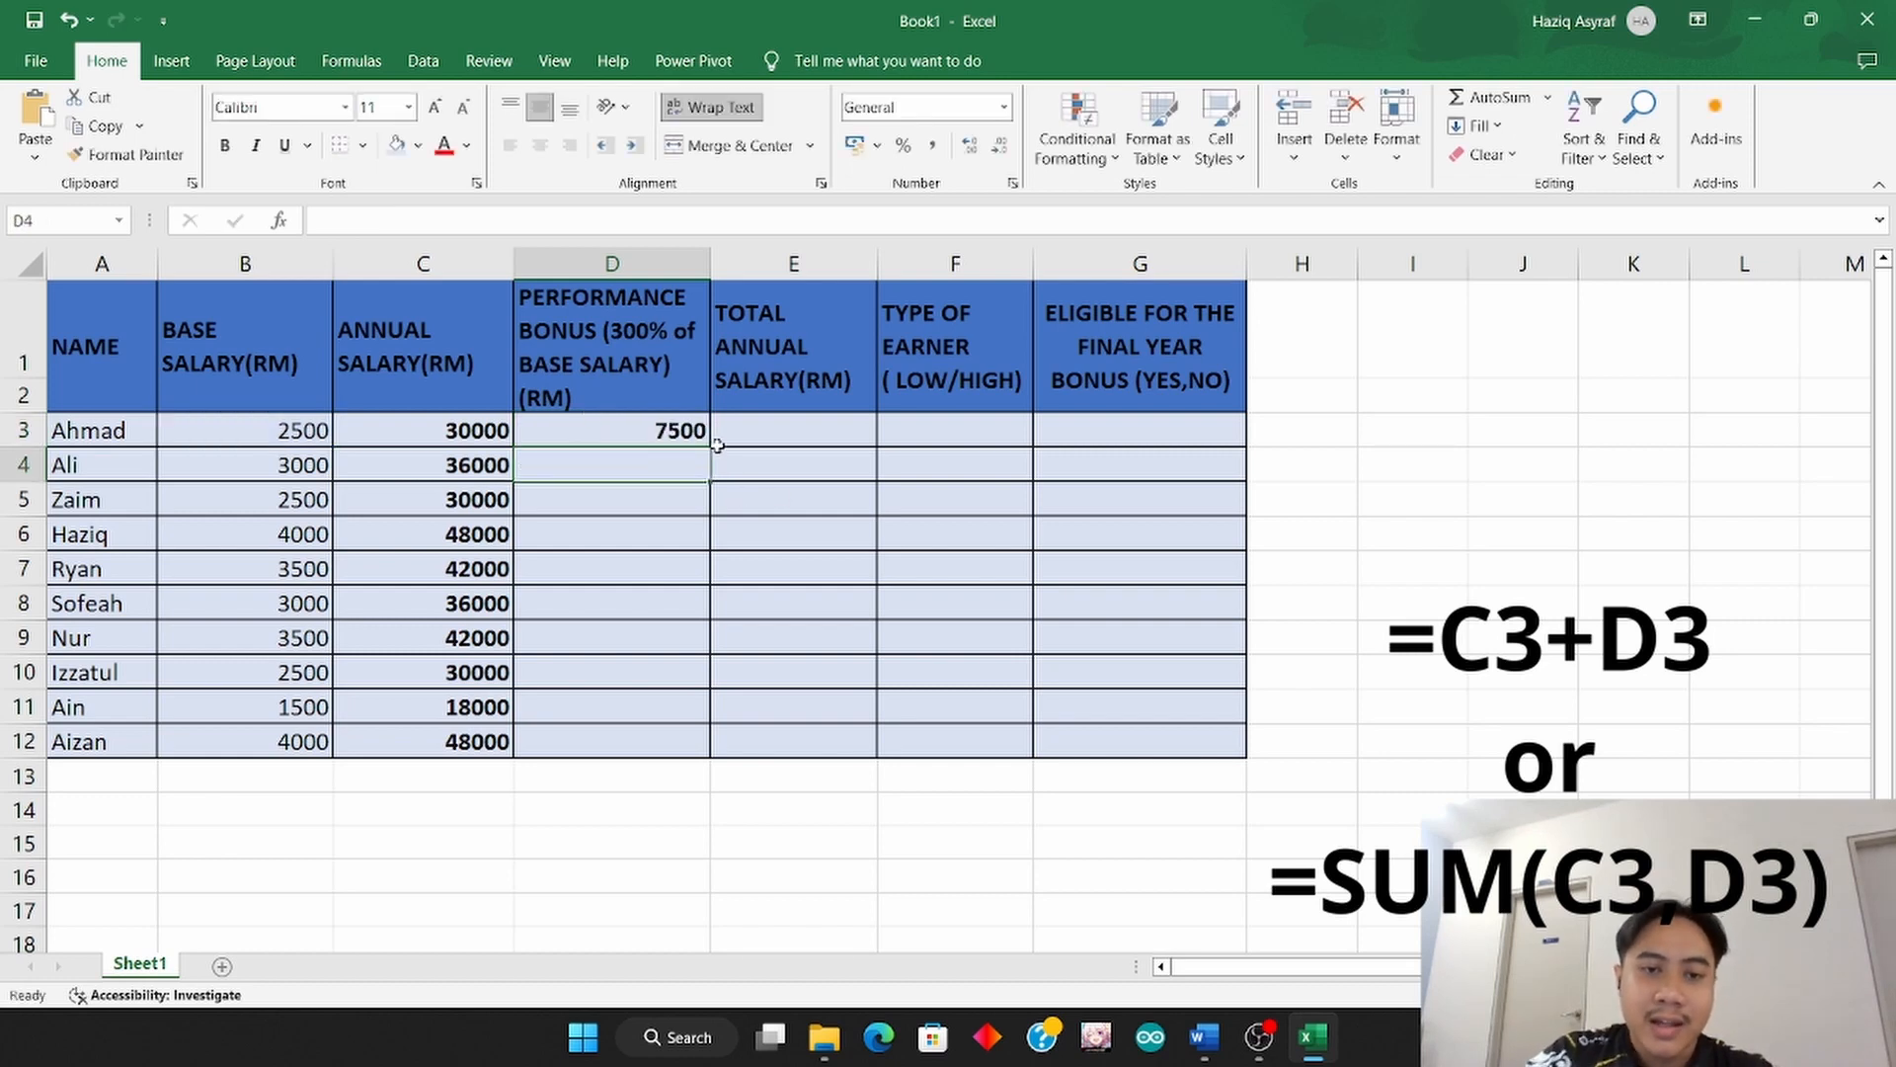
pyautogui.moveTo(712, 445); pyautogui.dragTo(689, 743)
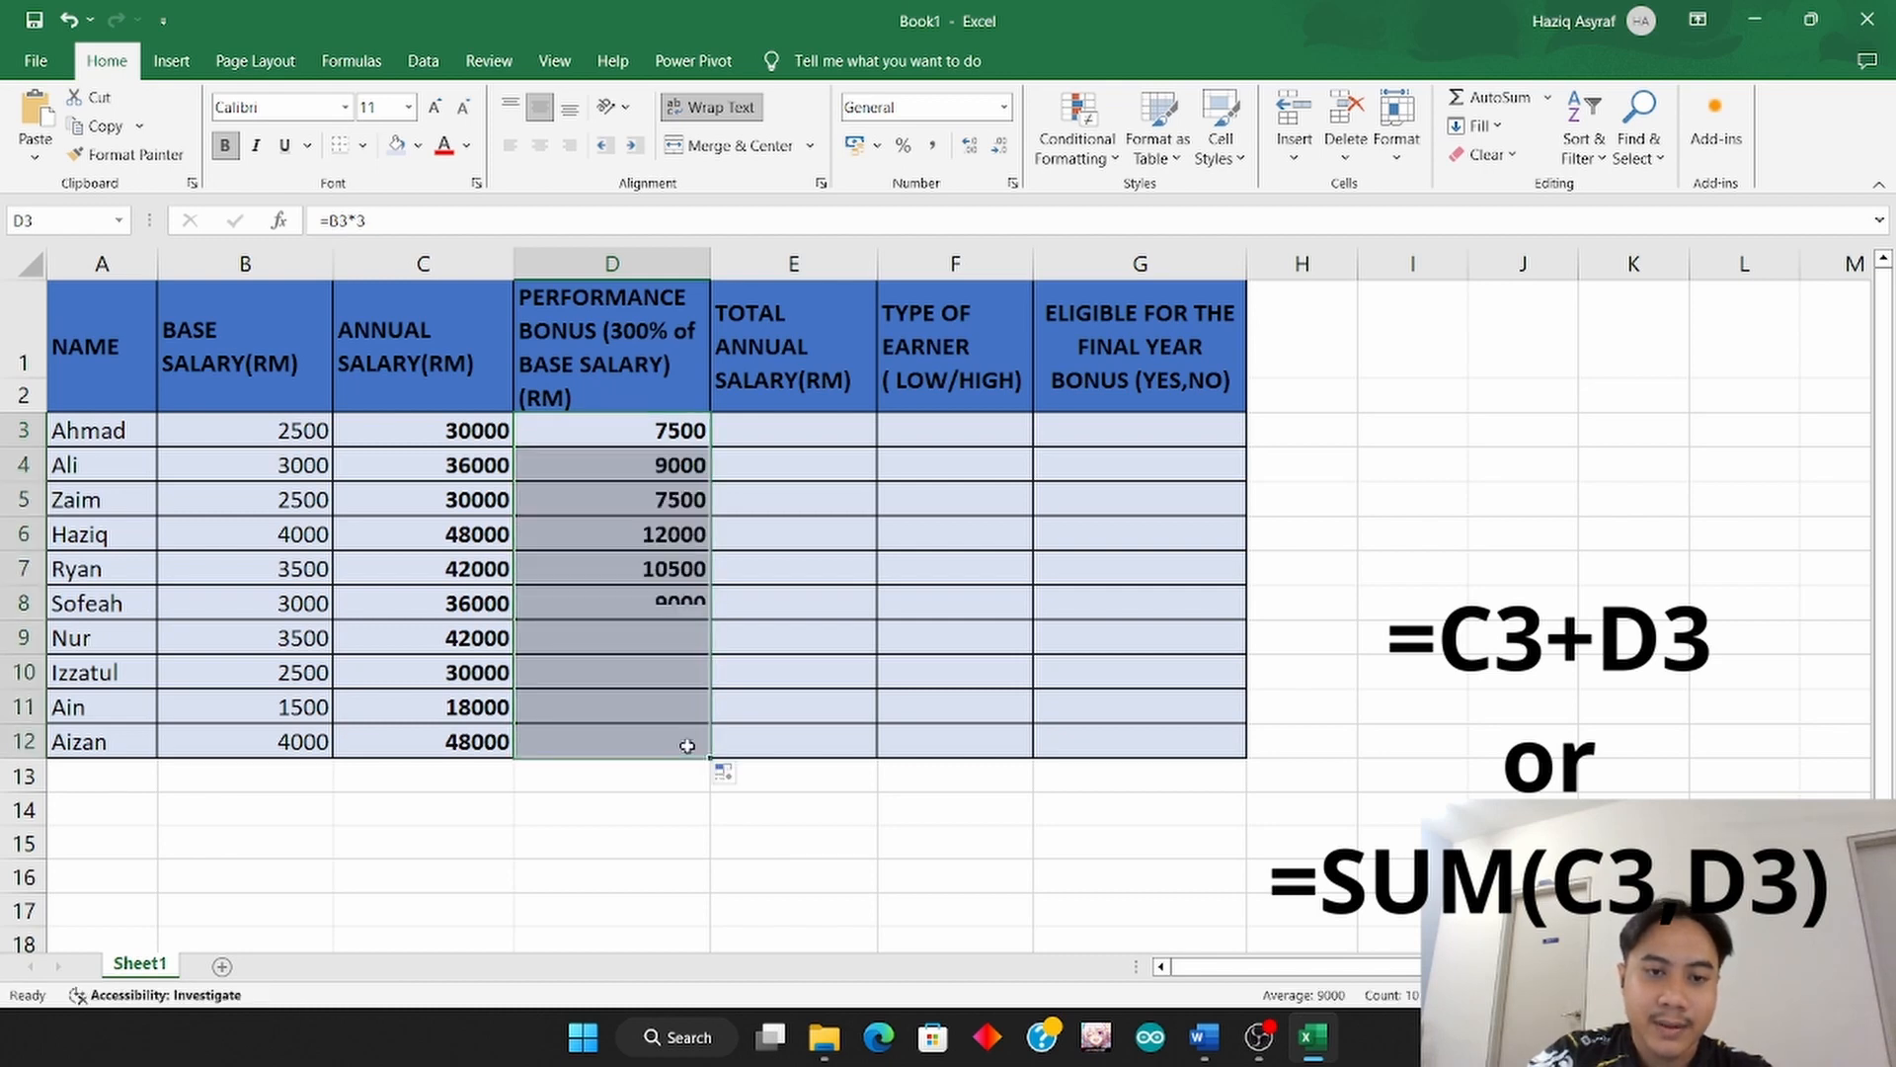
# Remove the bold formatting from the annual salary and performance bonus values in C3:D12.
pyautogui.click(436, 421)
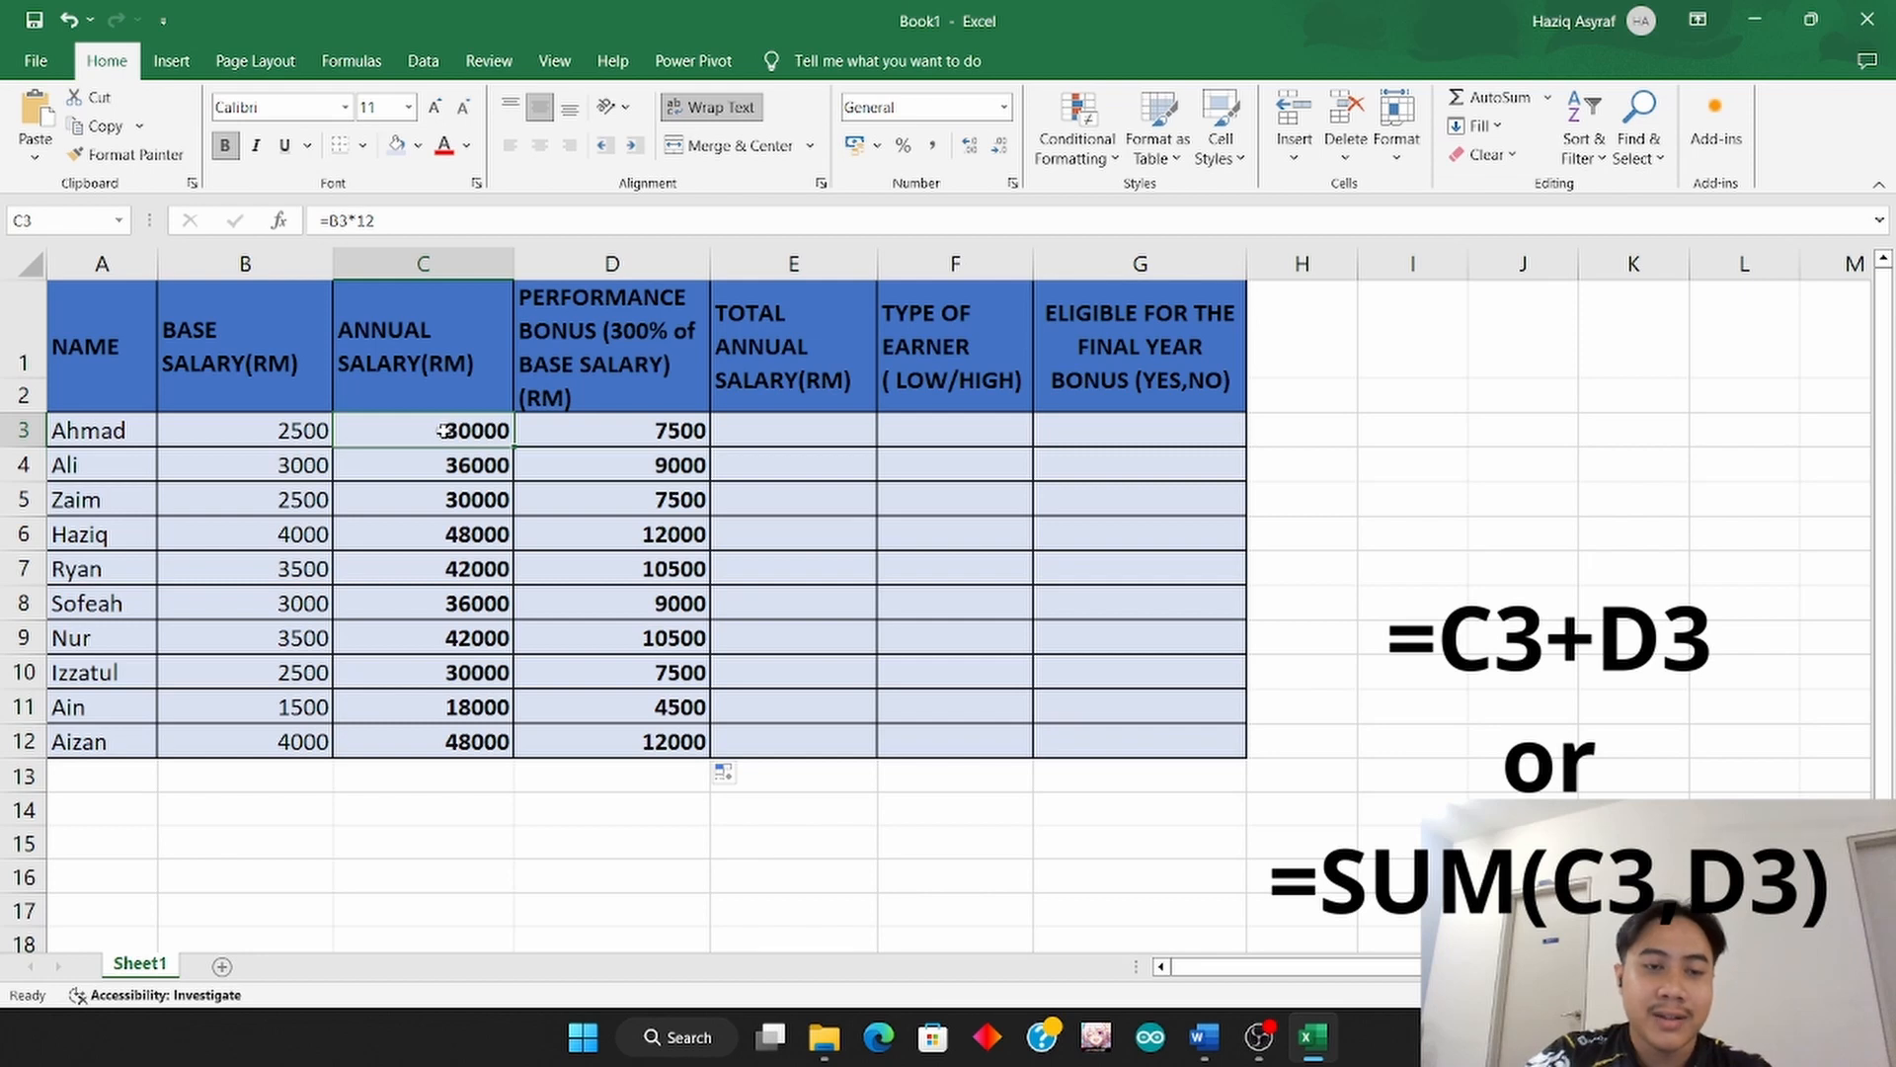
pyautogui.moveTo(498, 431); pyautogui.dragTo(603, 741)
pyautogui.click(485, 429)
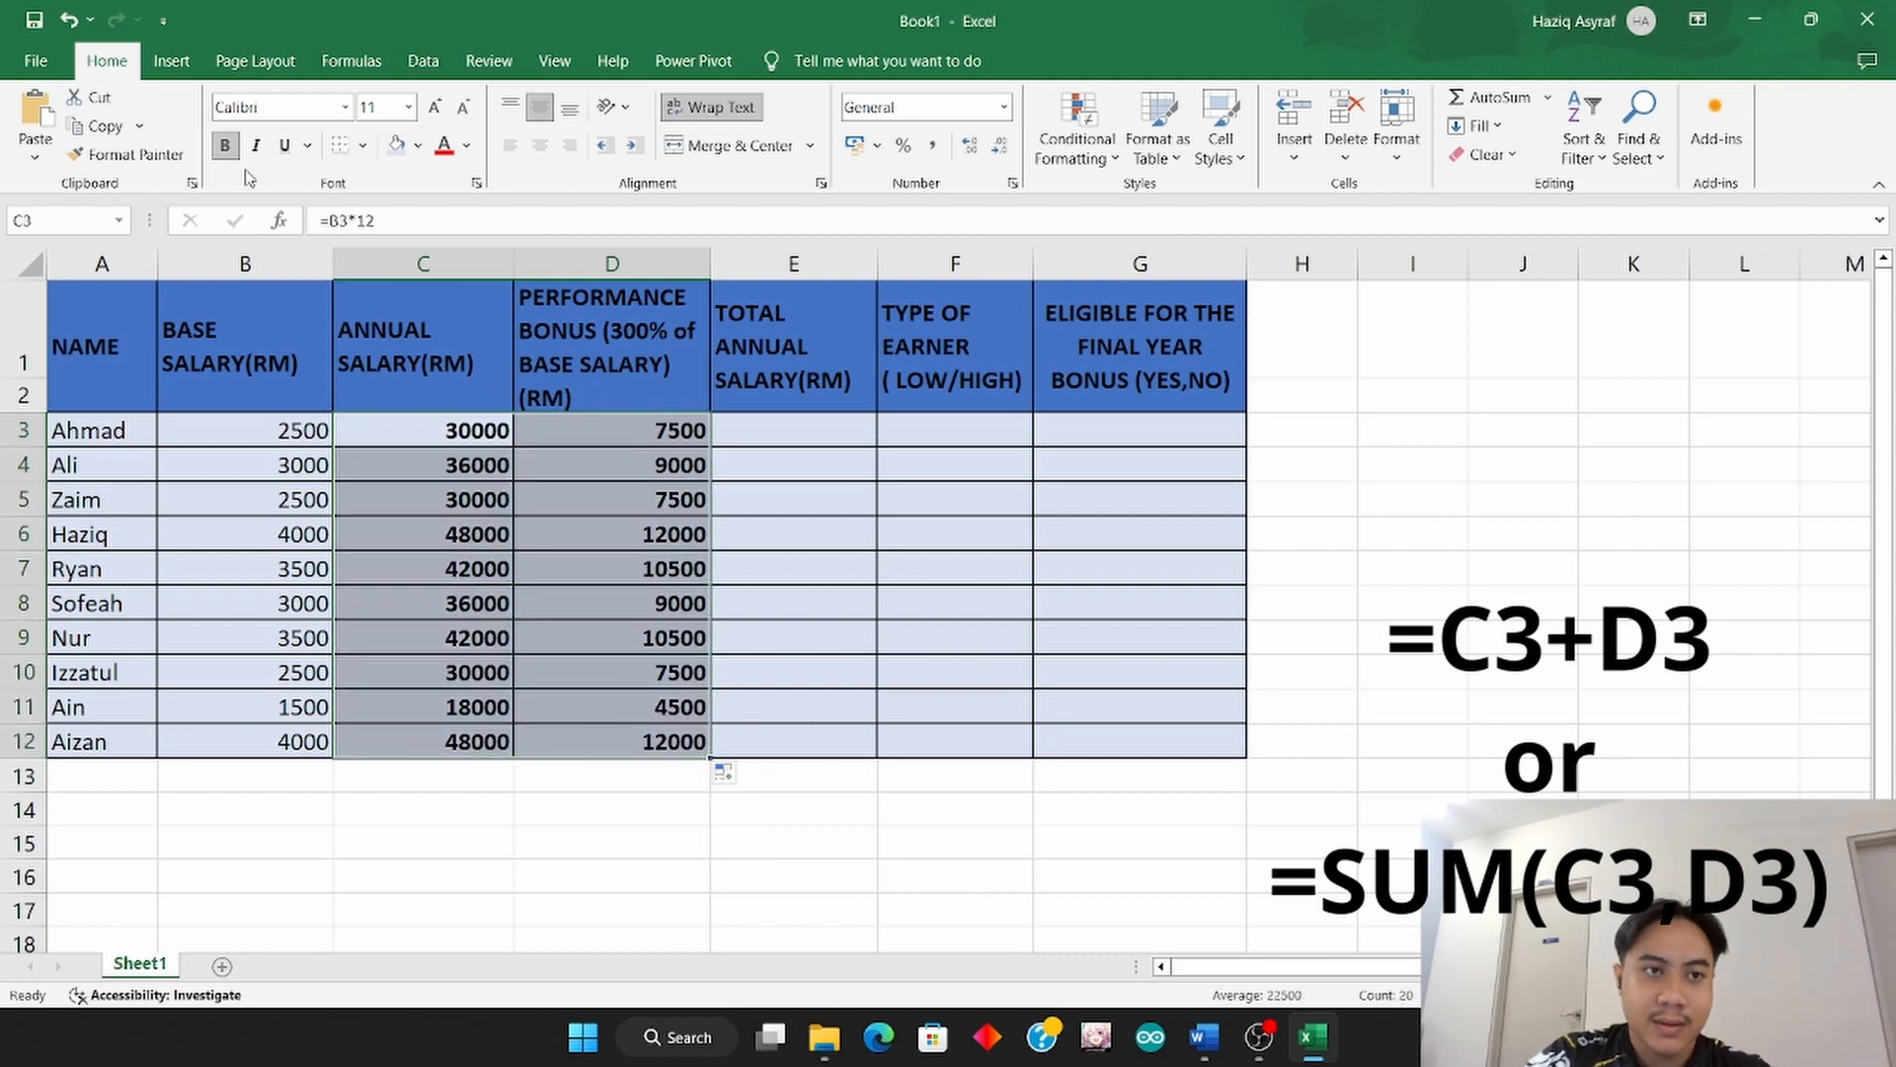
# Calculate the first employee's total annual salary in E3 with the formula =C3+D3.
pyautogui.click(717, 426)
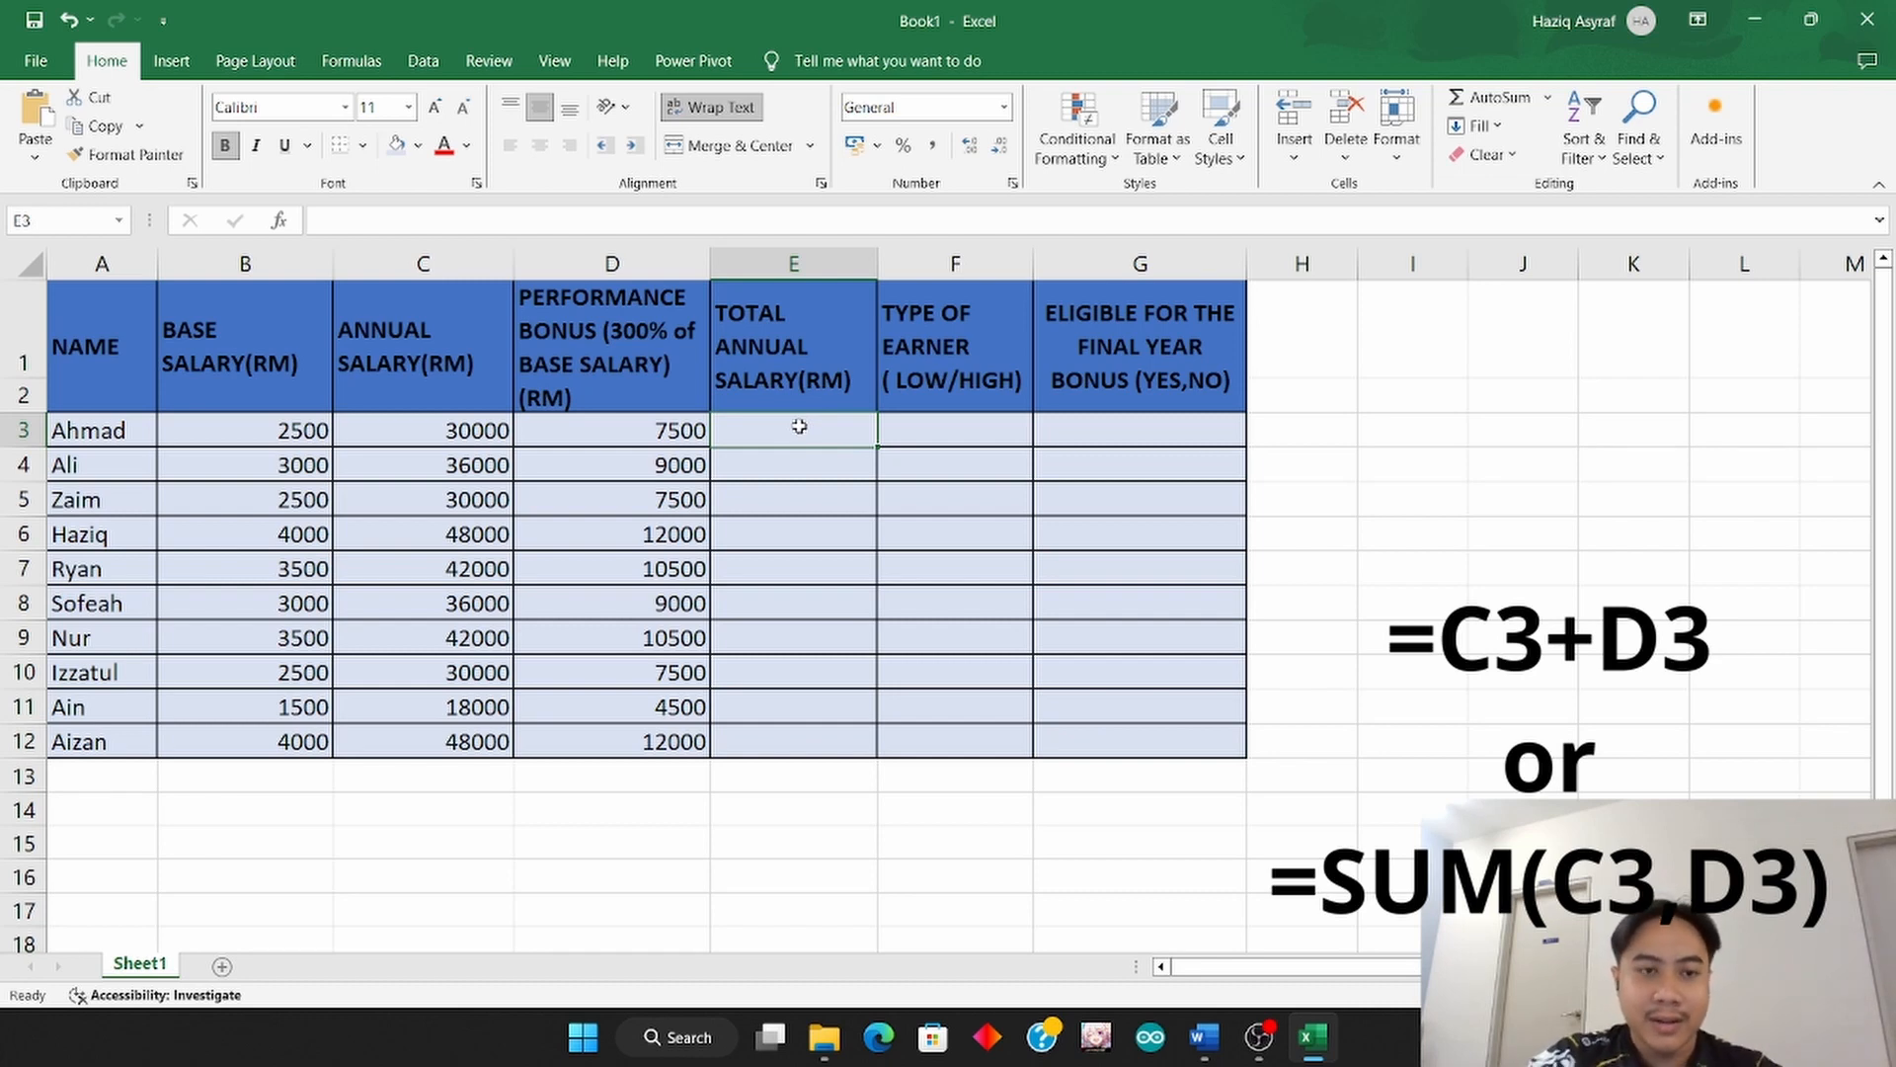
pyautogui.moveTo(365, 321); pyautogui.dragTo(697, 339)
pyautogui.click(756, 432)
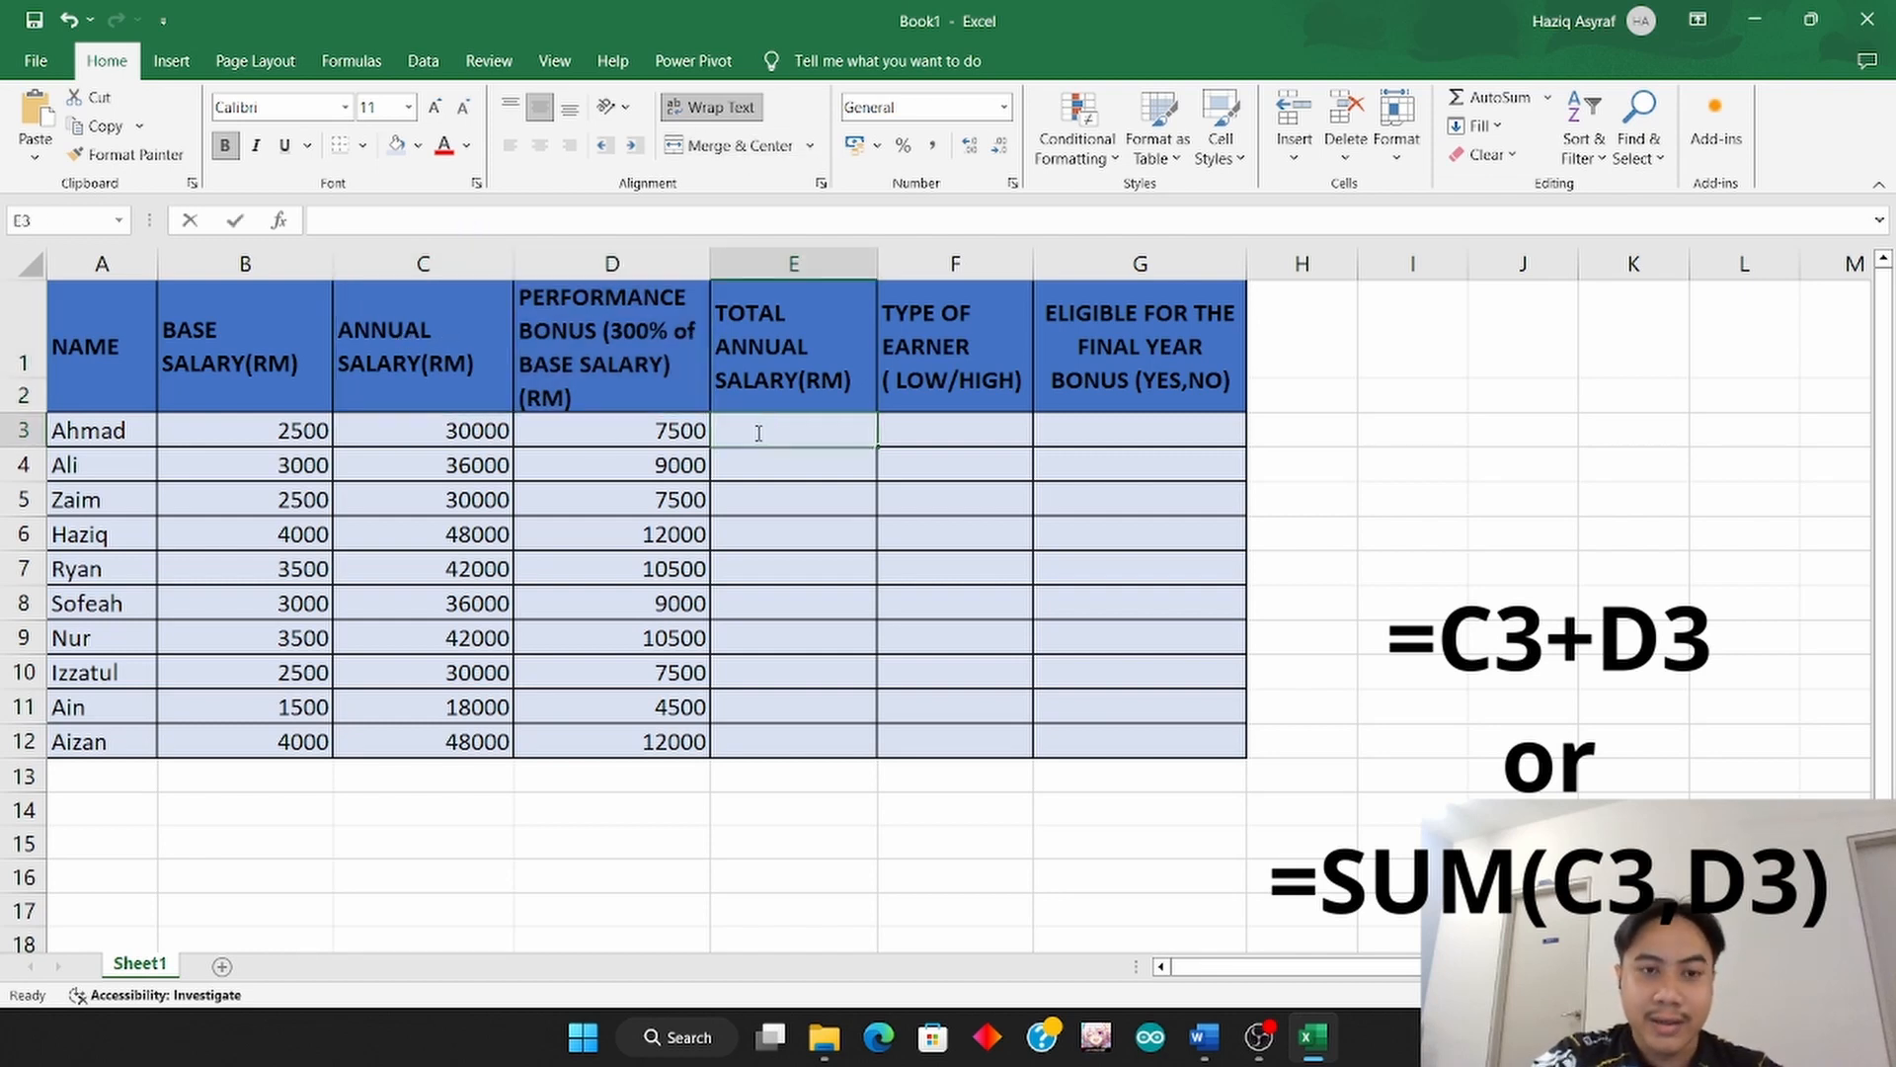
pyautogui.write('=C')
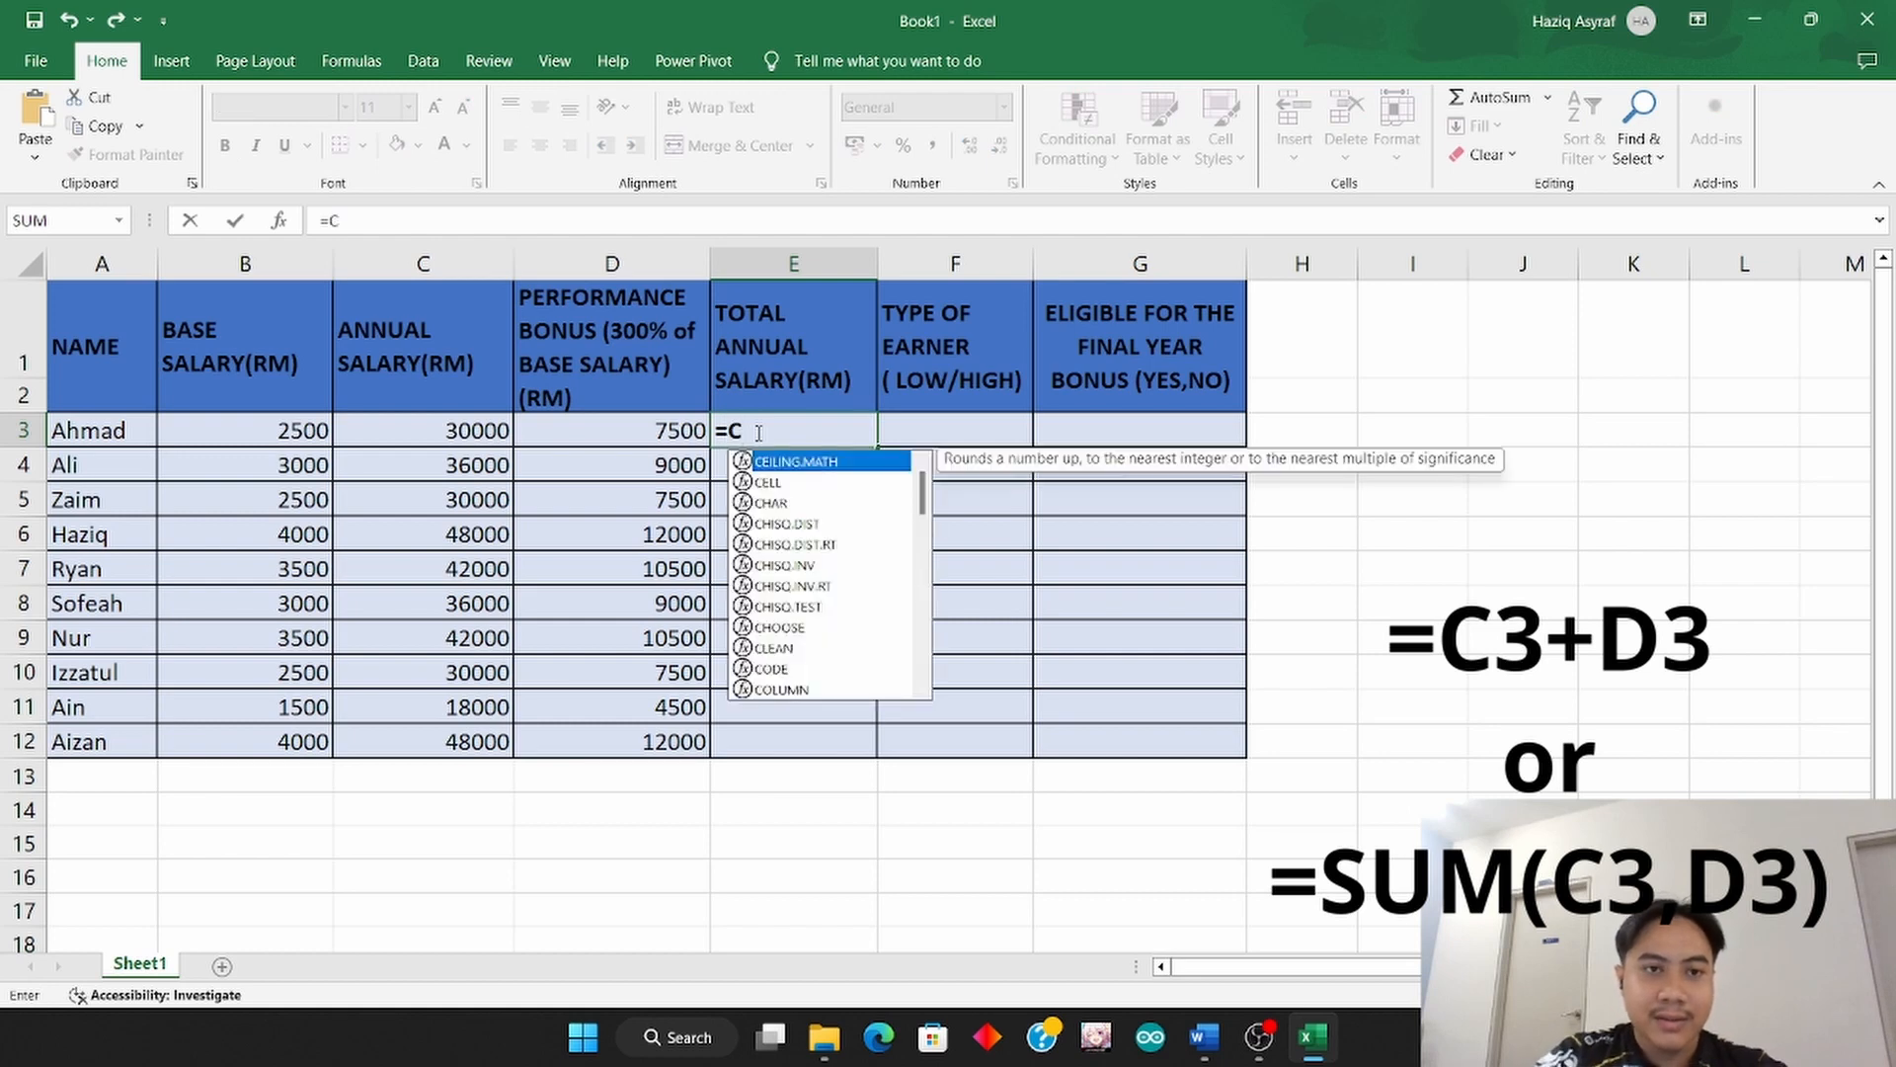
pyautogui.write('3+')
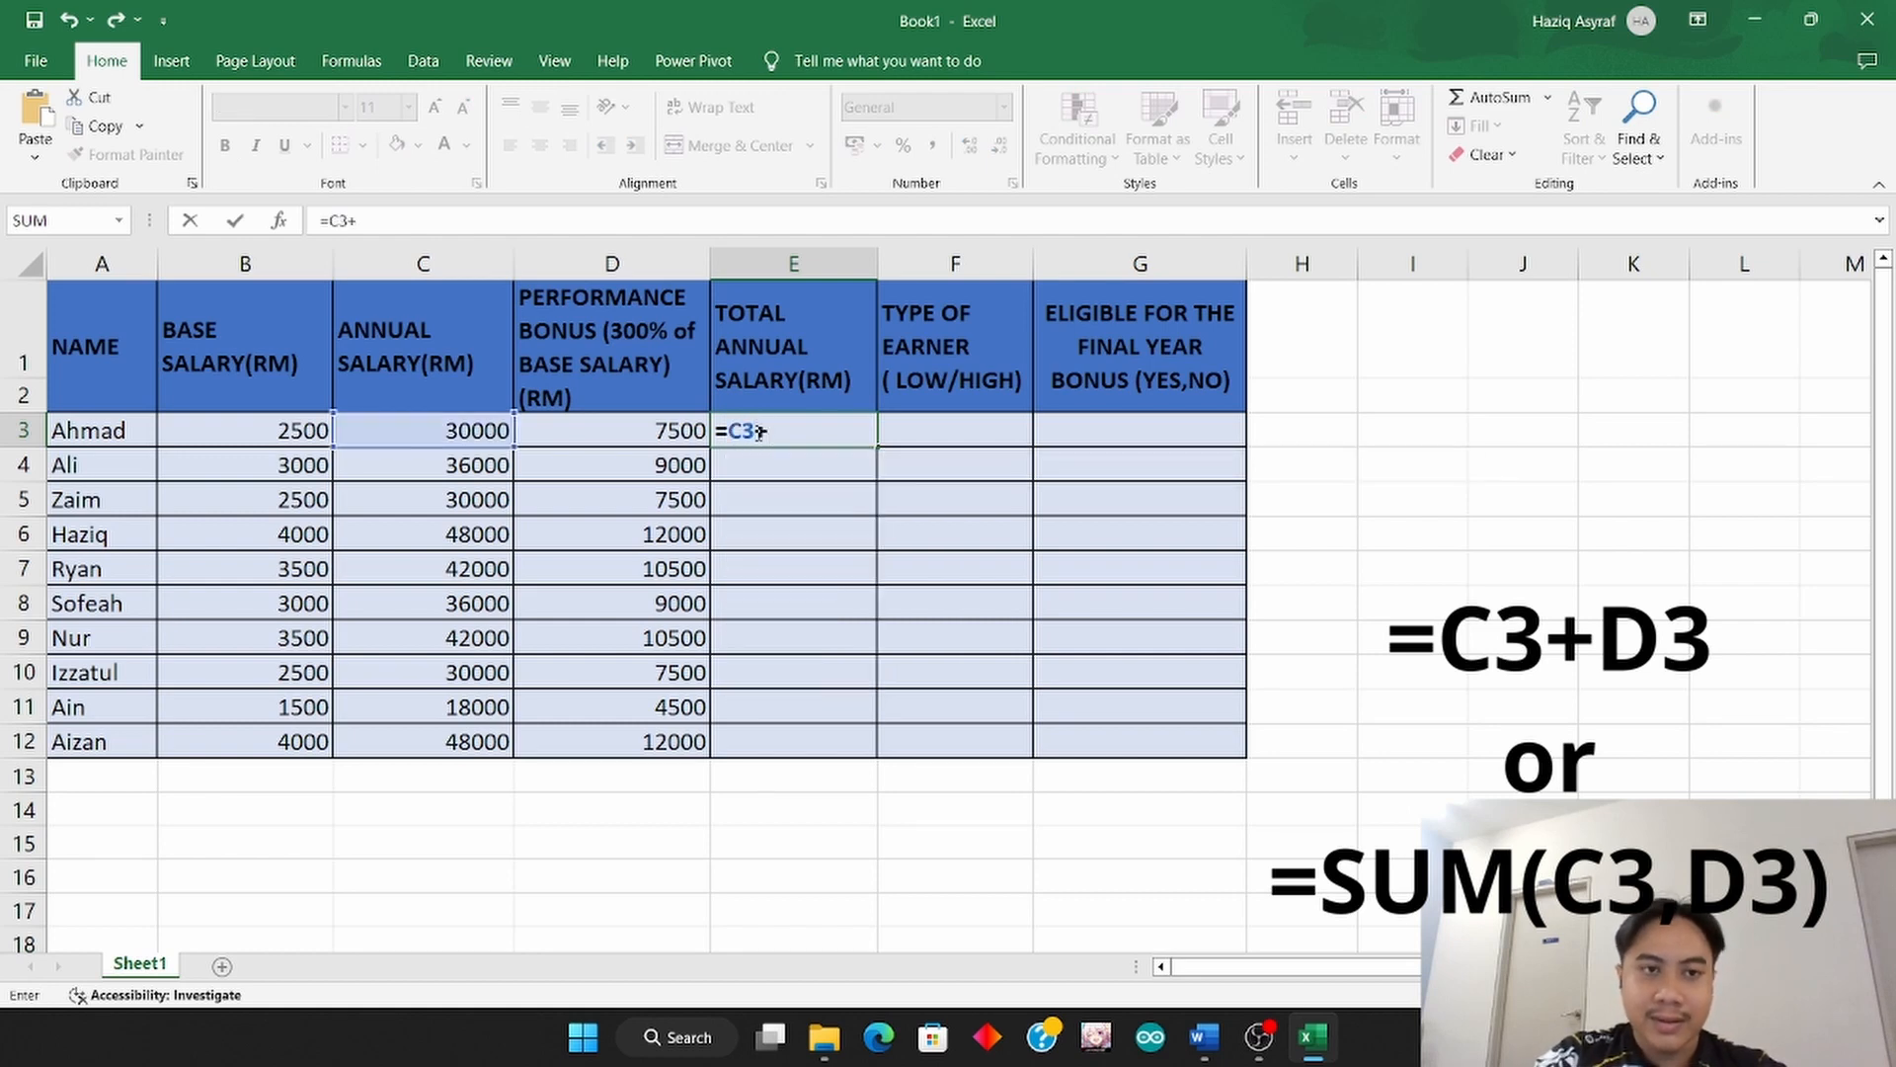
pyautogui.write('D')
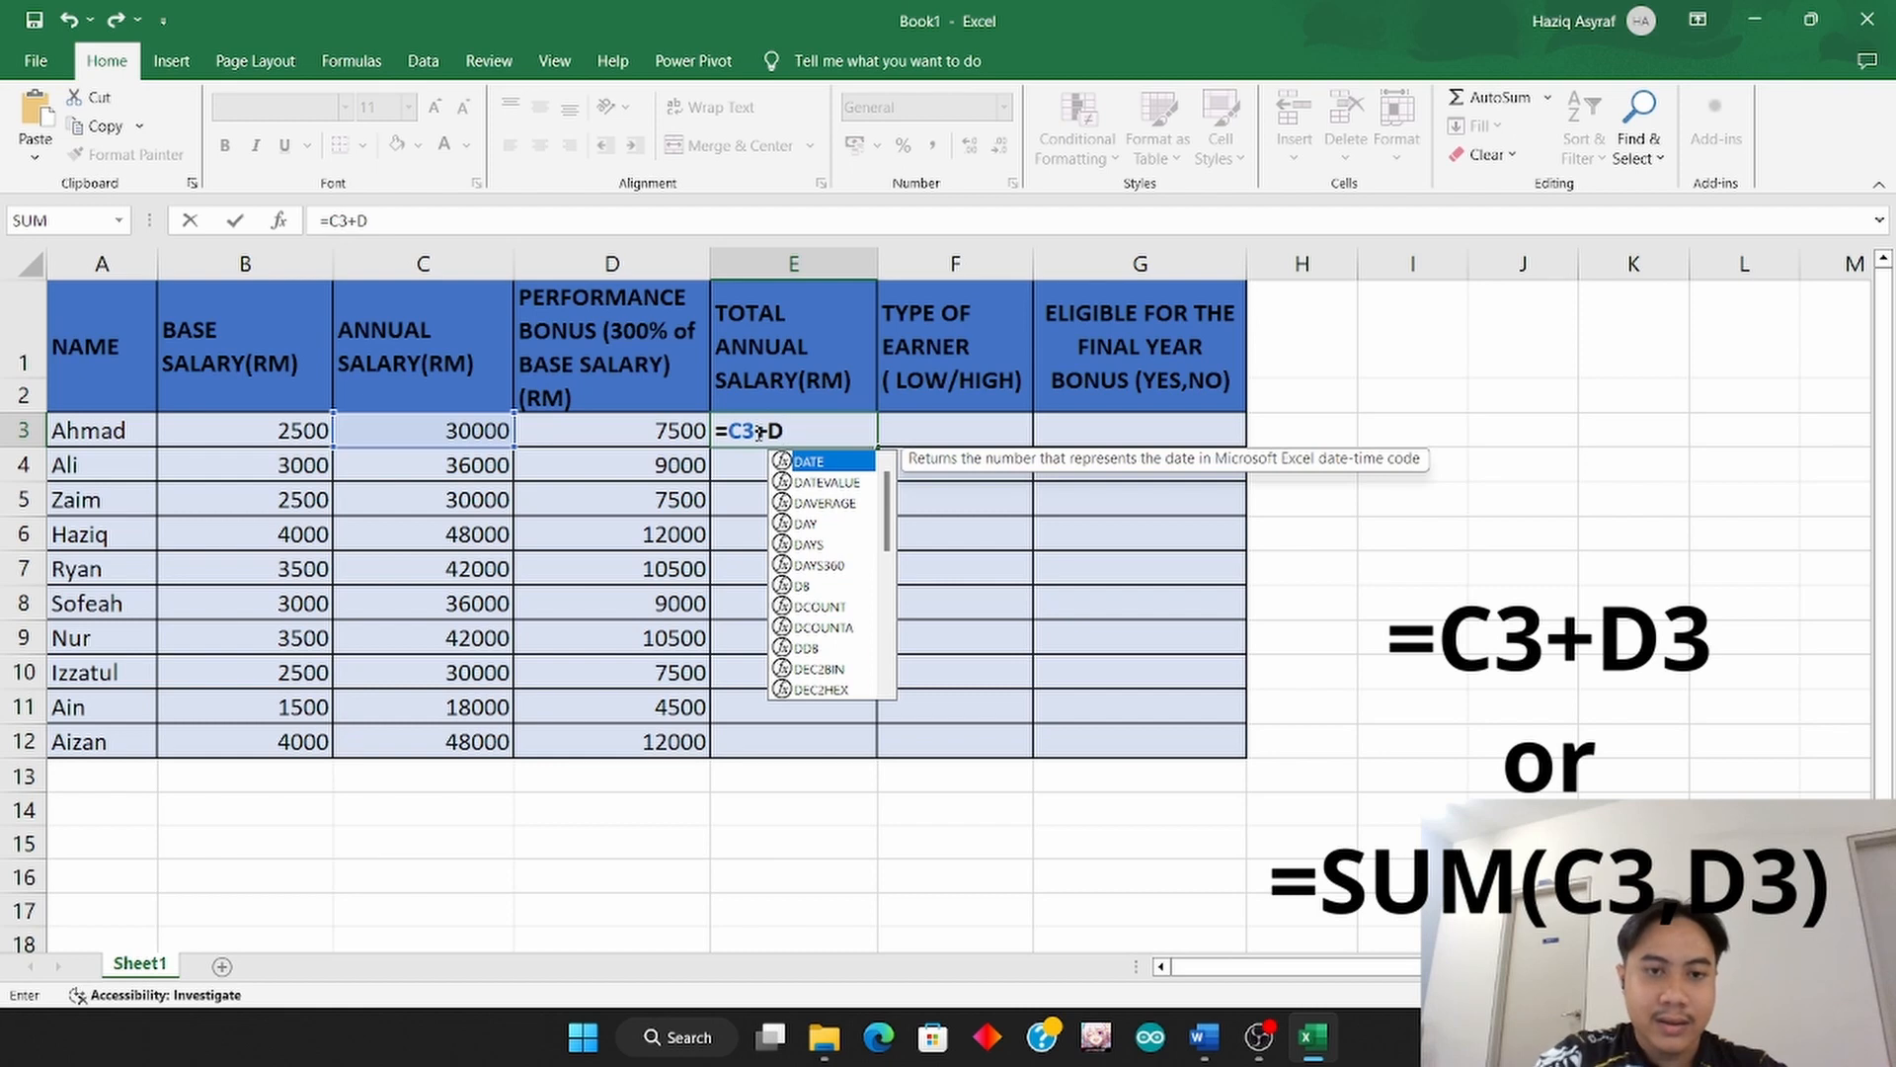
pyautogui.write('3')
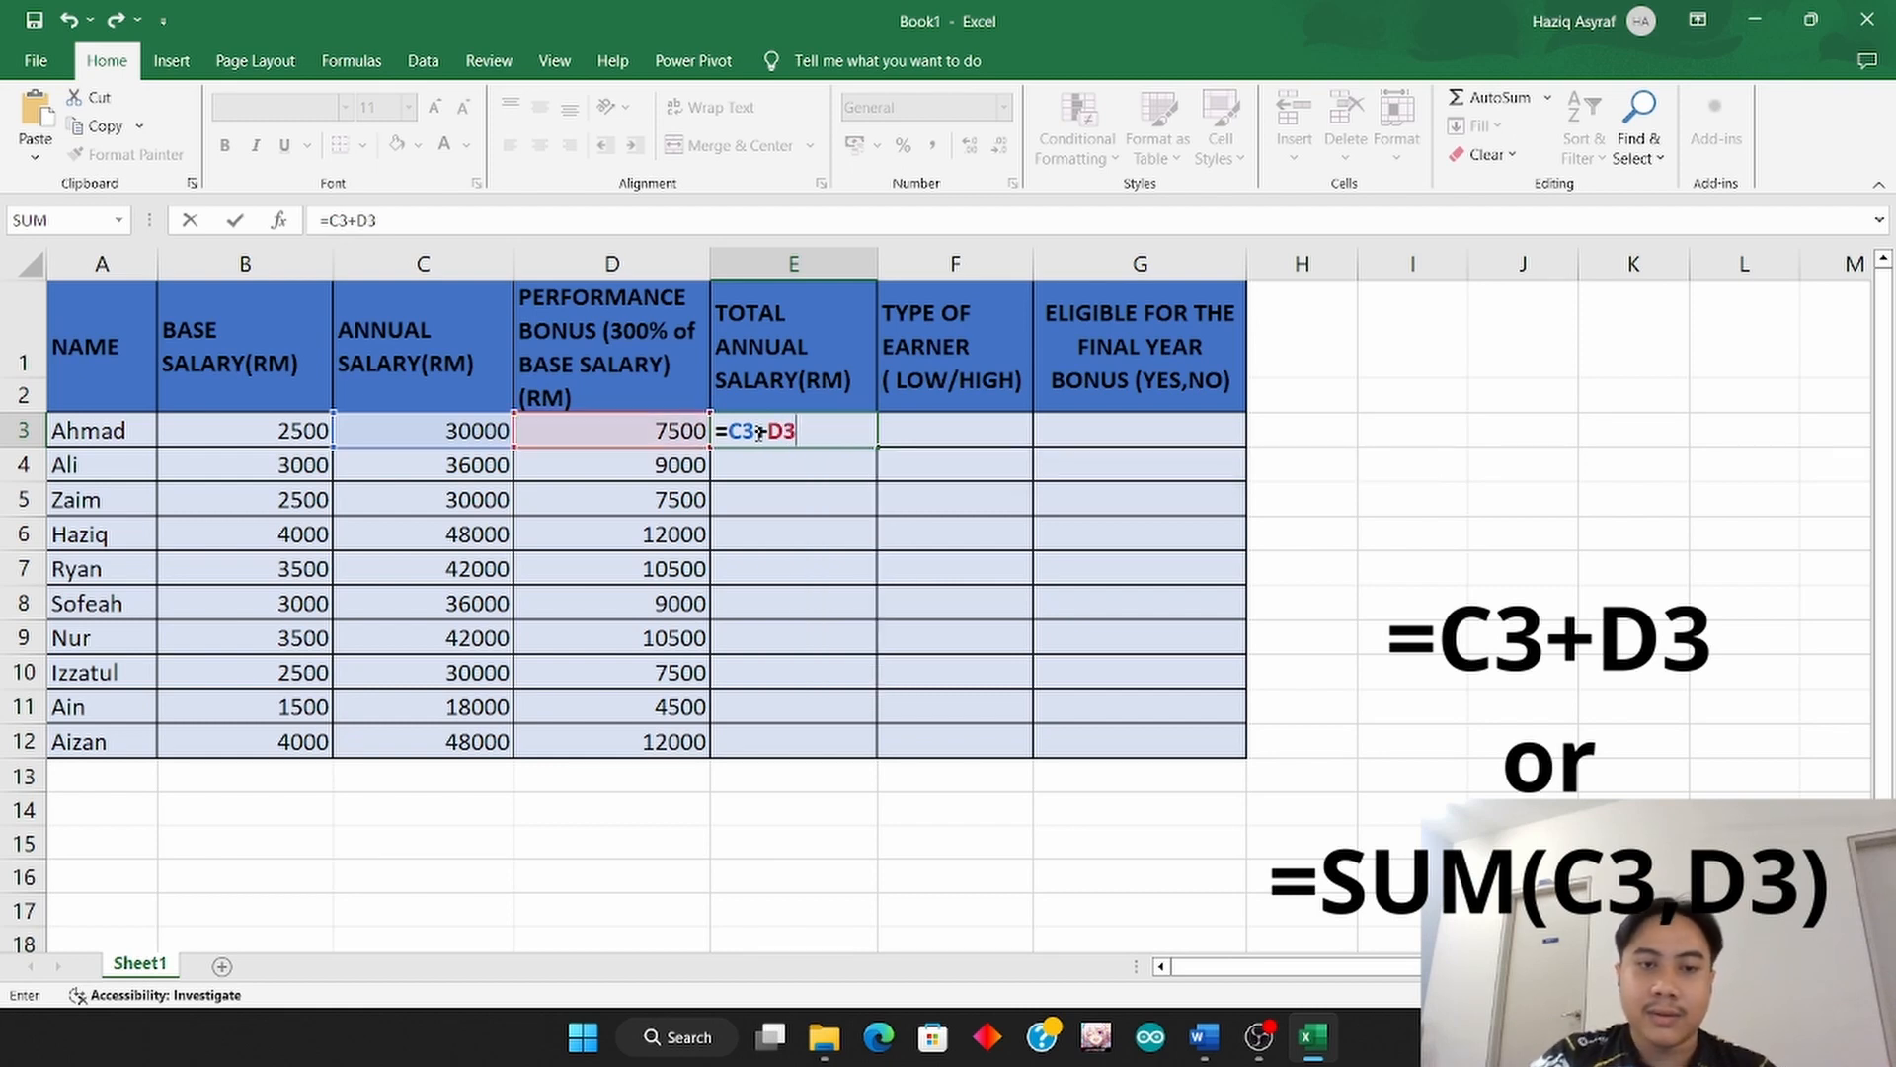
pyautogui.press('Return')
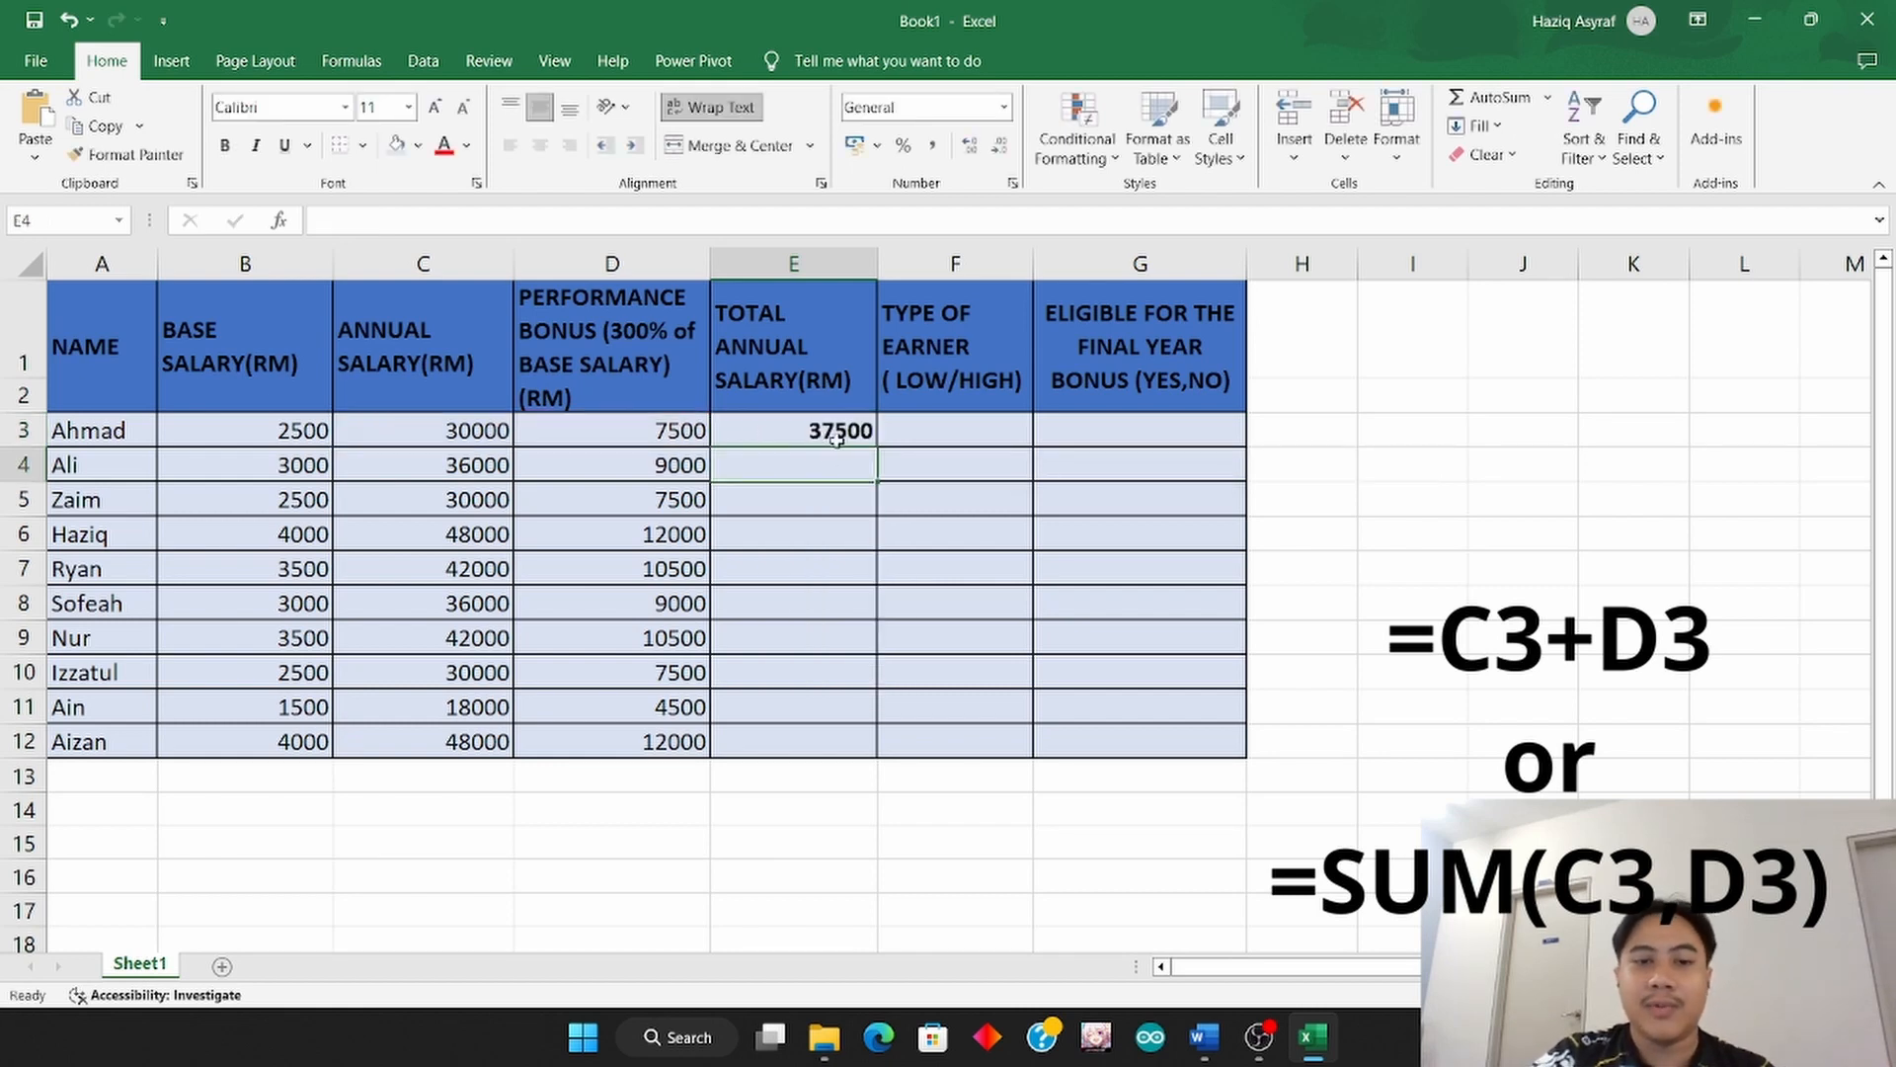
# Replace the total annual salary formula in E3 with =SUM(C3,D3).
pyautogui.click(806, 431)
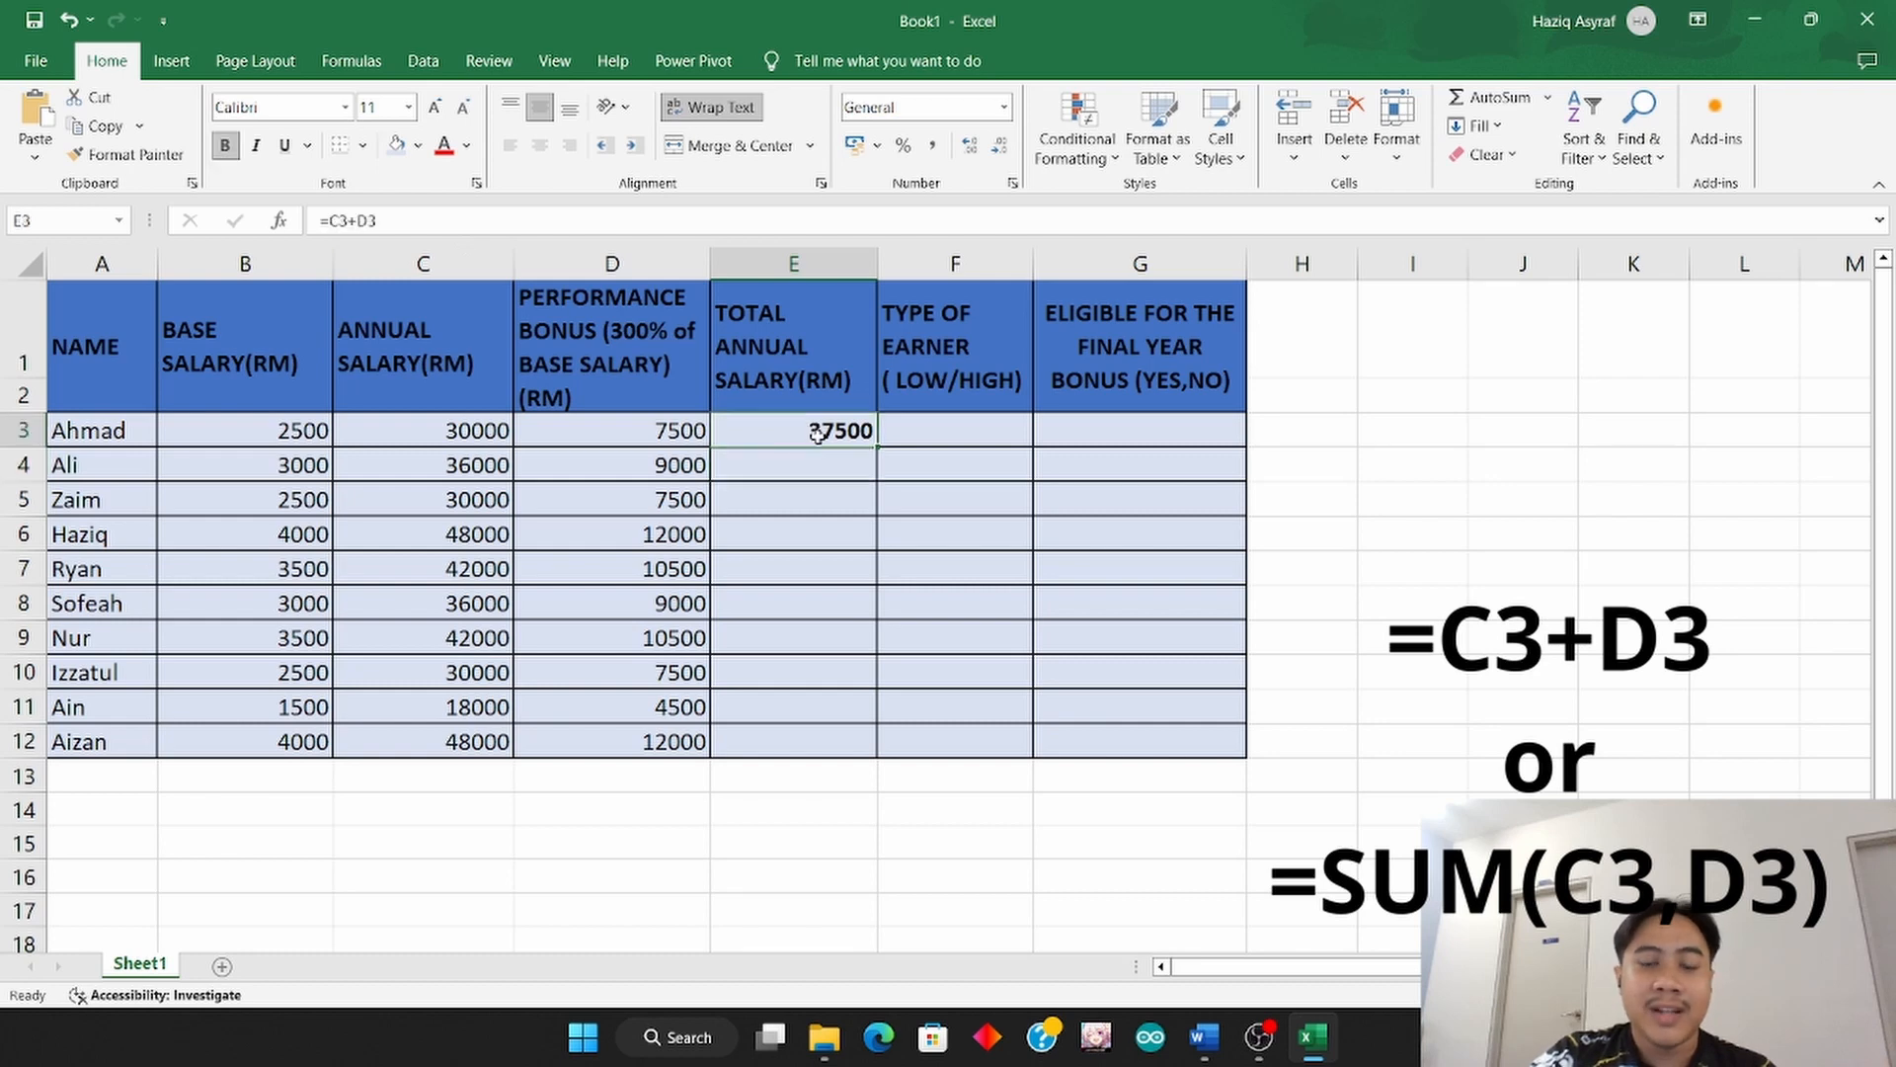
pyautogui.press('BackSpace')
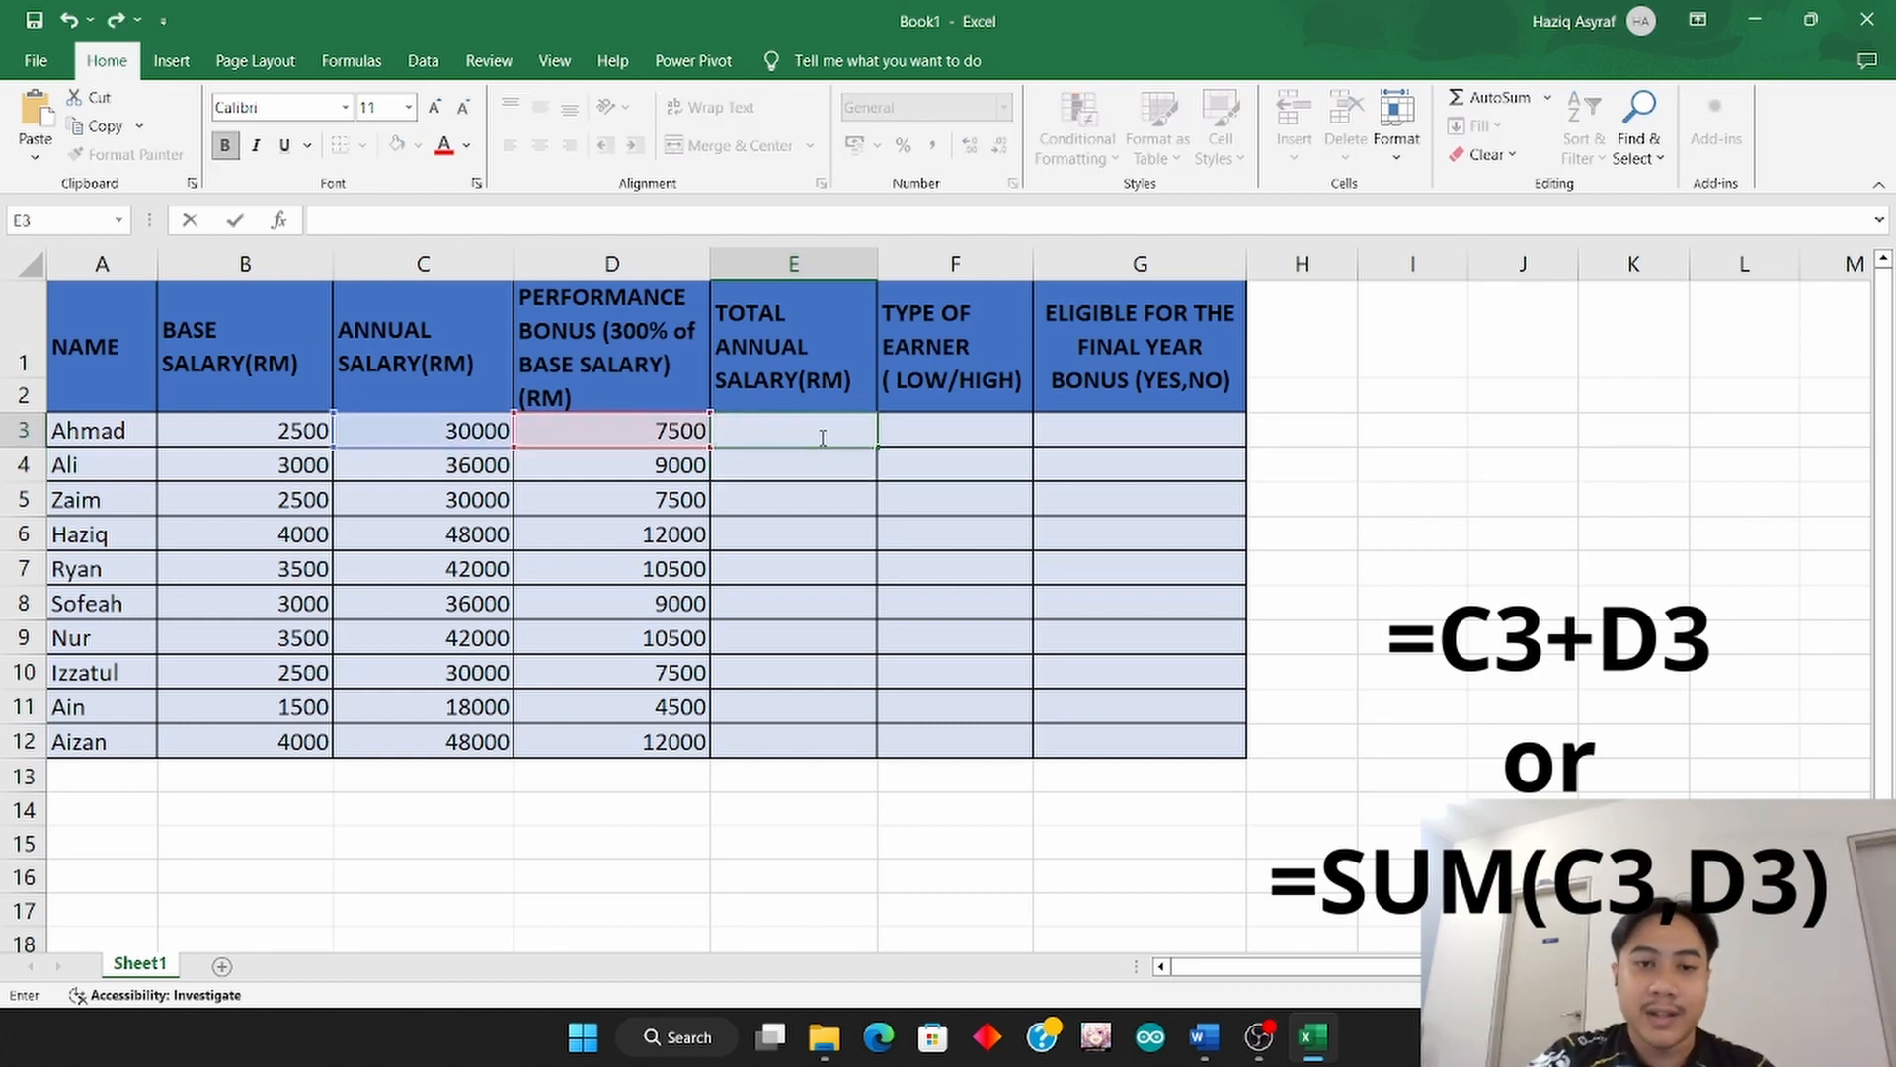
pyautogui.click(822, 437)
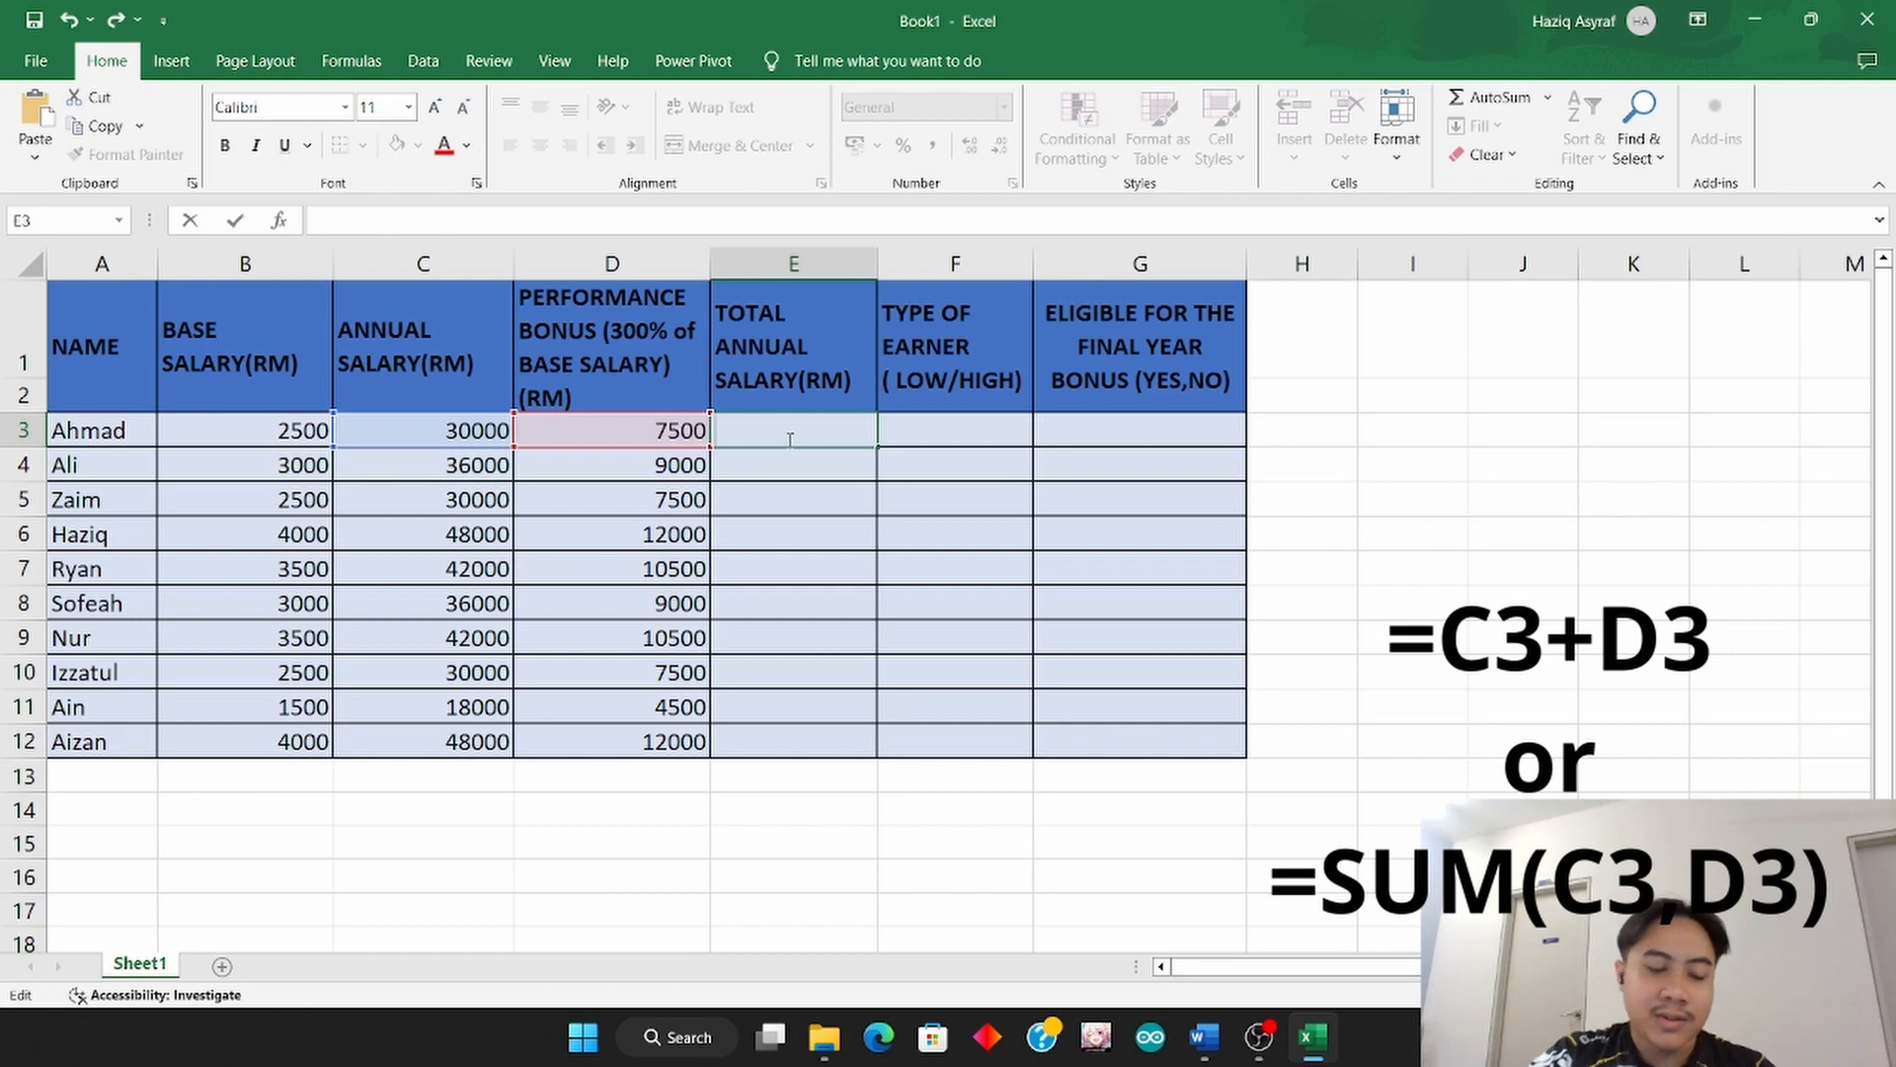
pyautogui.write('=')
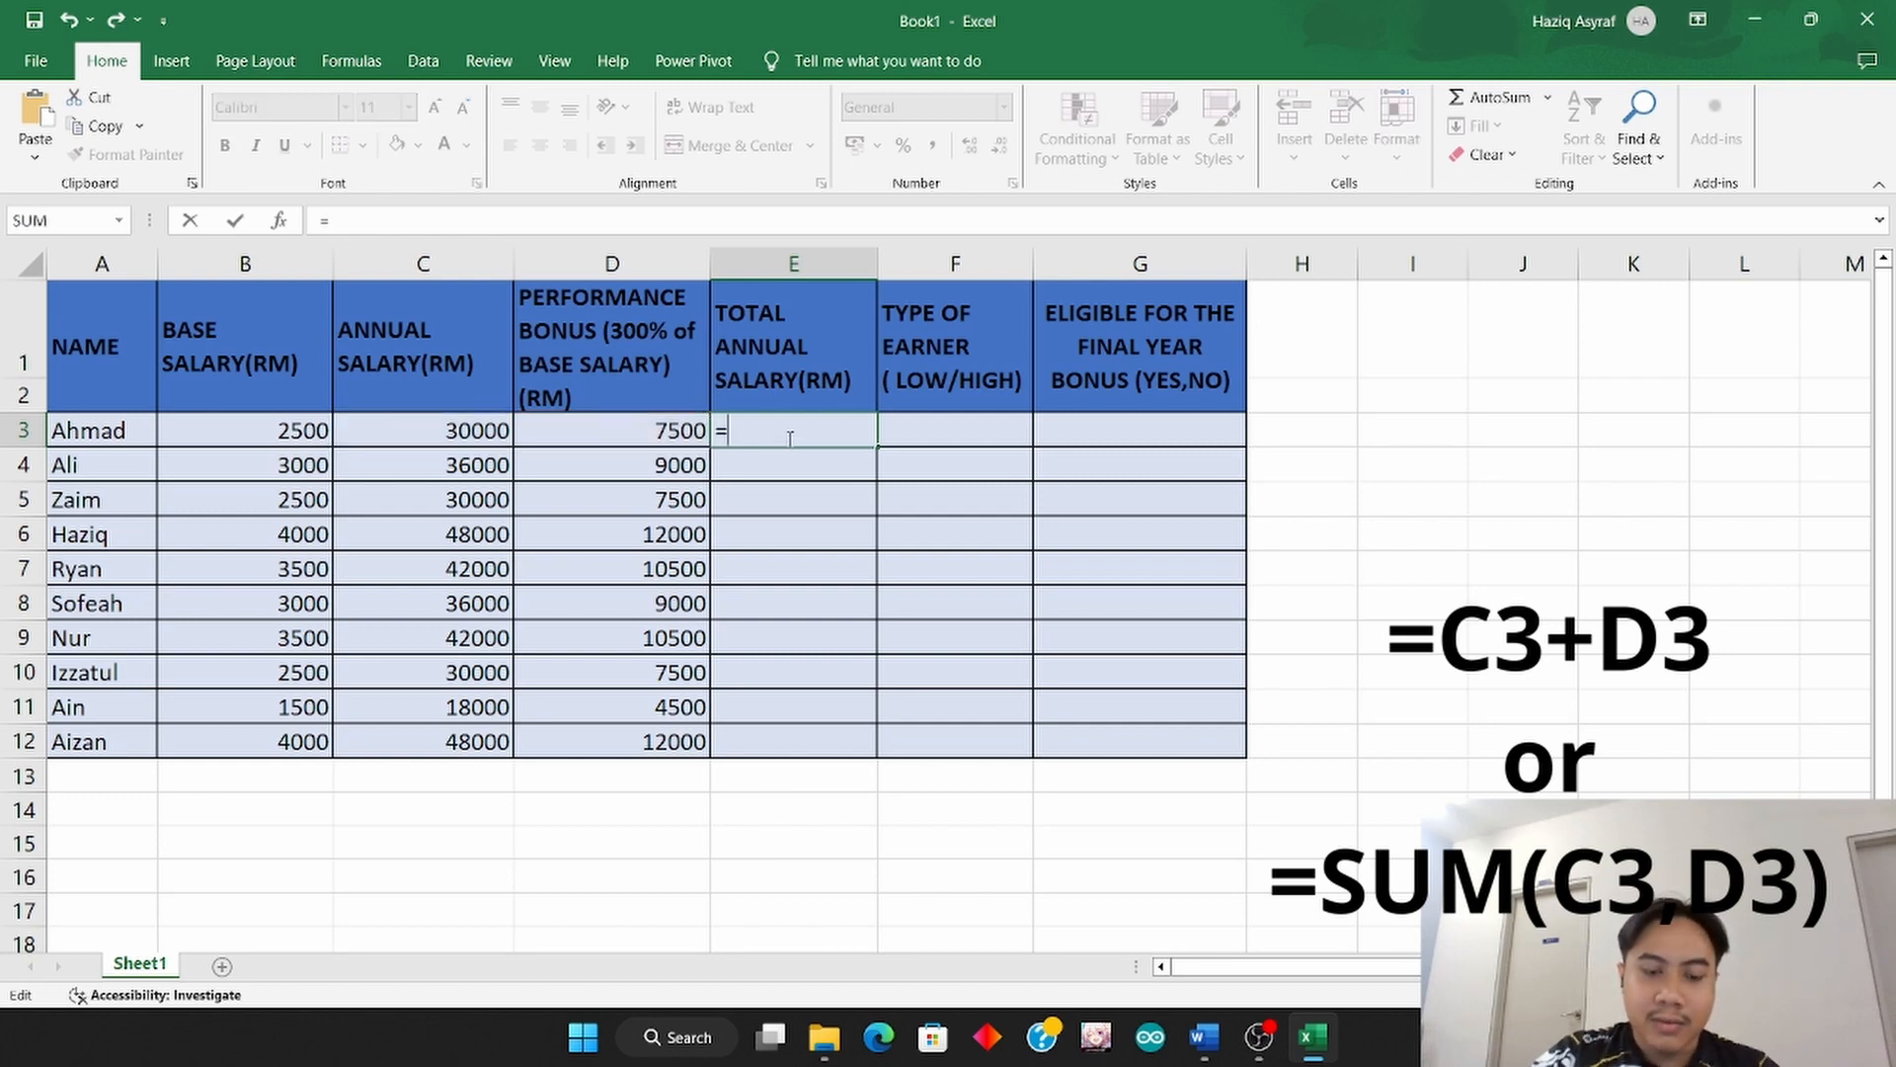
pyautogui.write('SUM')
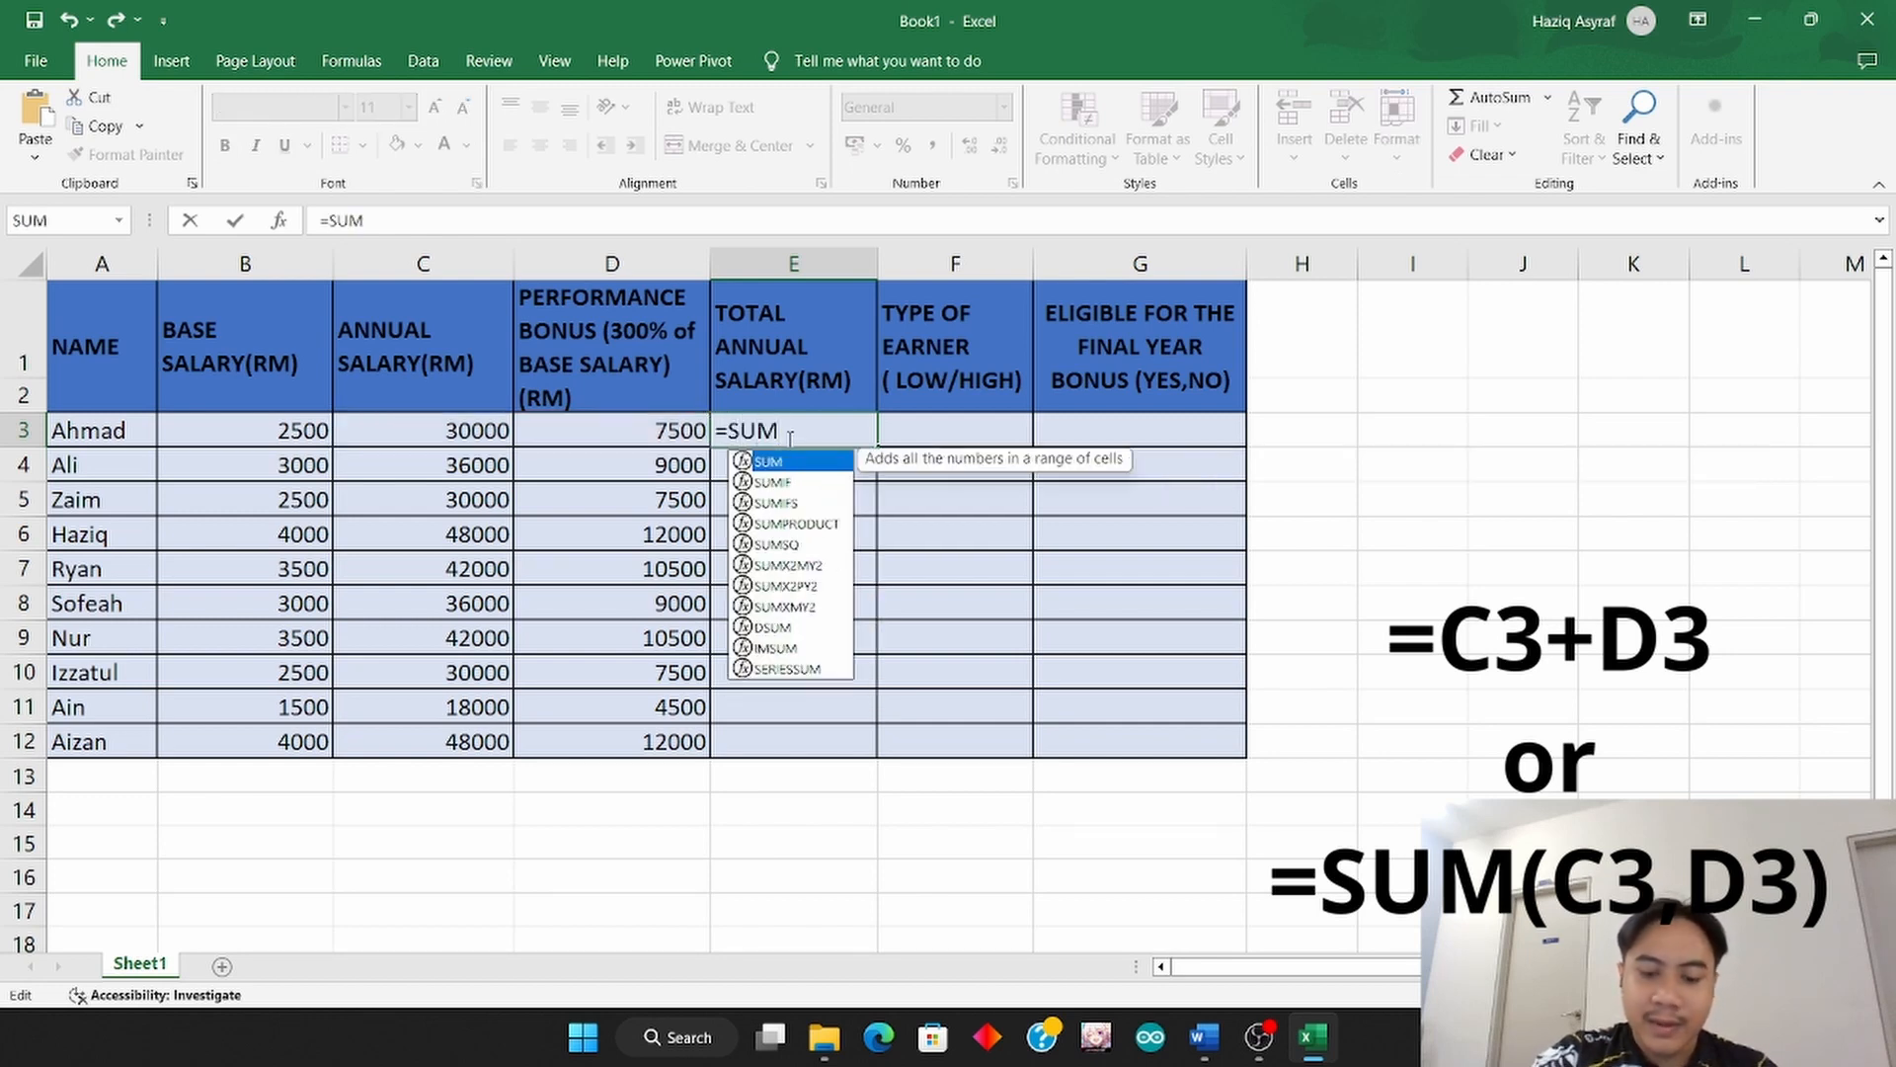
pyautogui.write('(')
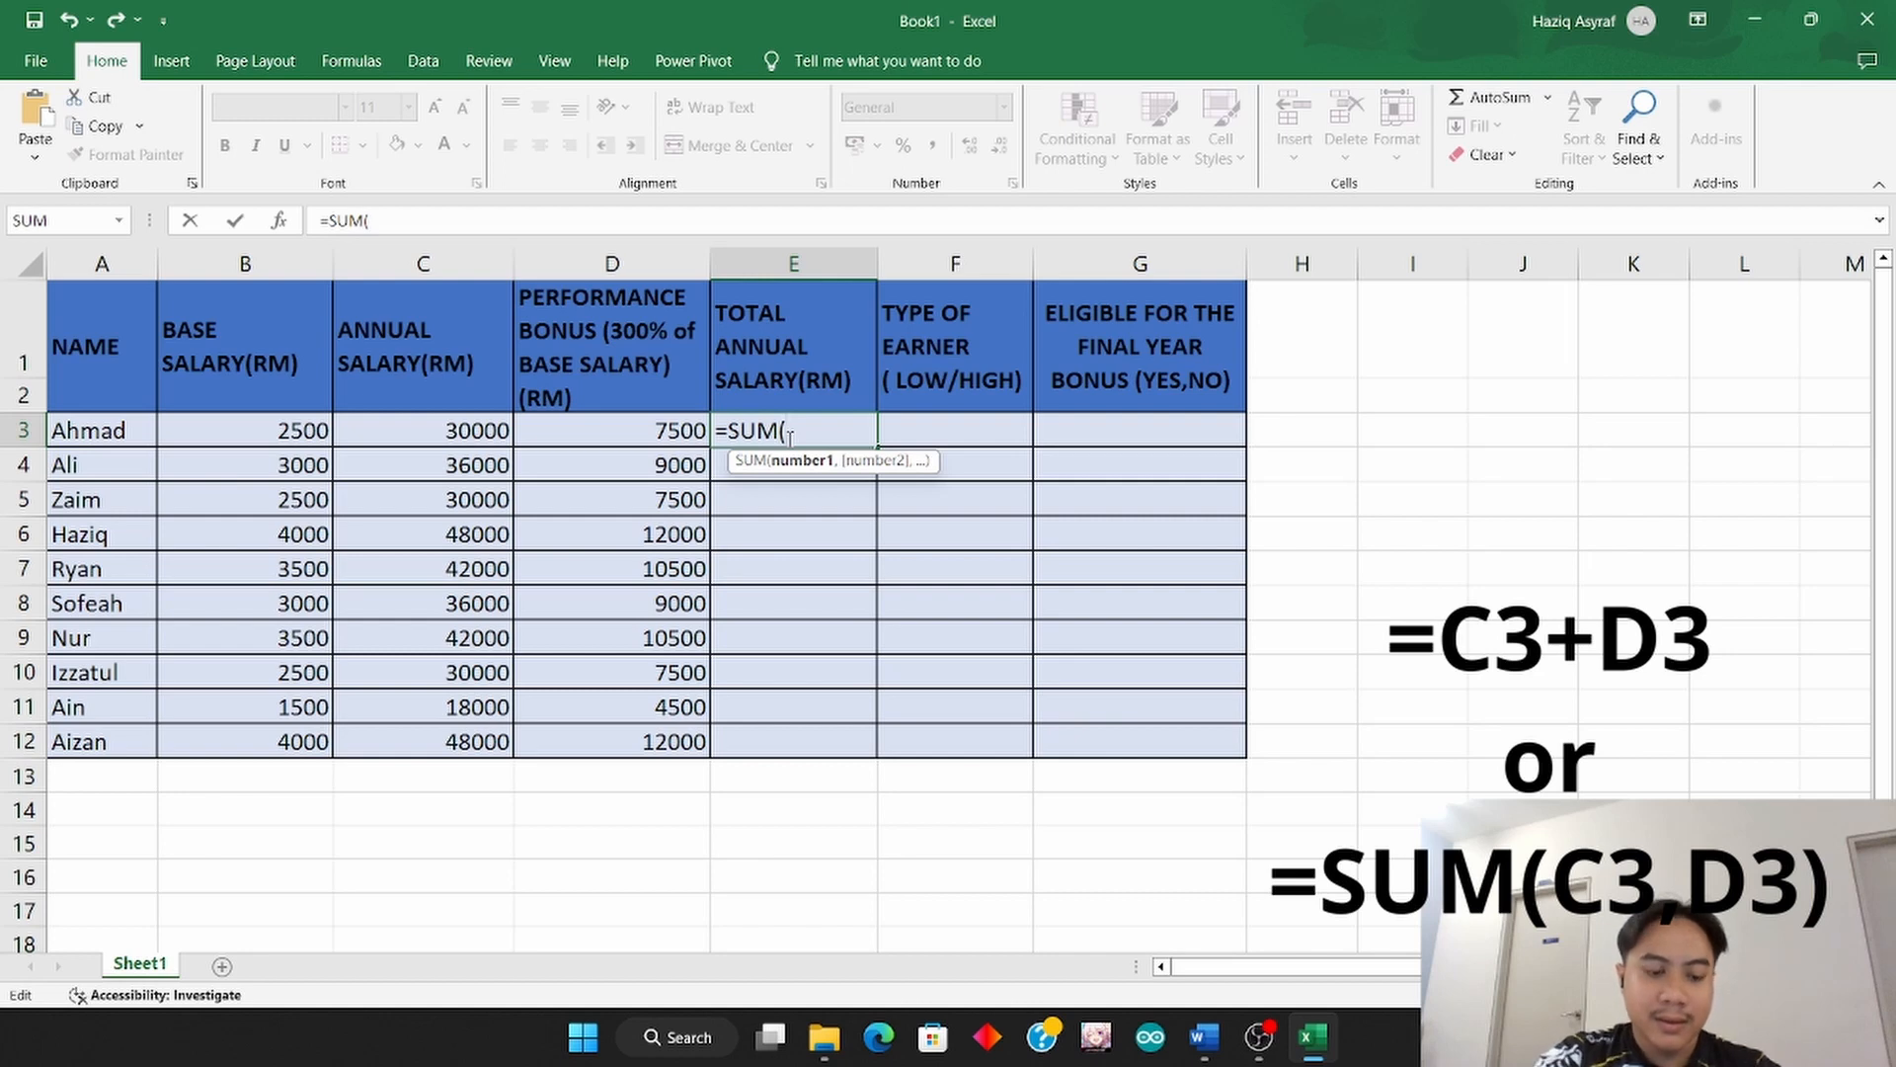
pyautogui.write('C3')
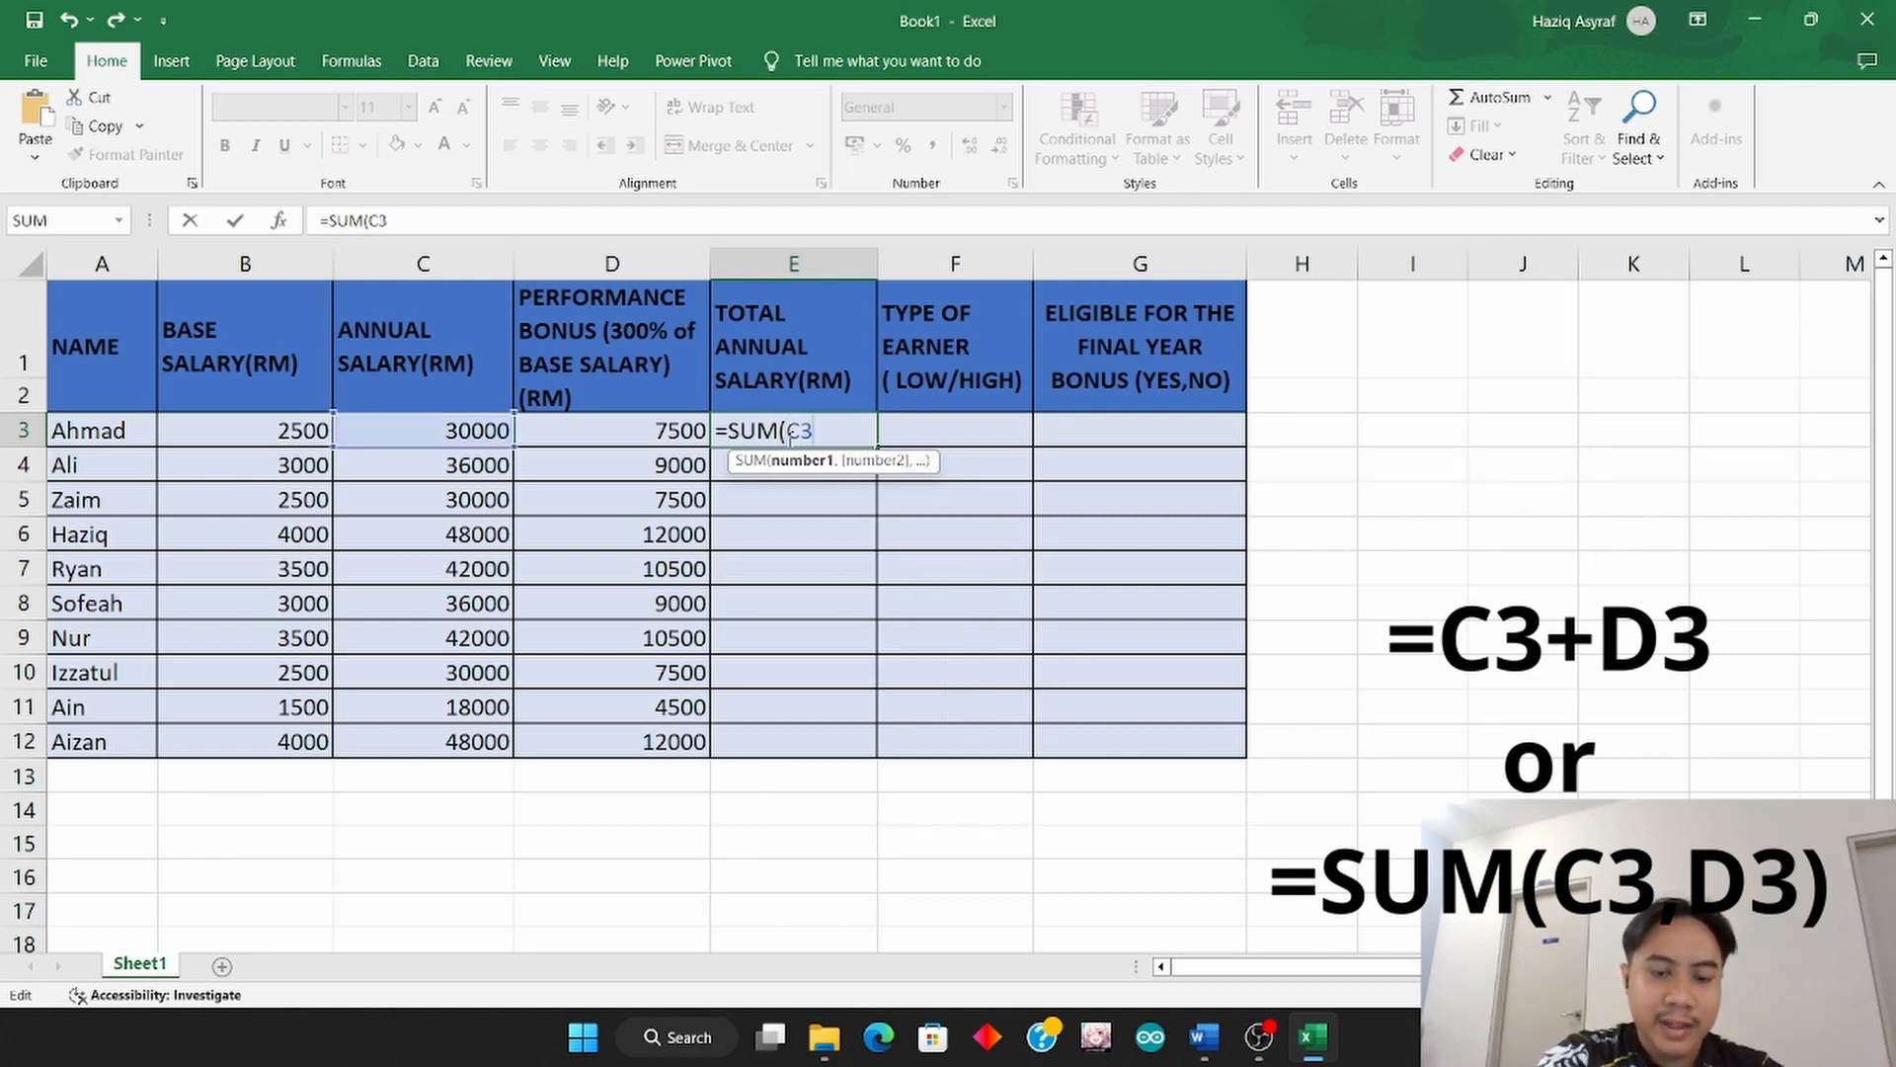
pyautogui.write(',')
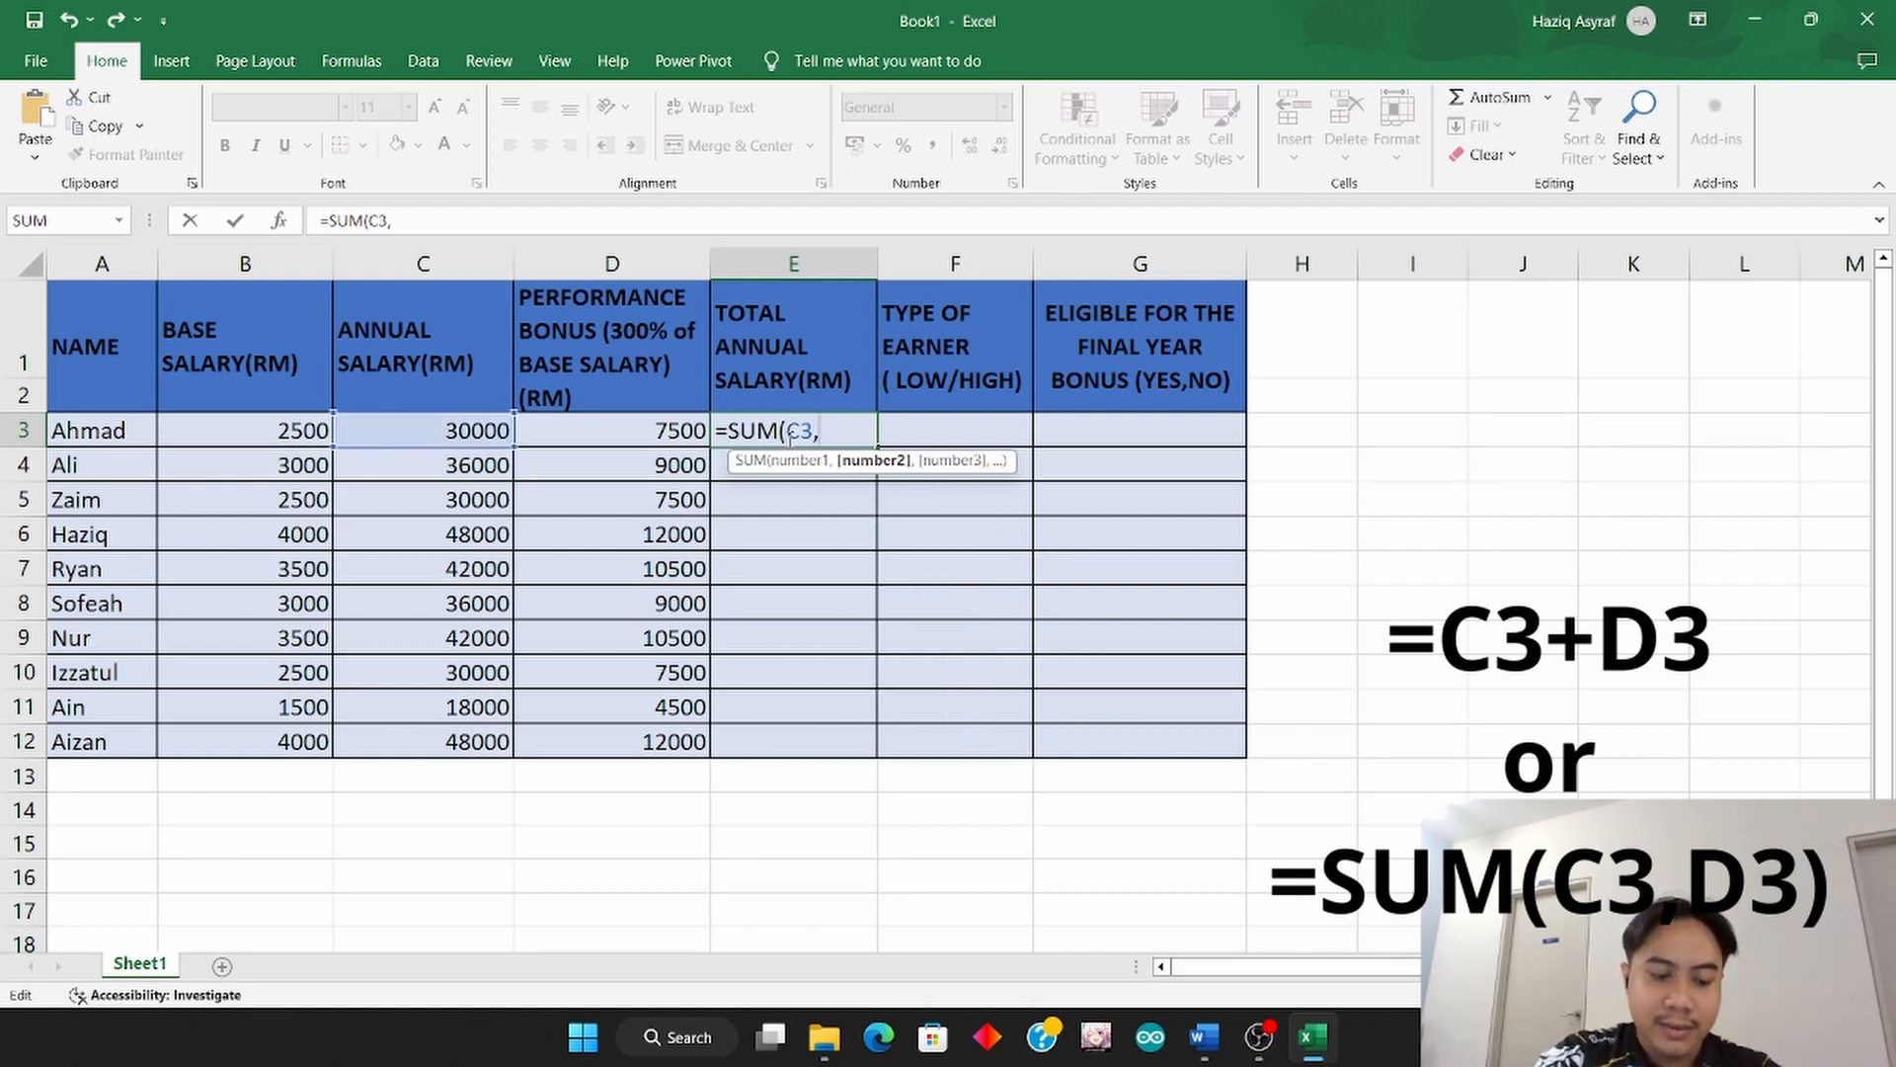
pyautogui.write('D3')
pyautogui.press('Return')
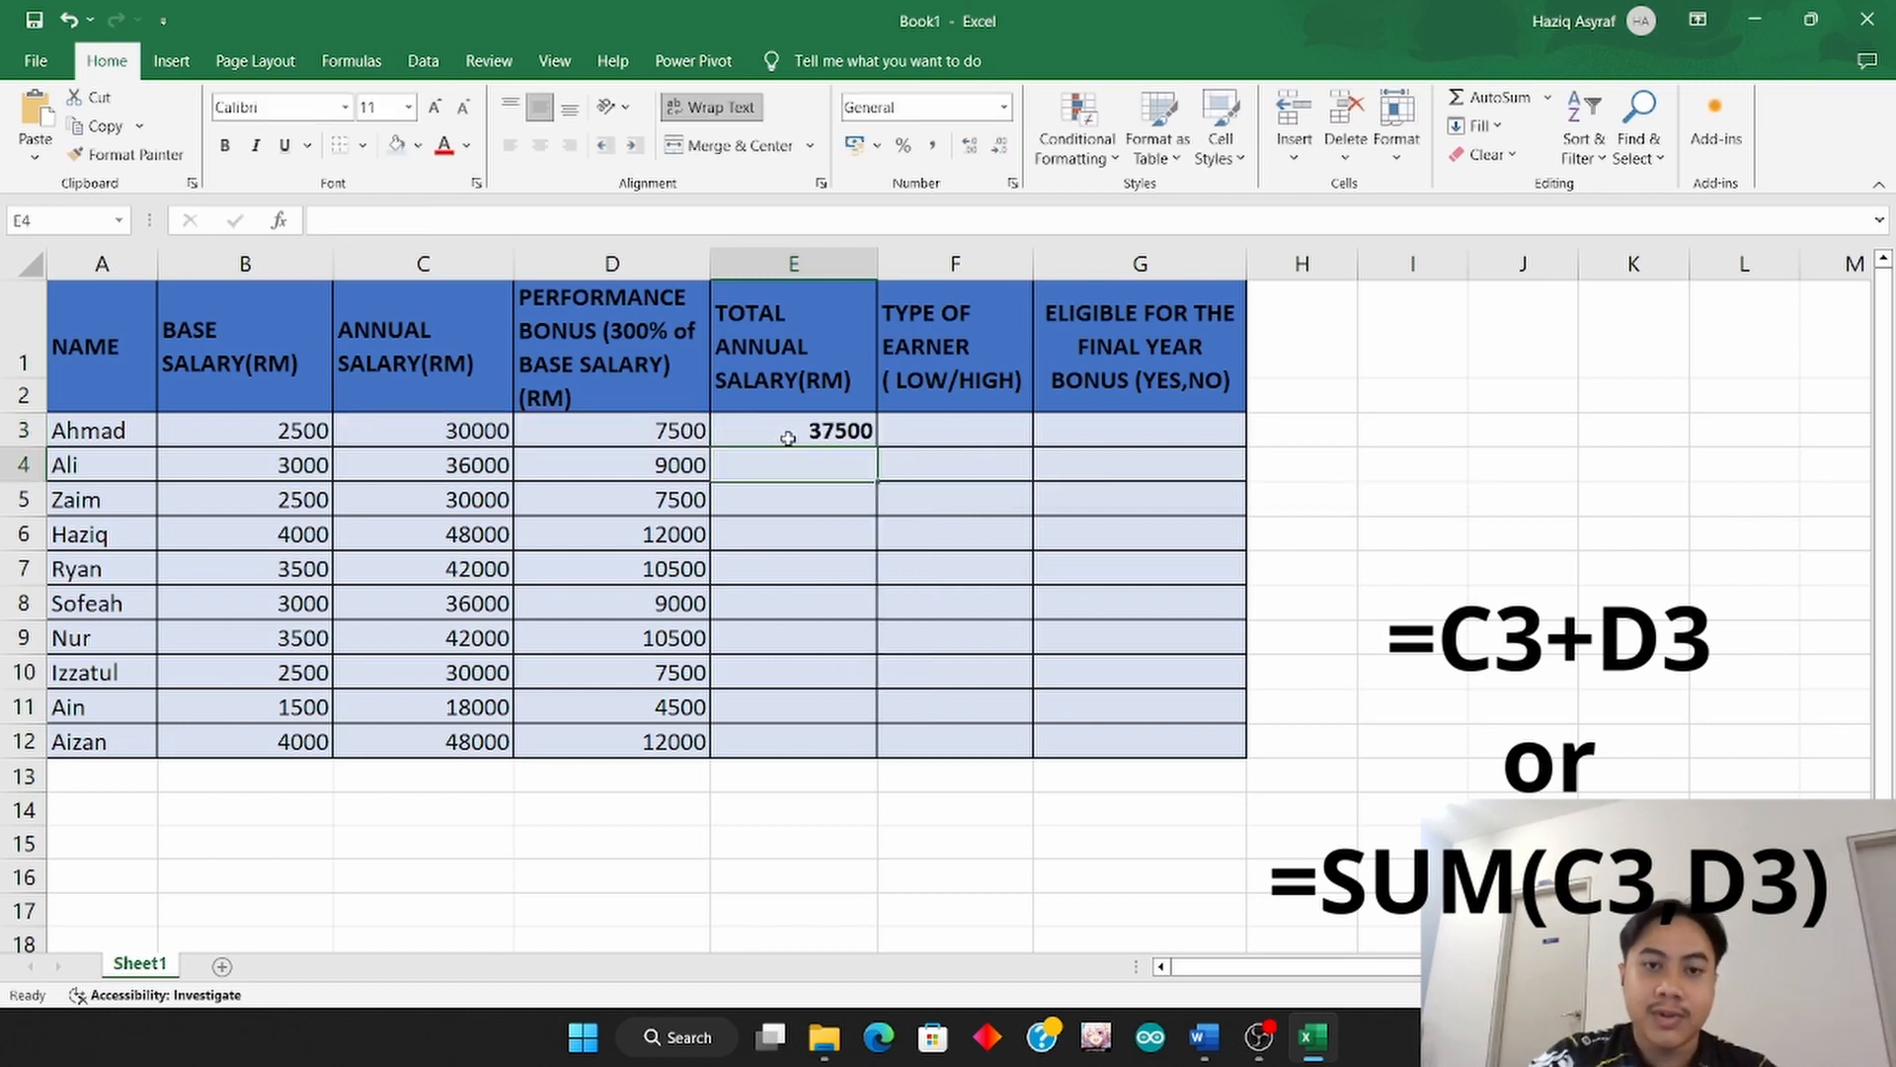
# Fill the total annual salary formula from E3 down through E12 and remove the bold formatting from those values.
pyautogui.click(867, 434)
pyautogui.moveTo(877, 455); pyautogui.dragTo(852, 751)
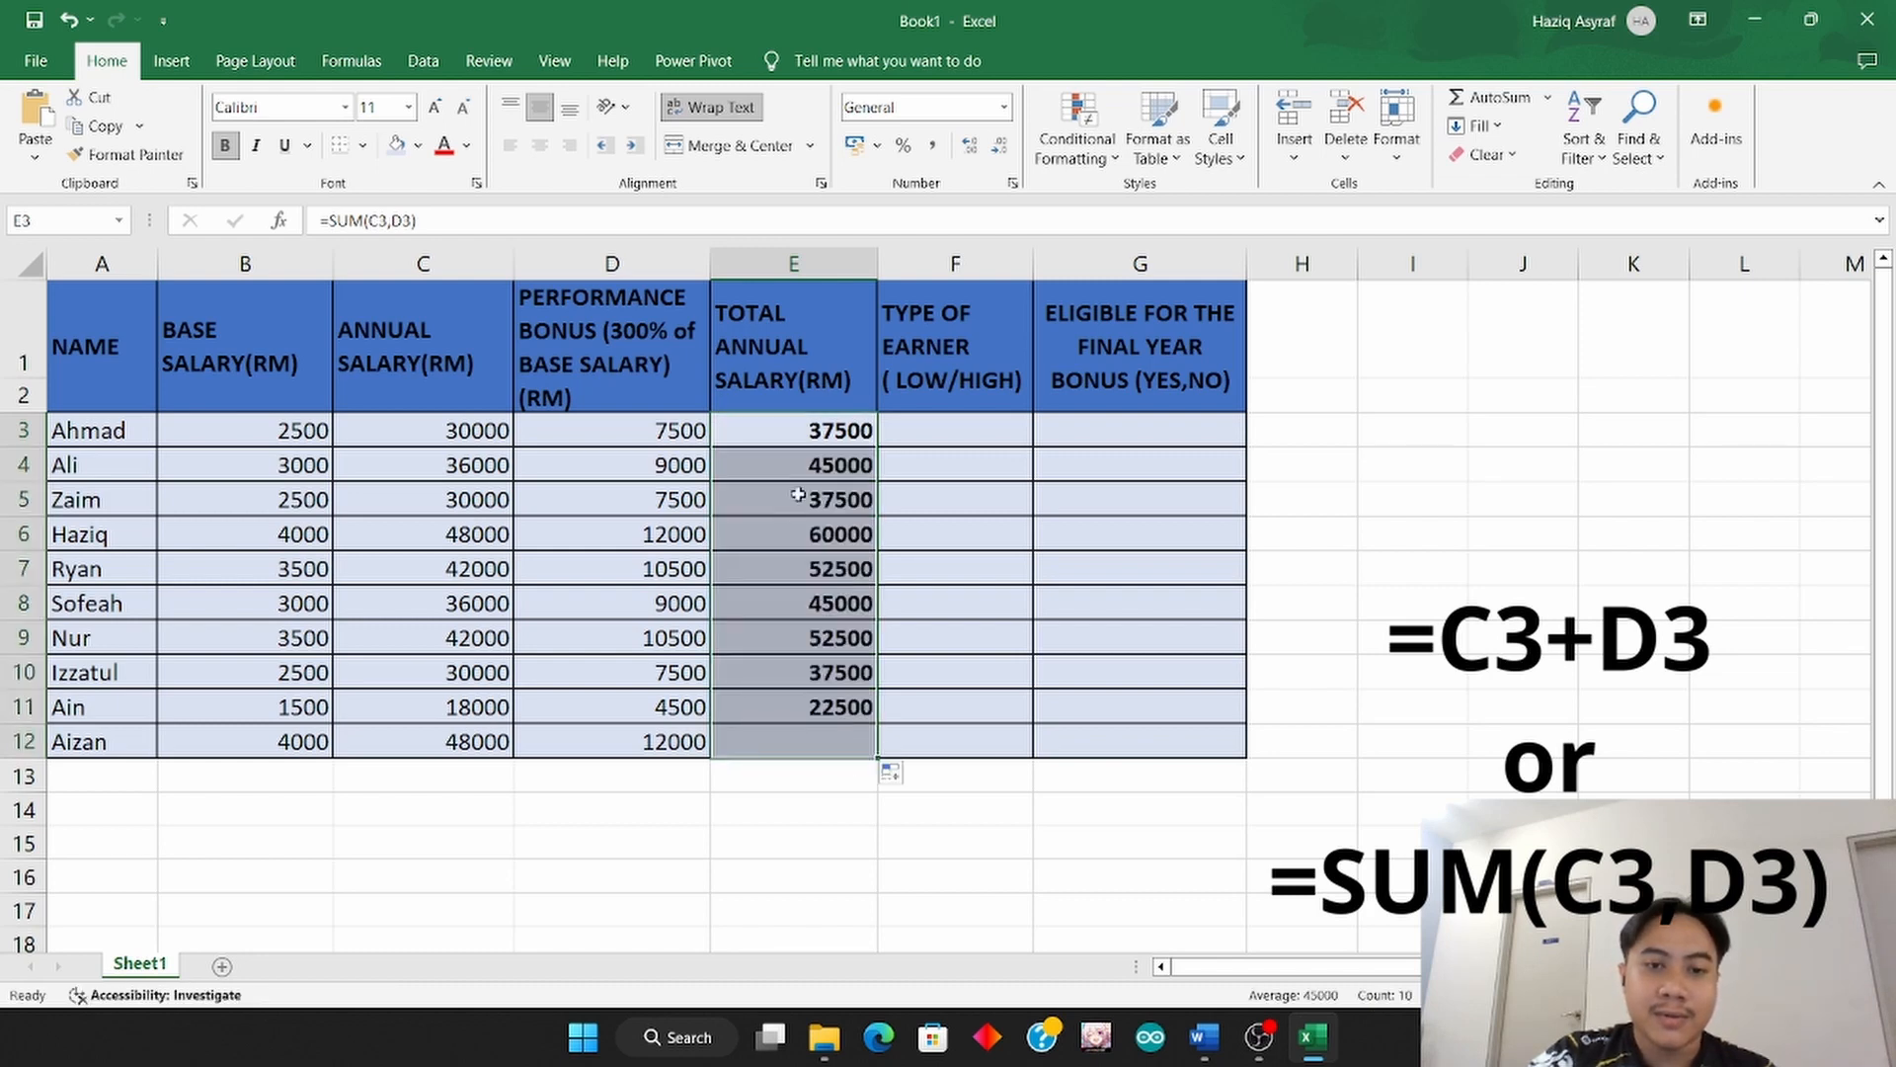
pyautogui.moveTo(795, 435); pyautogui.dragTo(850, 747)
pyautogui.click(225, 146)
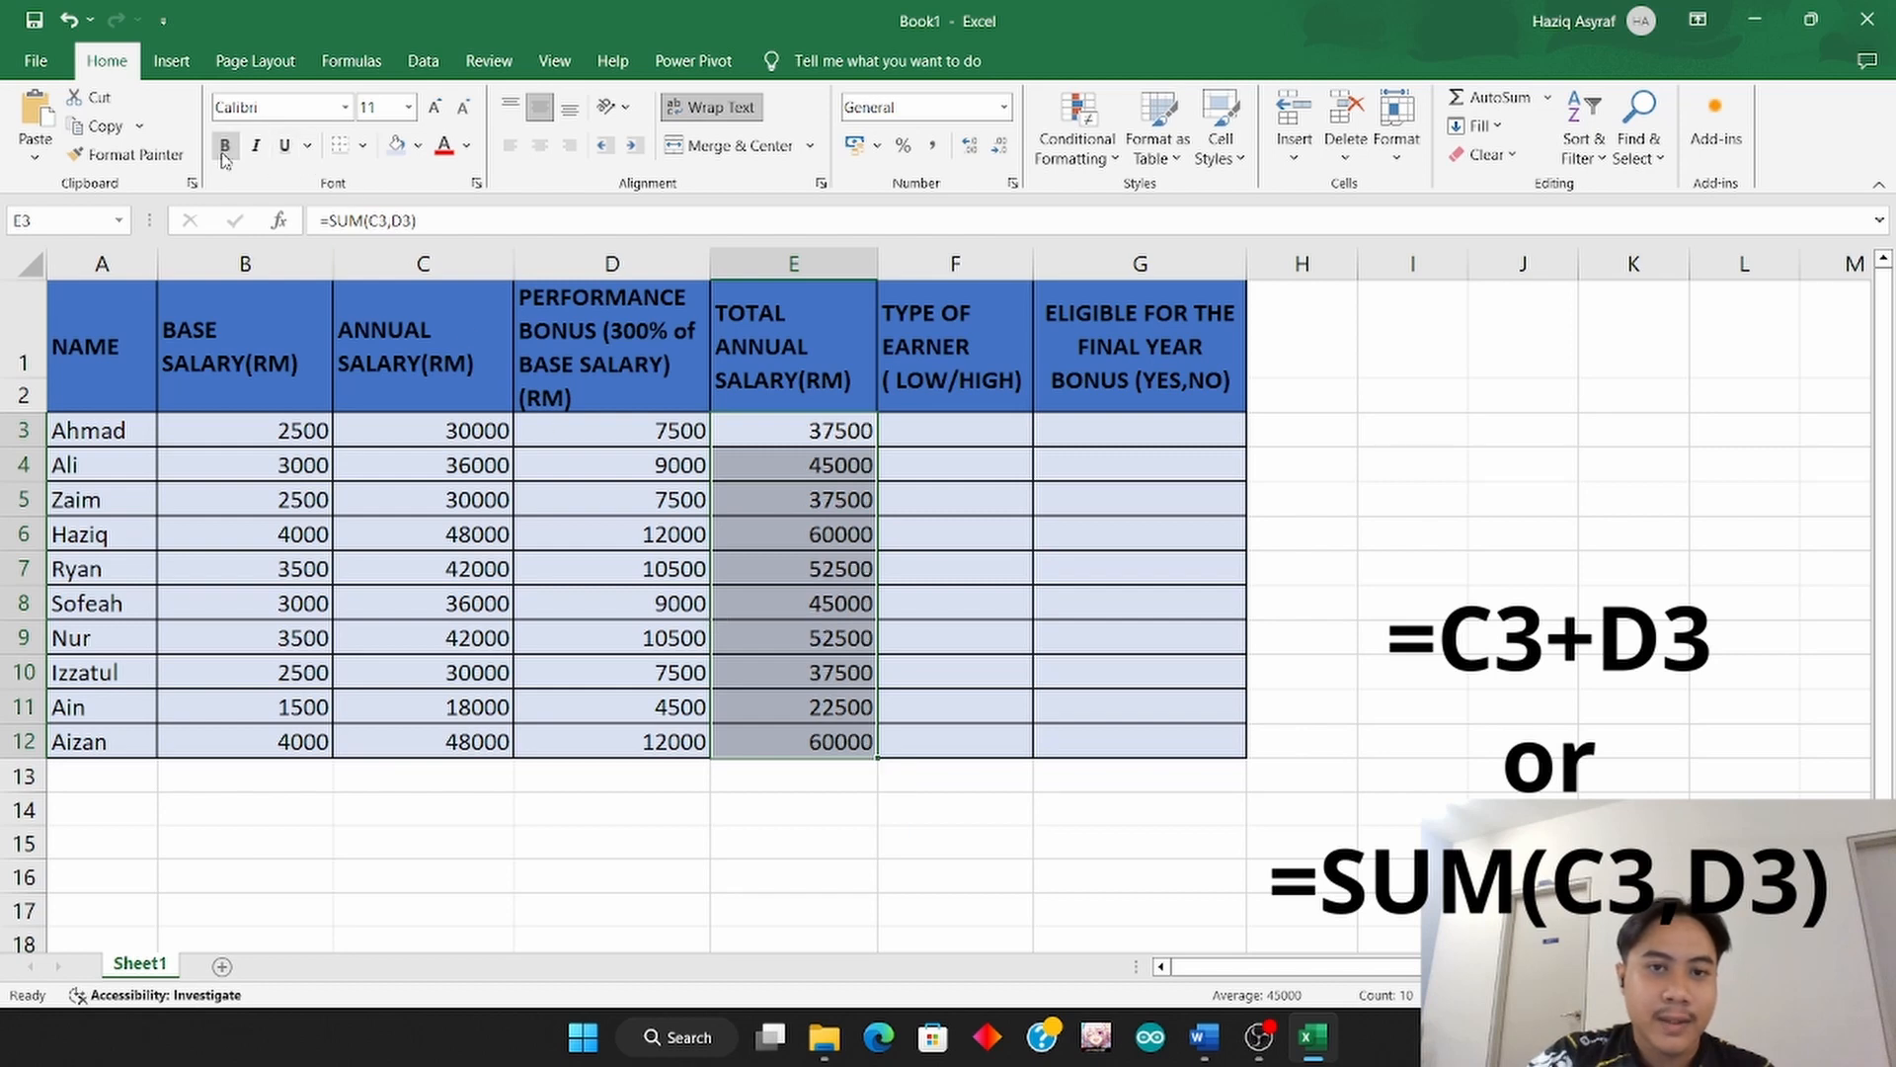
# Classify the first employee's type of earner in F3 with the formula =IF(E3<40000,"LOW","HIGH").
pyautogui.click(942, 336)
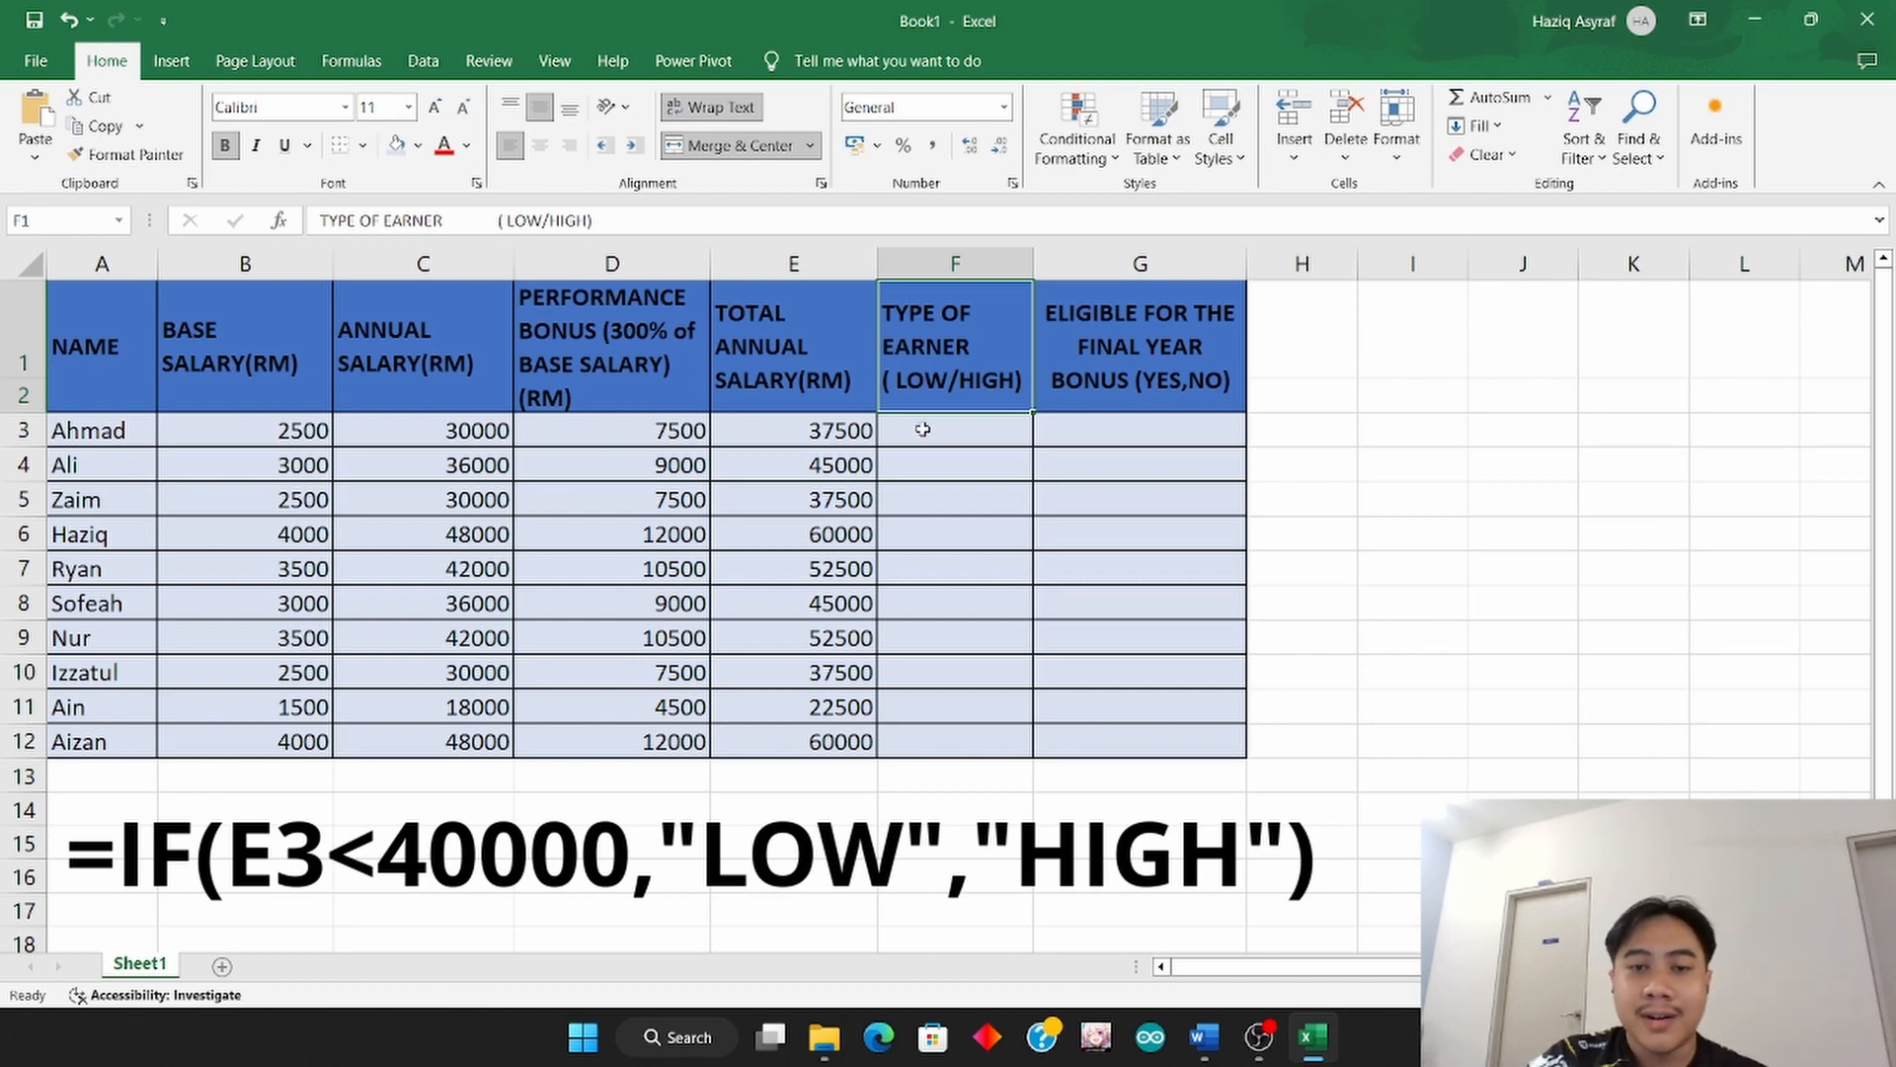
pyautogui.click(820, 434)
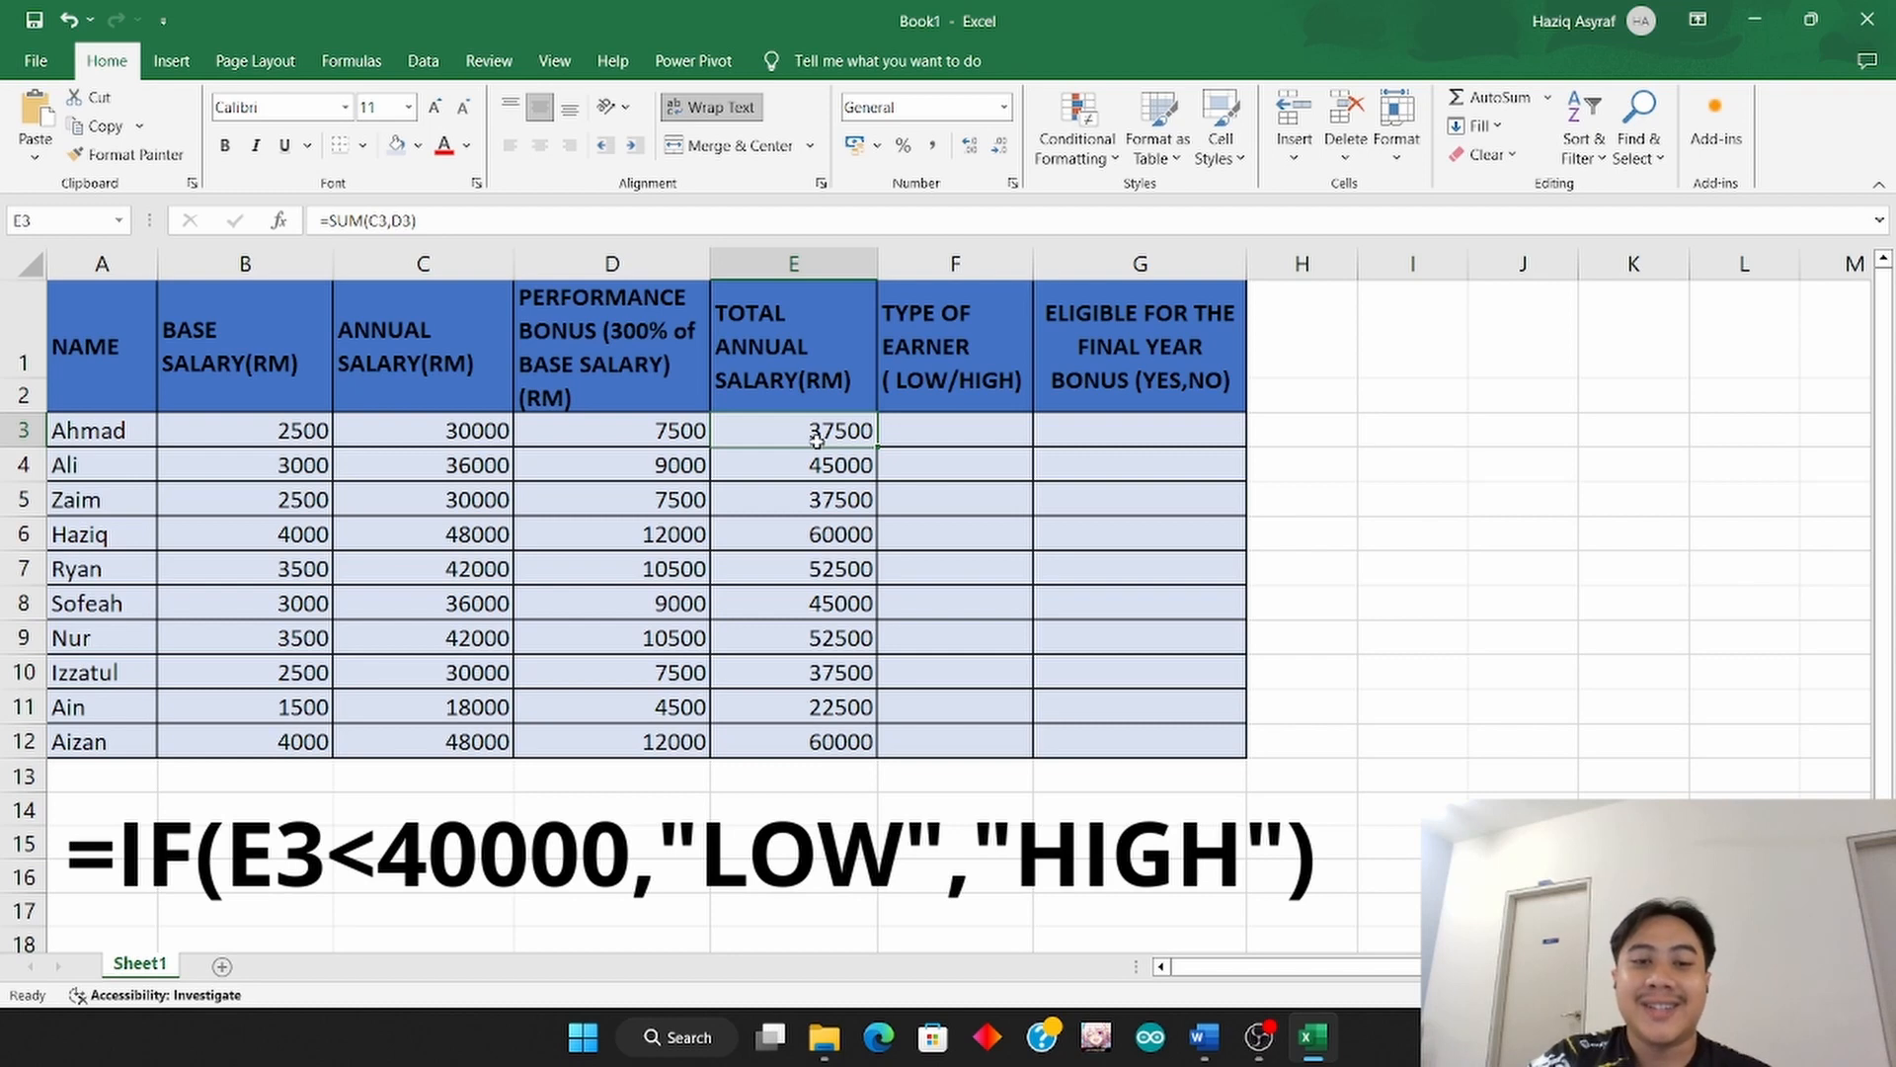
pyautogui.click(919, 434)
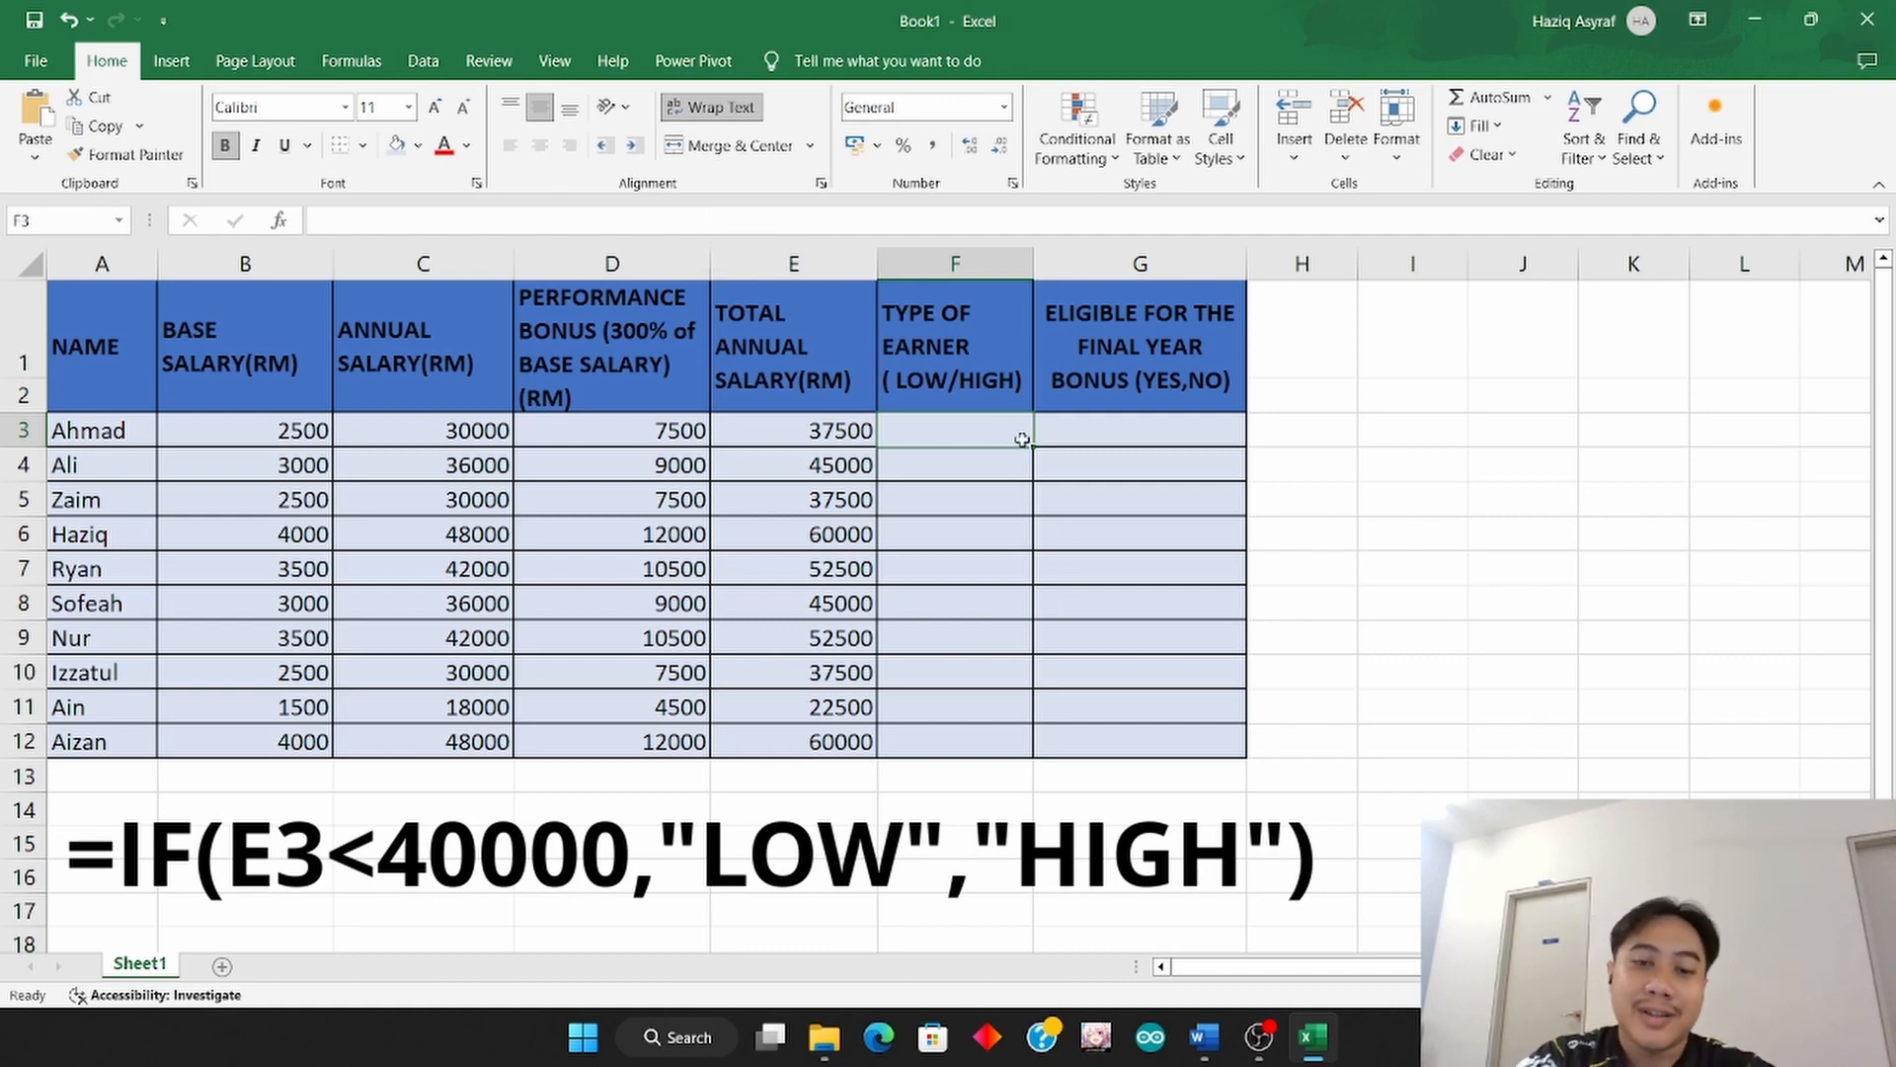
pyautogui.click(624, 219)
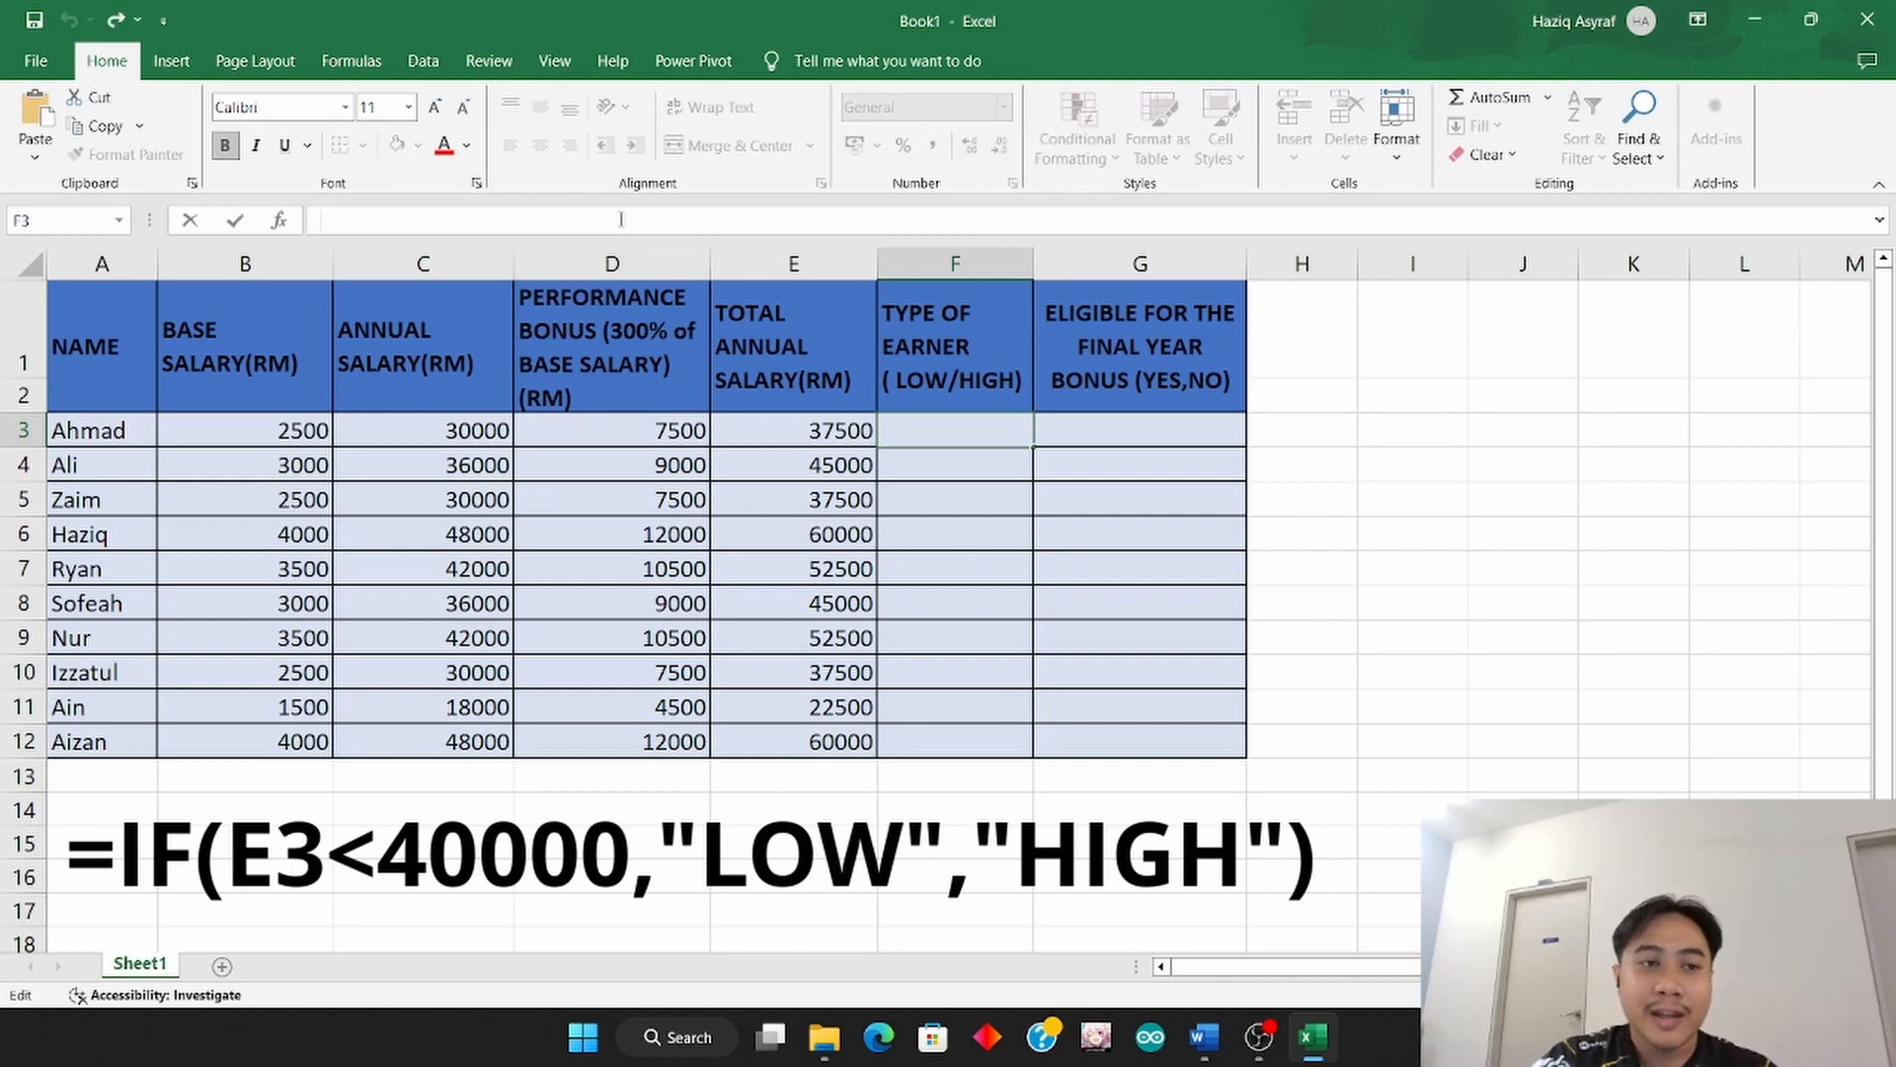
pyautogui.write('=')
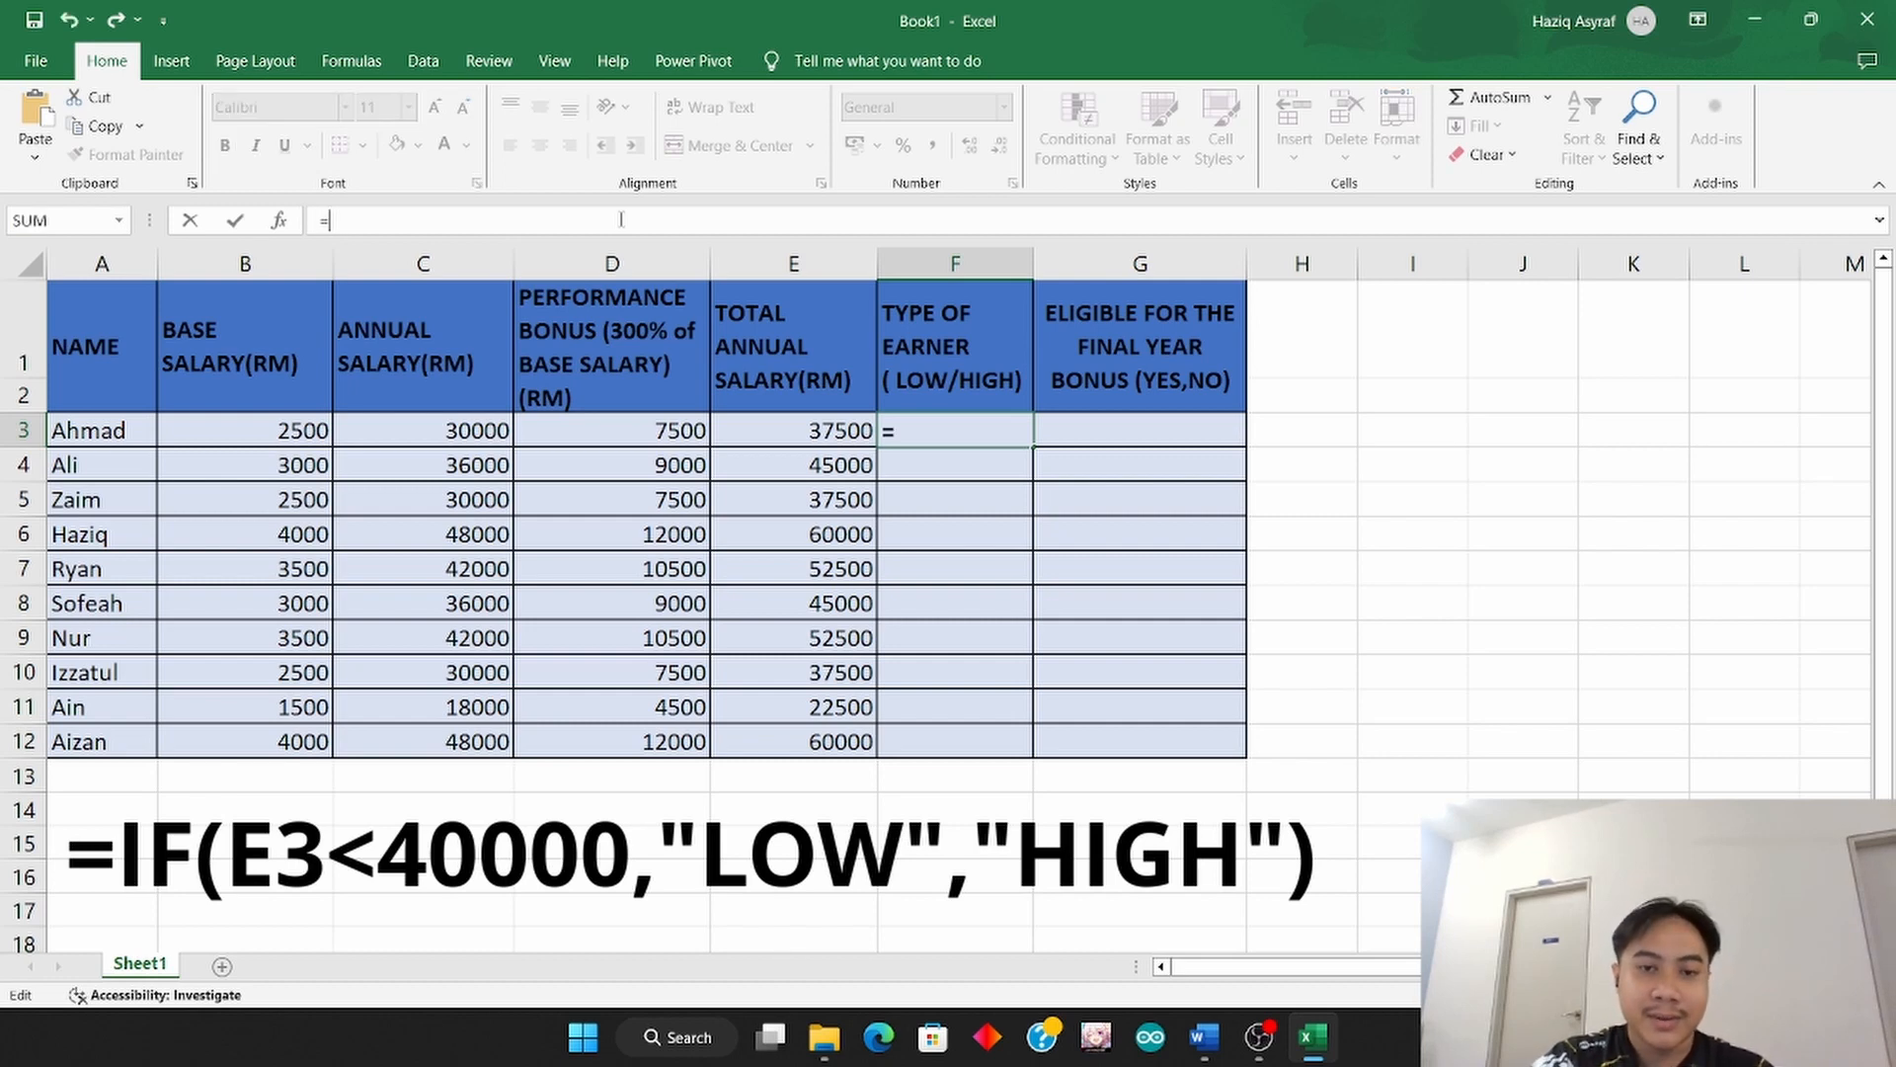
pyautogui.write('IF(')
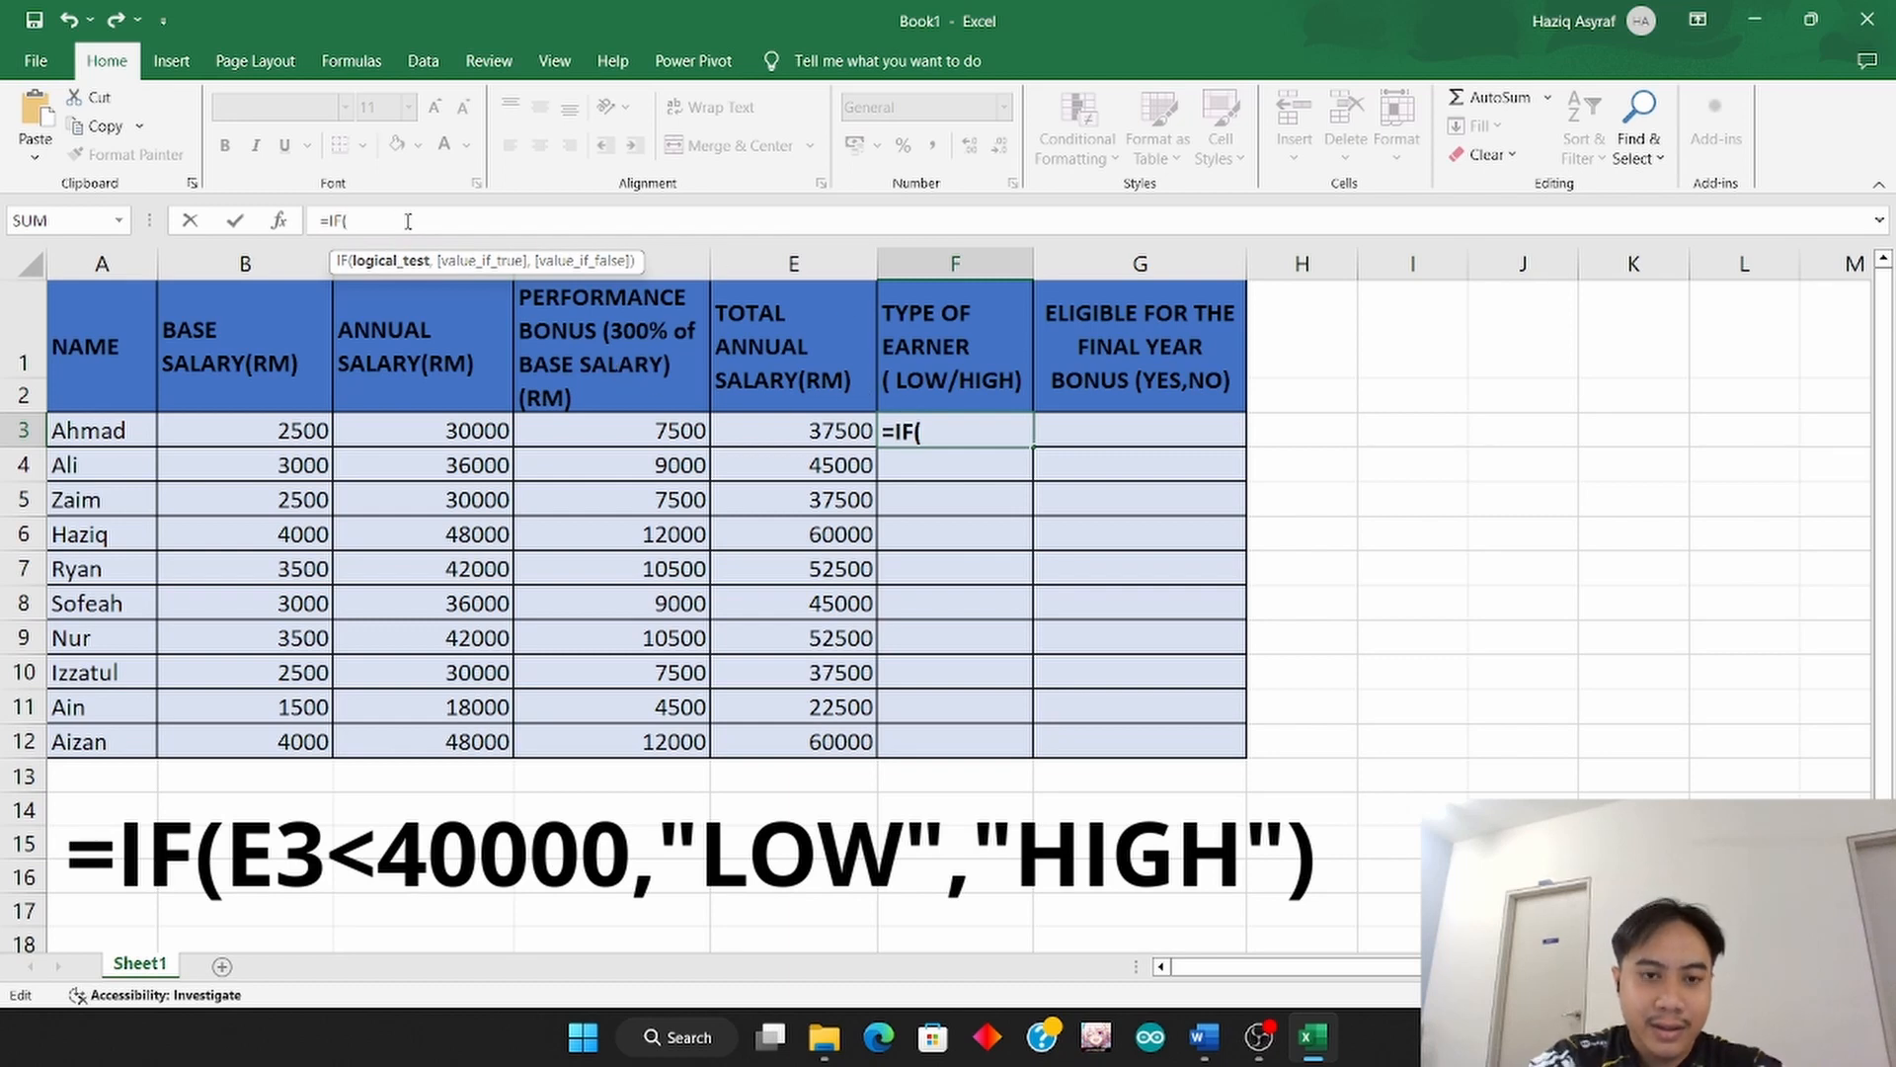
pyautogui.write('E3')
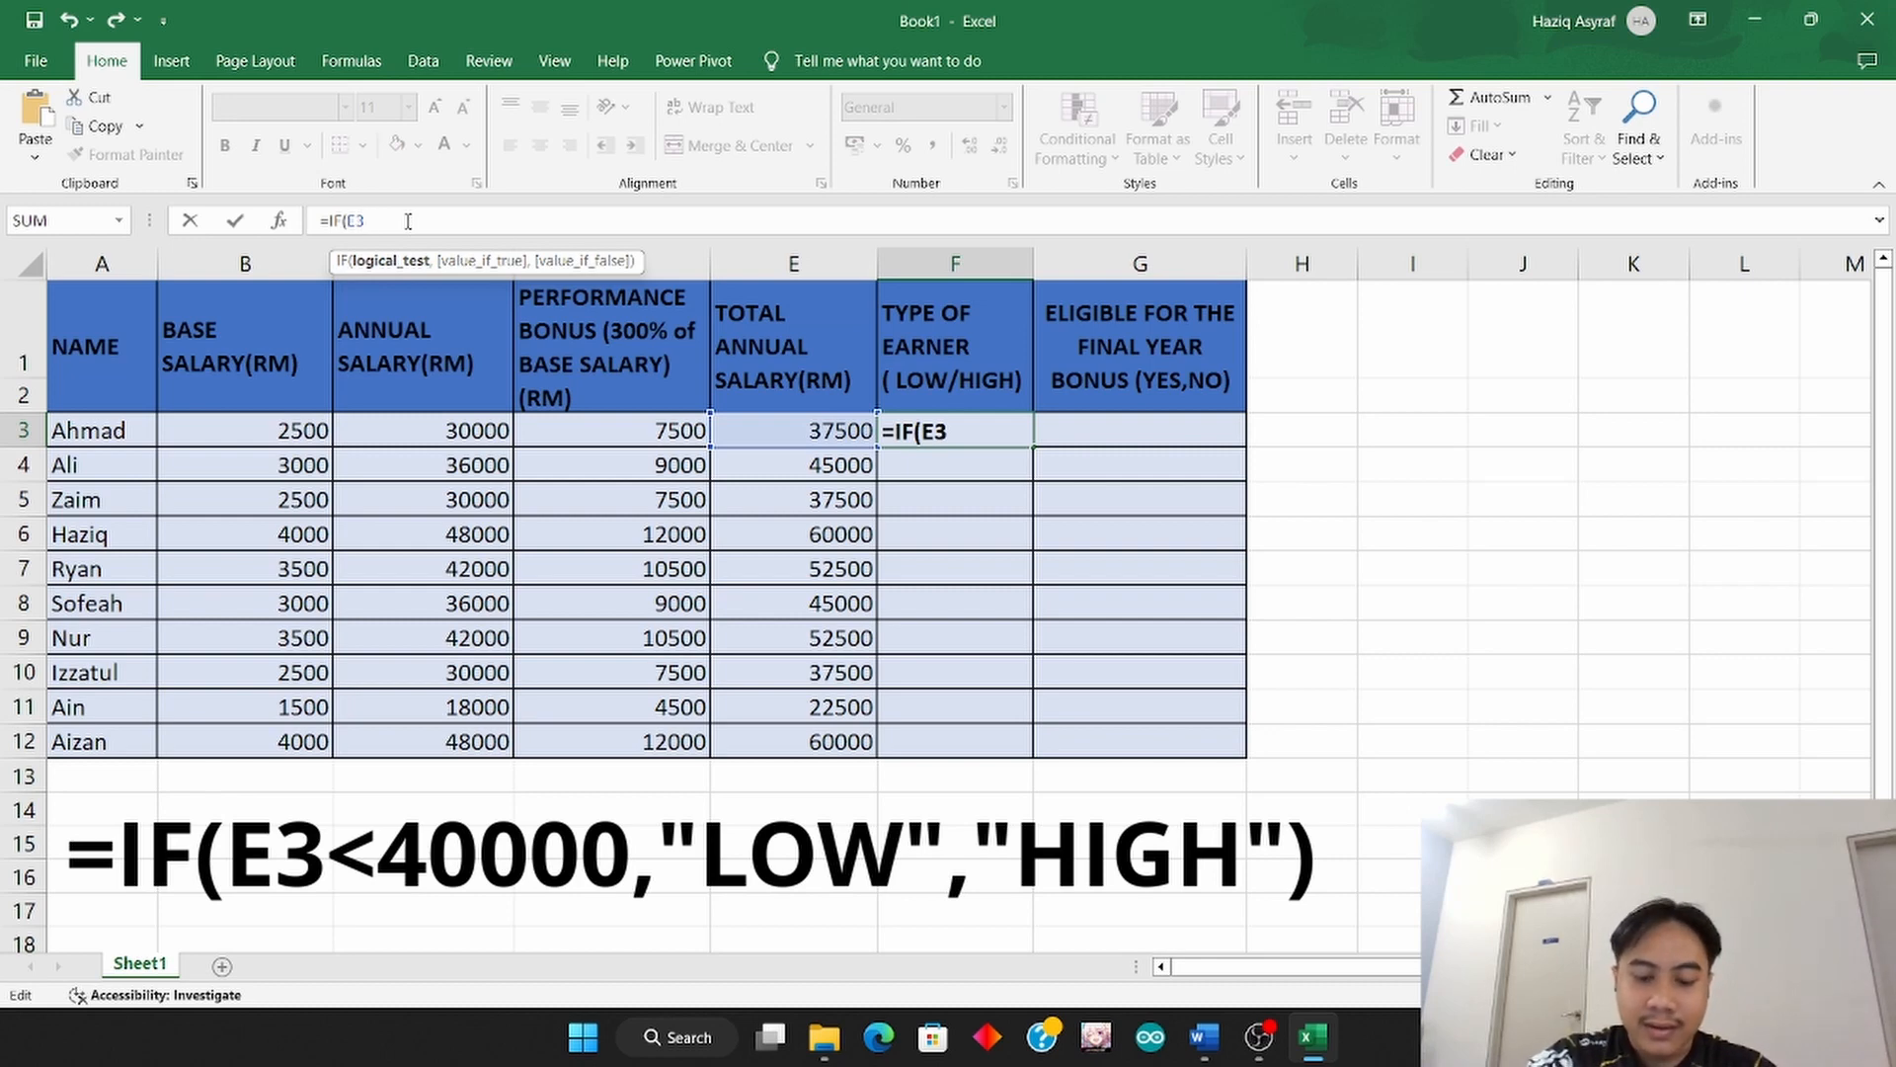
pyautogui.write('<40000')
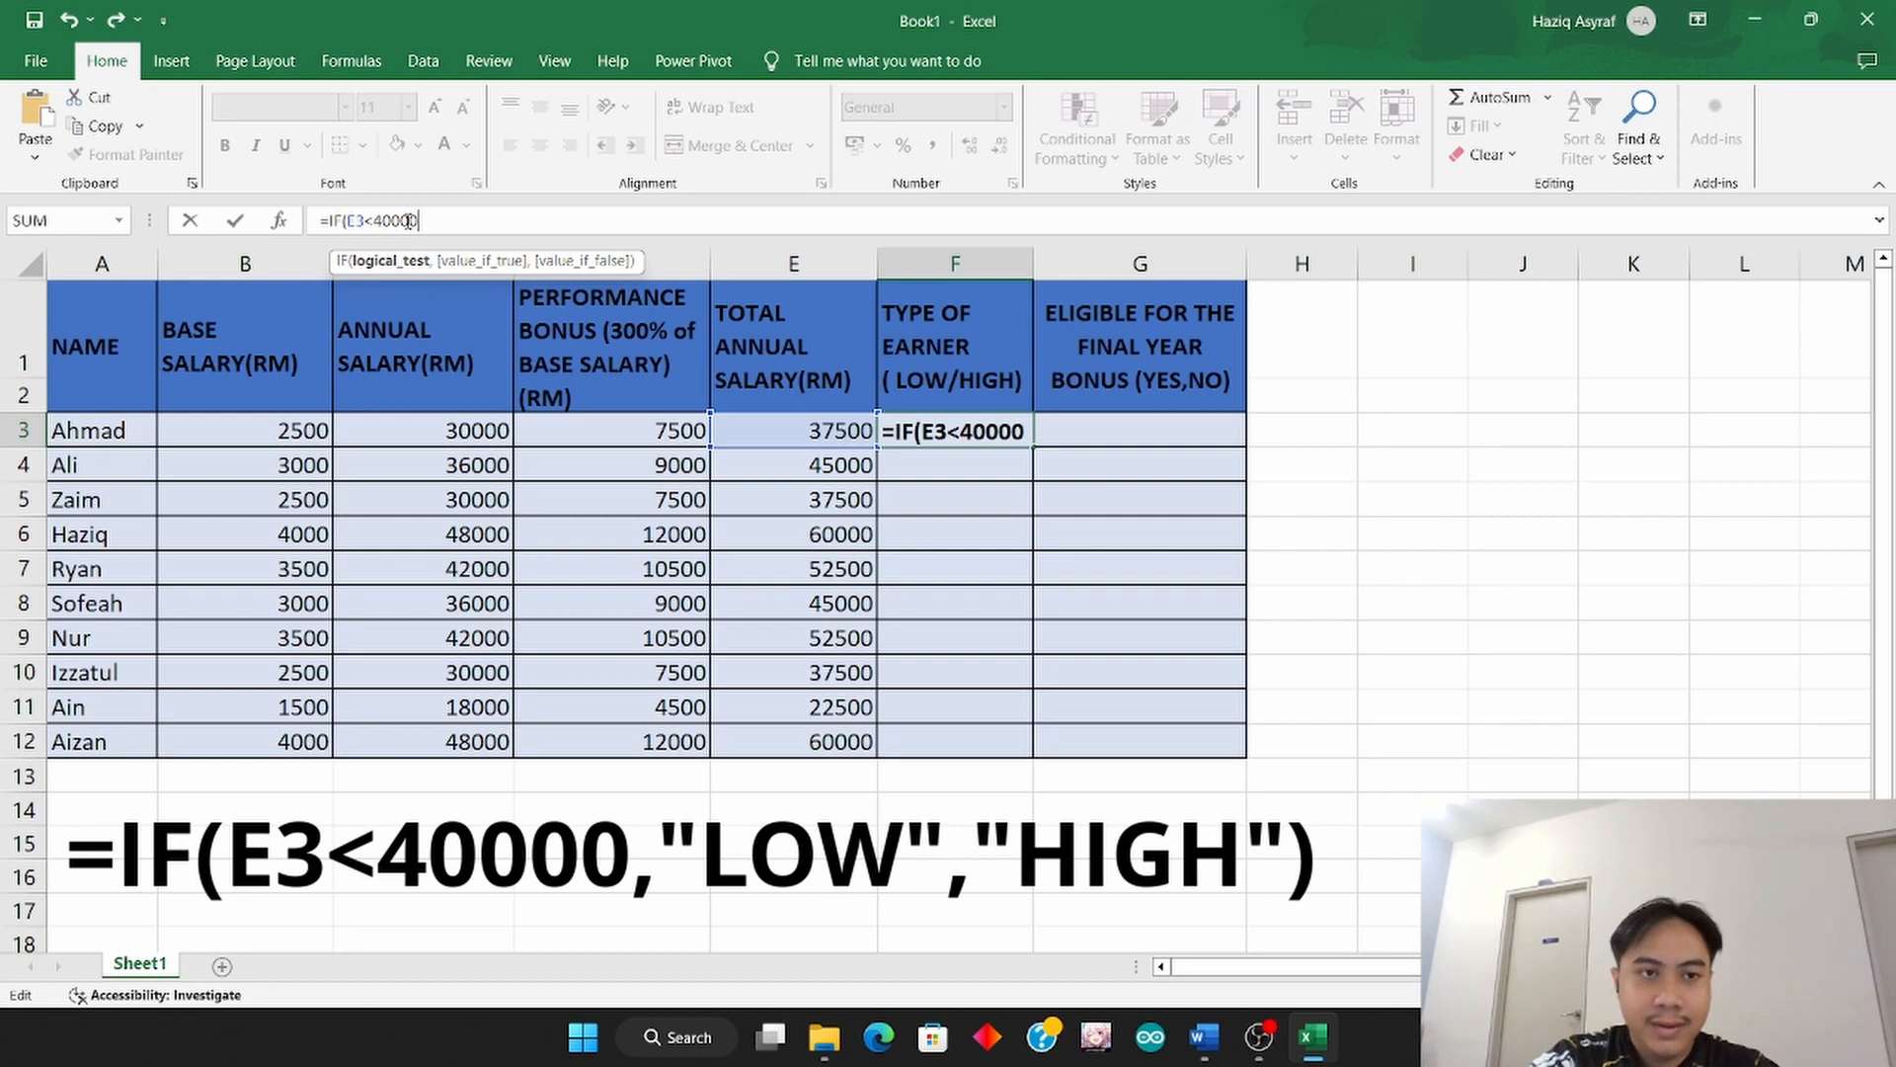
pyautogui.write(')')
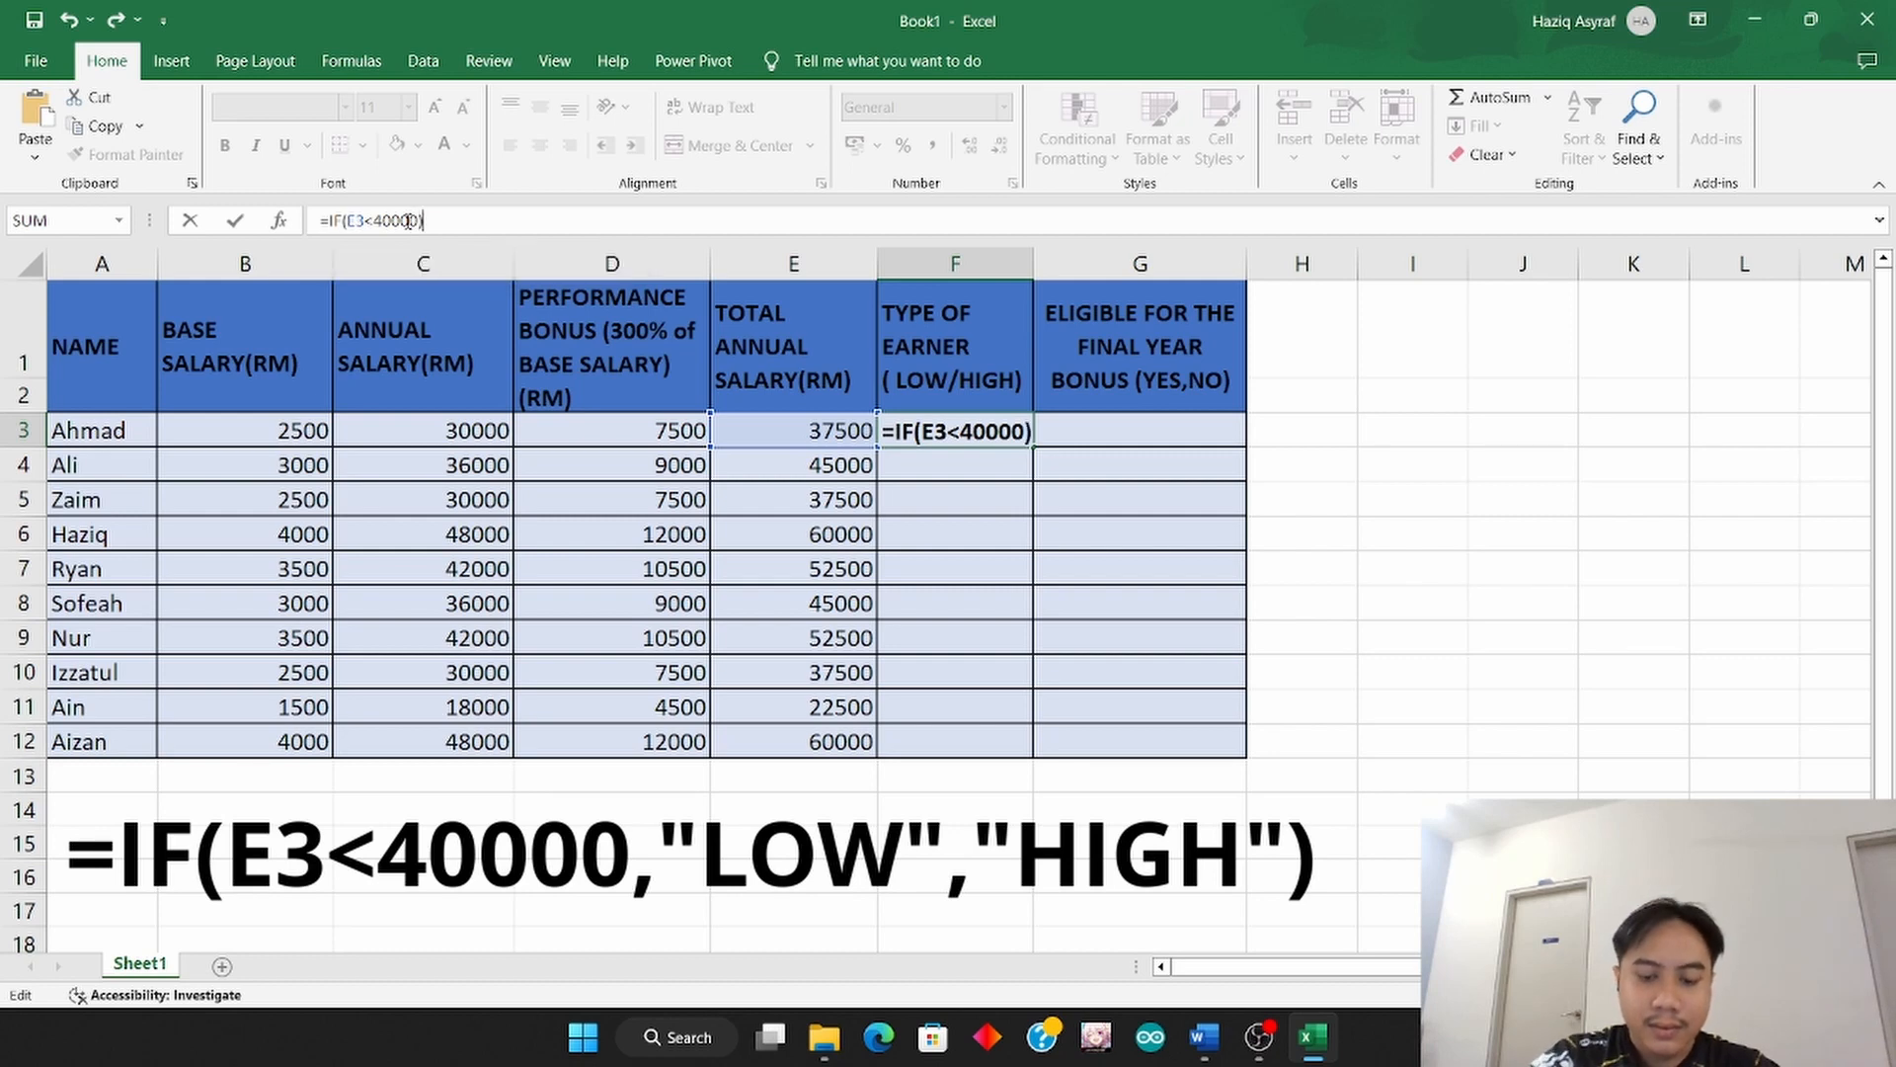
pyautogui.press('BackSpace')
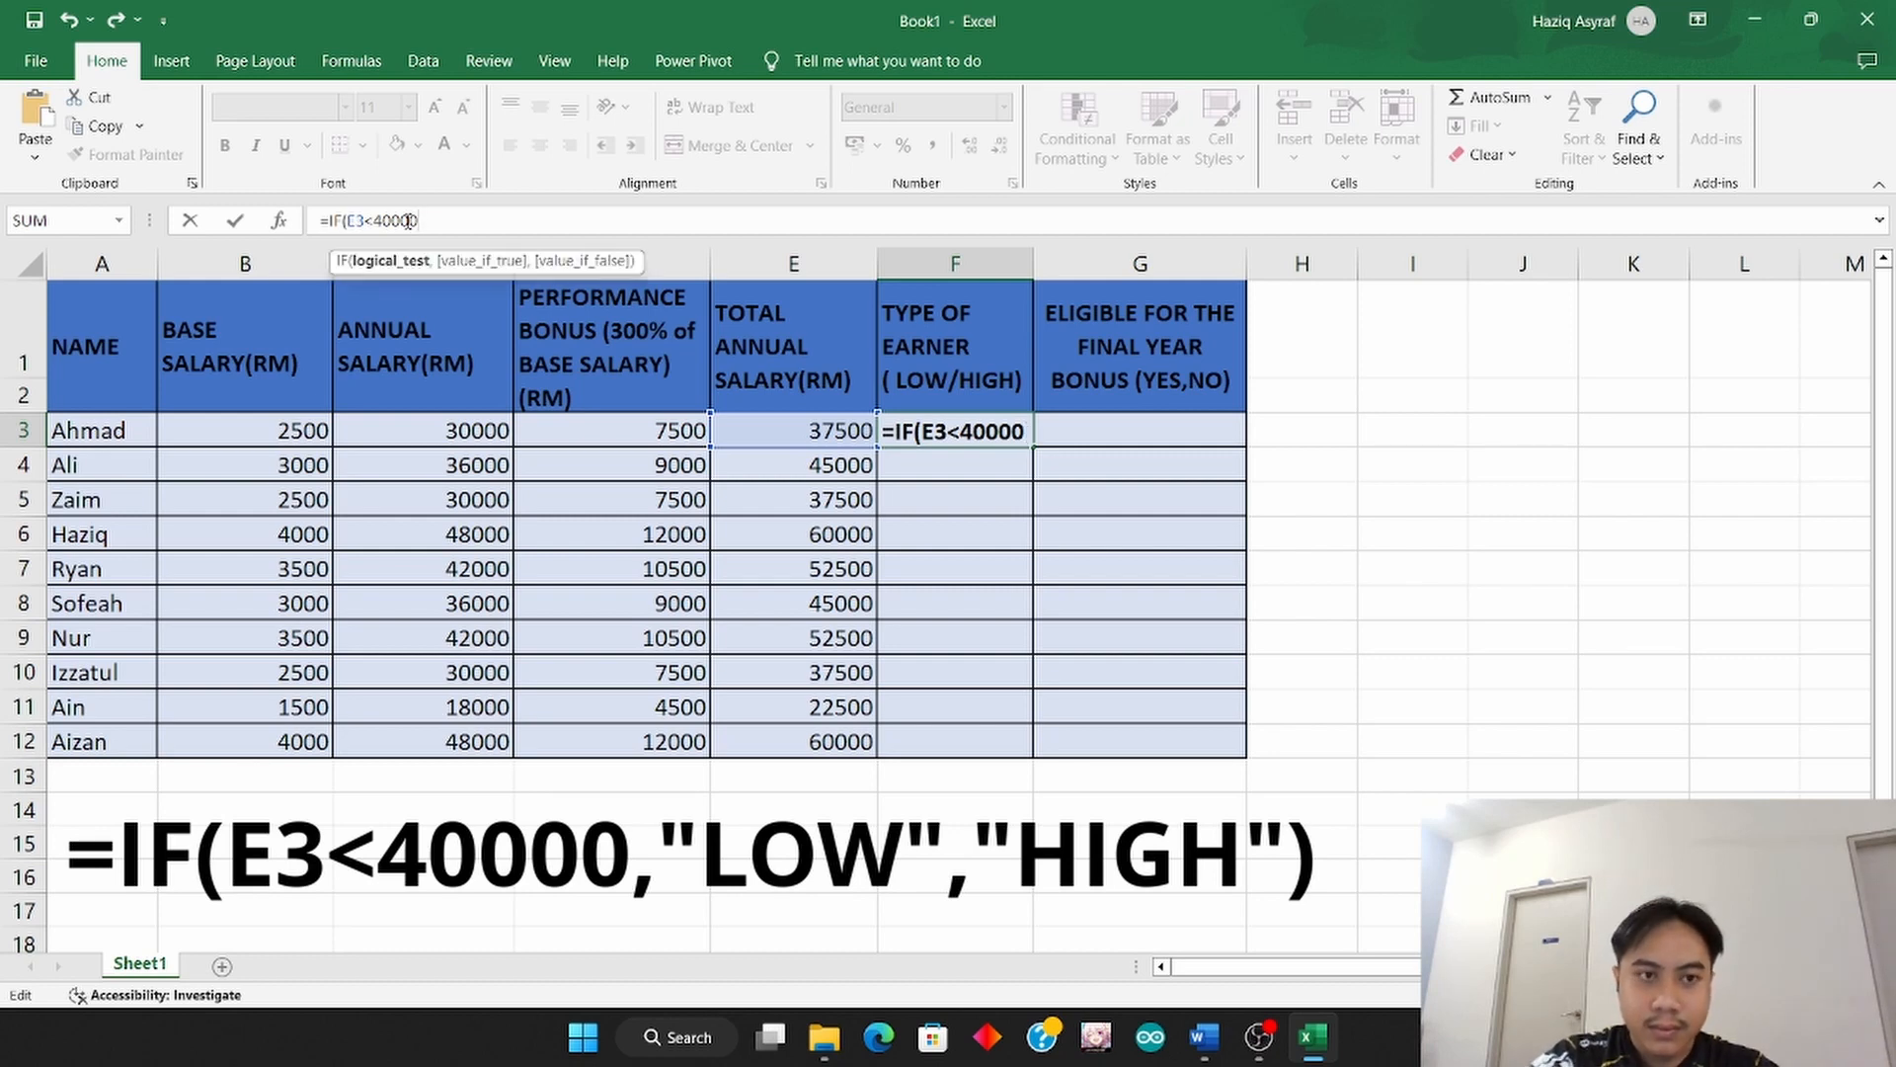
pyautogui.write(',')
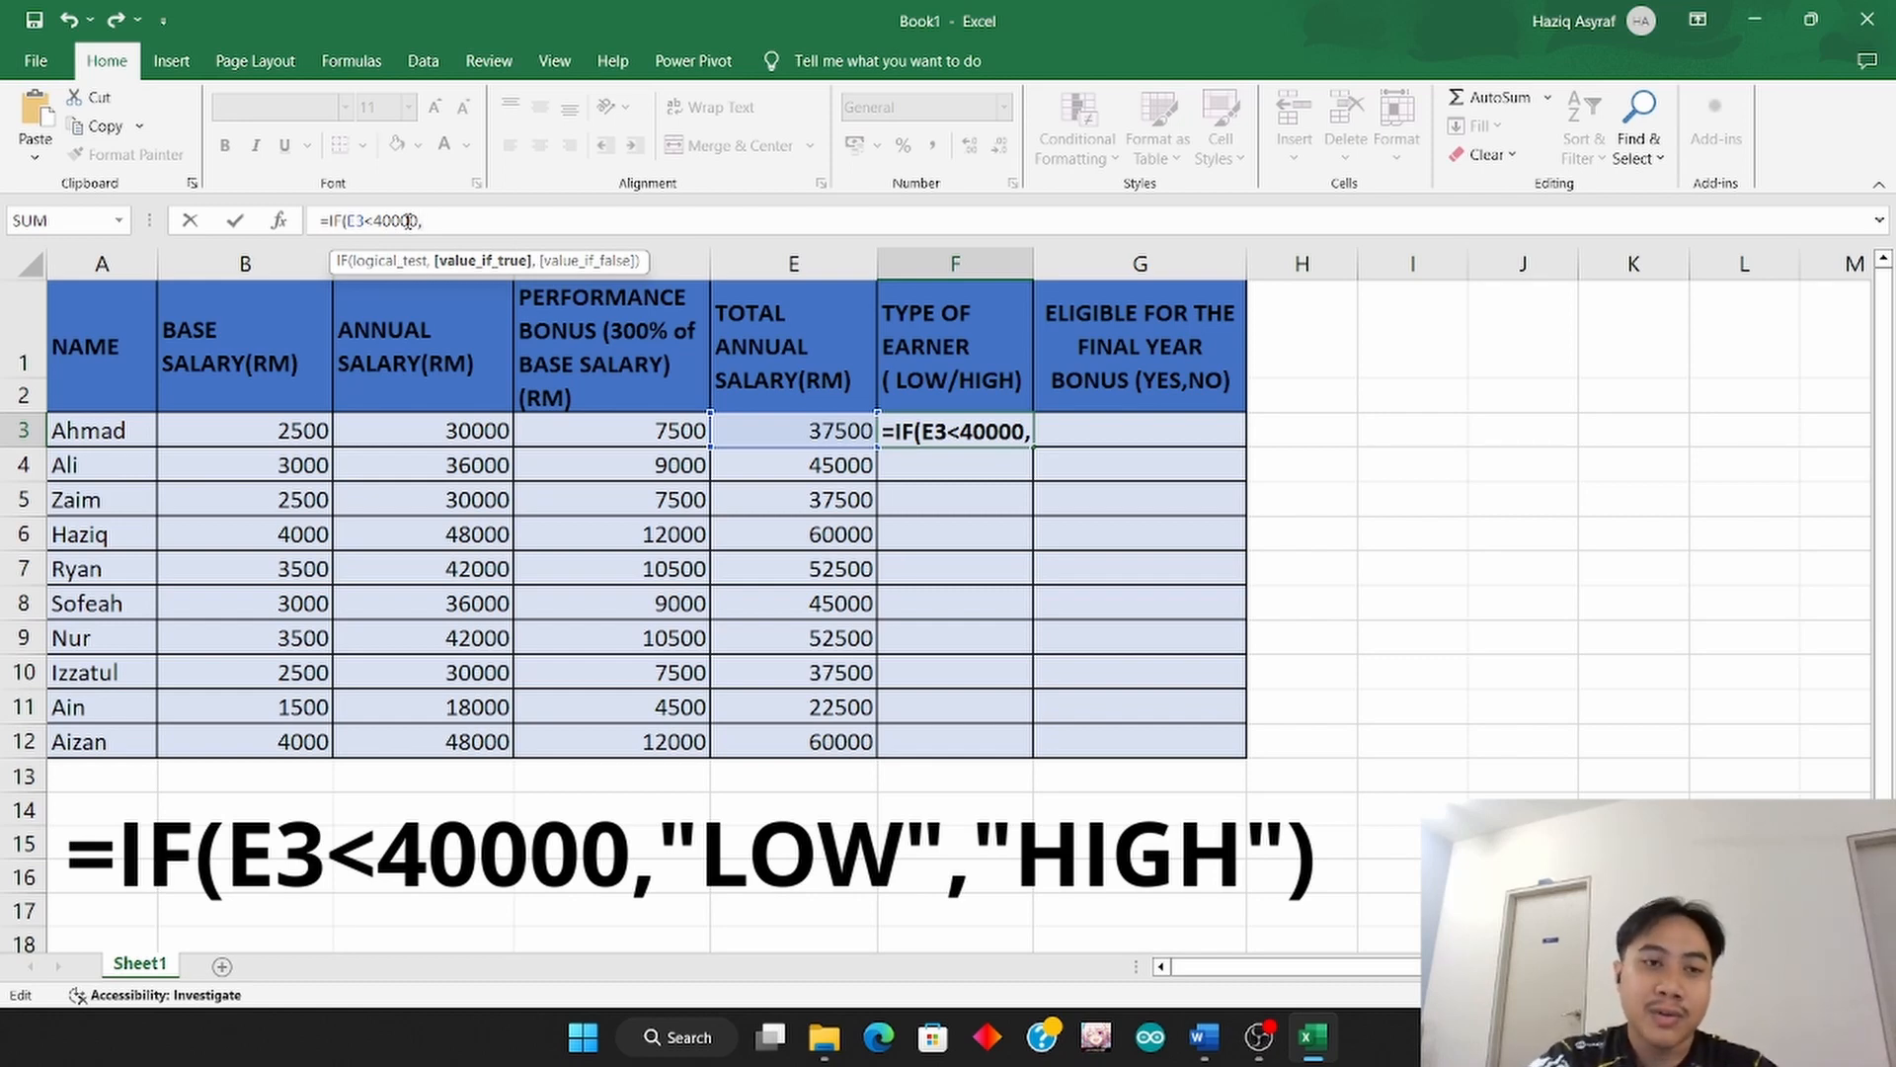
pyautogui.write(';')
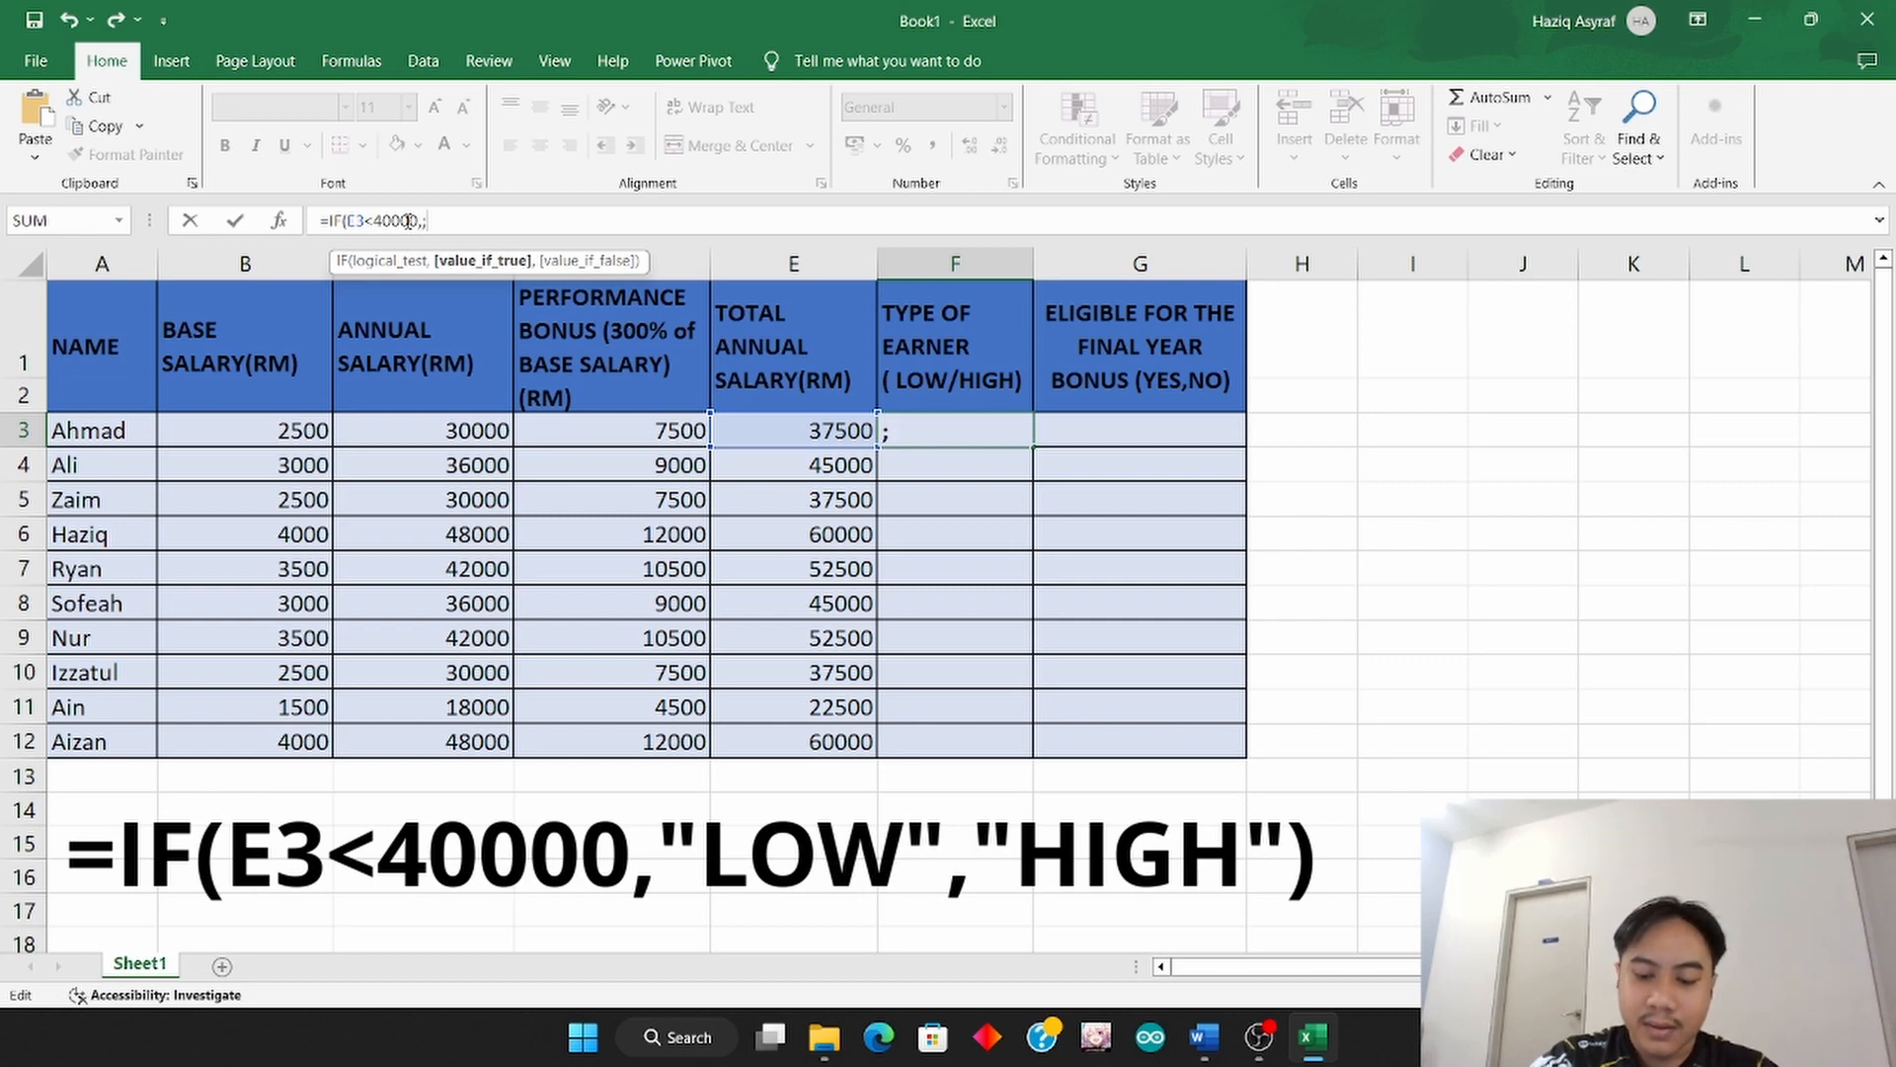
pyautogui.press('BackSpace')
pyautogui.write('"L')
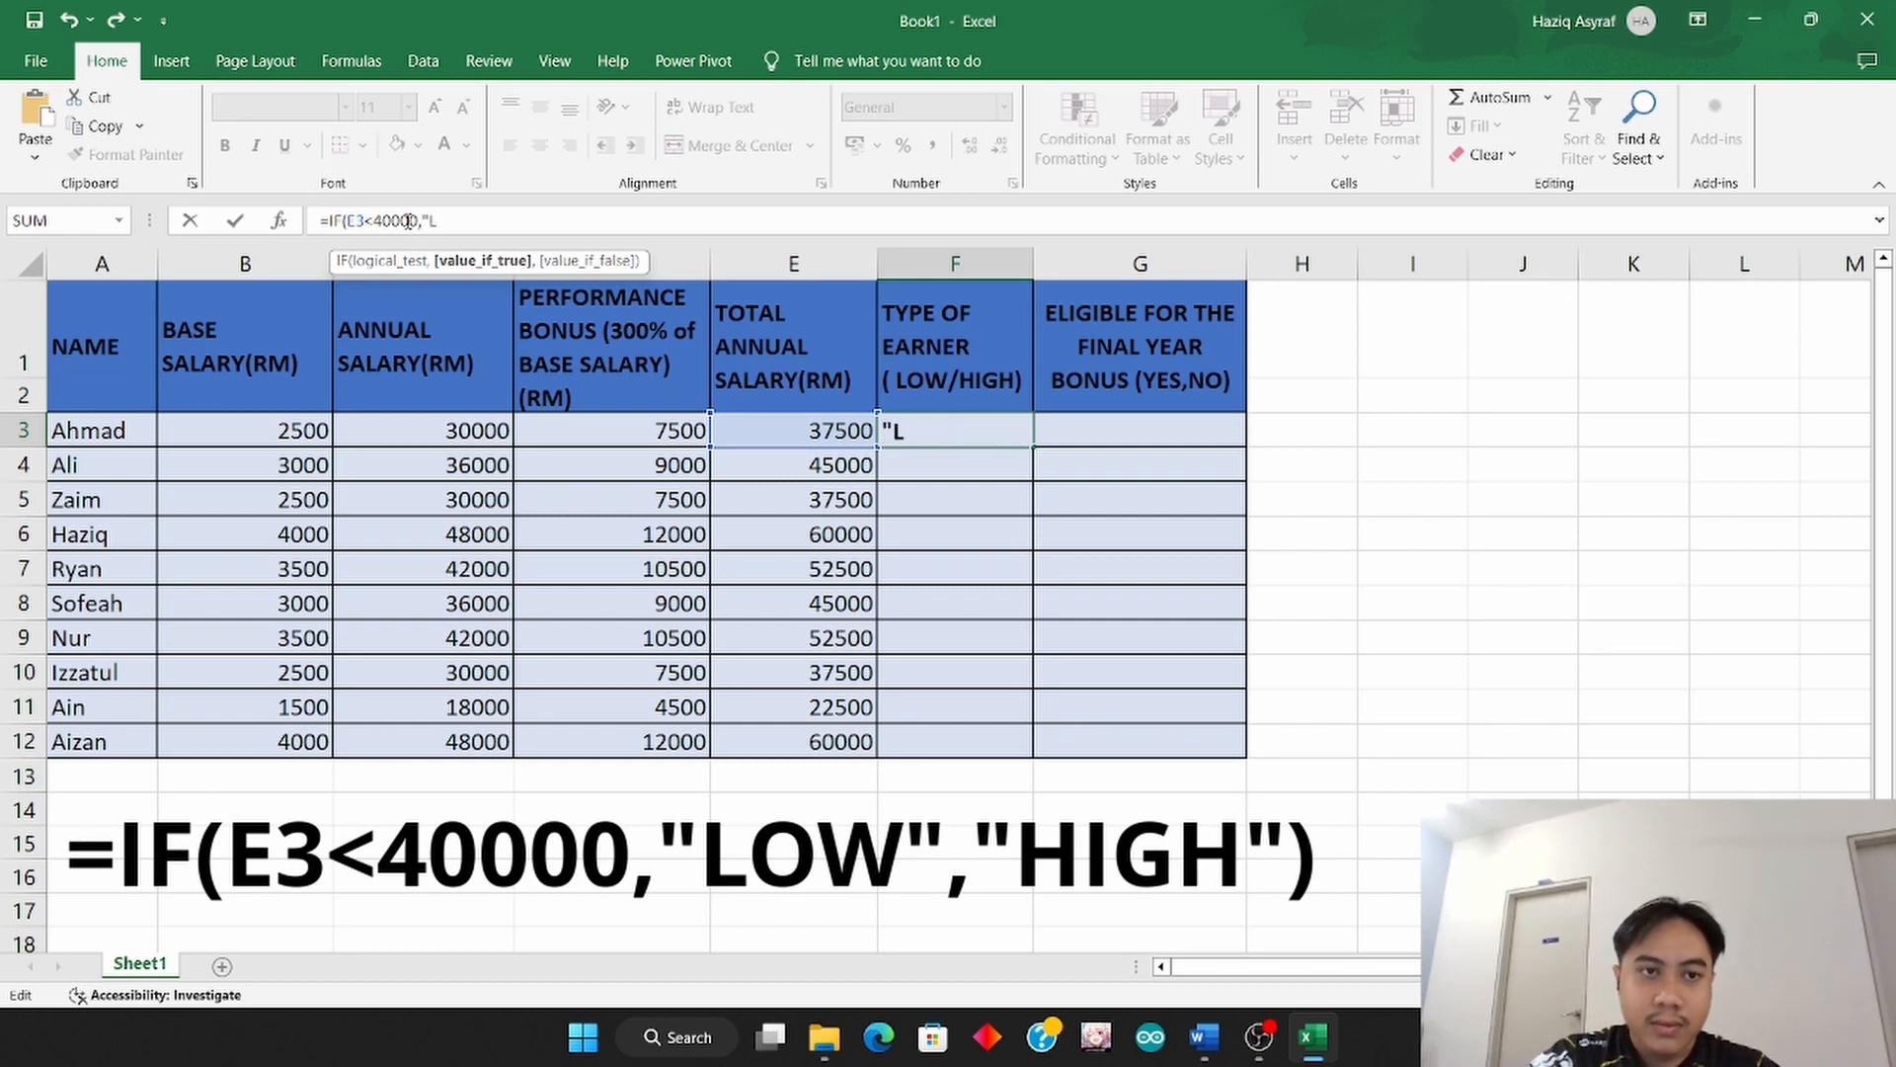
pyautogui.write('OW"')
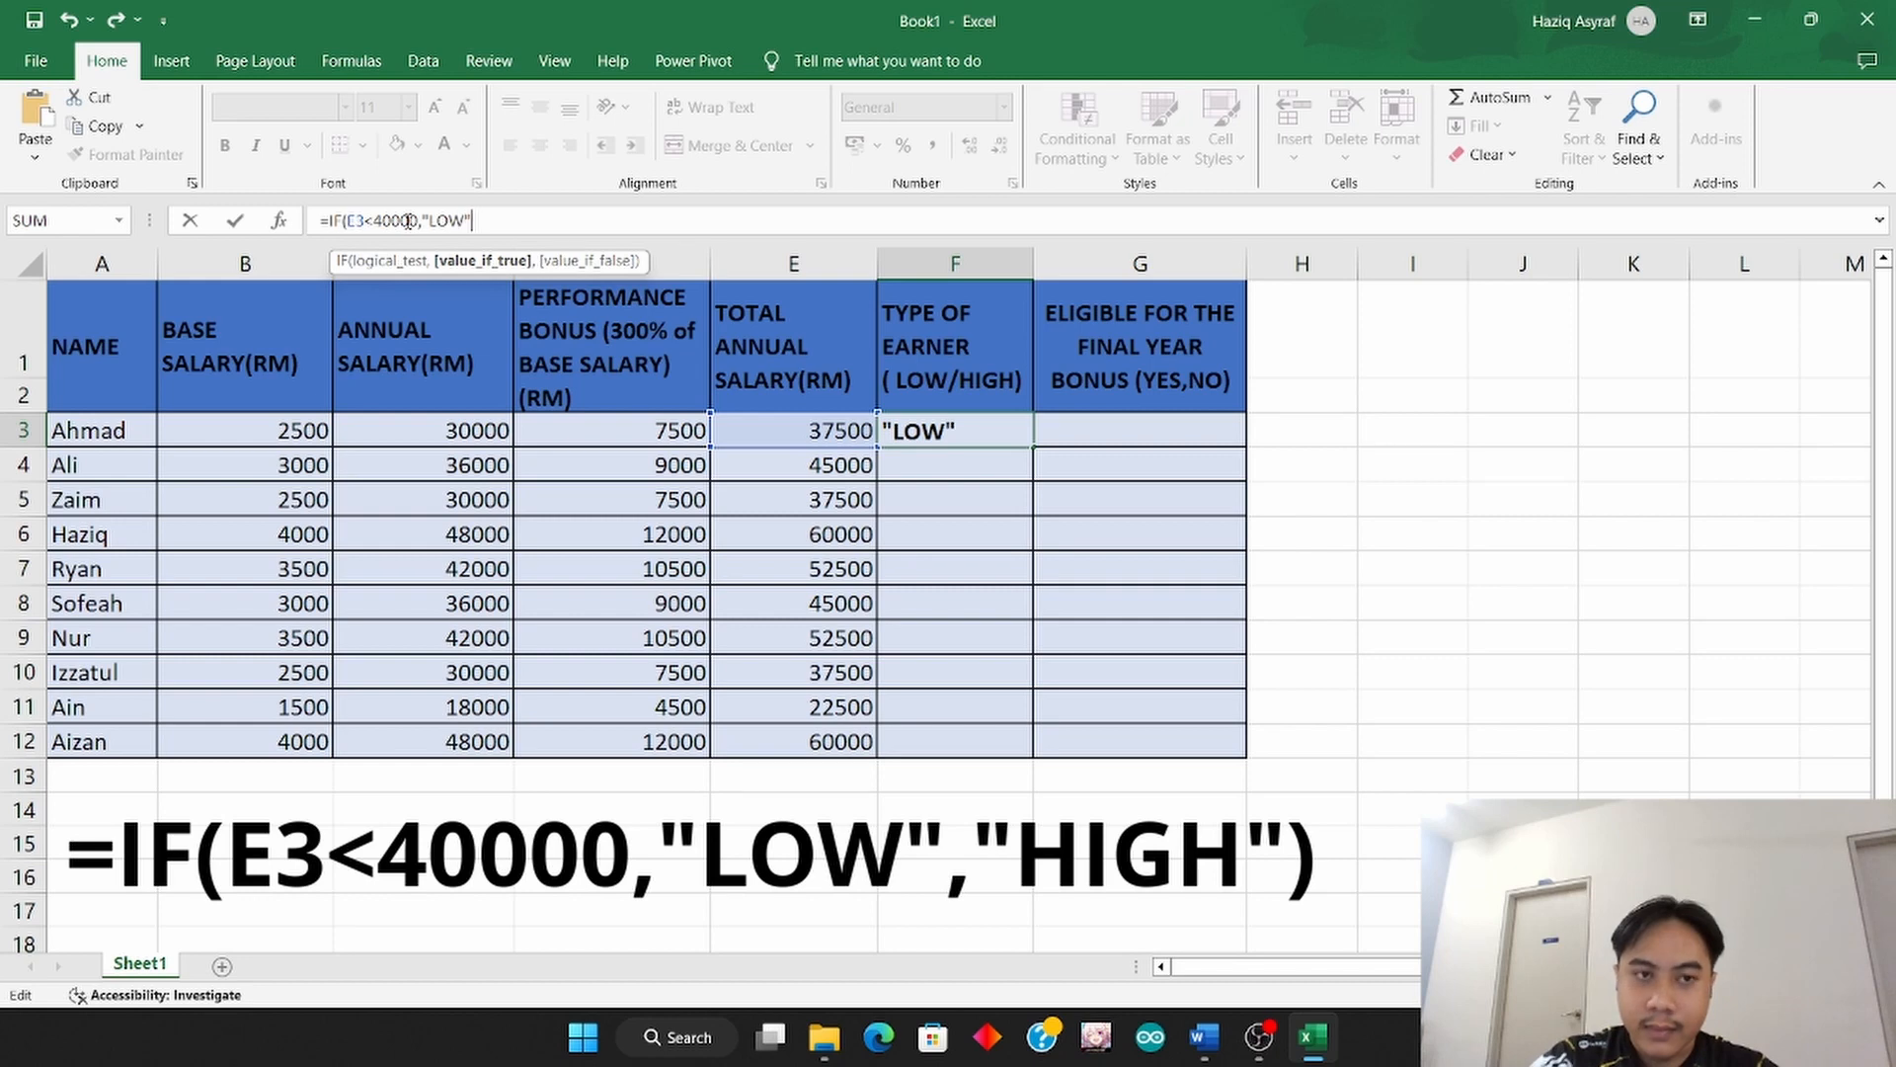
pyautogui.write(',')
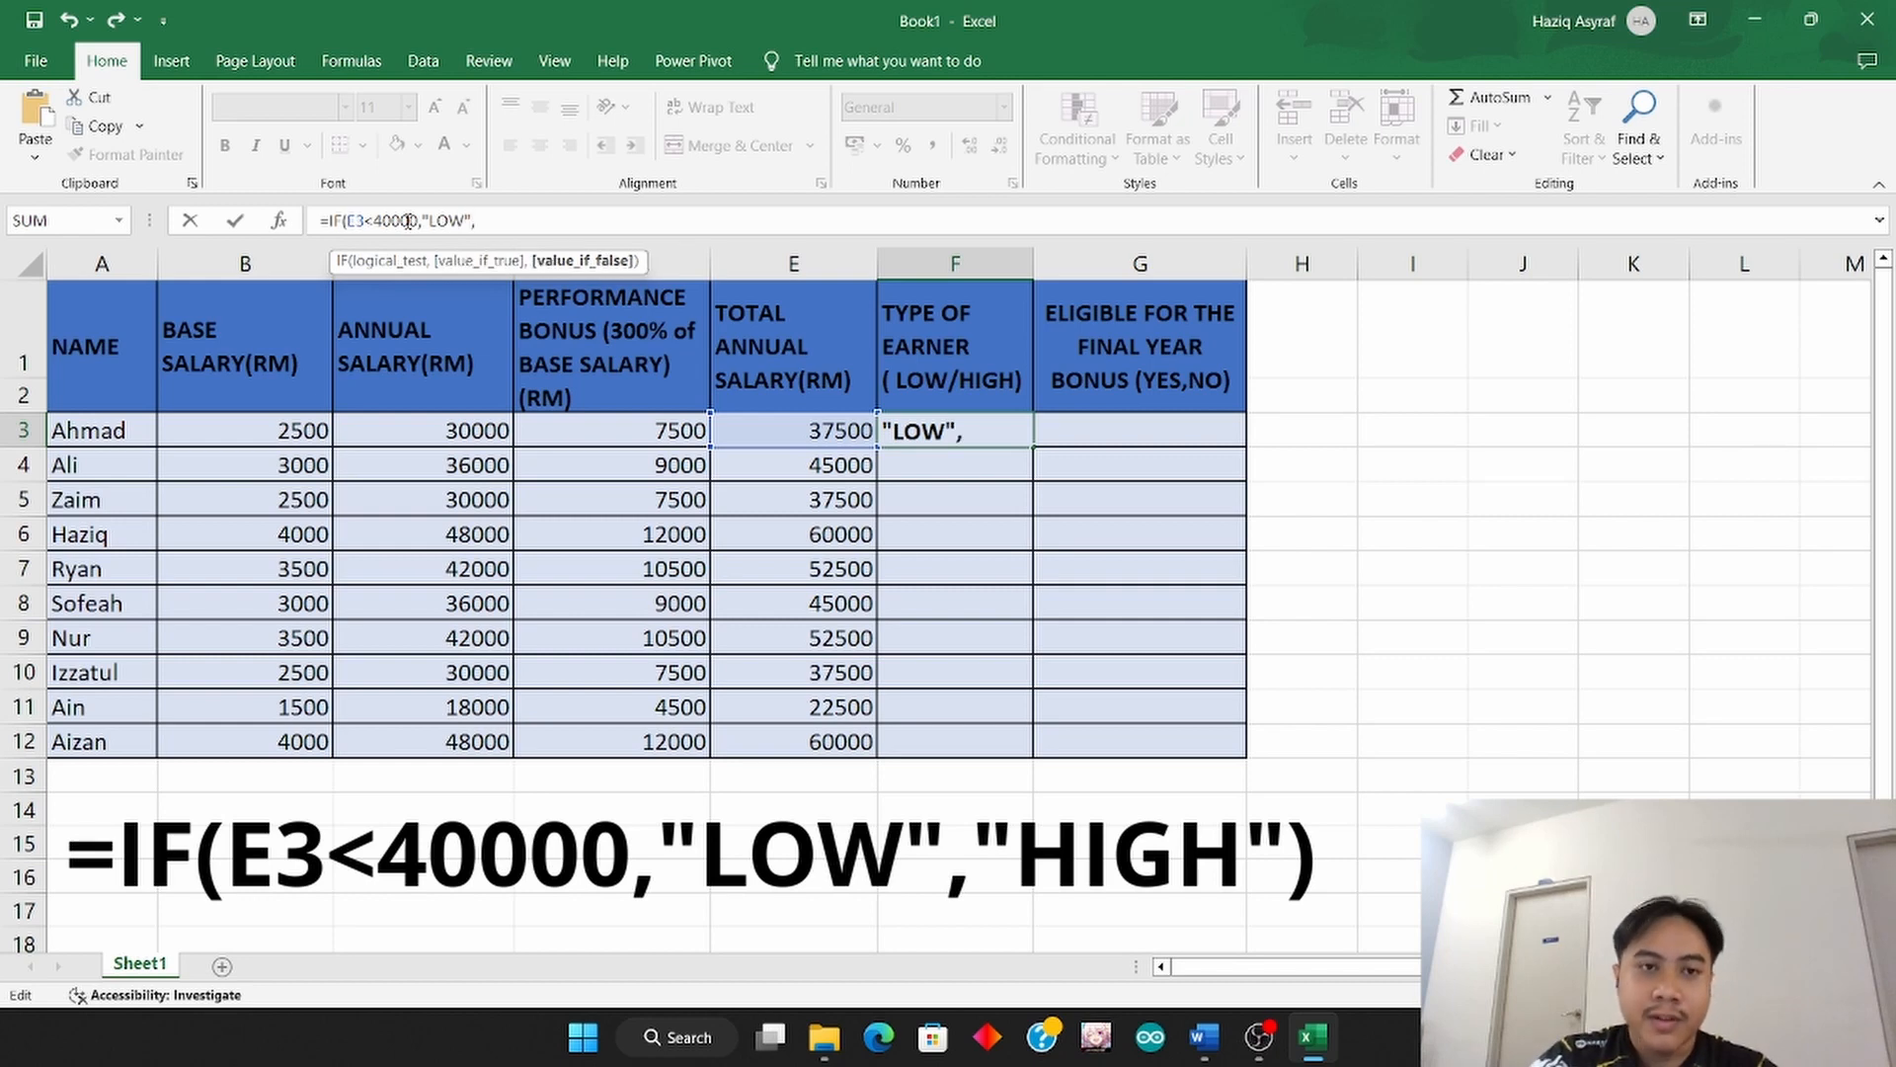
pyautogui.write('"')
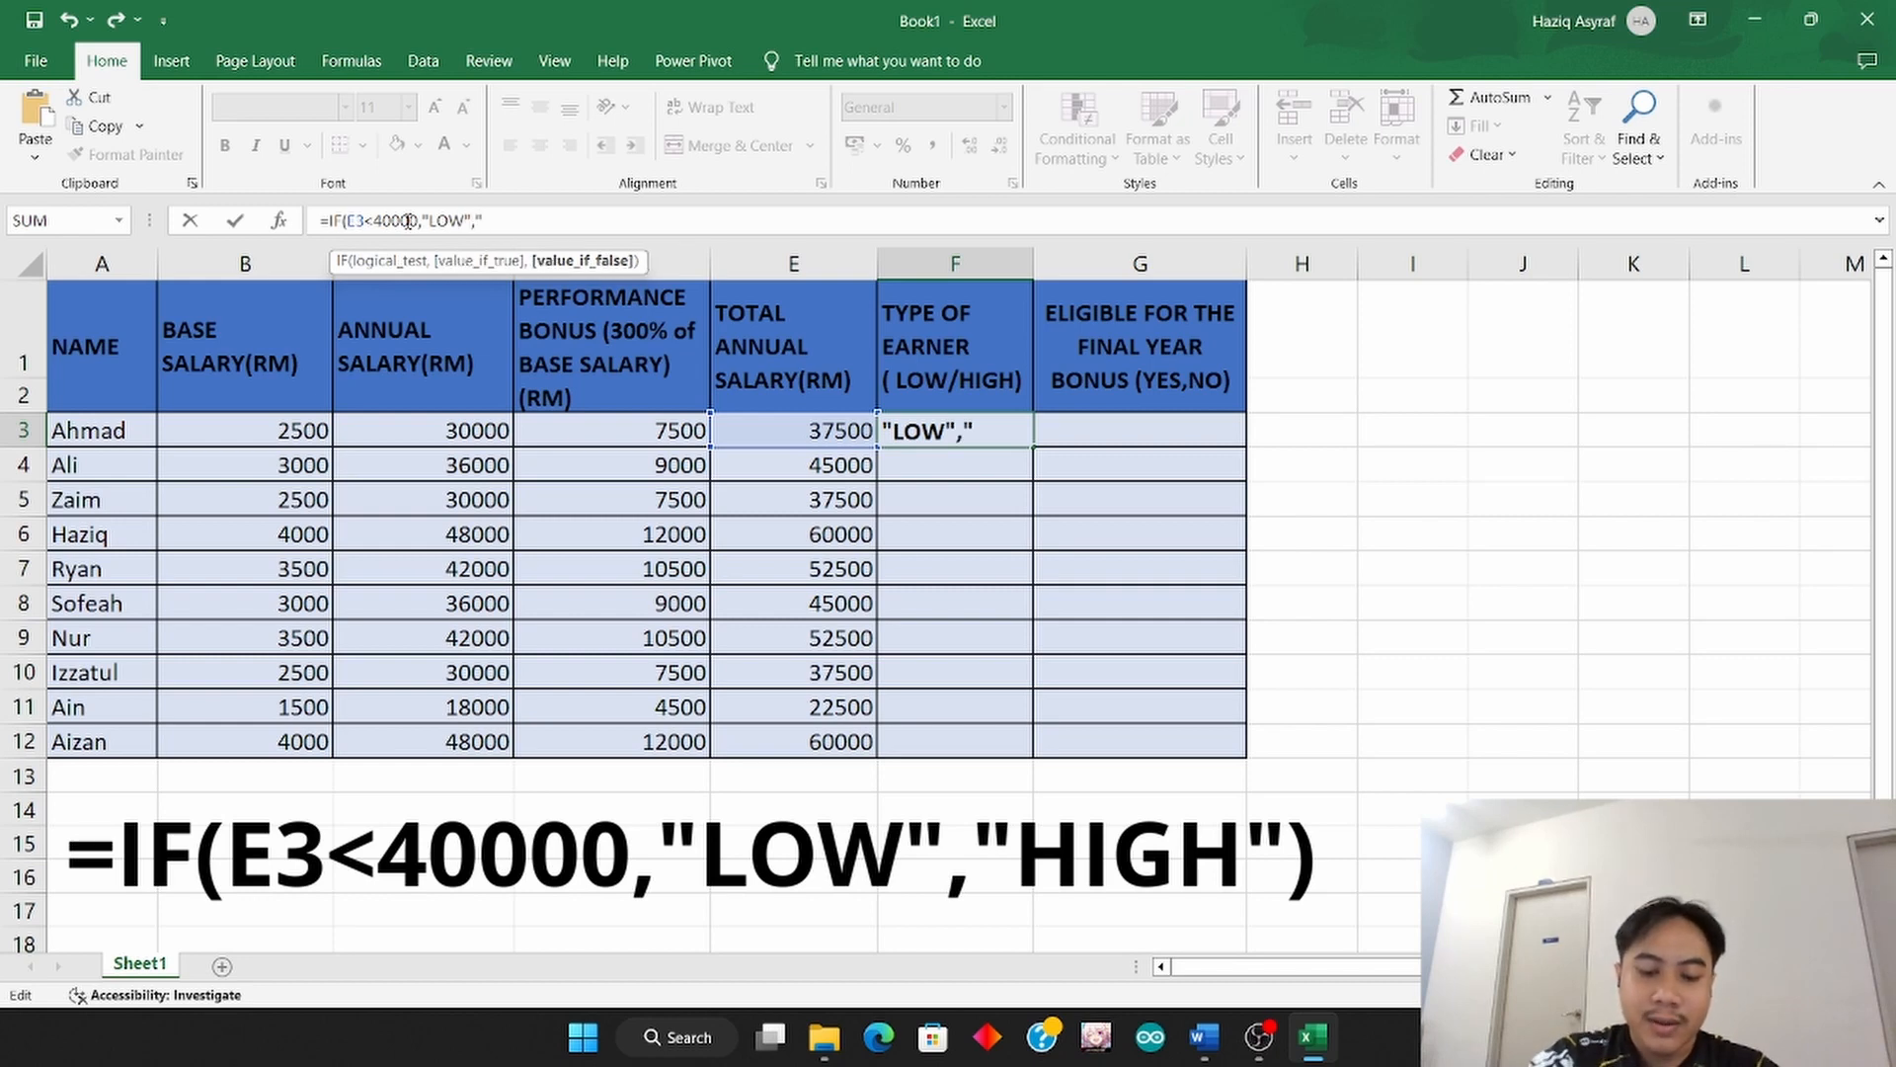
pyautogui.write('H')
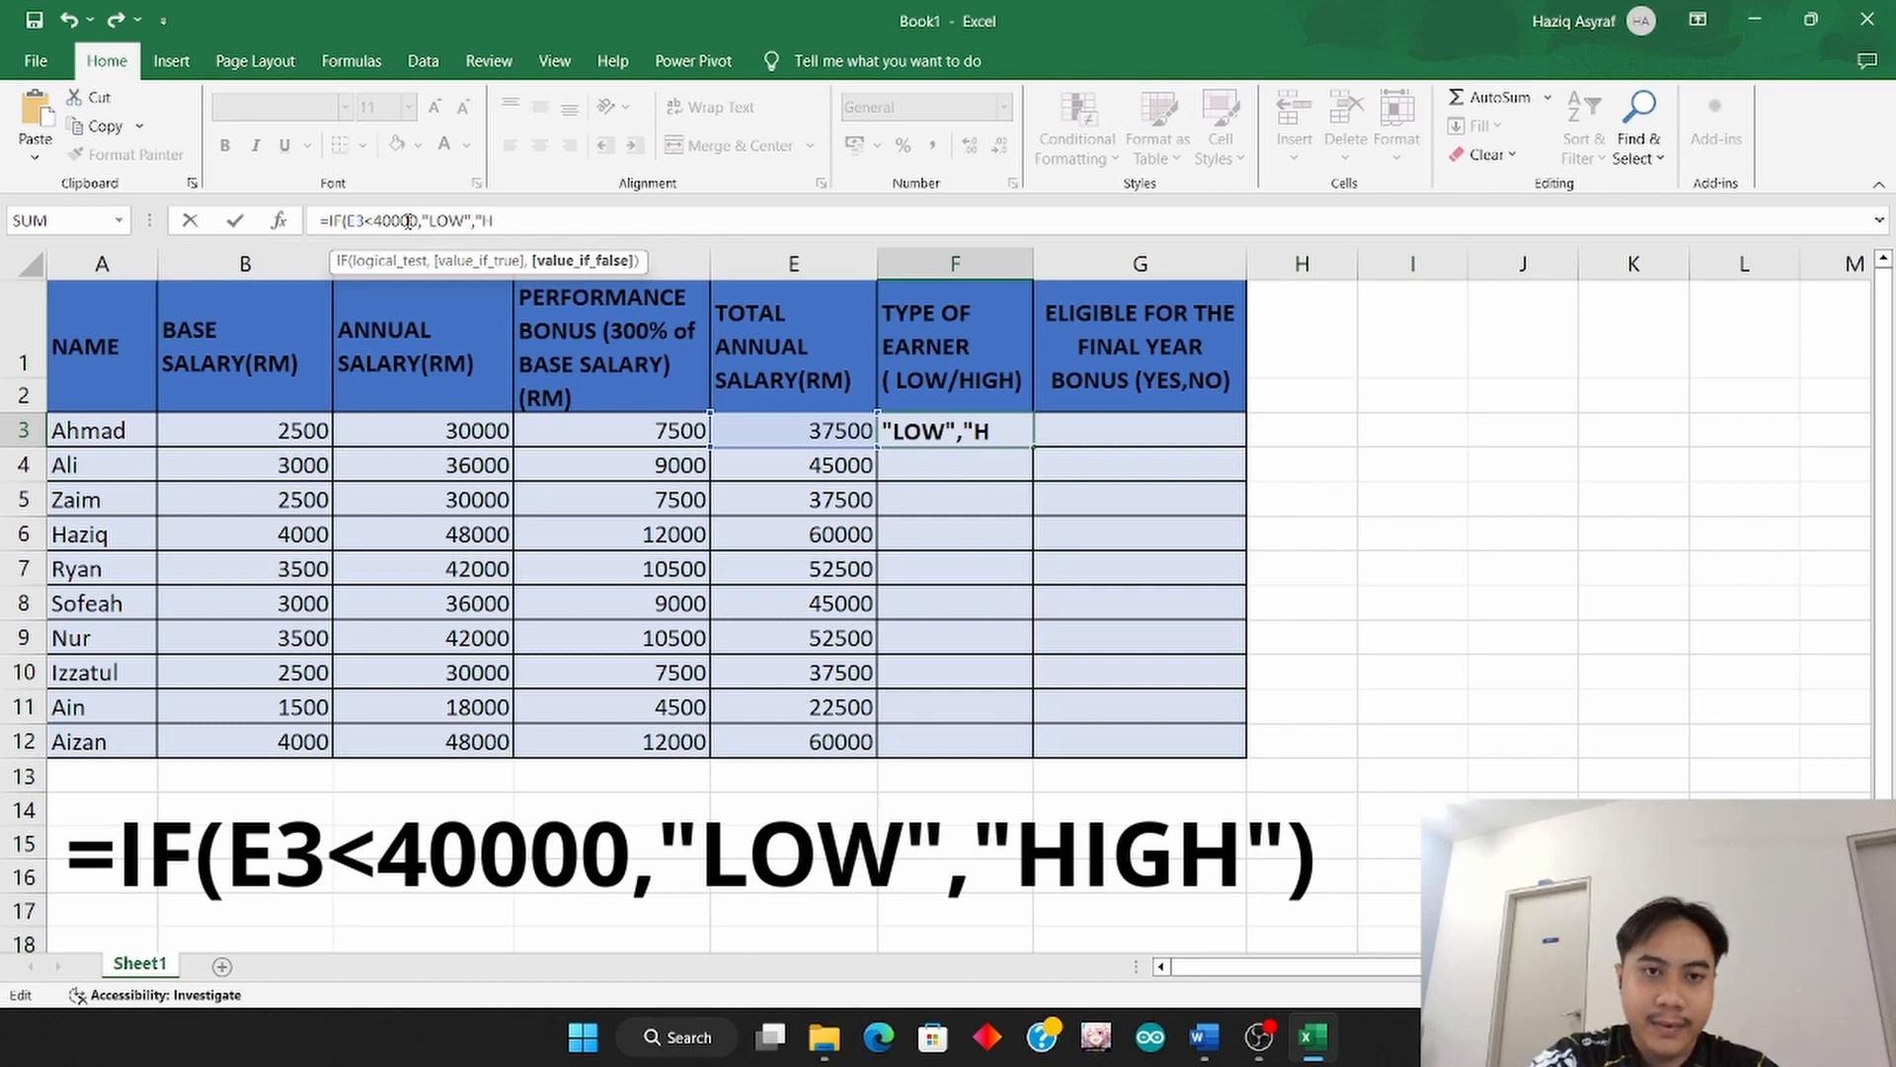
pyautogui.write('IGH')
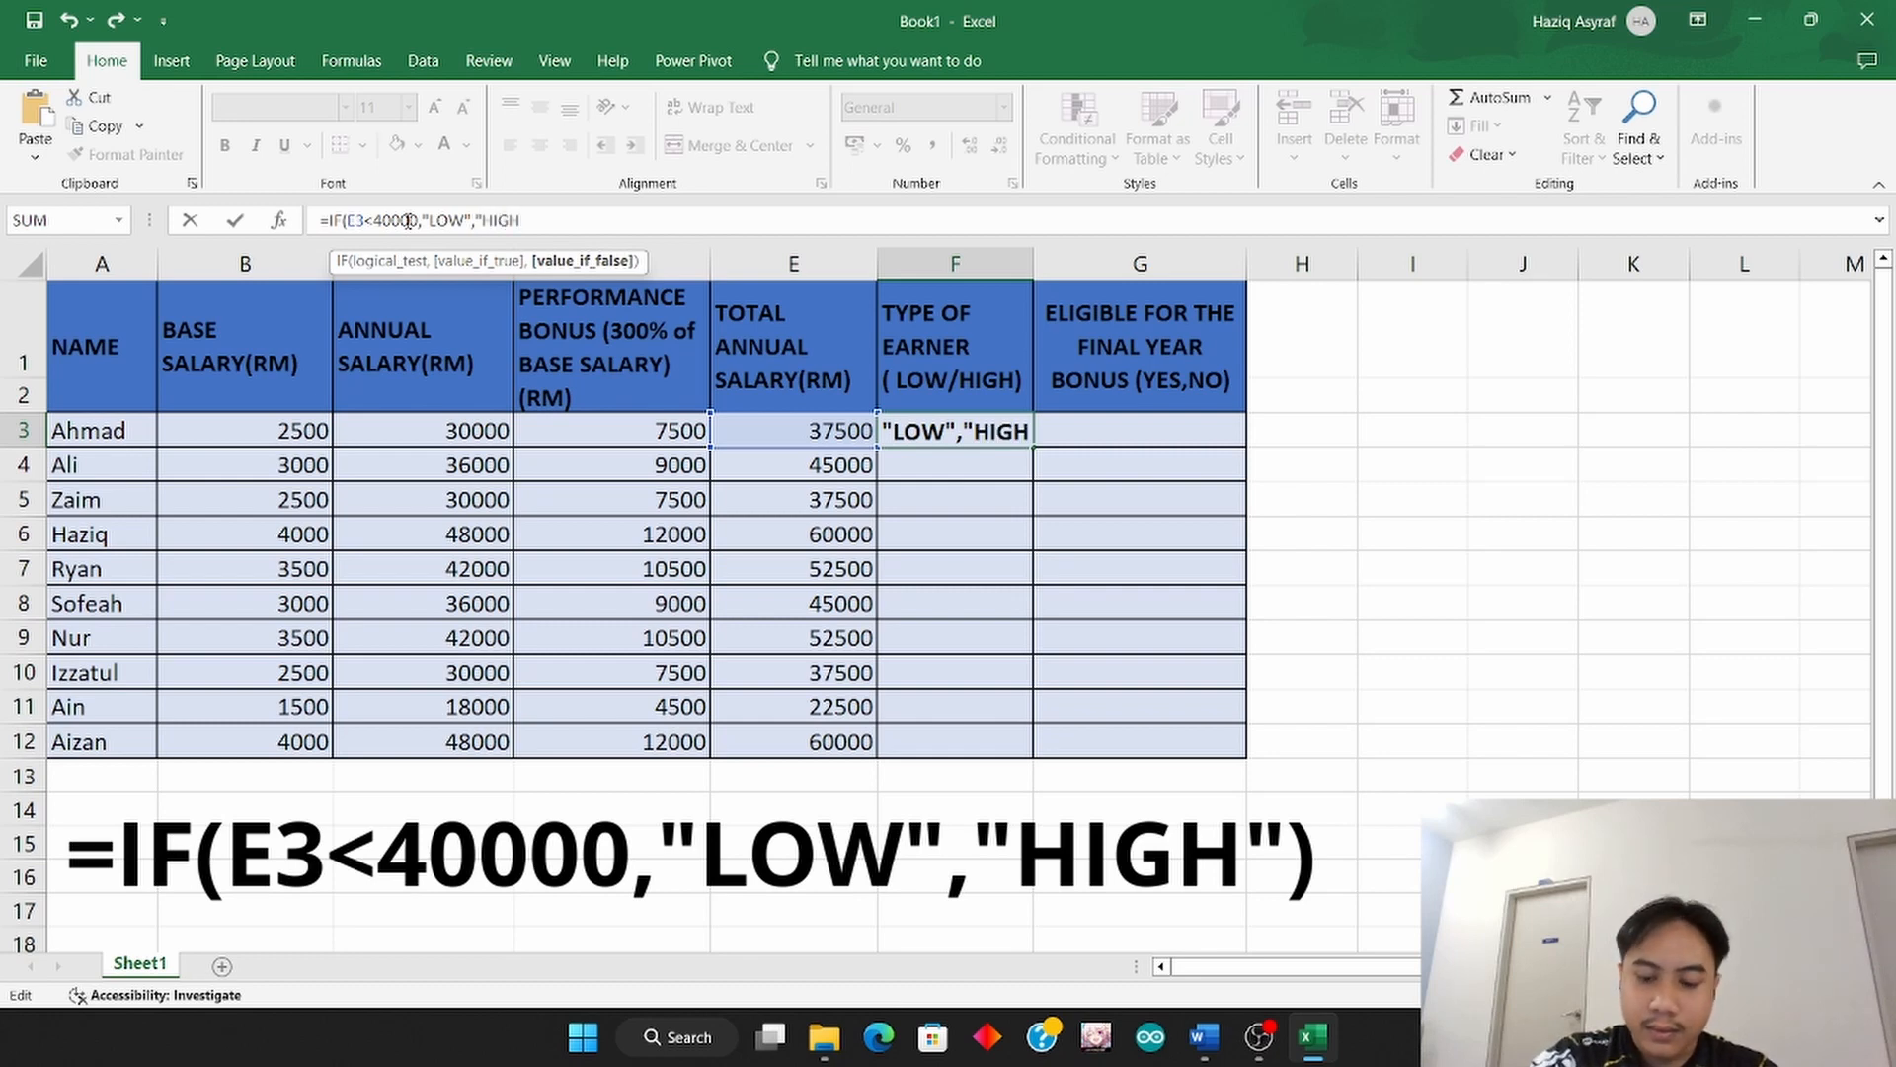
pyautogui.write('")')
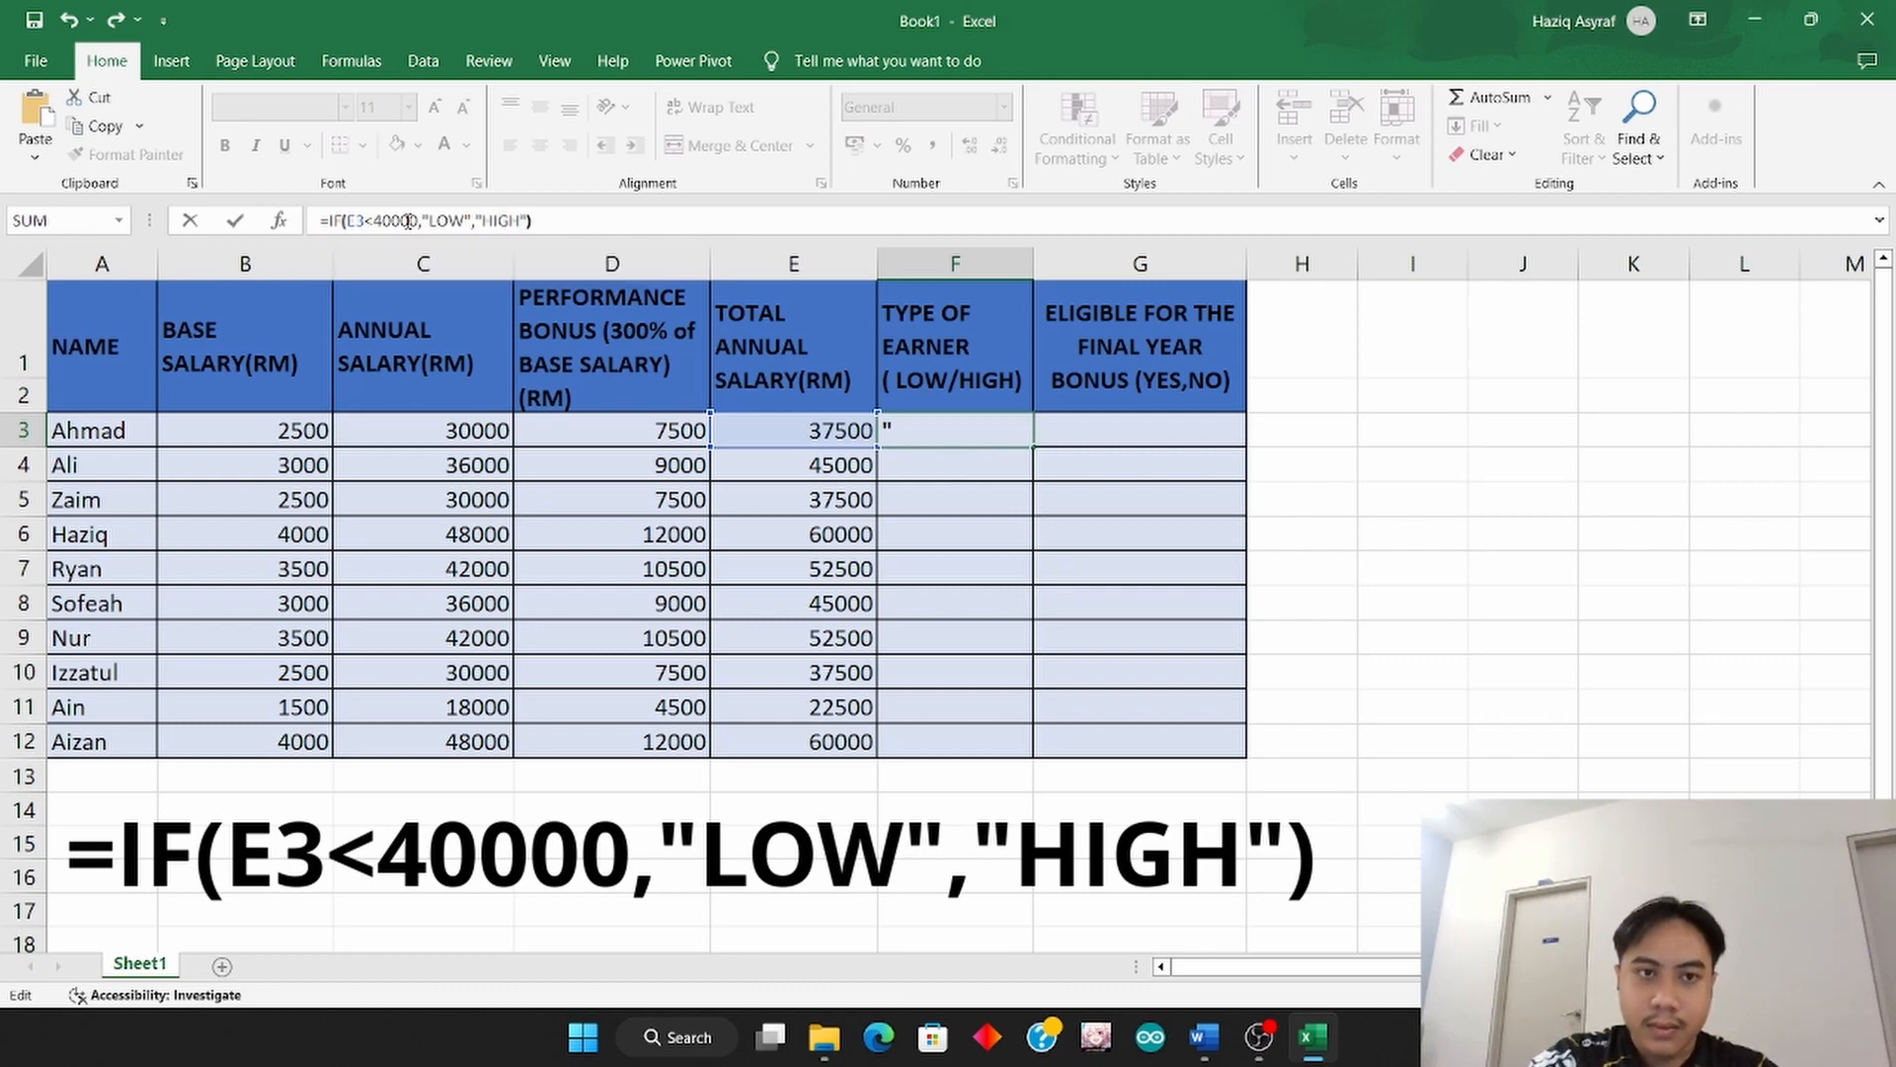
pyautogui.press('Return')
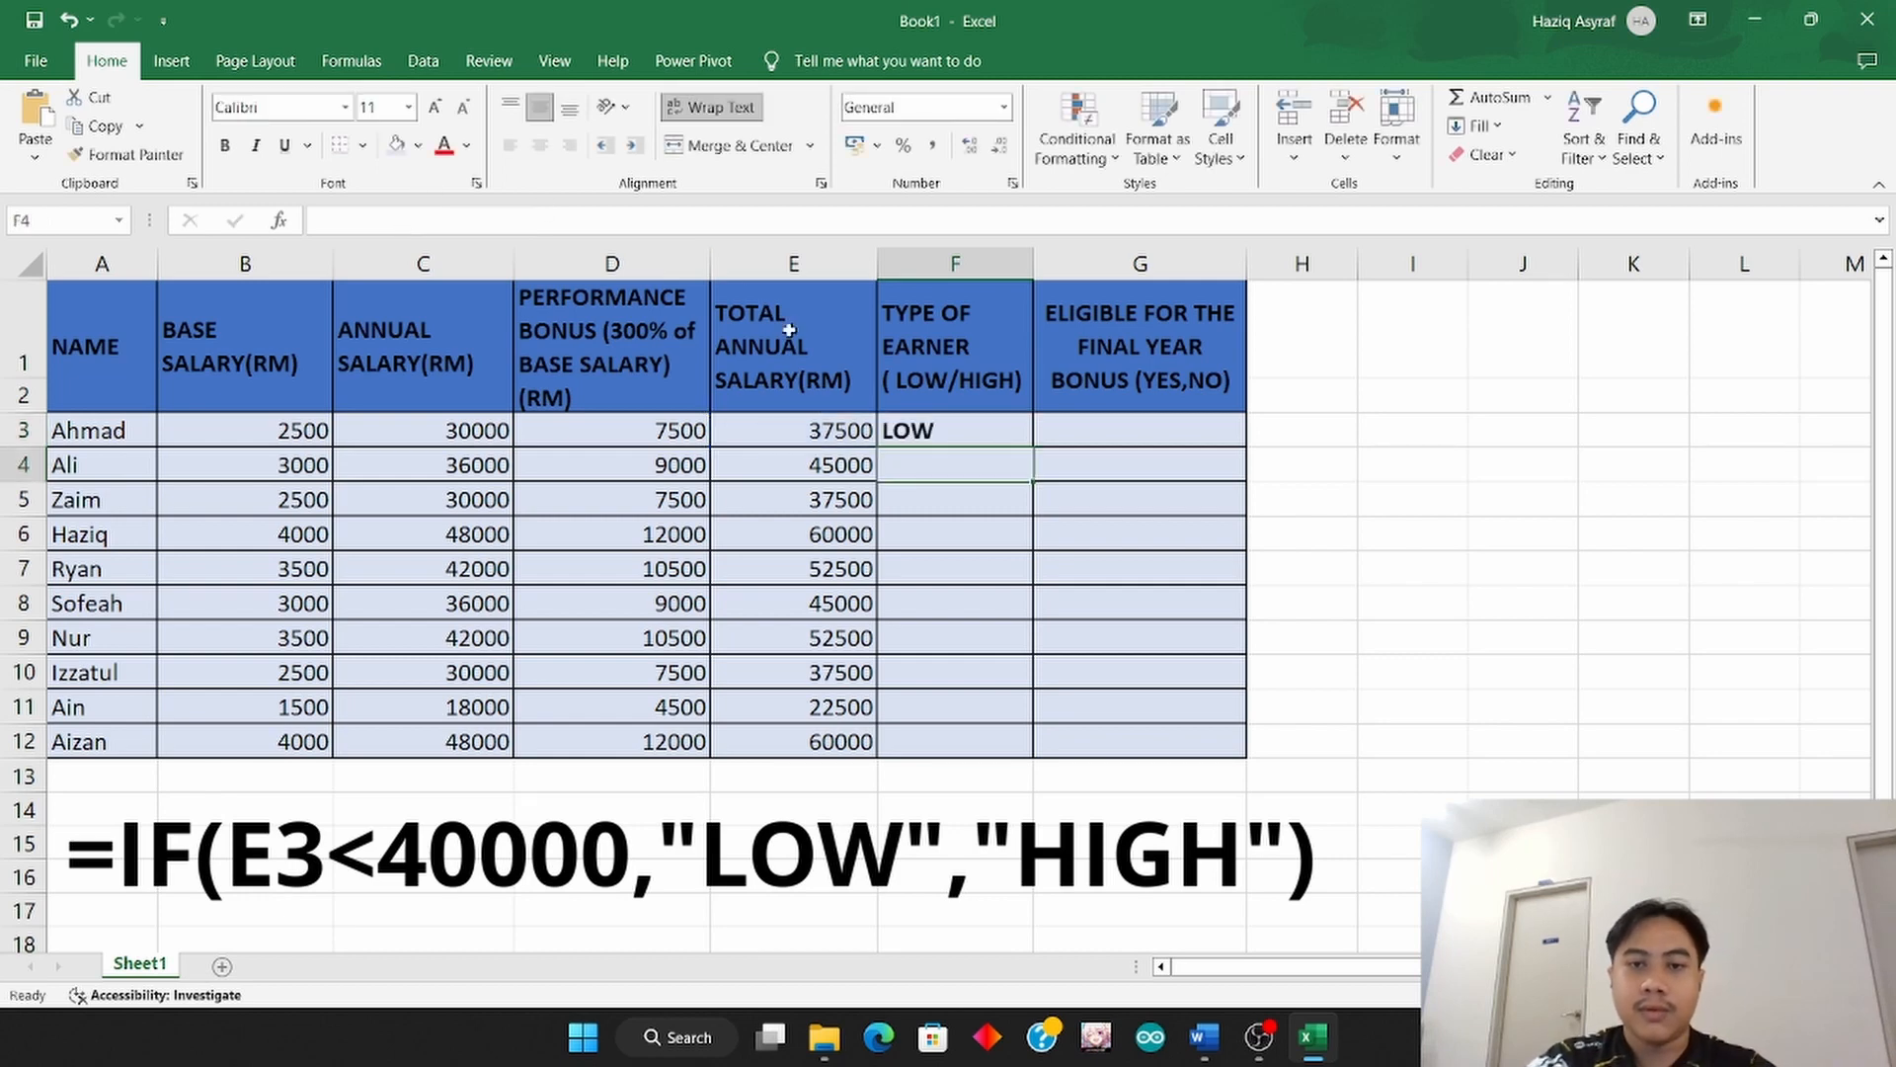
# Remove the bold formatting from F3 and fill its type of earner formula down through F12.
pyautogui.click(894, 433)
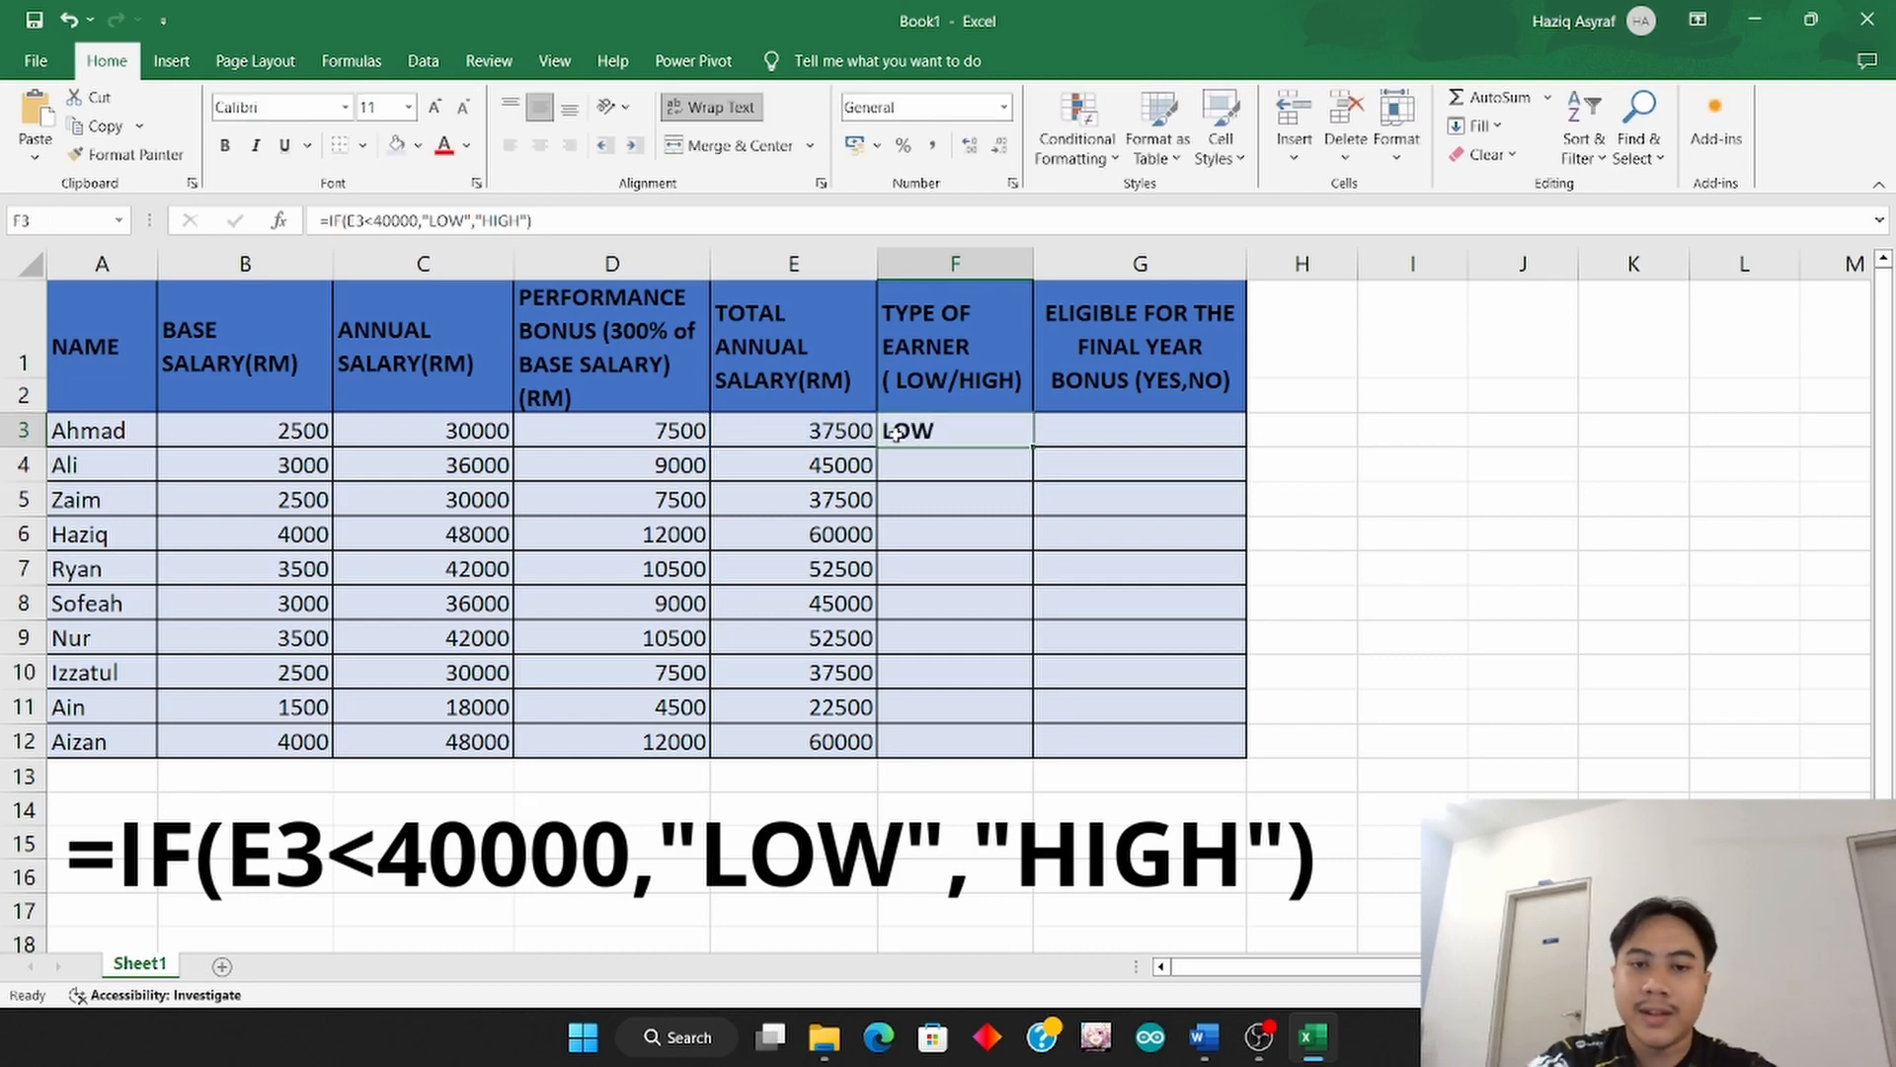
pyautogui.click(225, 148)
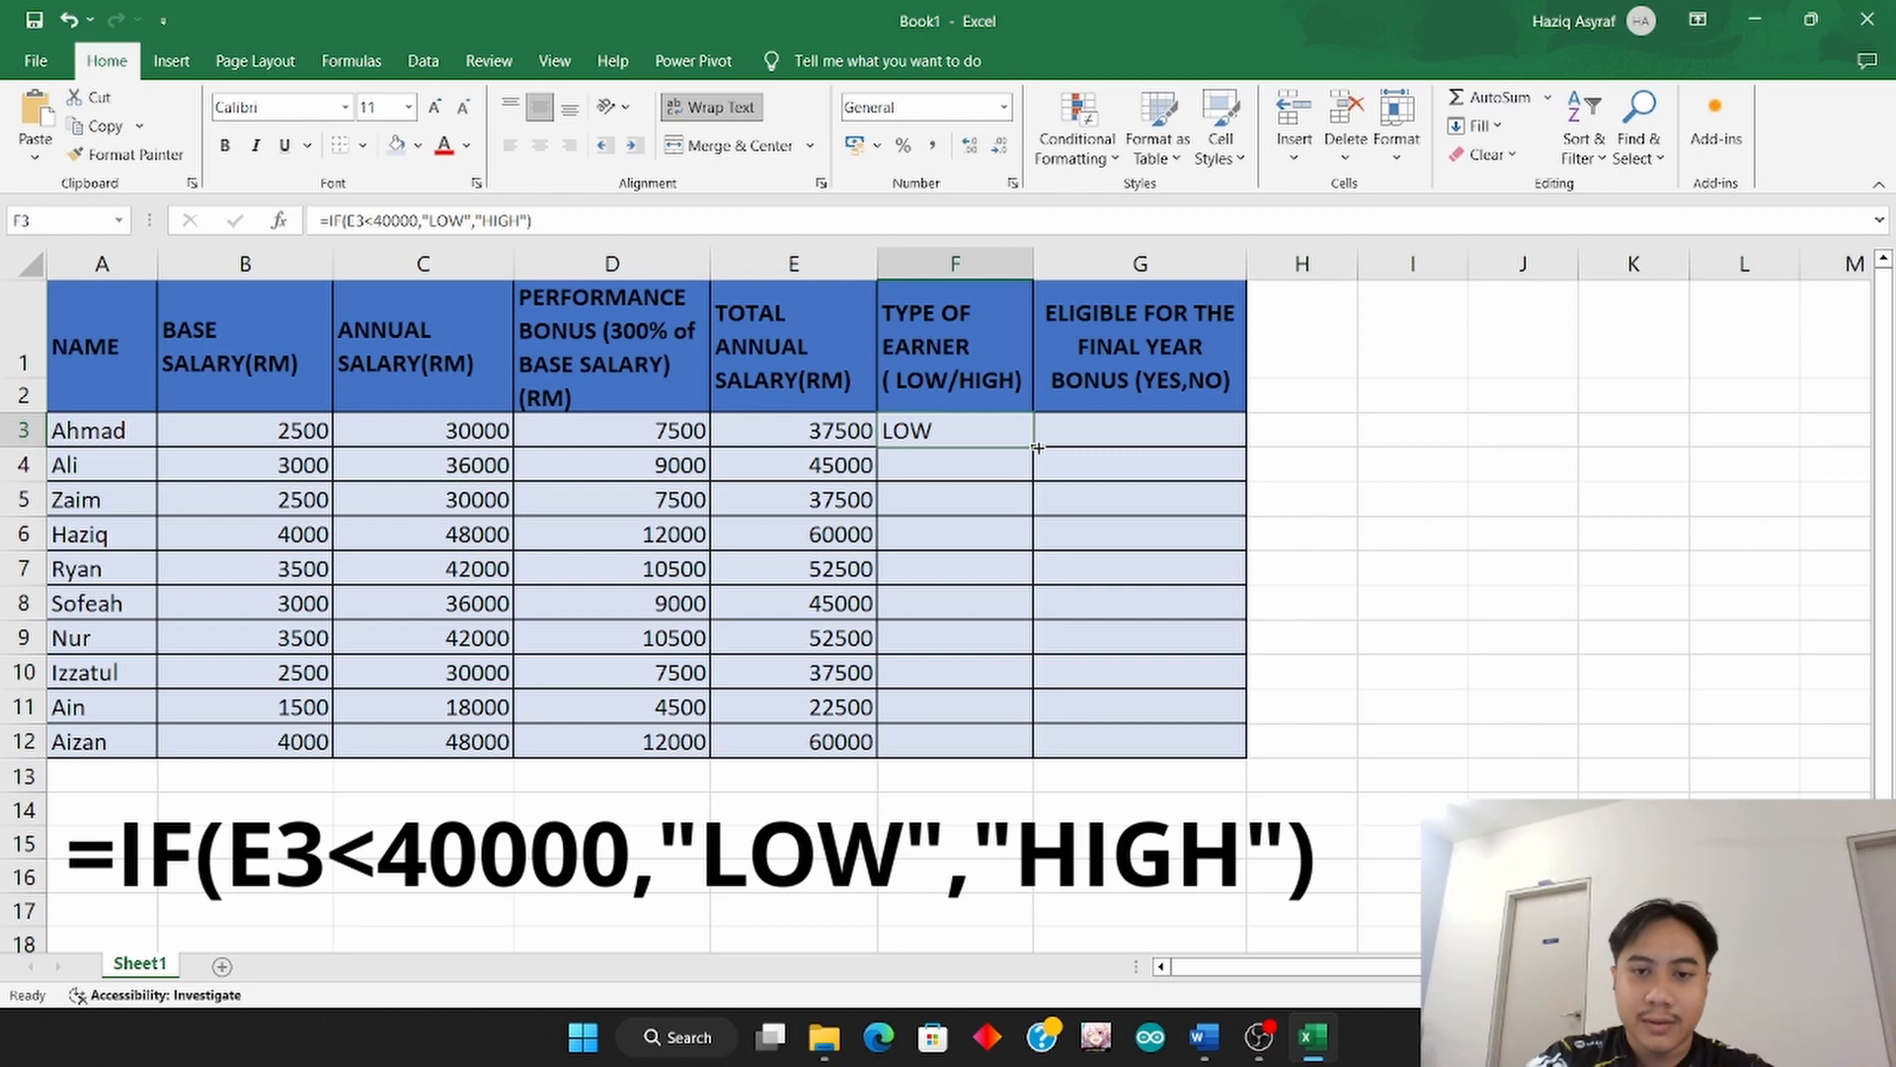
pyautogui.moveTo(1036, 445); pyautogui.dragTo(1027, 756)
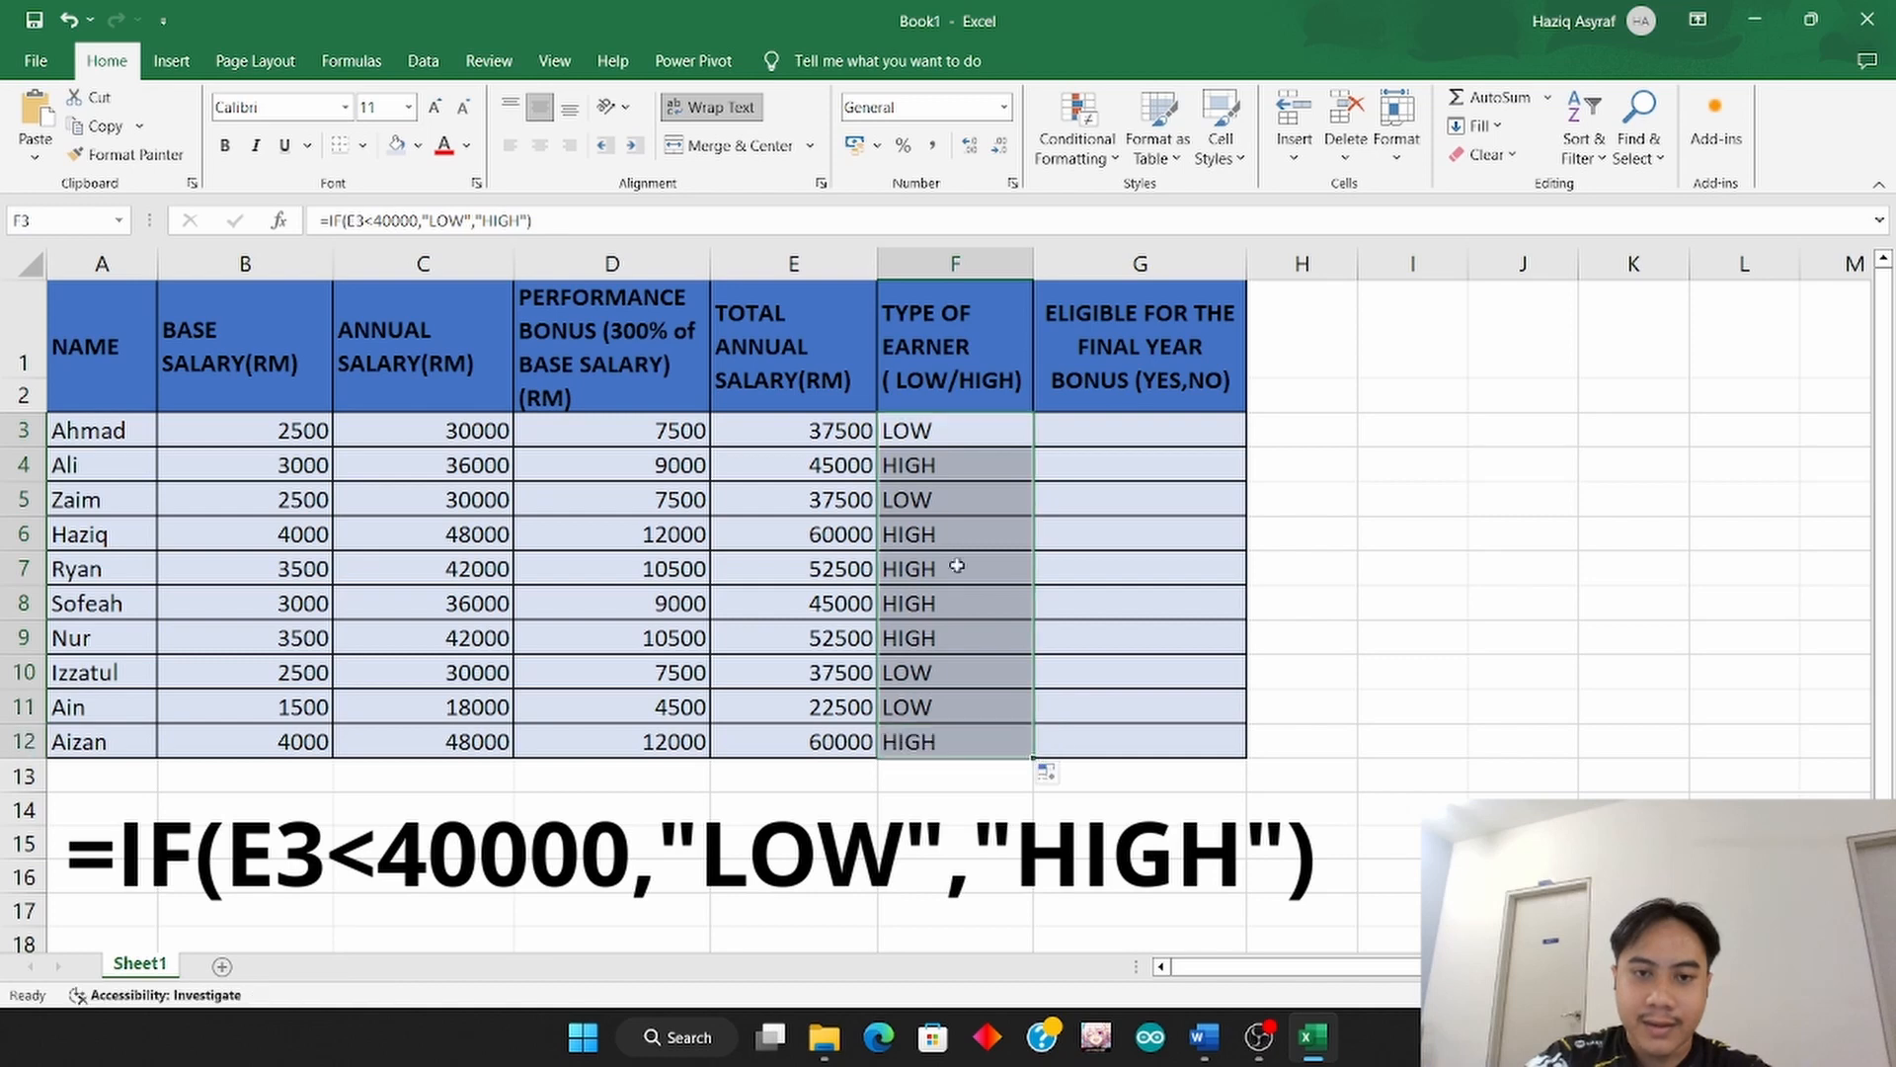
pyautogui.click(915, 431)
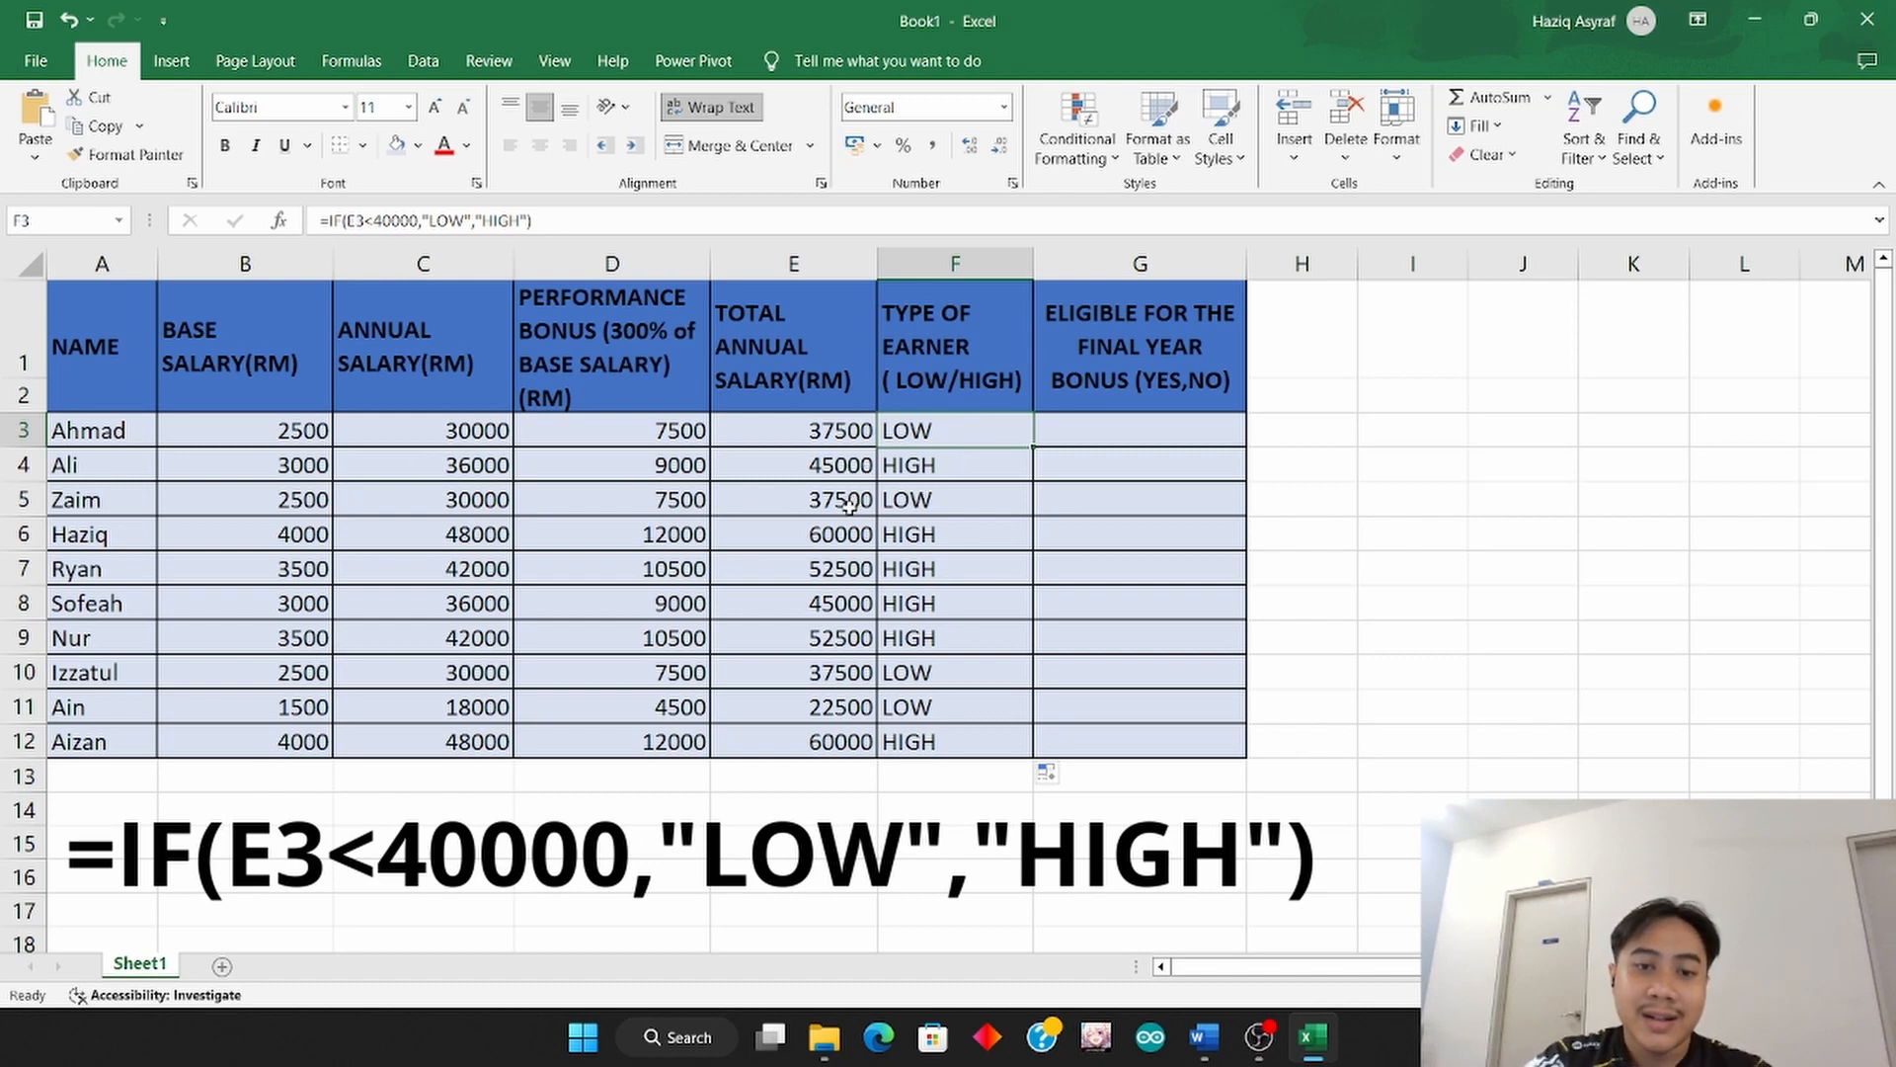
# Compare the employees' total annual salary and type of earner cells in columns E and F with the final year bonus eligibility column.
pyautogui.click(880, 535)
pyautogui.click(958, 559)
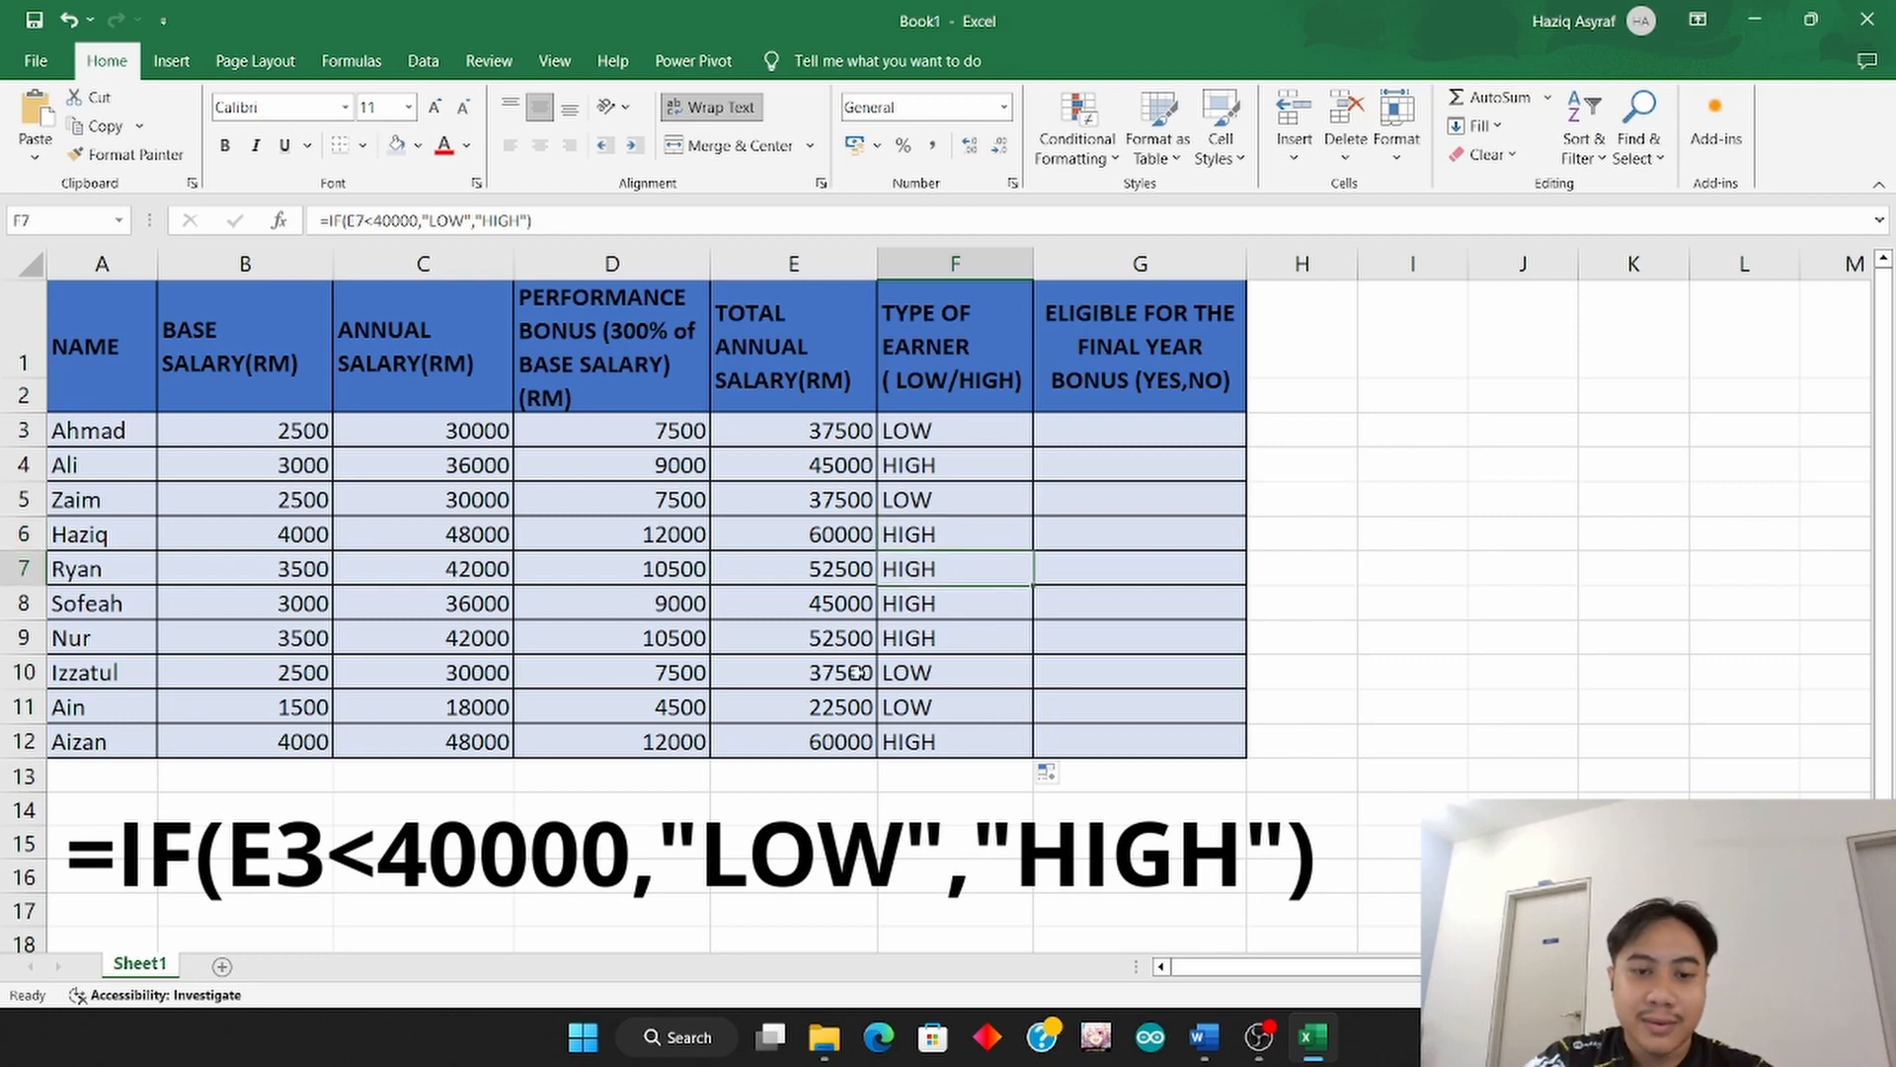
pyautogui.click(847, 548)
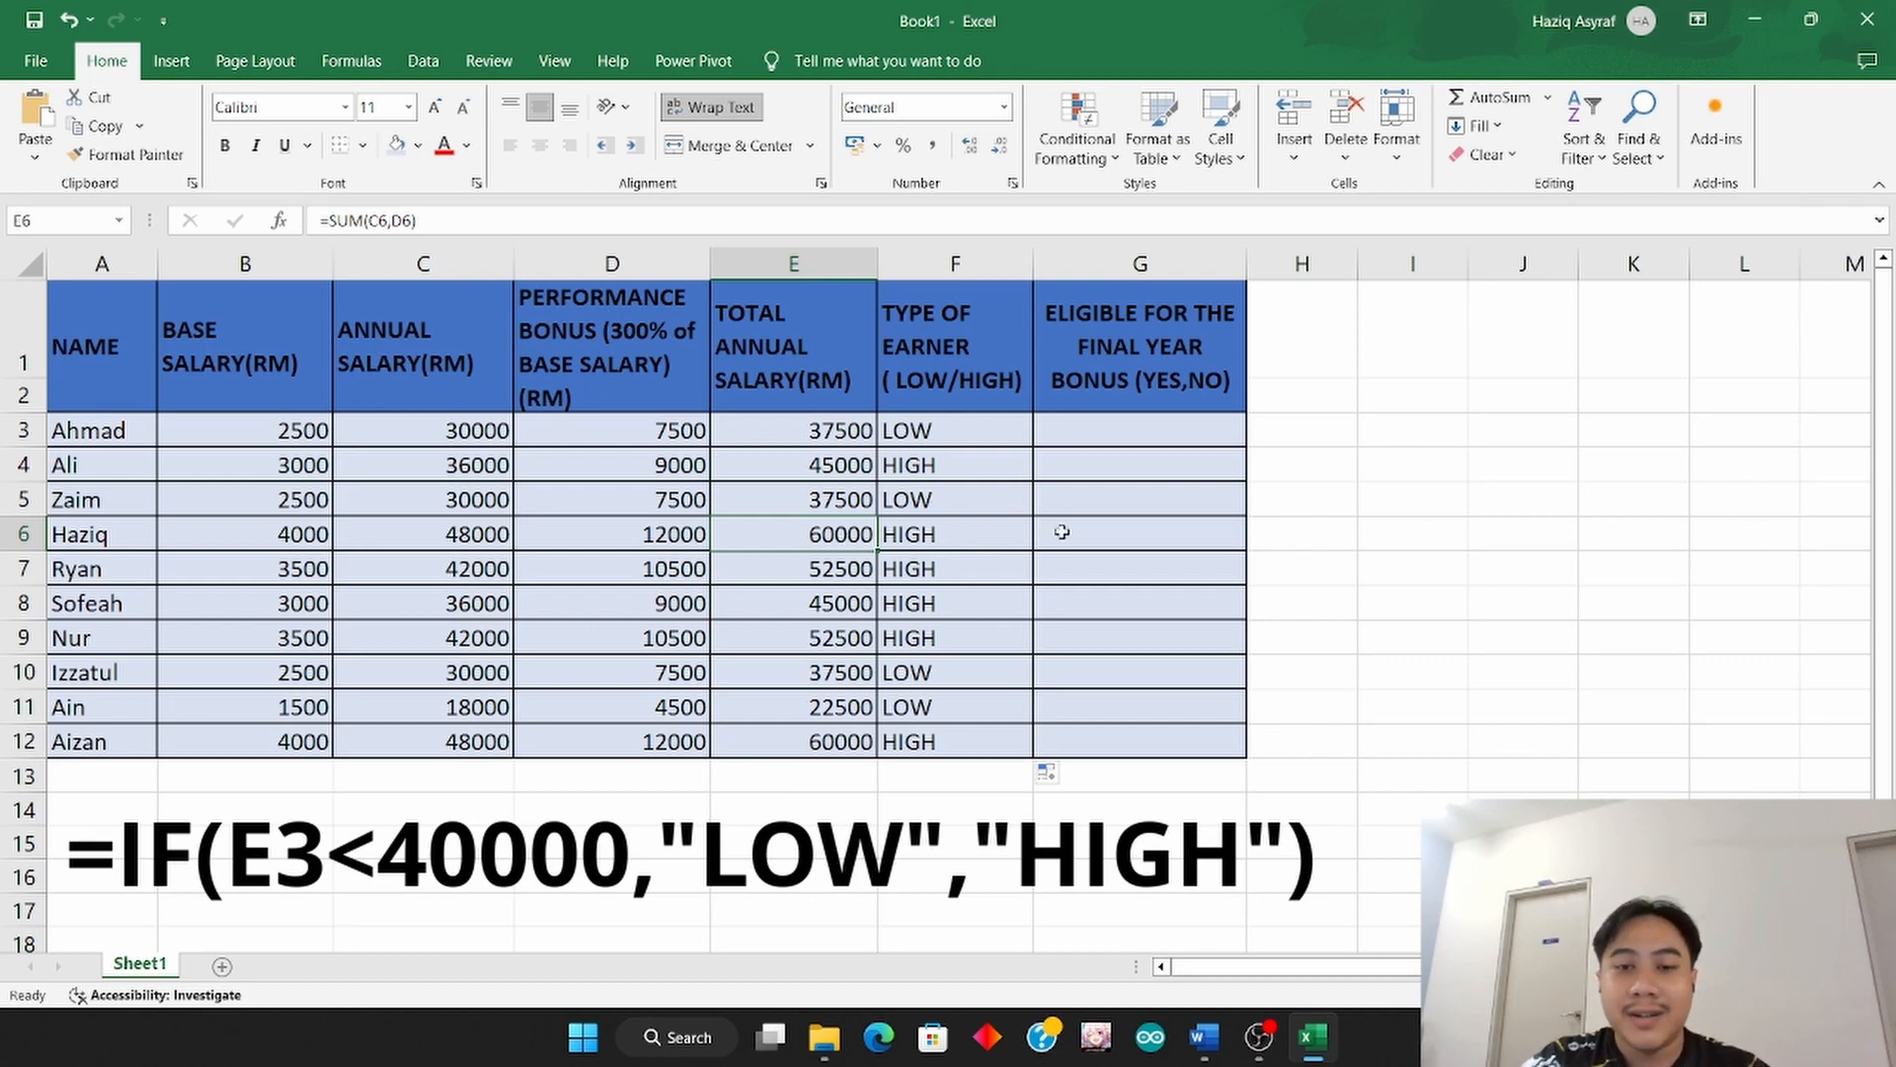
pyautogui.click(1093, 326)
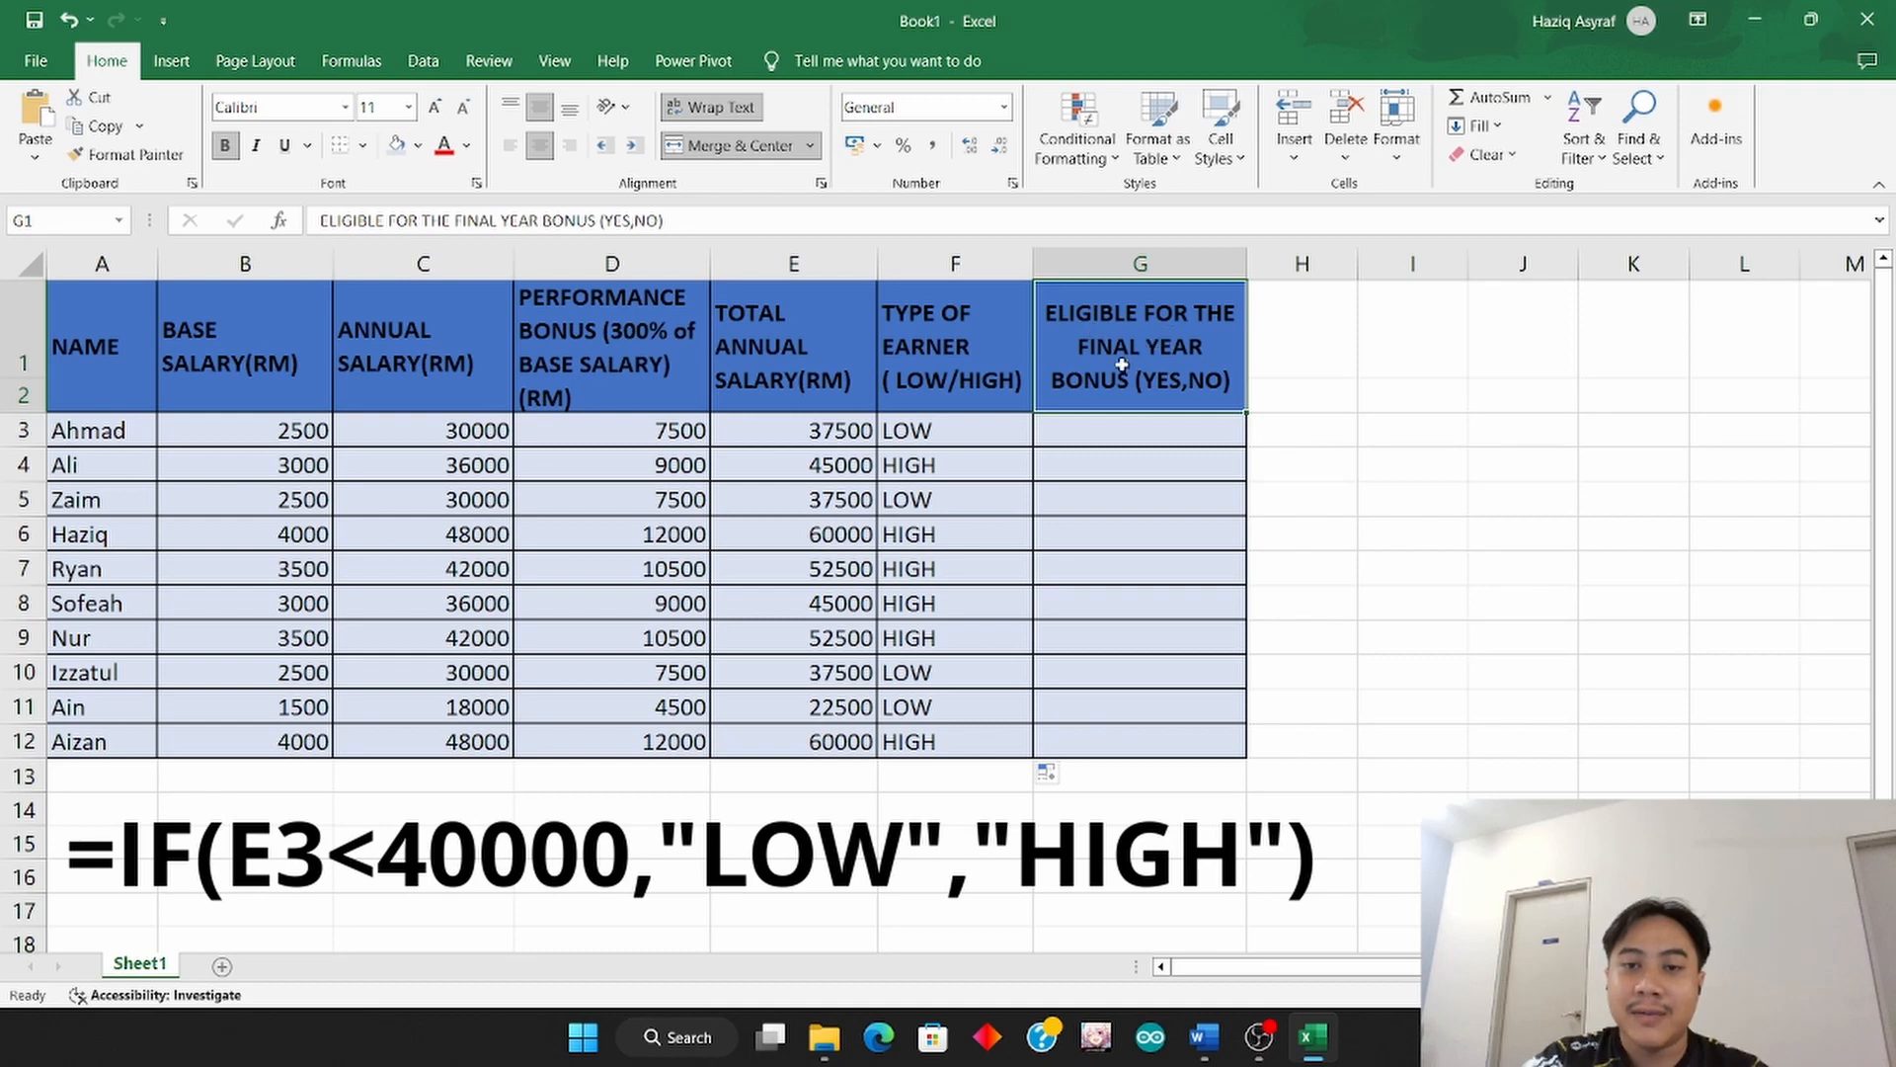
pyautogui.click(1112, 432)
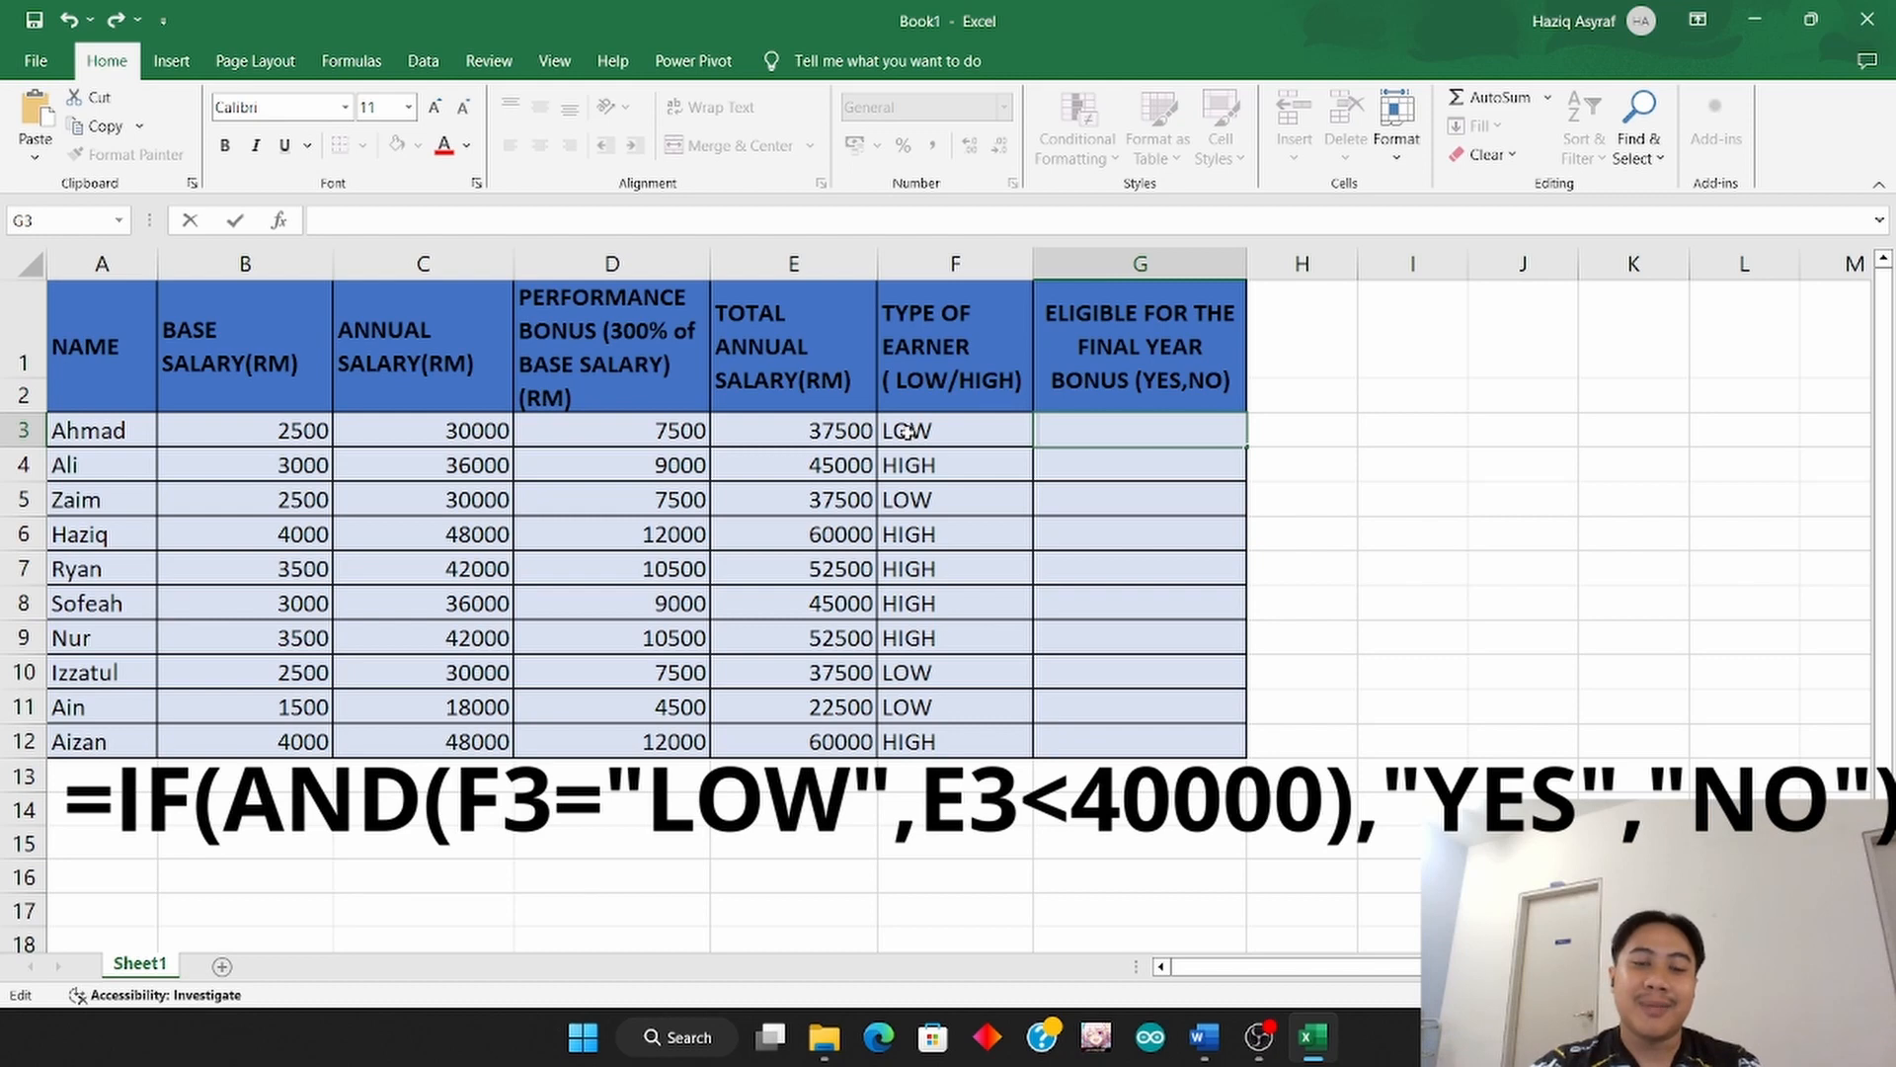
pyautogui.moveTo(787, 317); pyautogui.dragTo(884, 402)
pyautogui.click(834, 439)
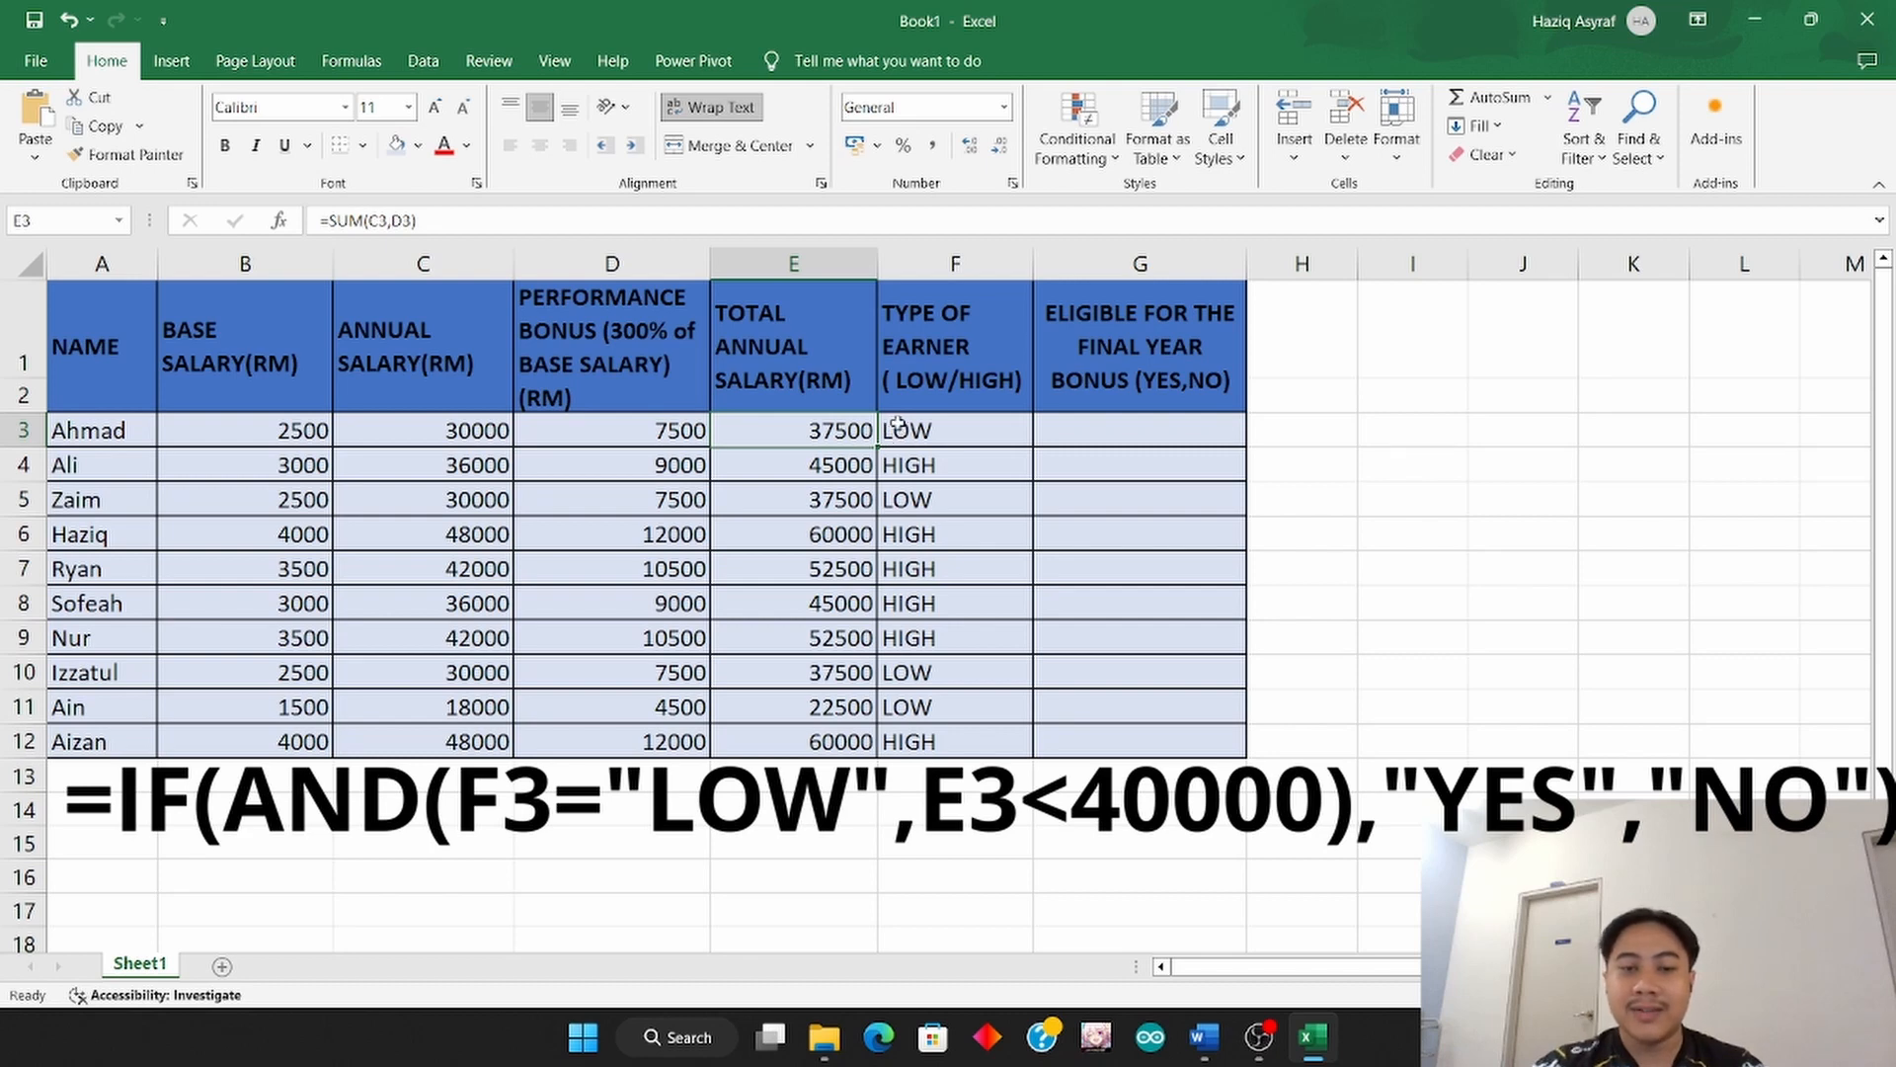
pyautogui.click(892, 431)
pyautogui.click(1060, 427)
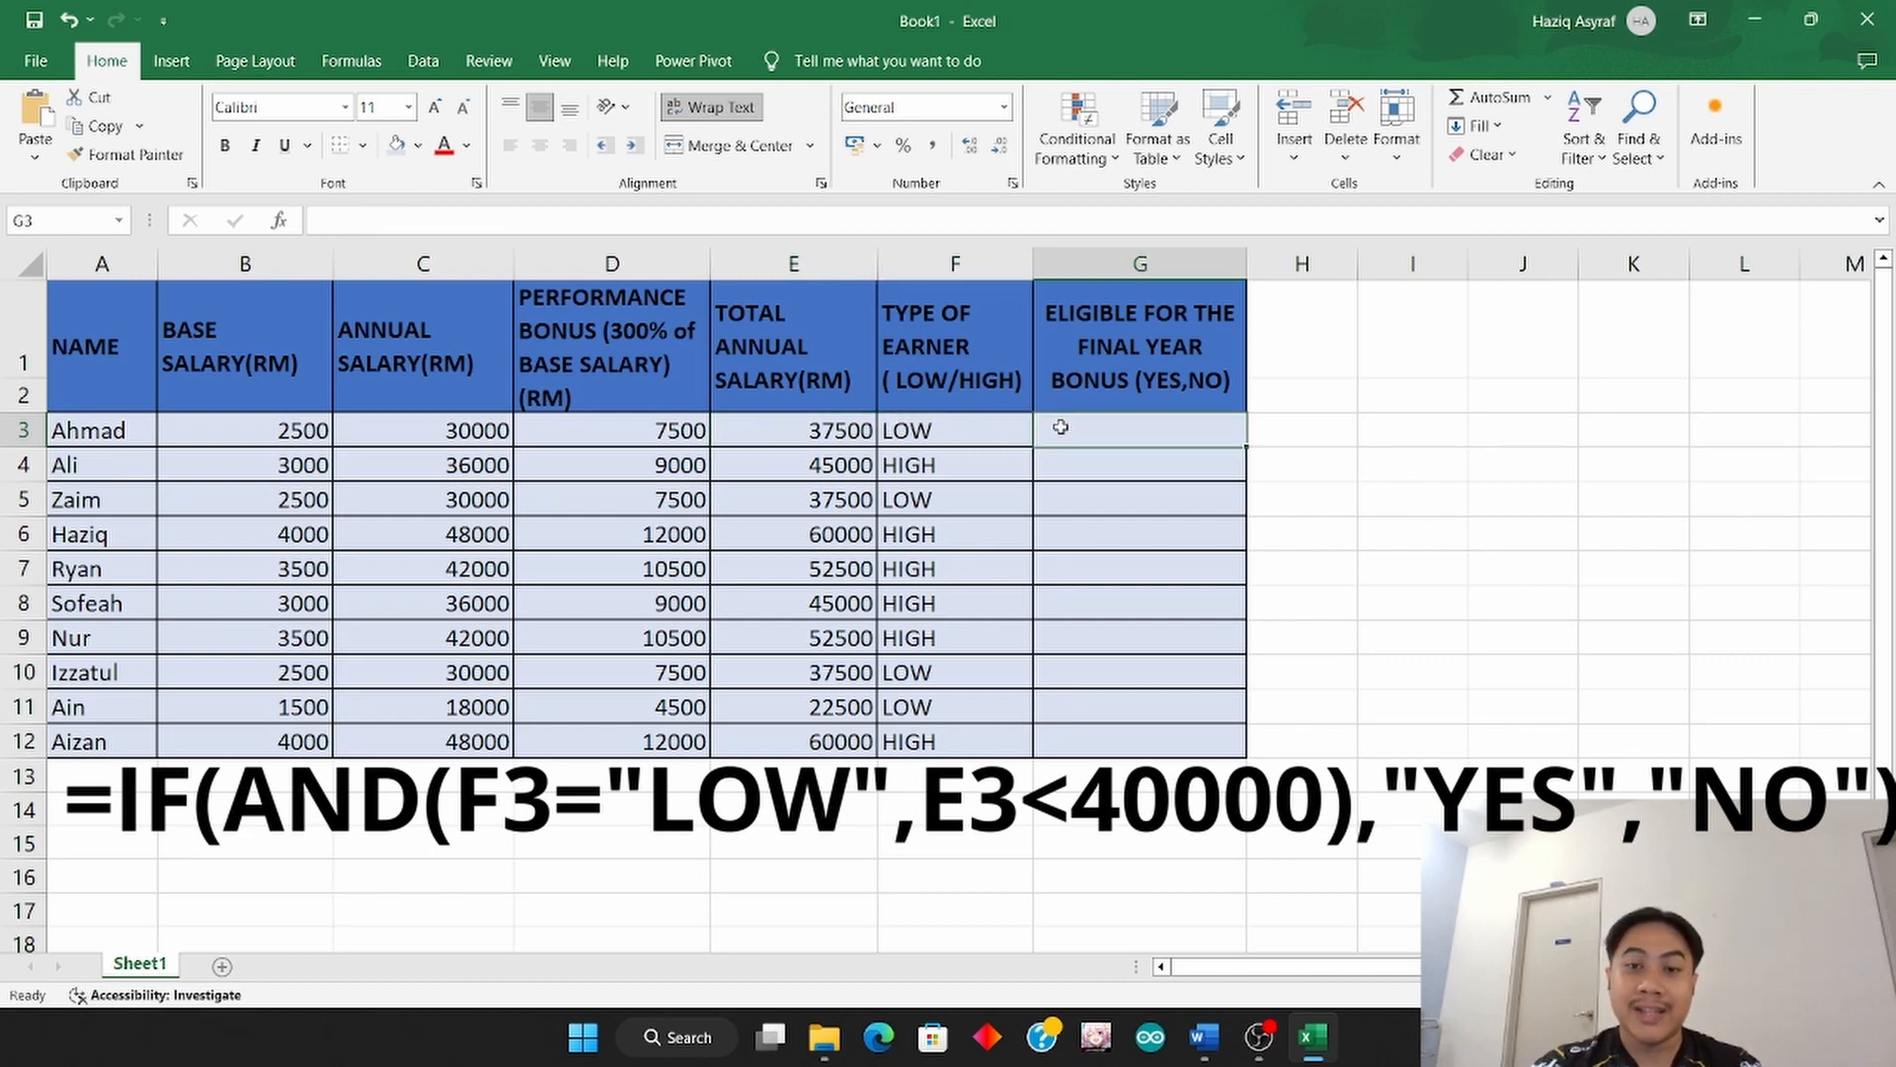
pyautogui.click(860, 435)
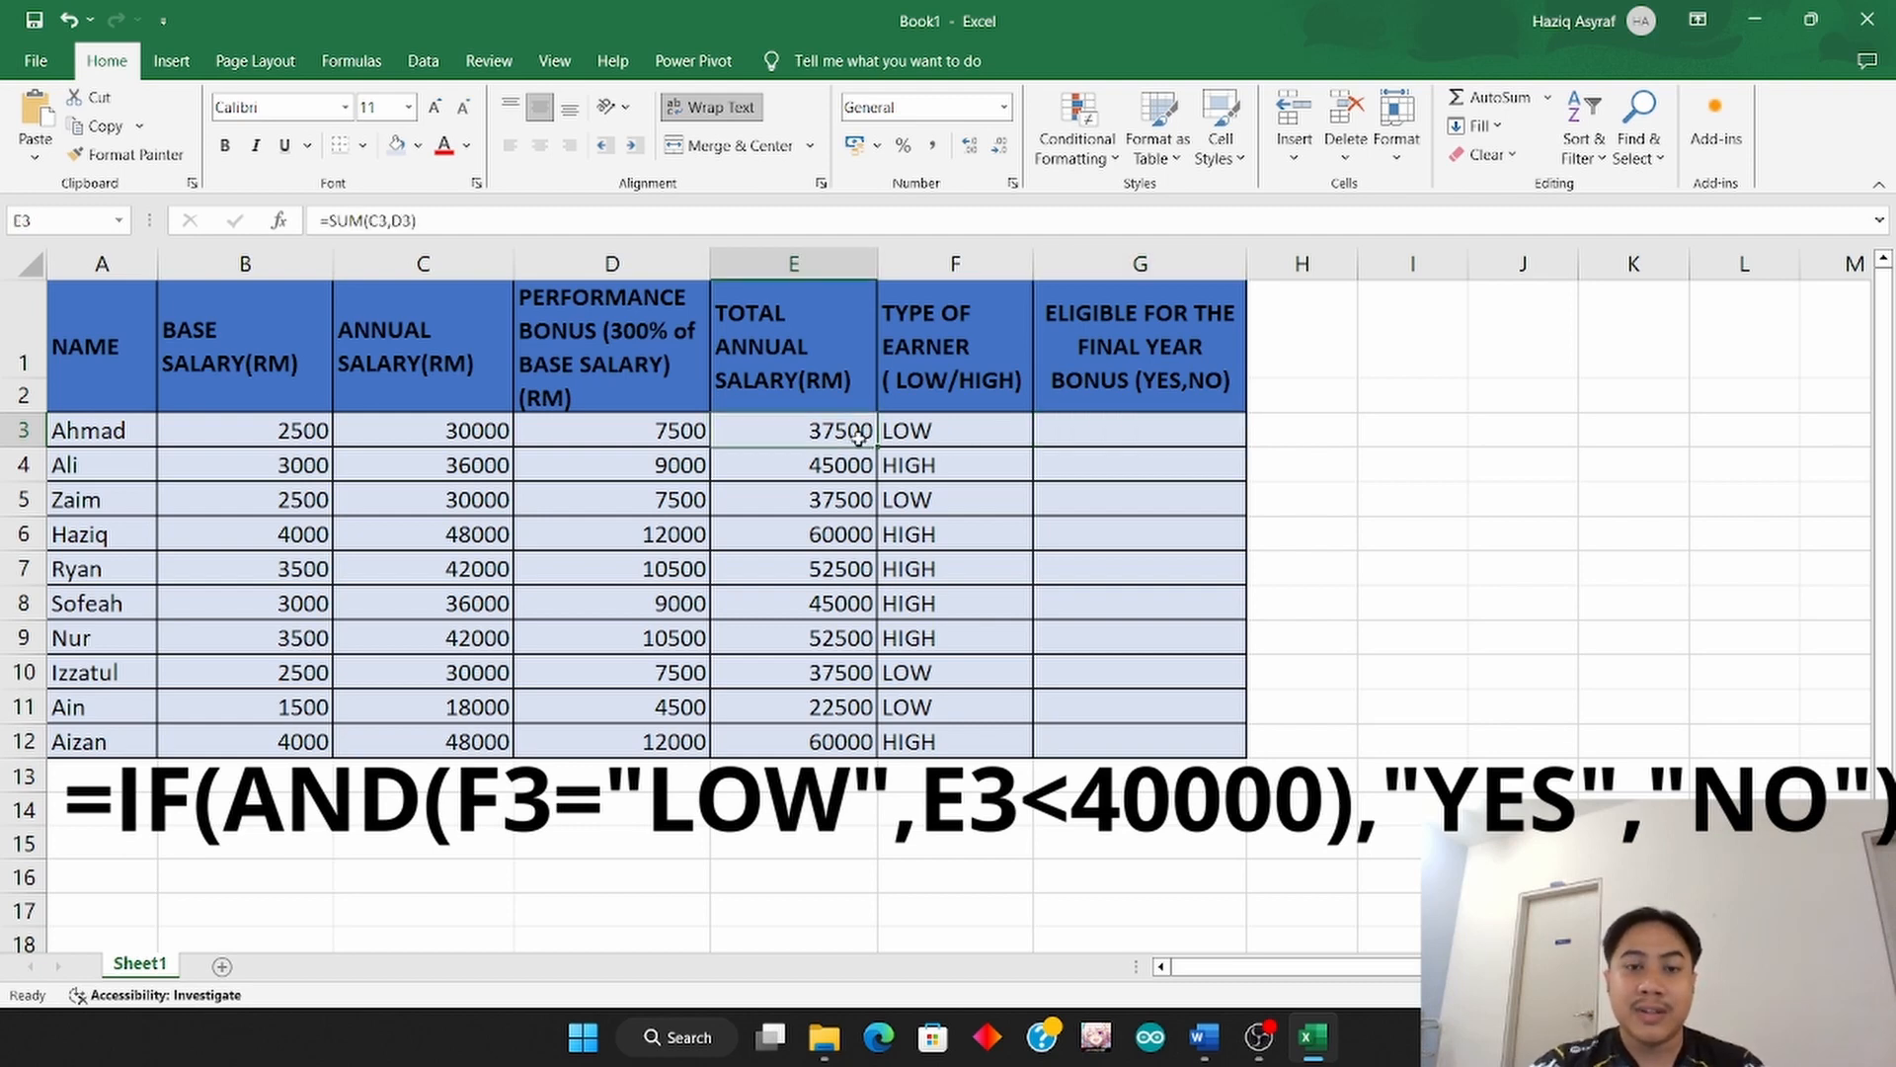
pyautogui.click(907, 457)
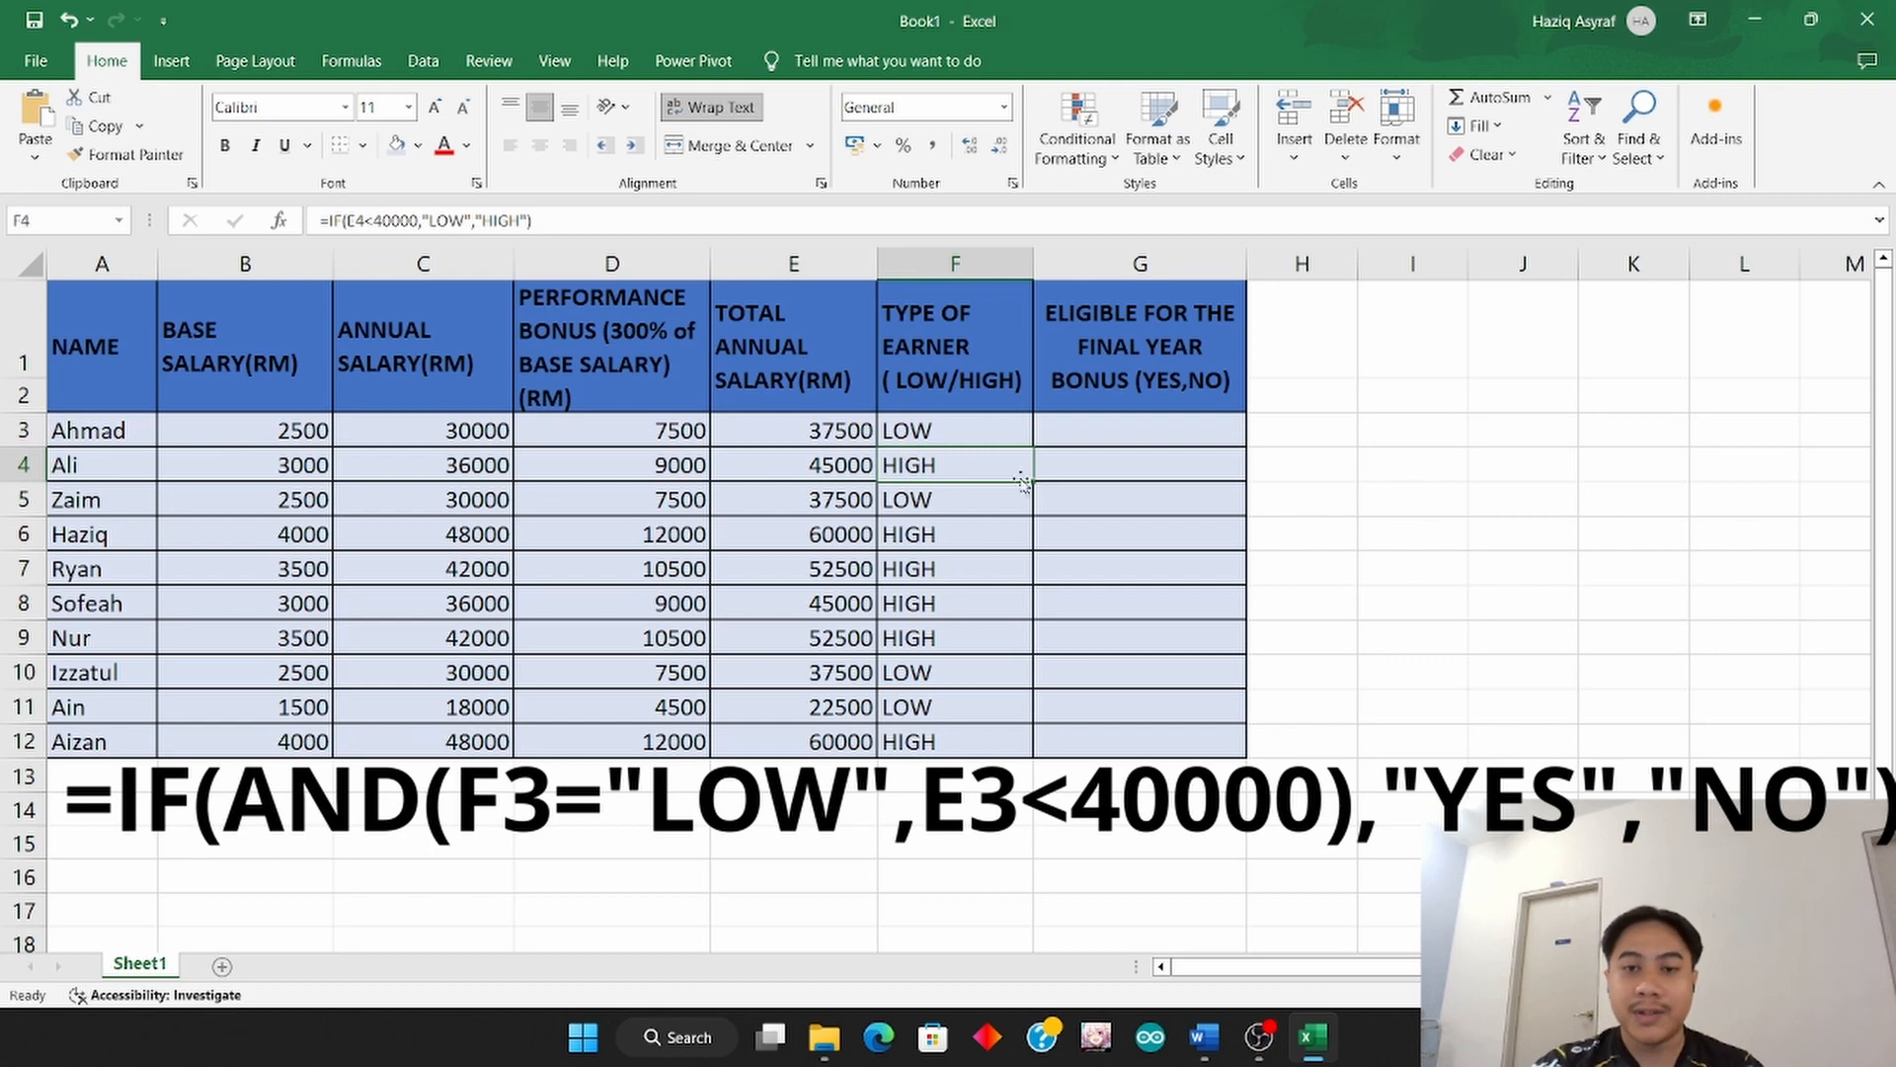
pyautogui.click(1108, 472)
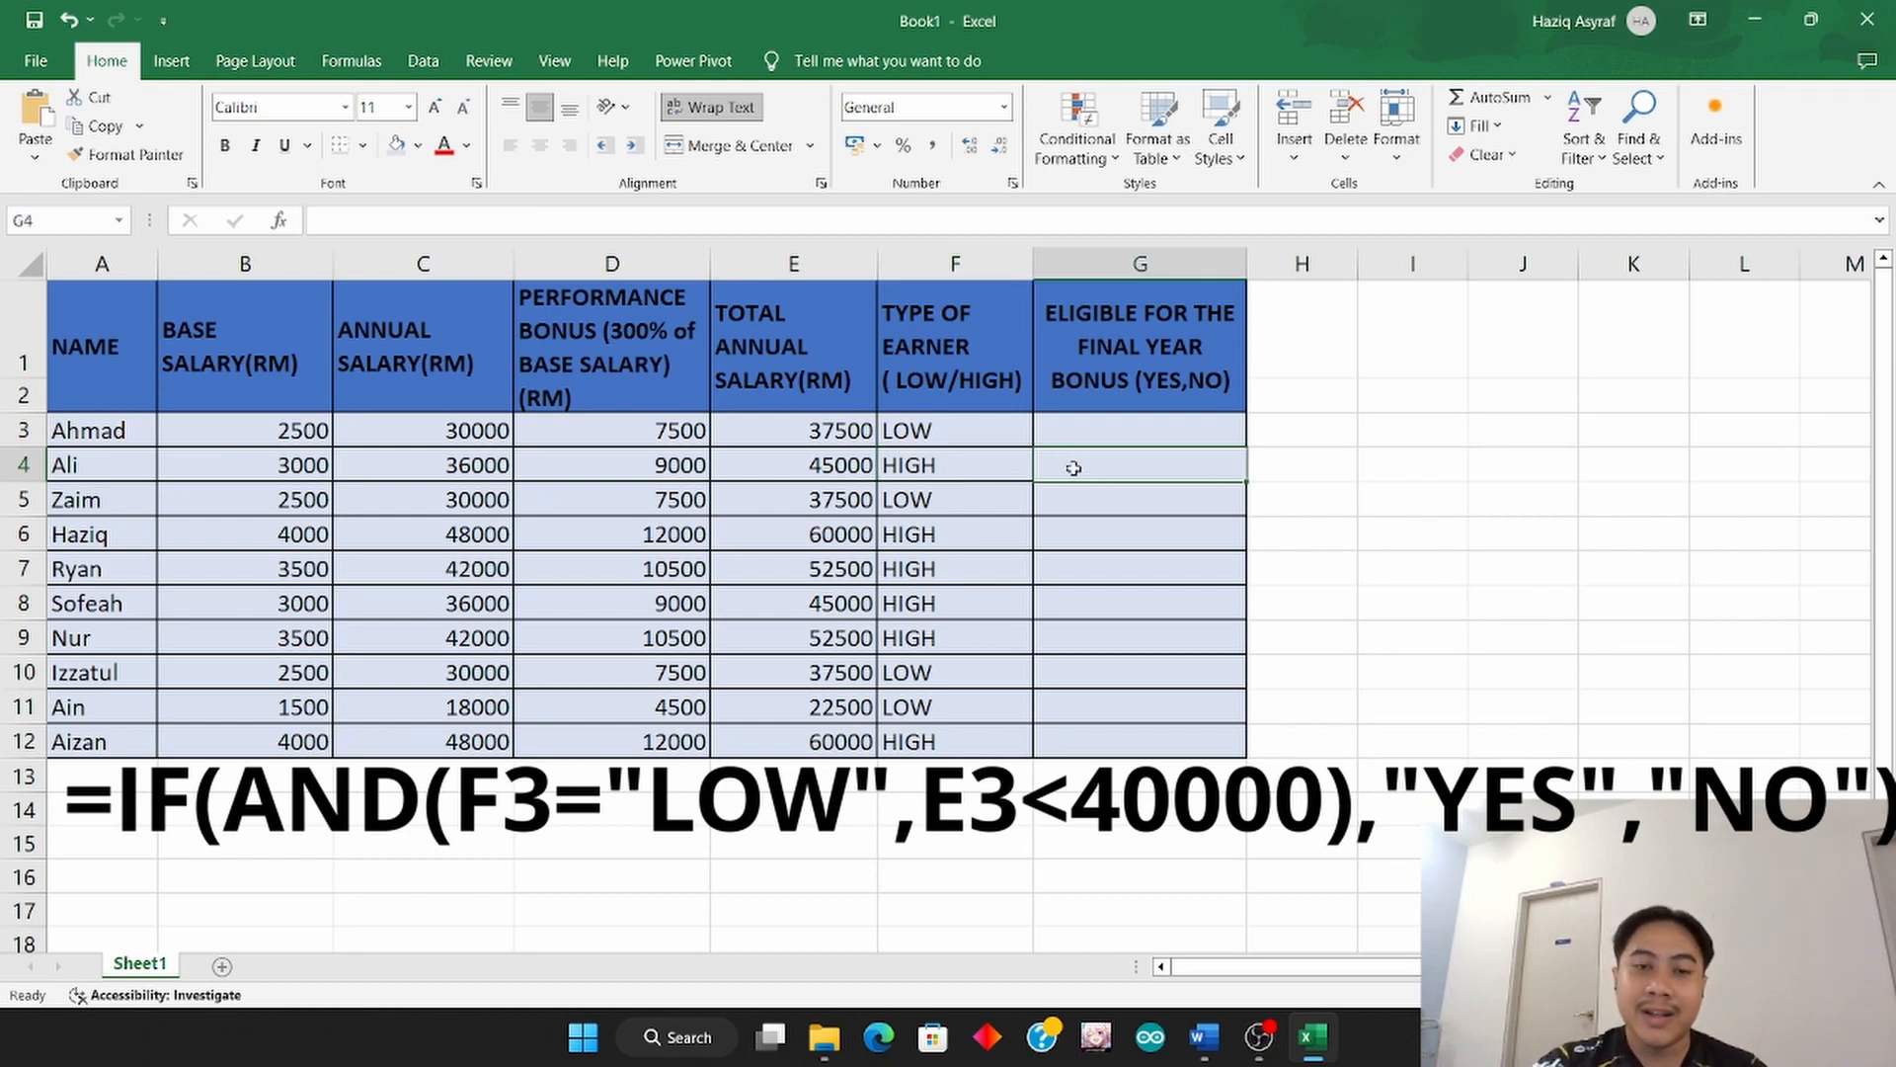
pyautogui.click(1005, 477)
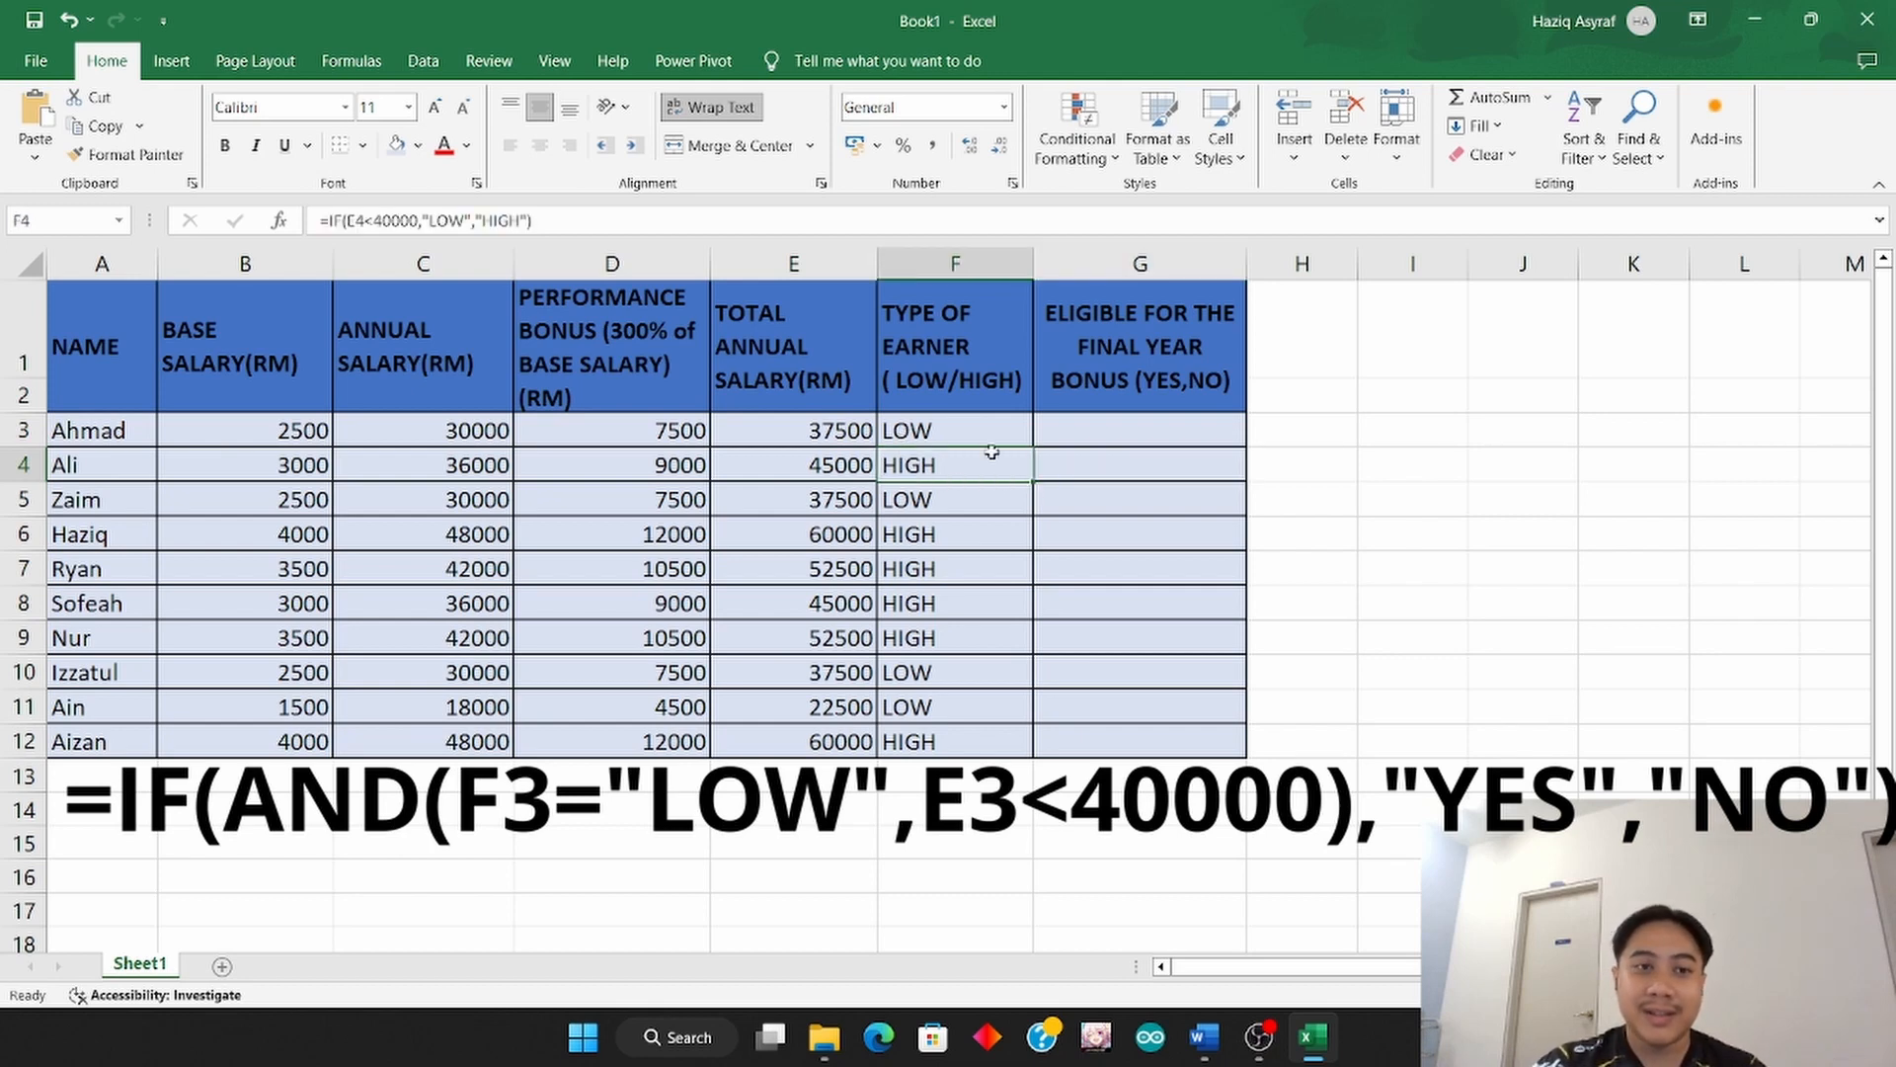
# Determine the first employee's final year bonus eligibility in G3 with the formula =IF(AND(F3="LOW",E3<40000),"YES","NO").
pyautogui.click(1072, 438)
pyautogui.click(722, 215)
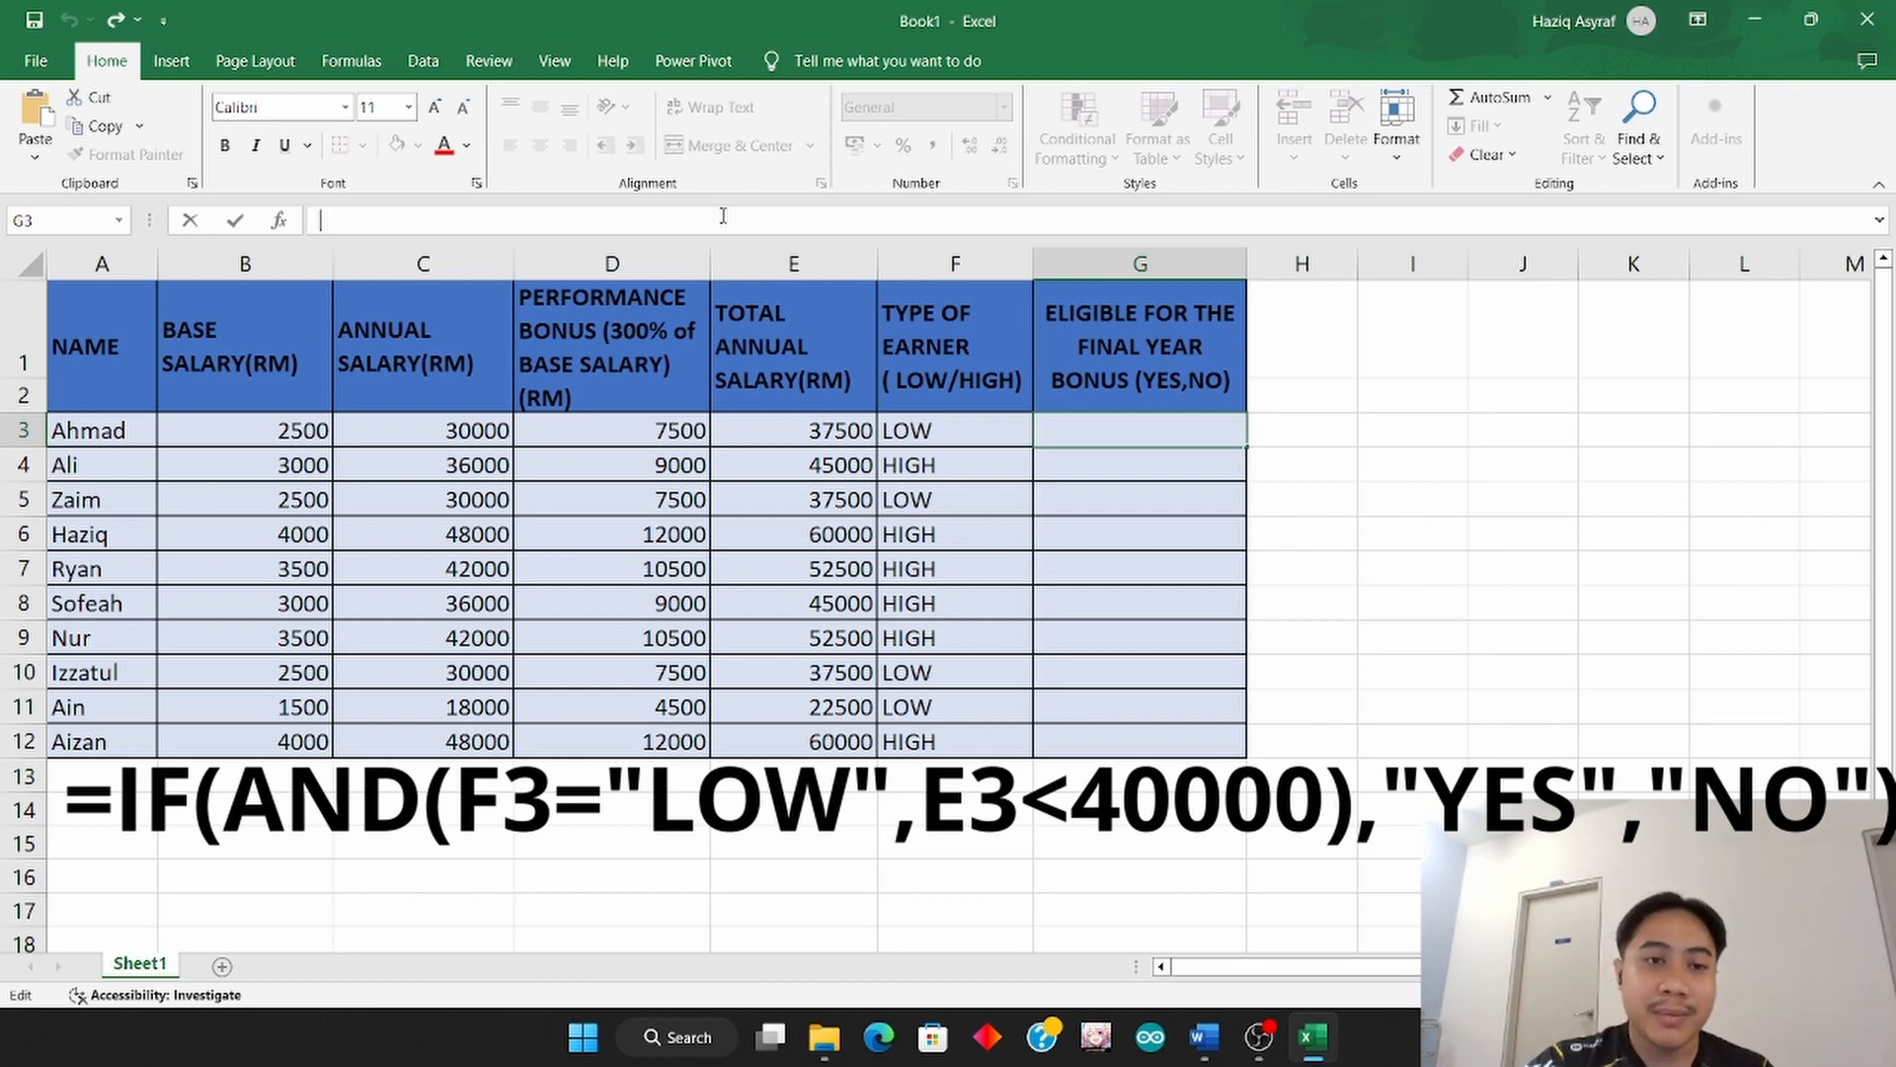
pyautogui.write('=')
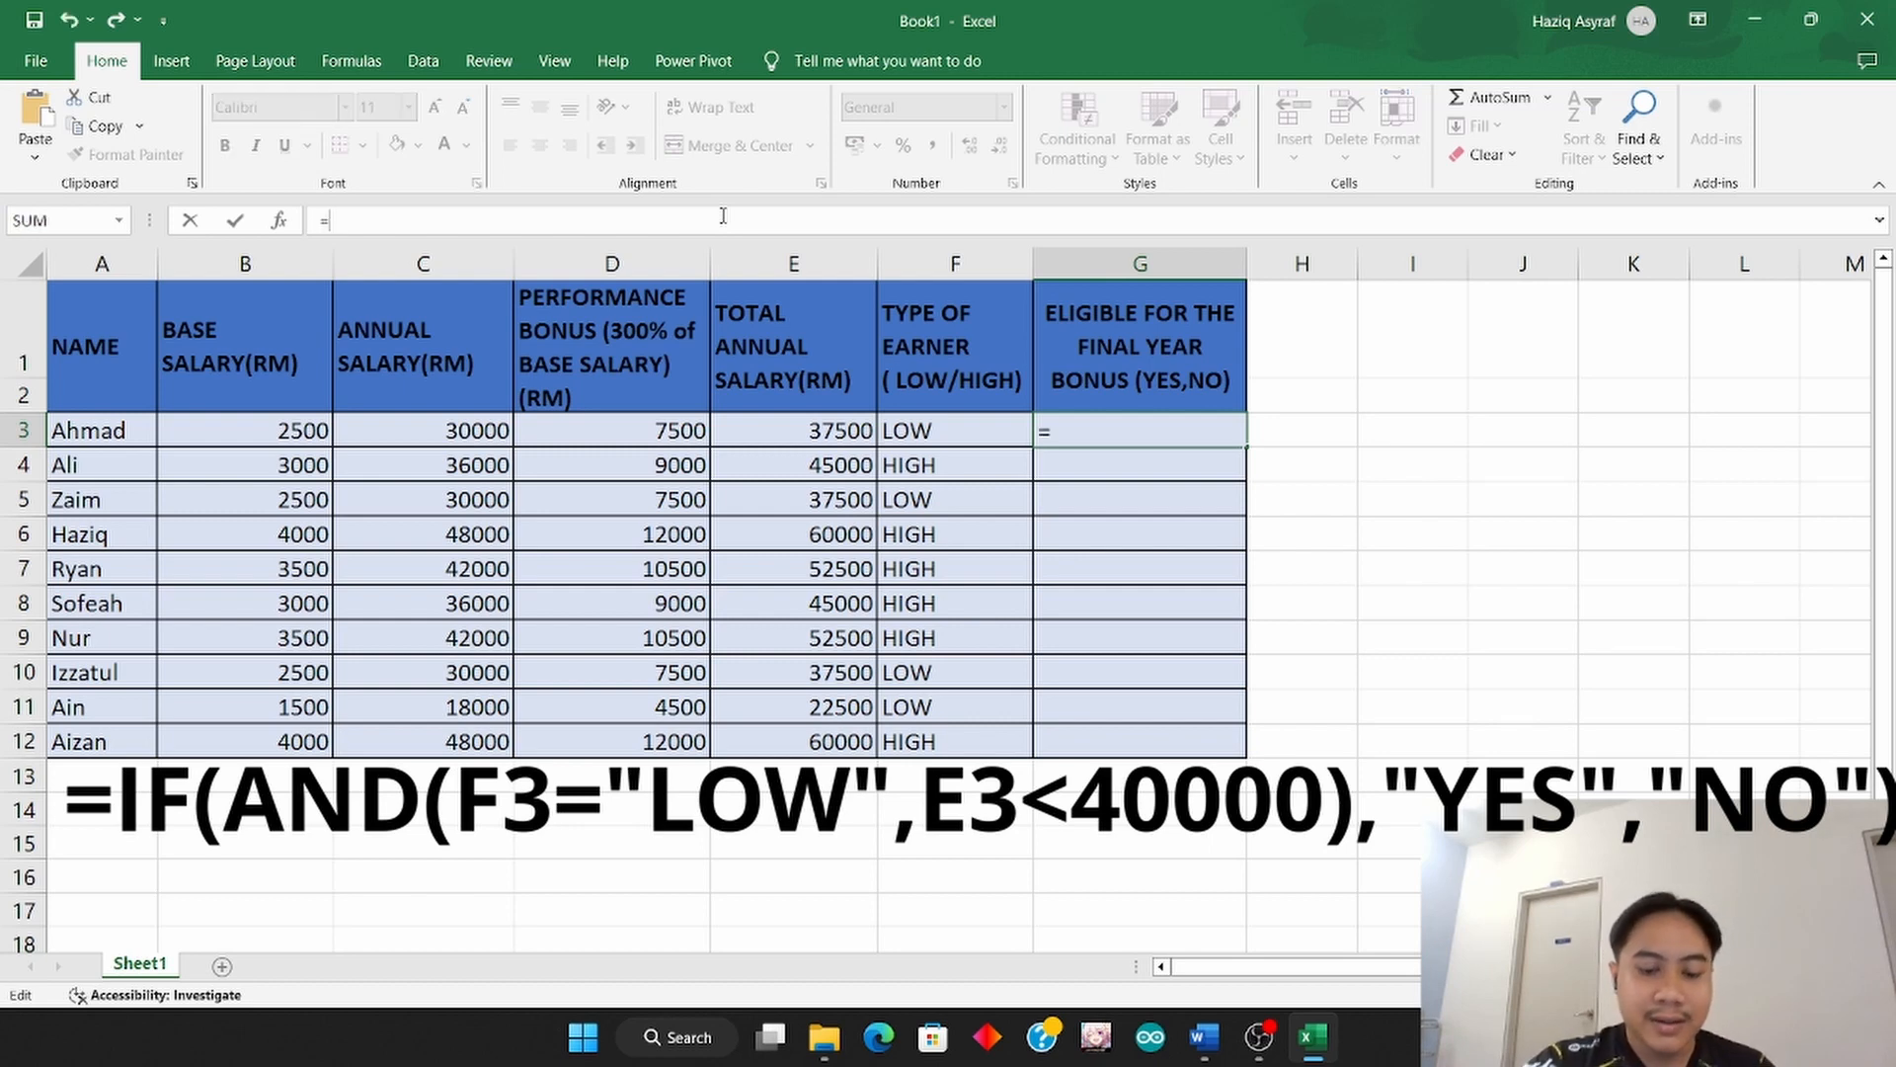
pyautogui.write('IF')
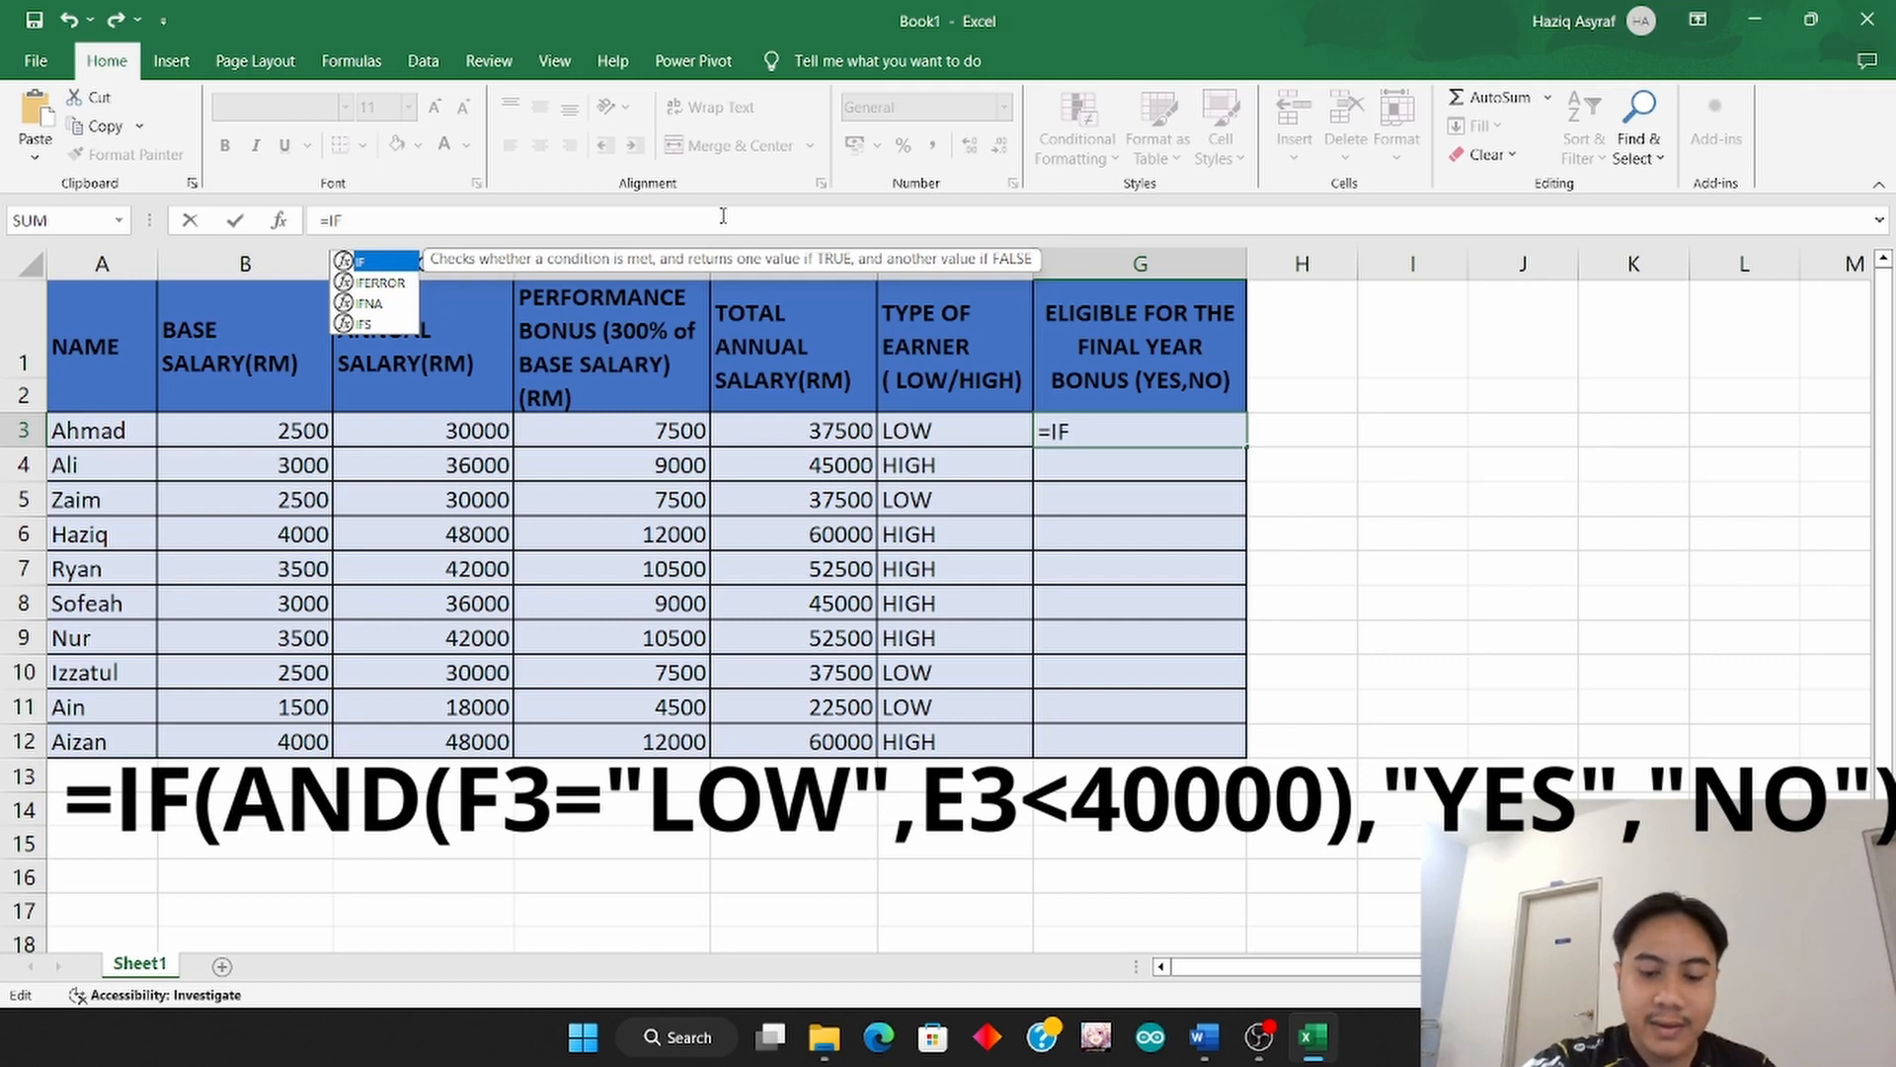
pyautogui.write('9')
pyautogui.press('BackSpace')
pyautogui.write('(')
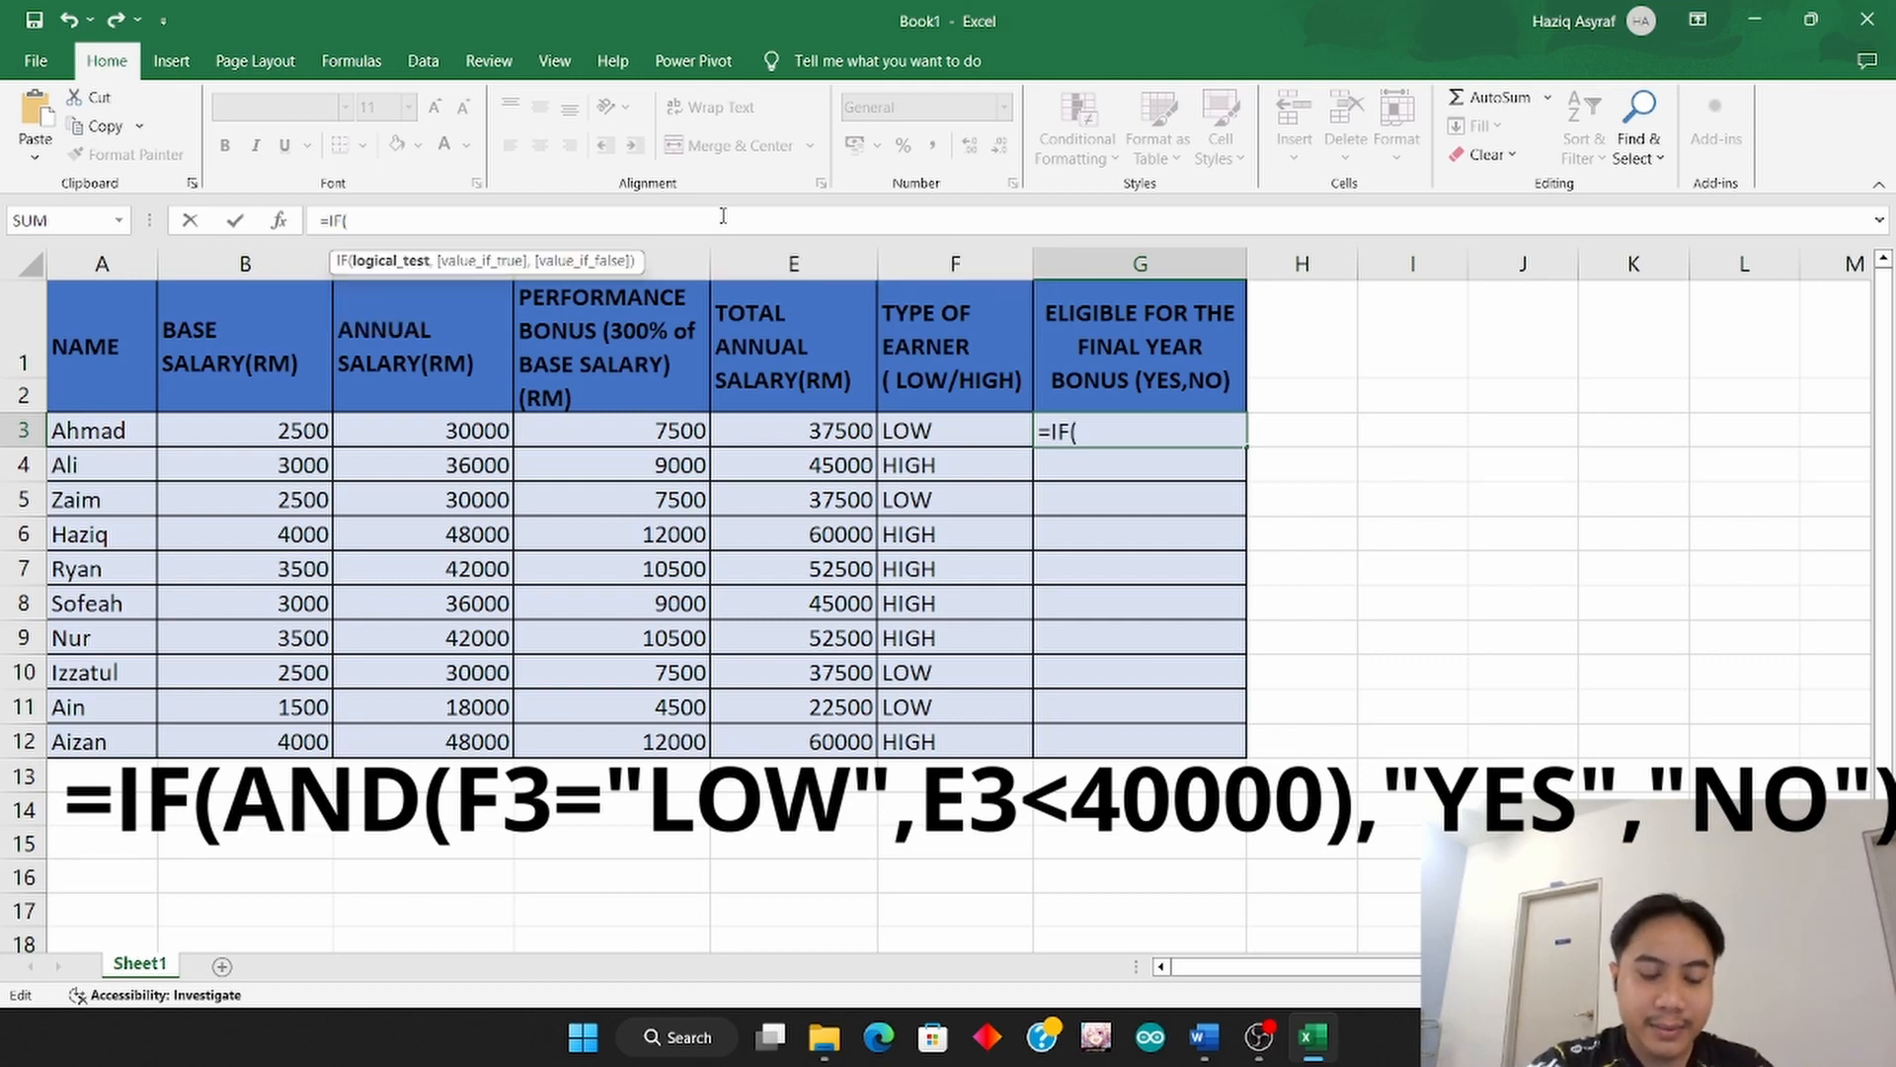
pyautogui.write('AN')
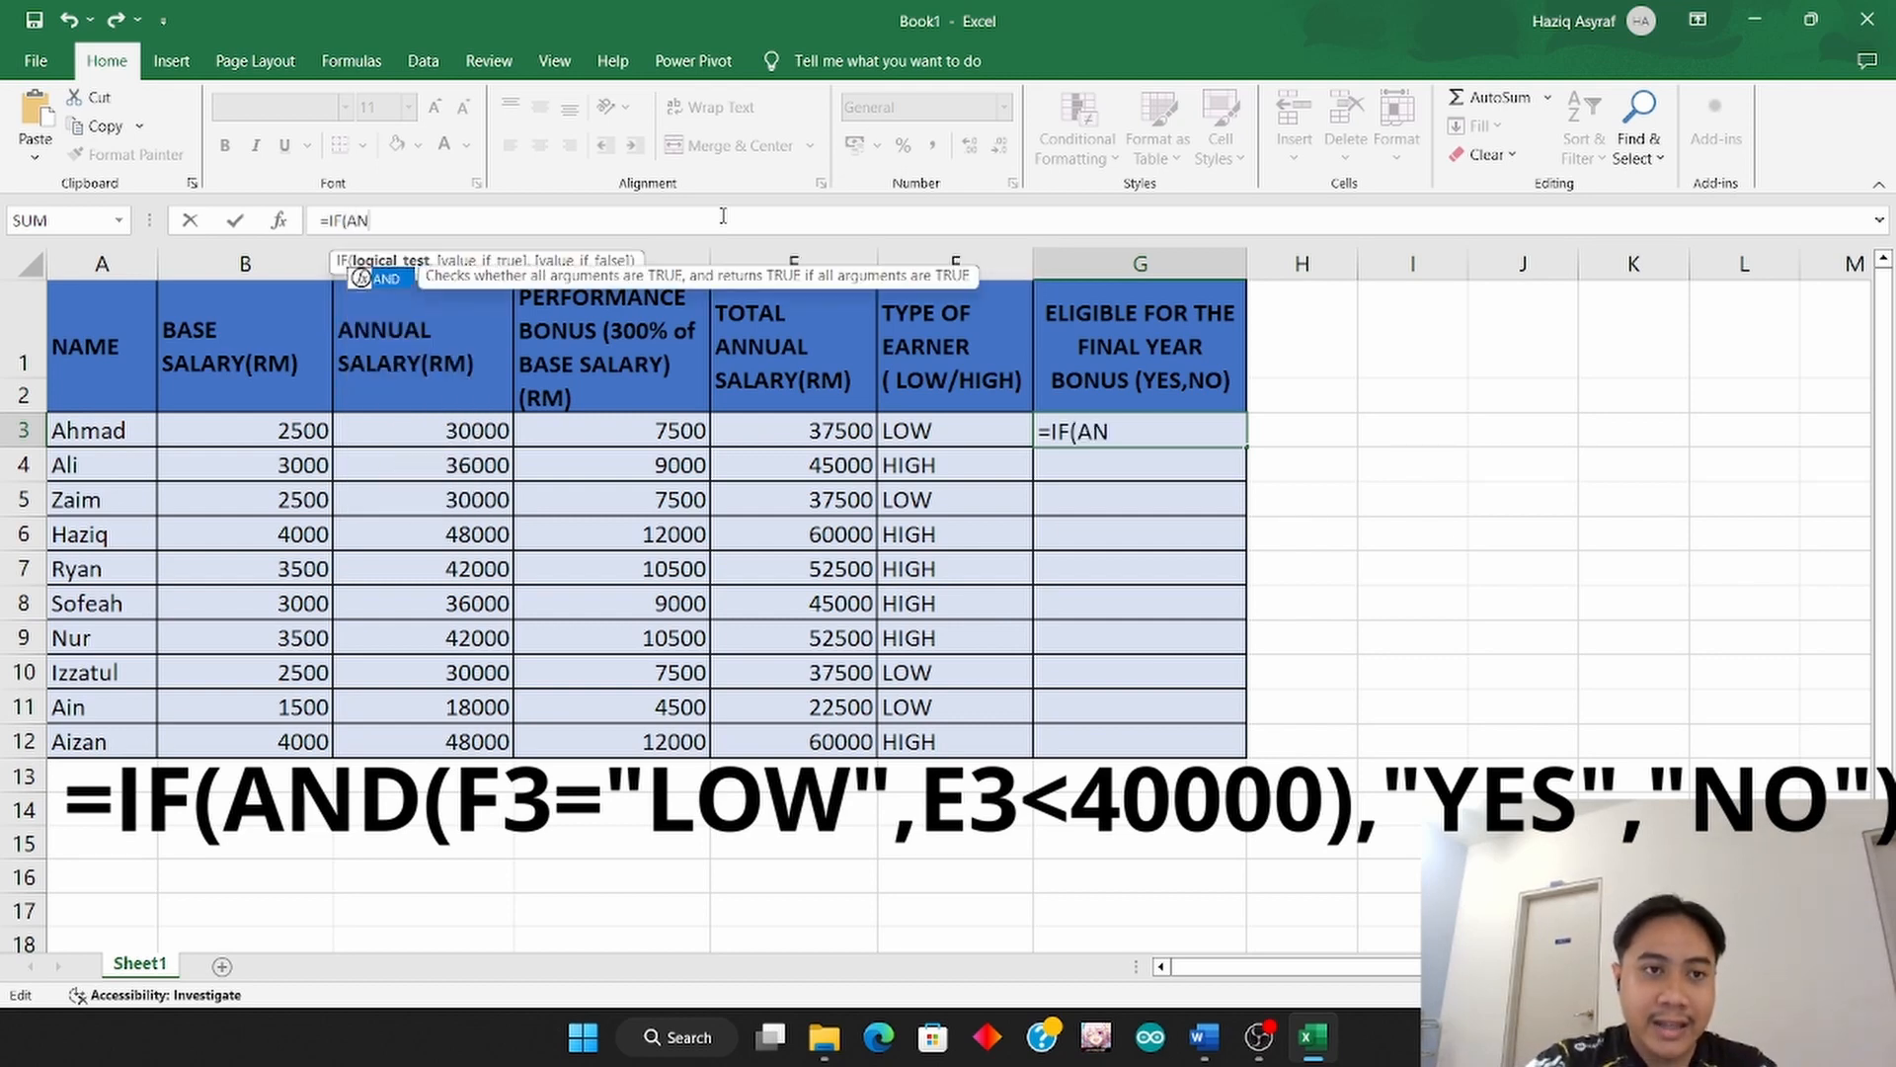
pyautogui.write('D(')
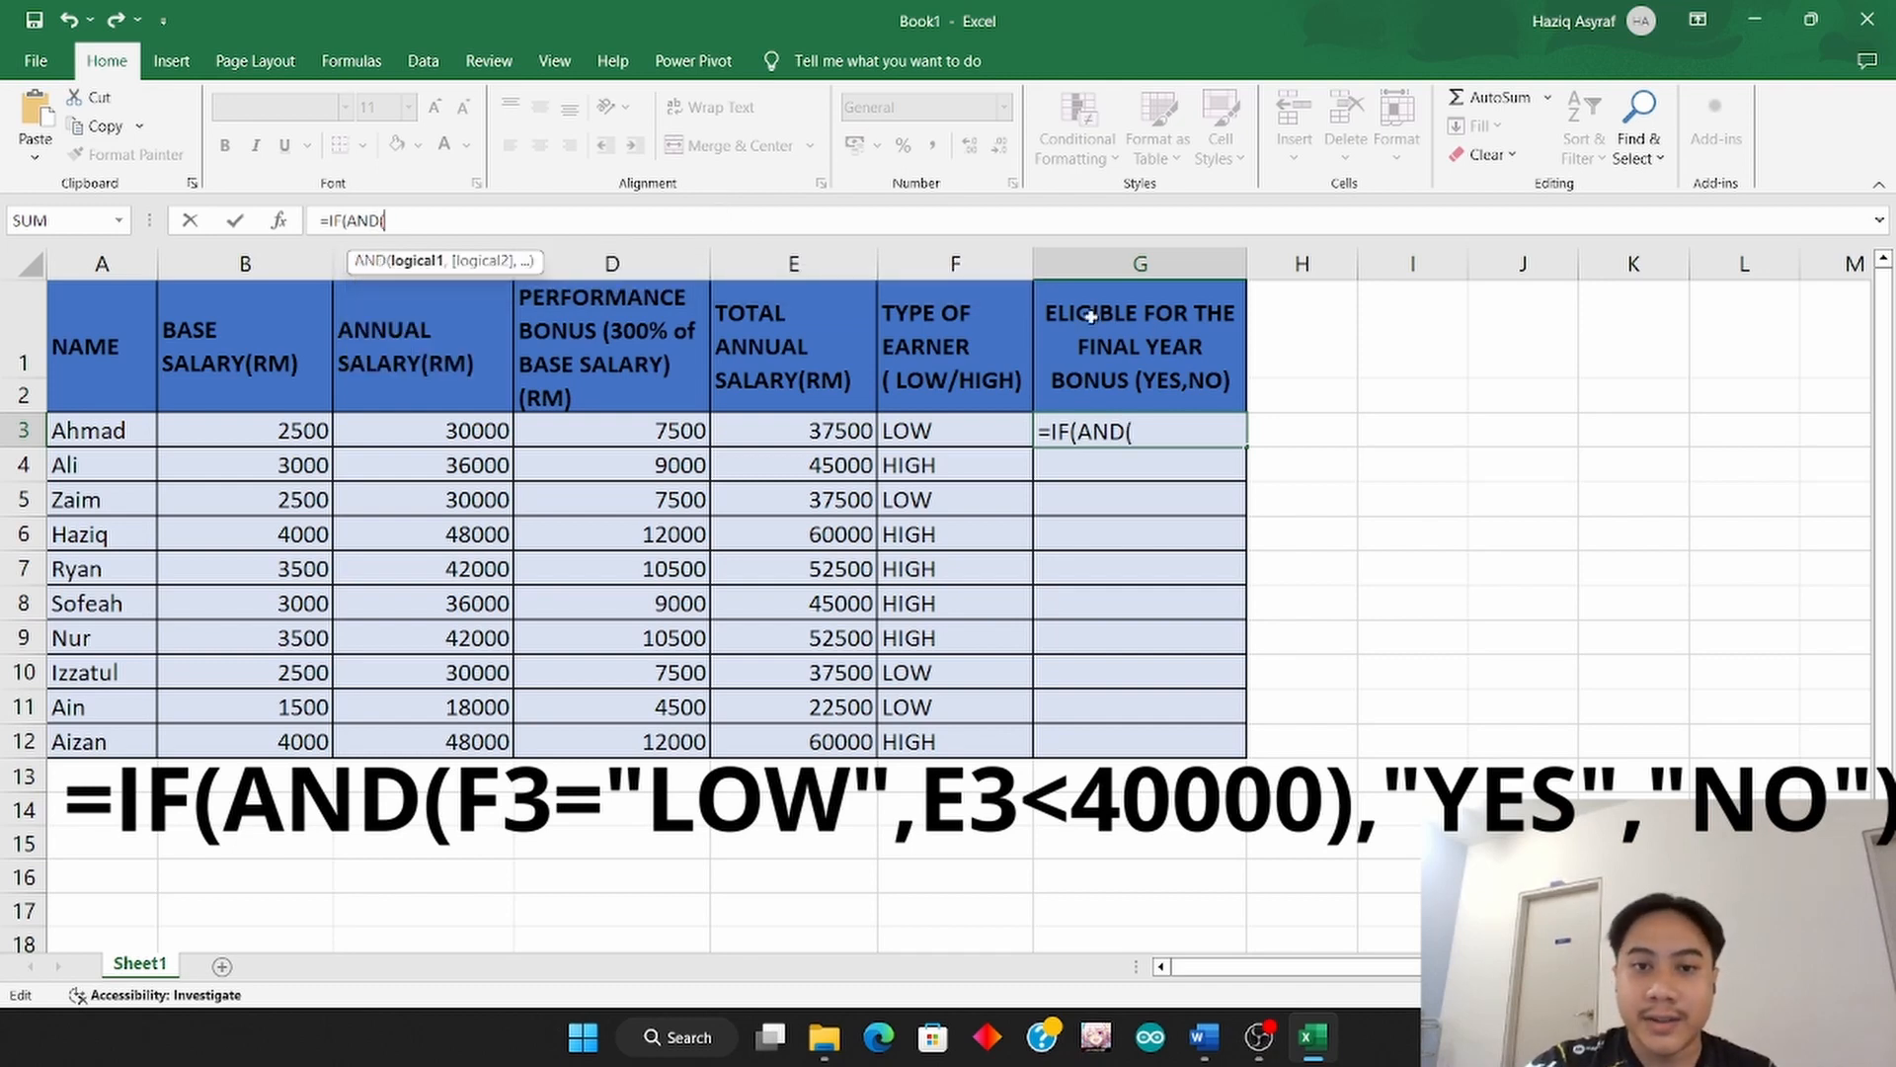
pyautogui.write('F3')
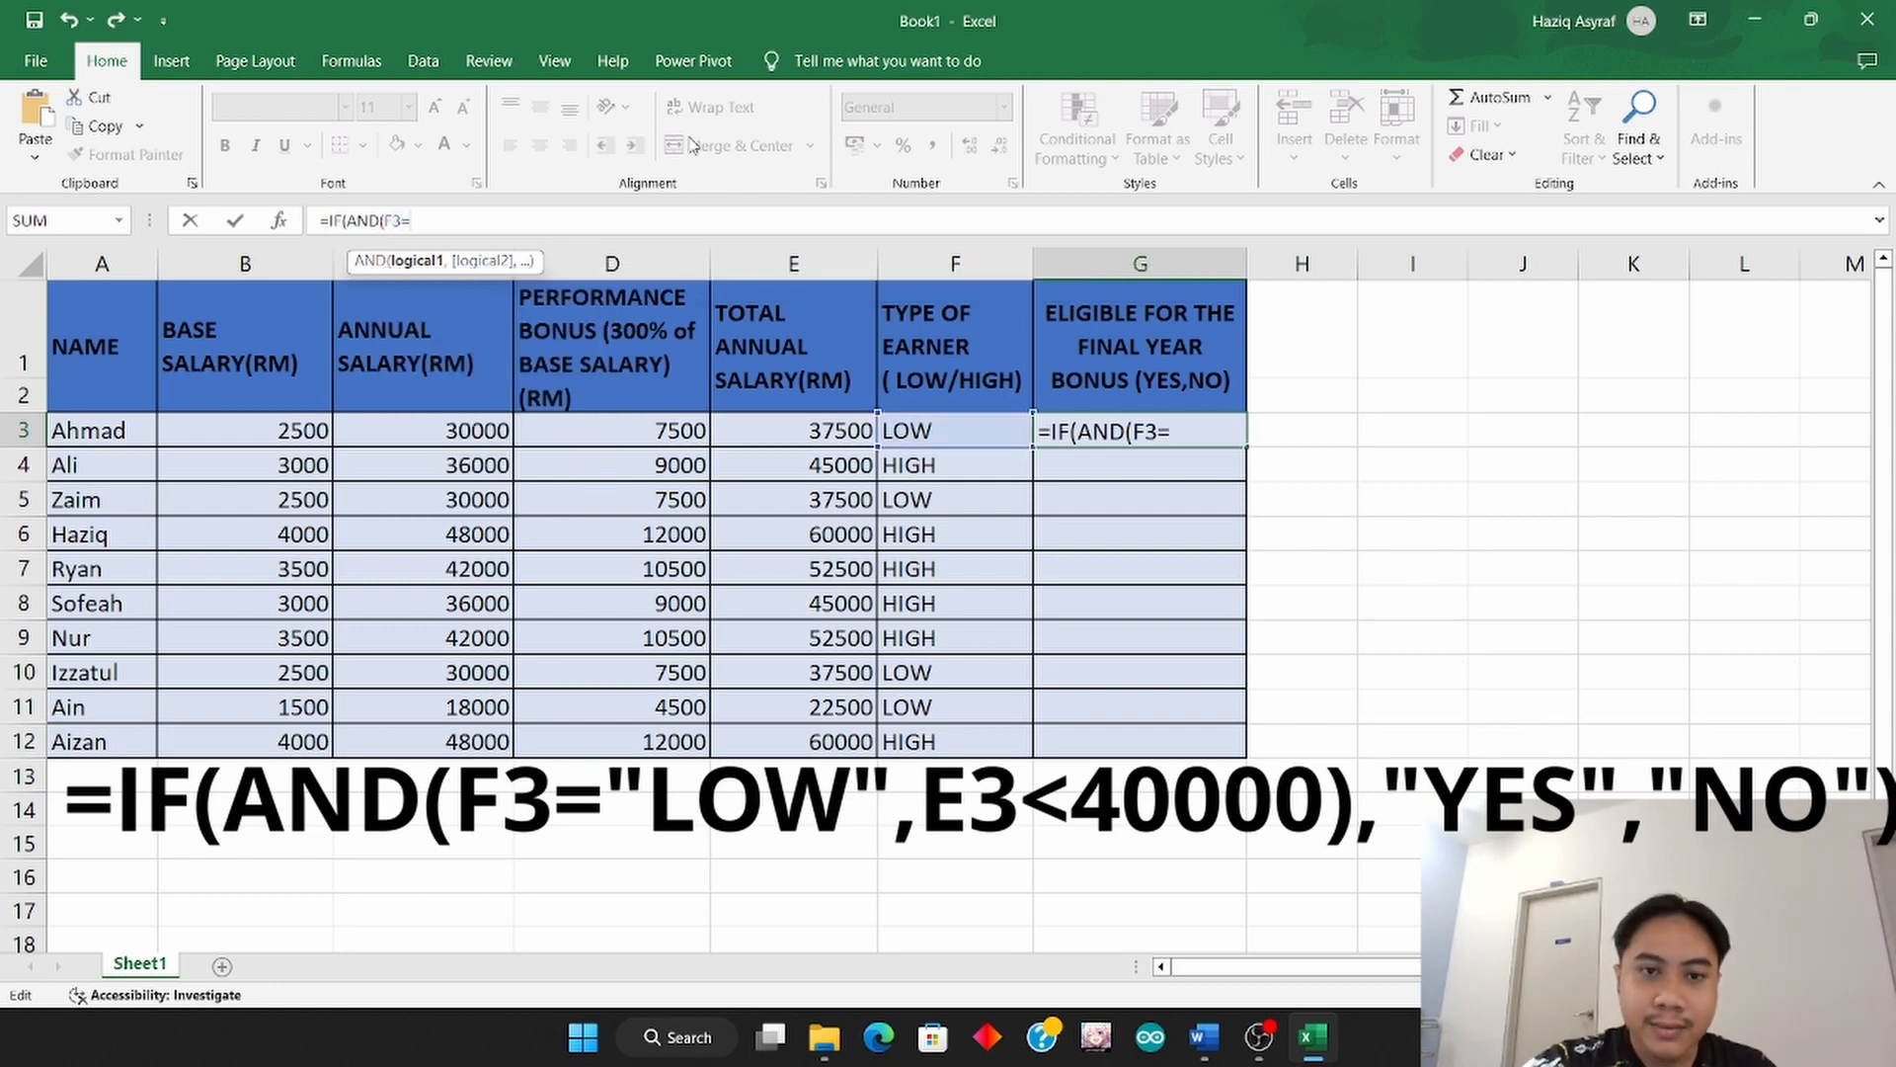
pyautogui.write("='LOW")
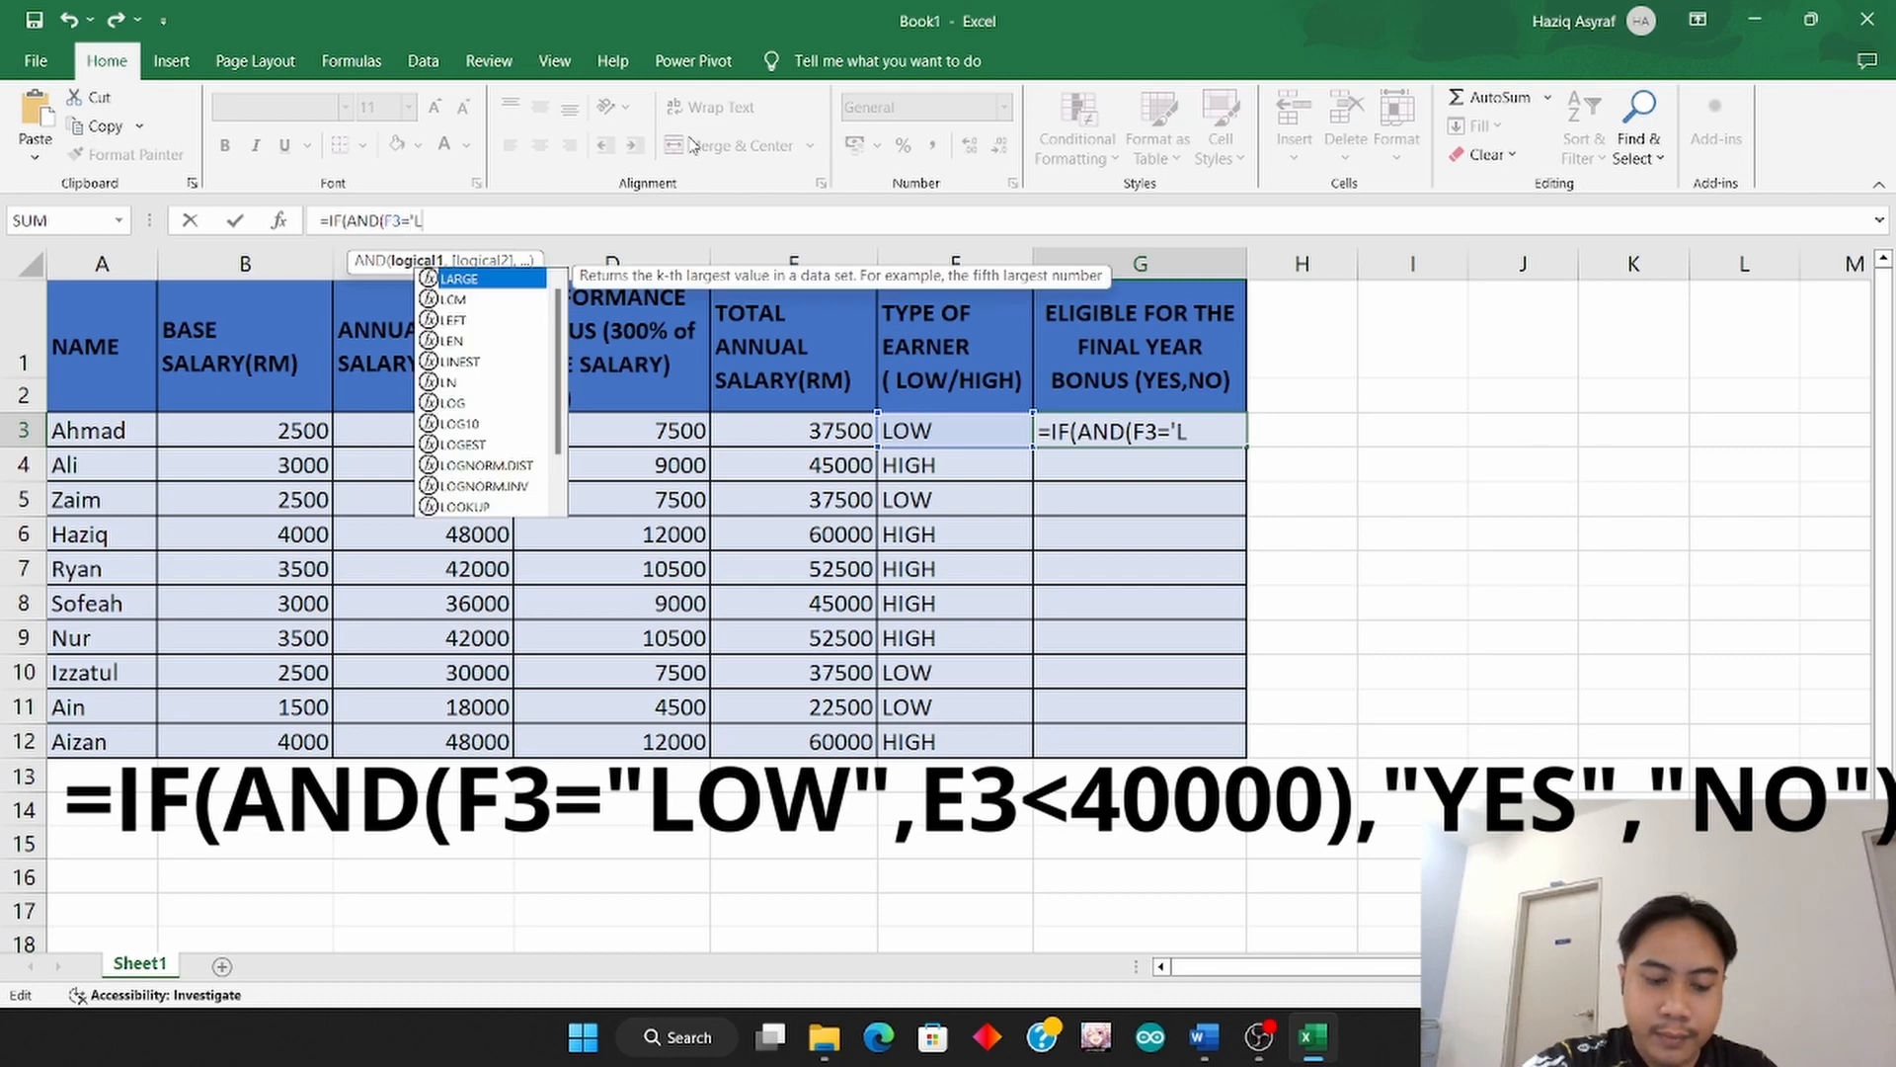
pyautogui.press('BackSpace')
pyautogui.press('BackSpace')
pyautogui.press('BackSpace')
pyautogui.press('BackSpace')
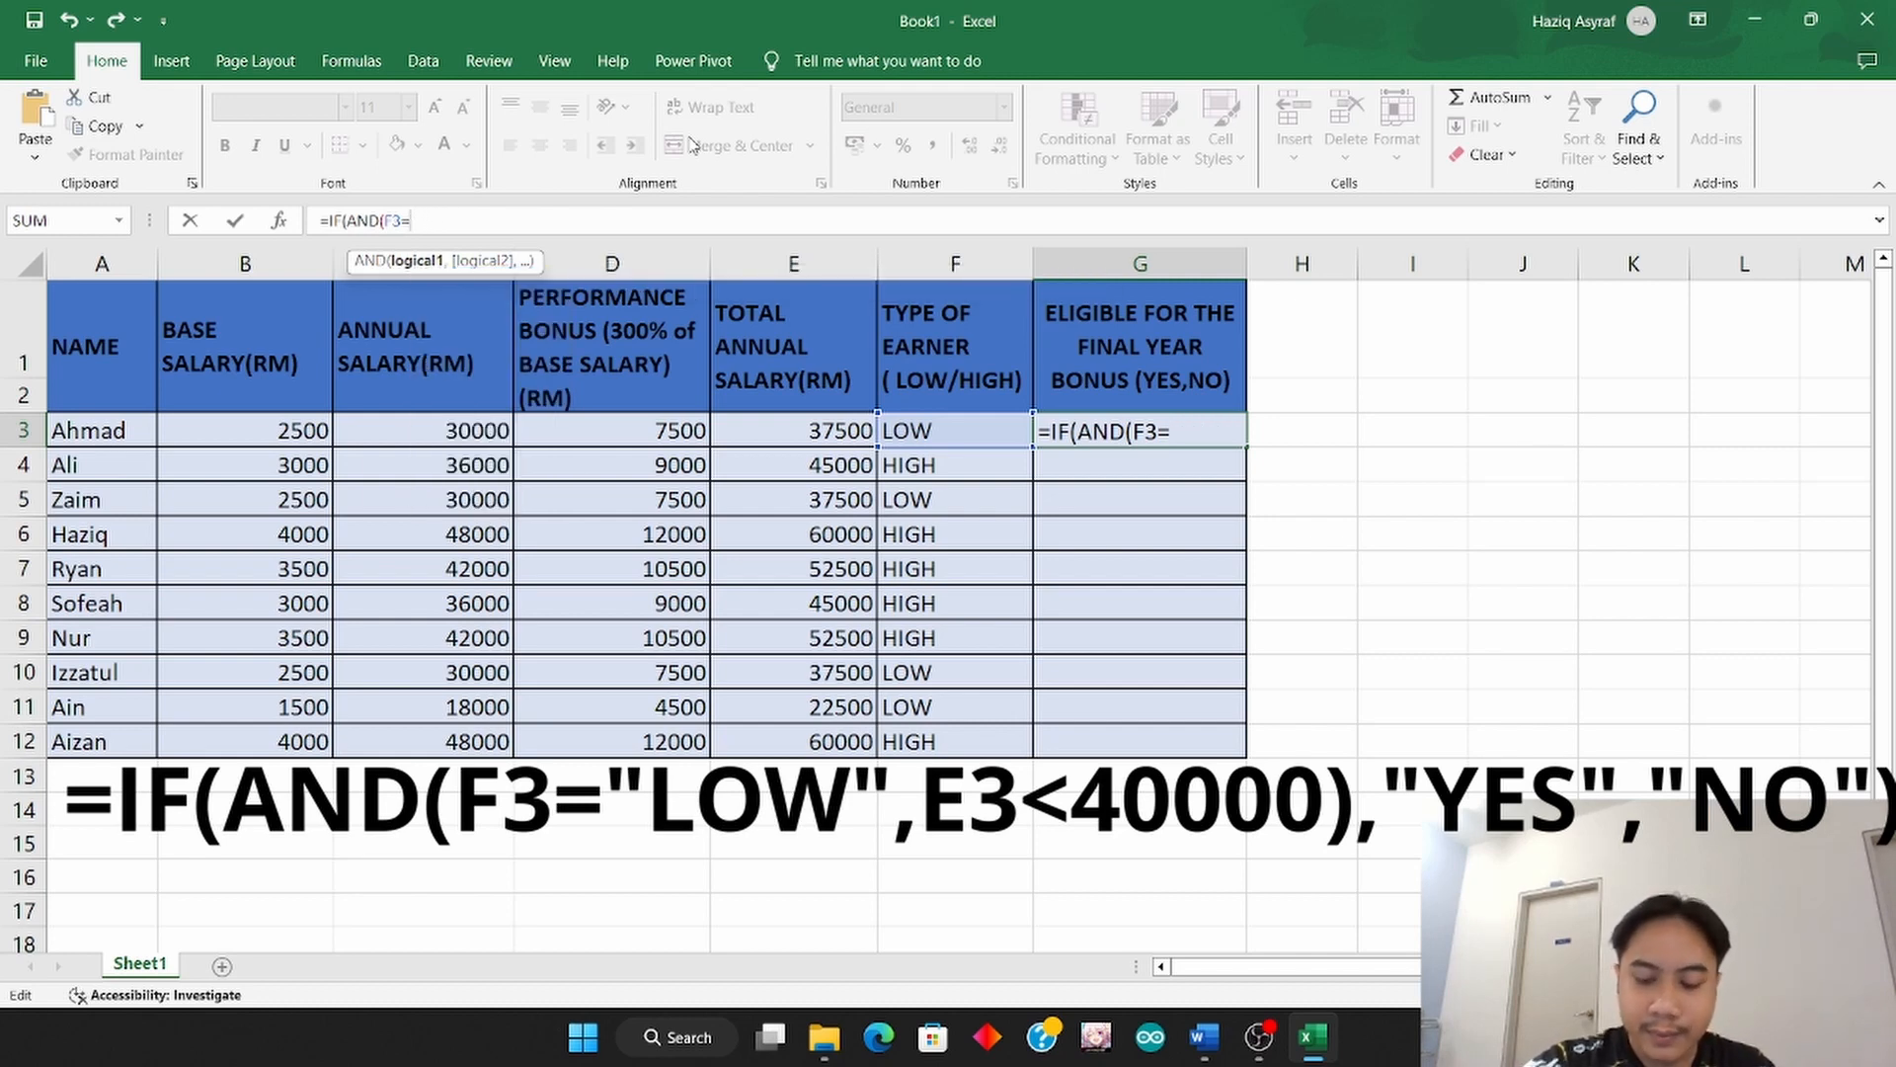
pyautogui.write('"')
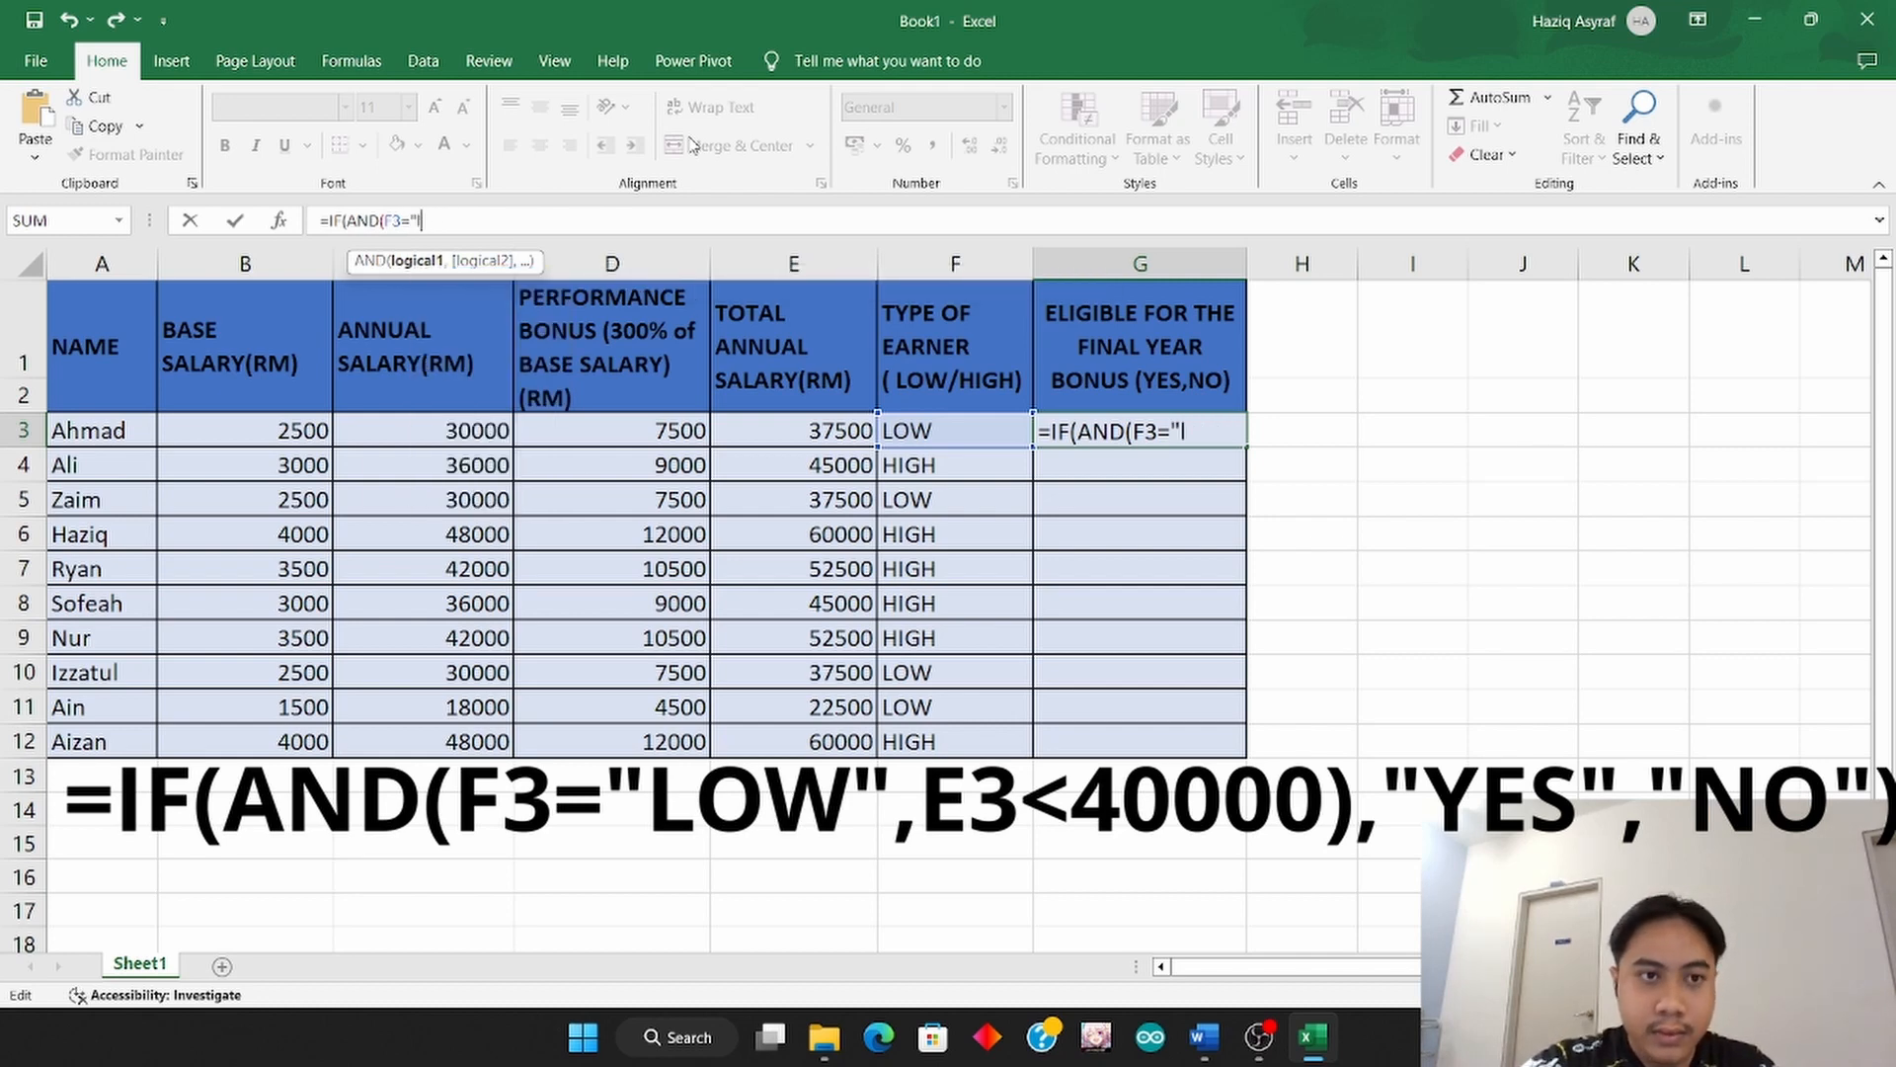
pyautogui.write('LOW"')
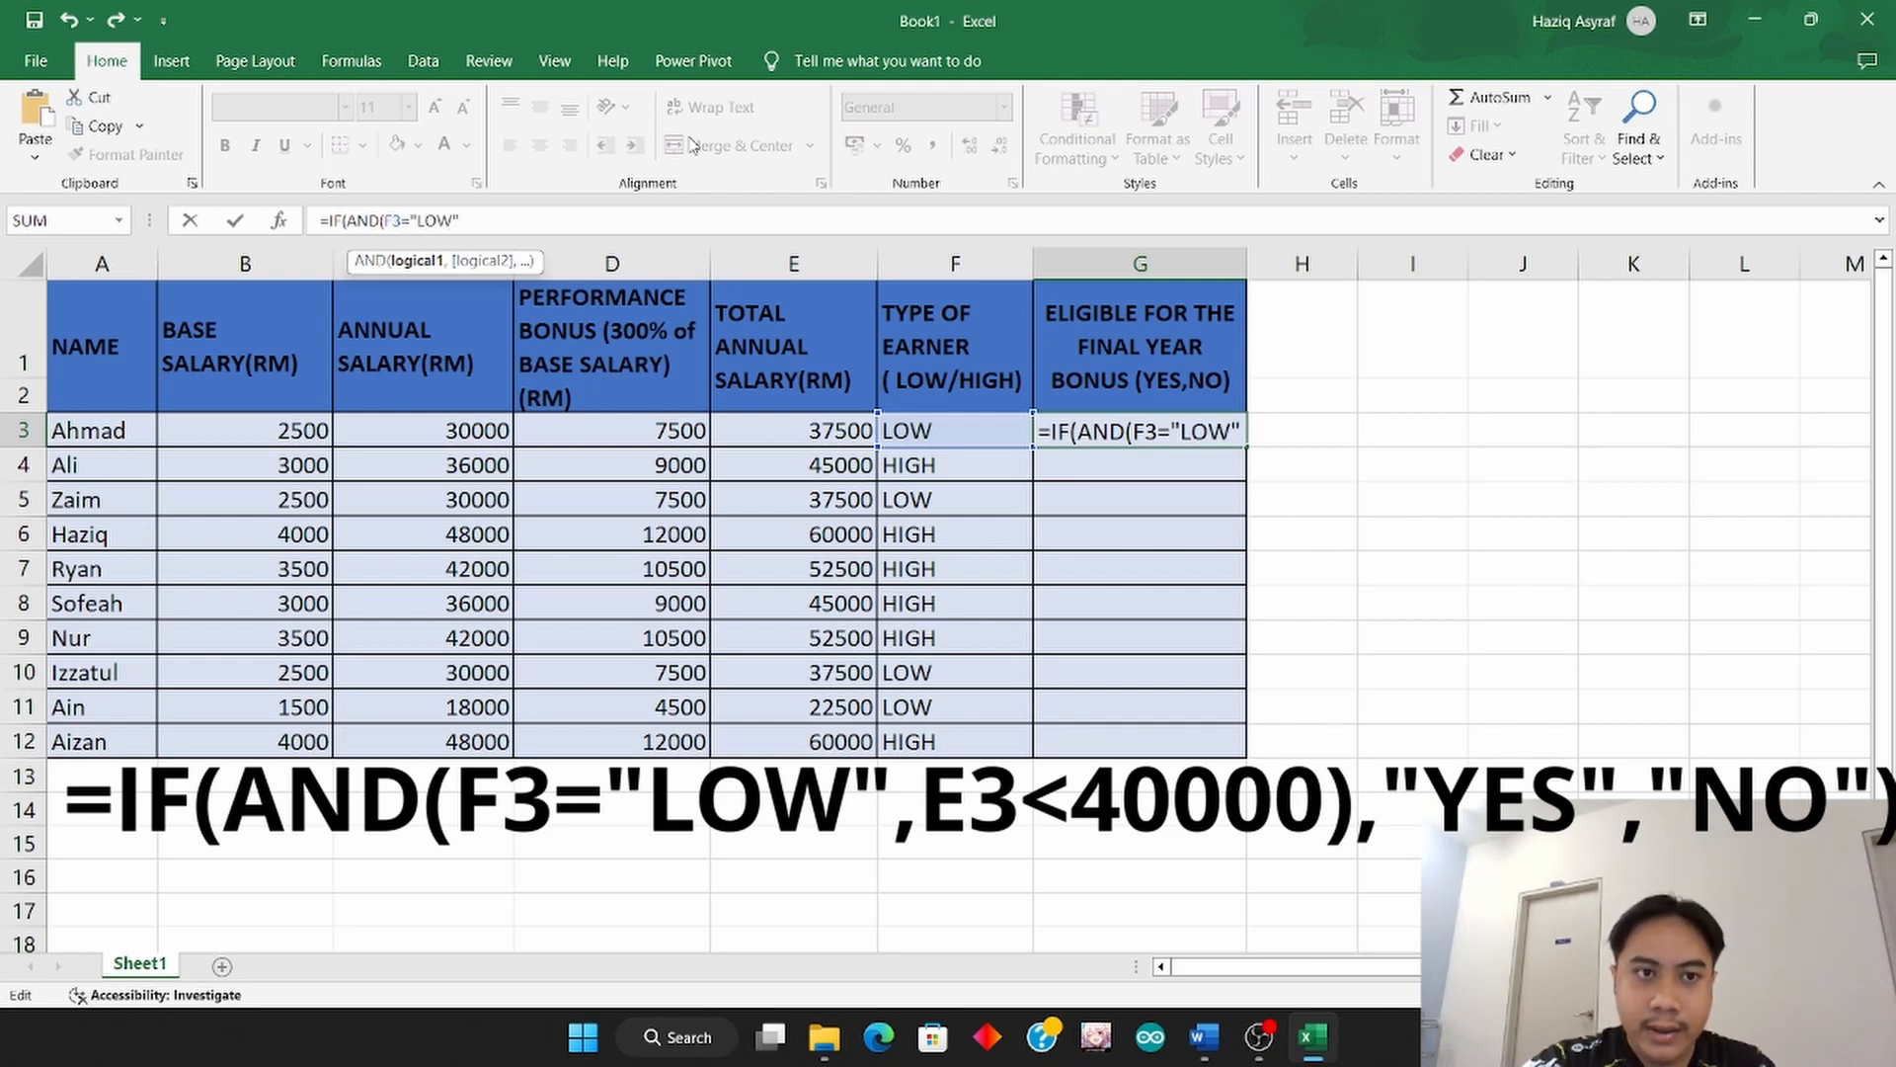
pyautogui.write(',')
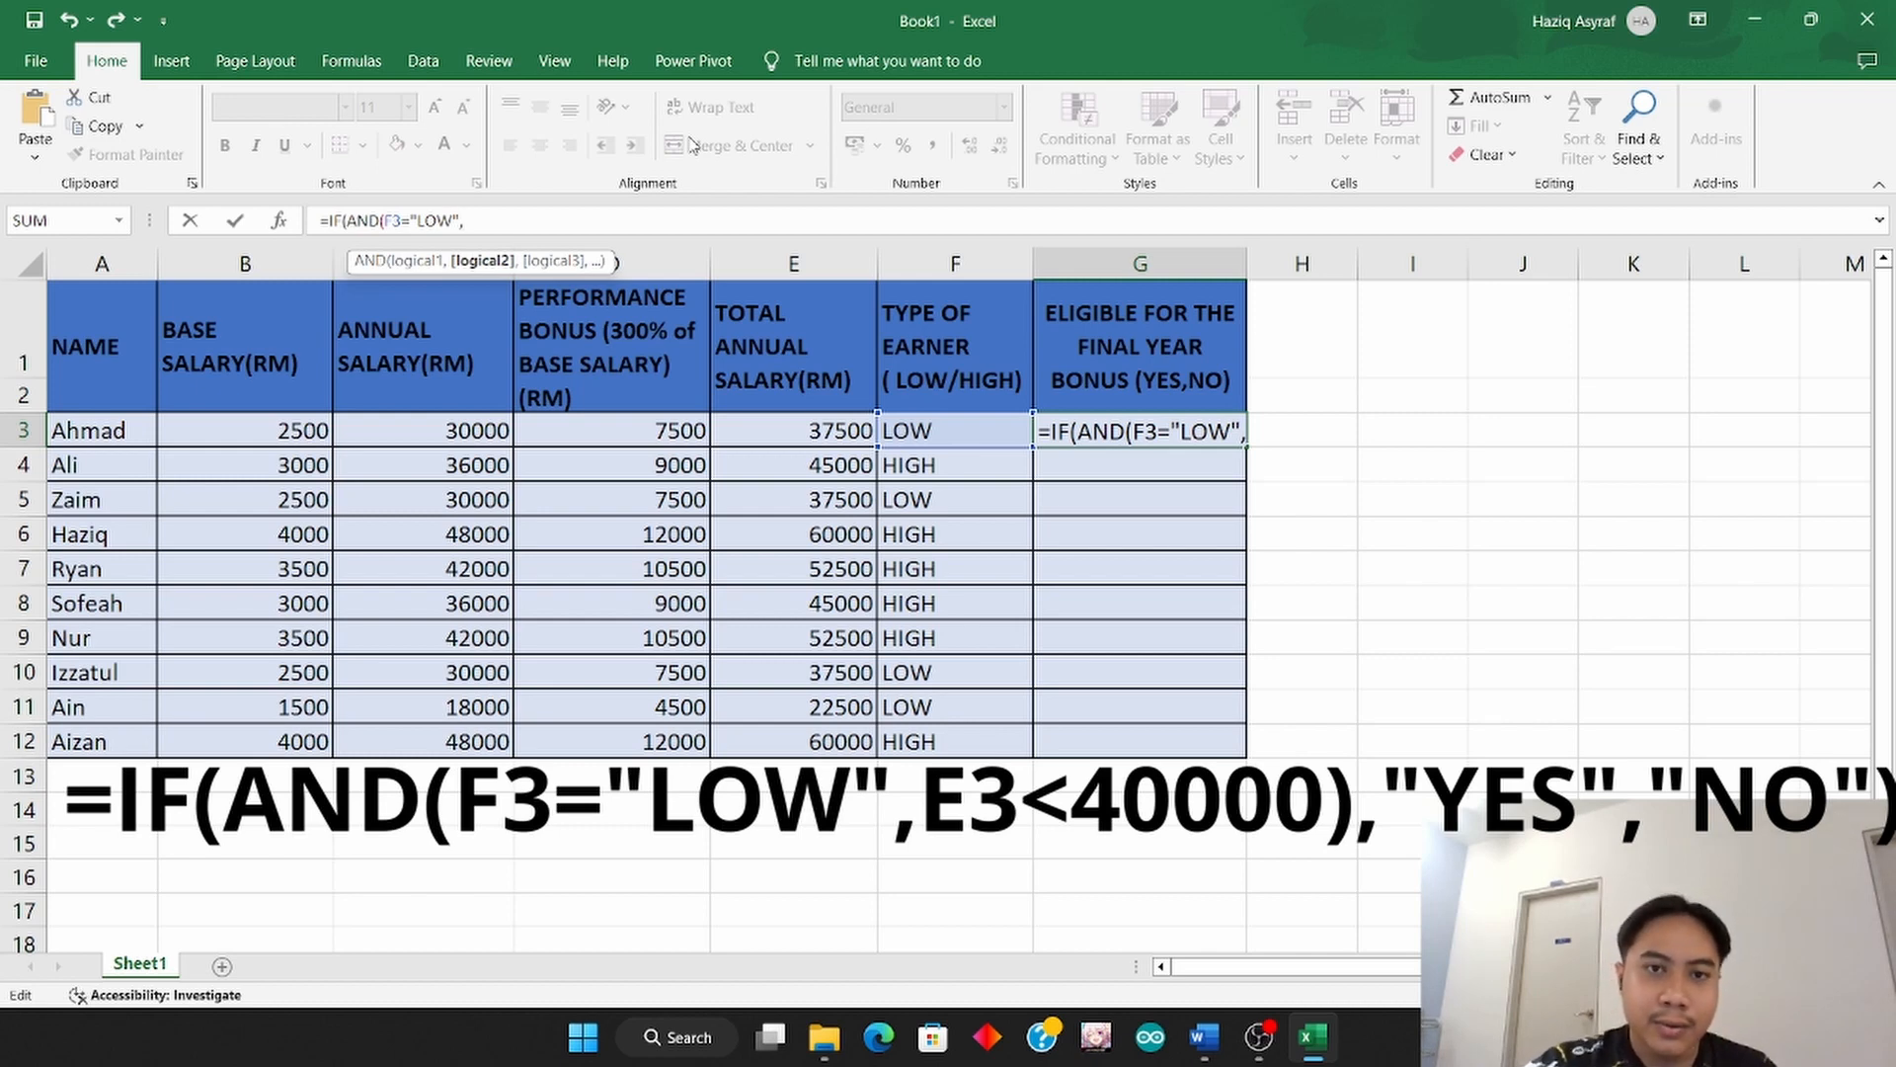
pyautogui.write('E3')
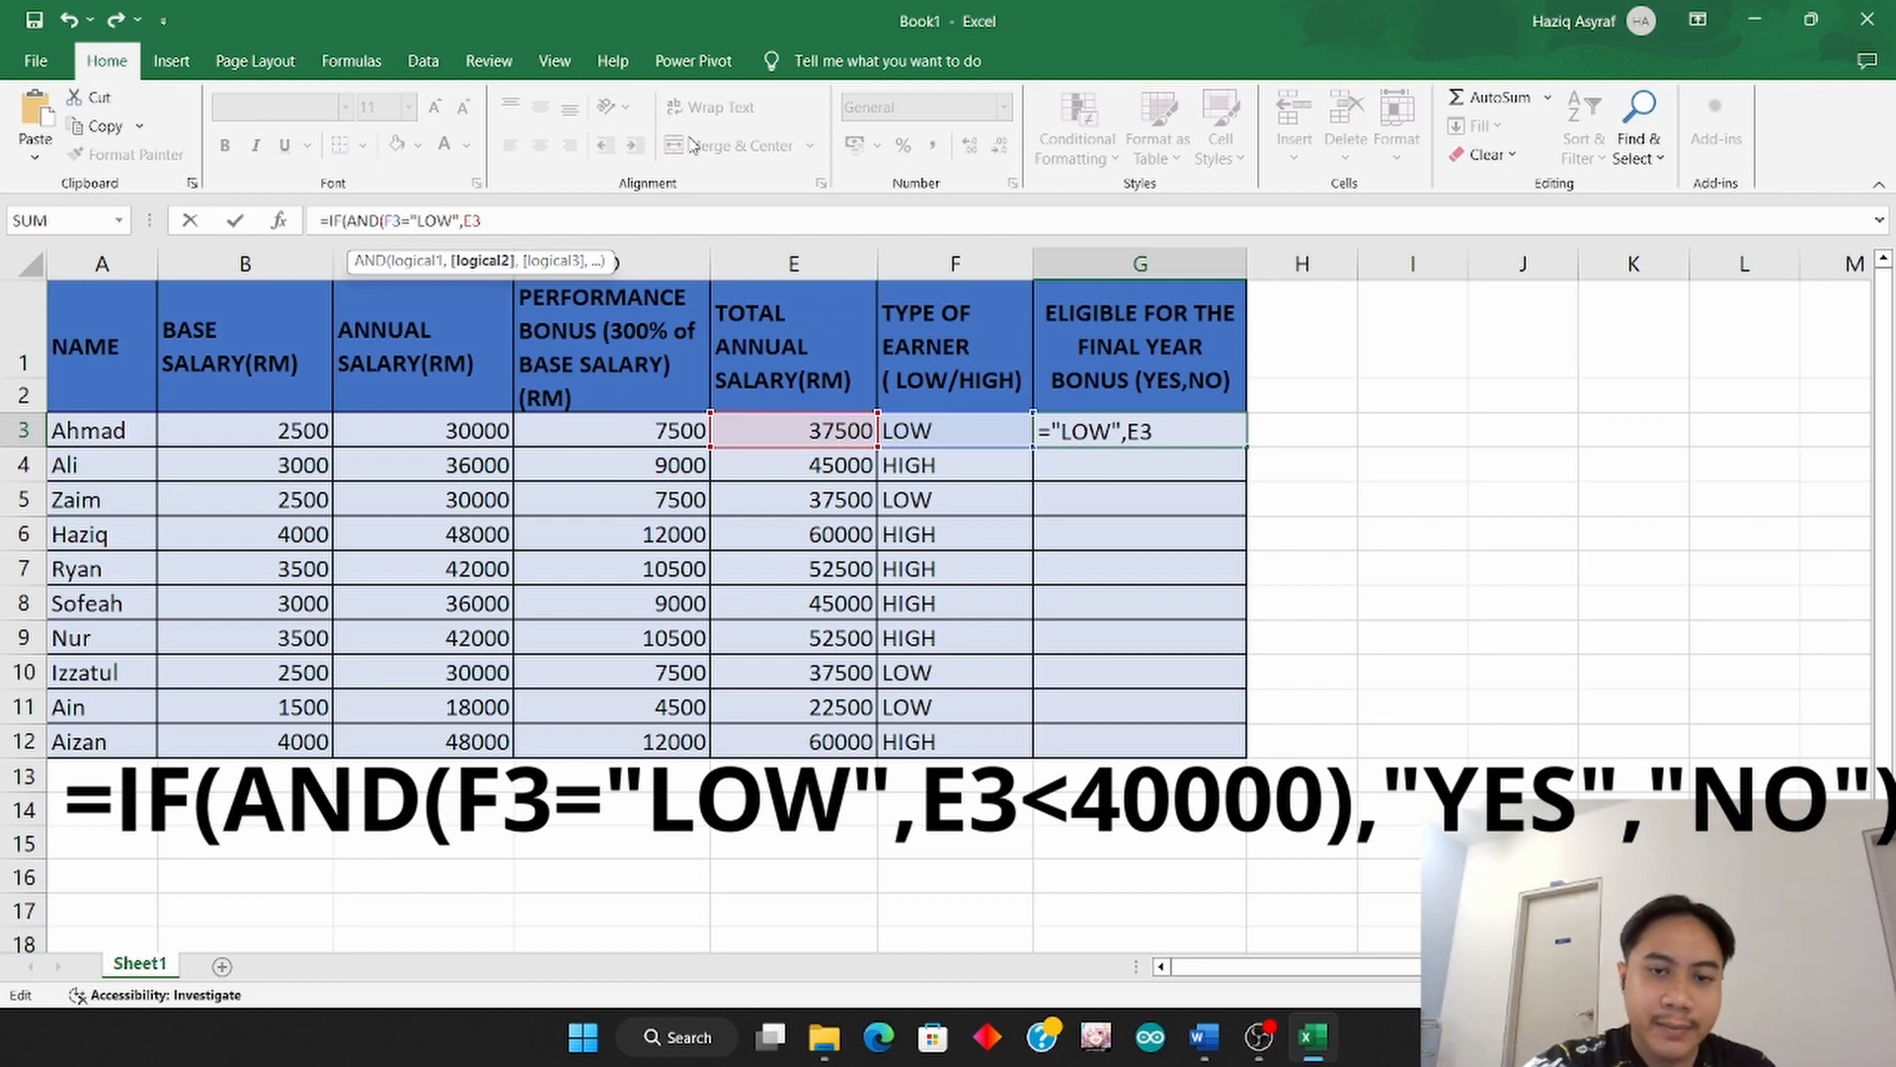
pyautogui.write('<')
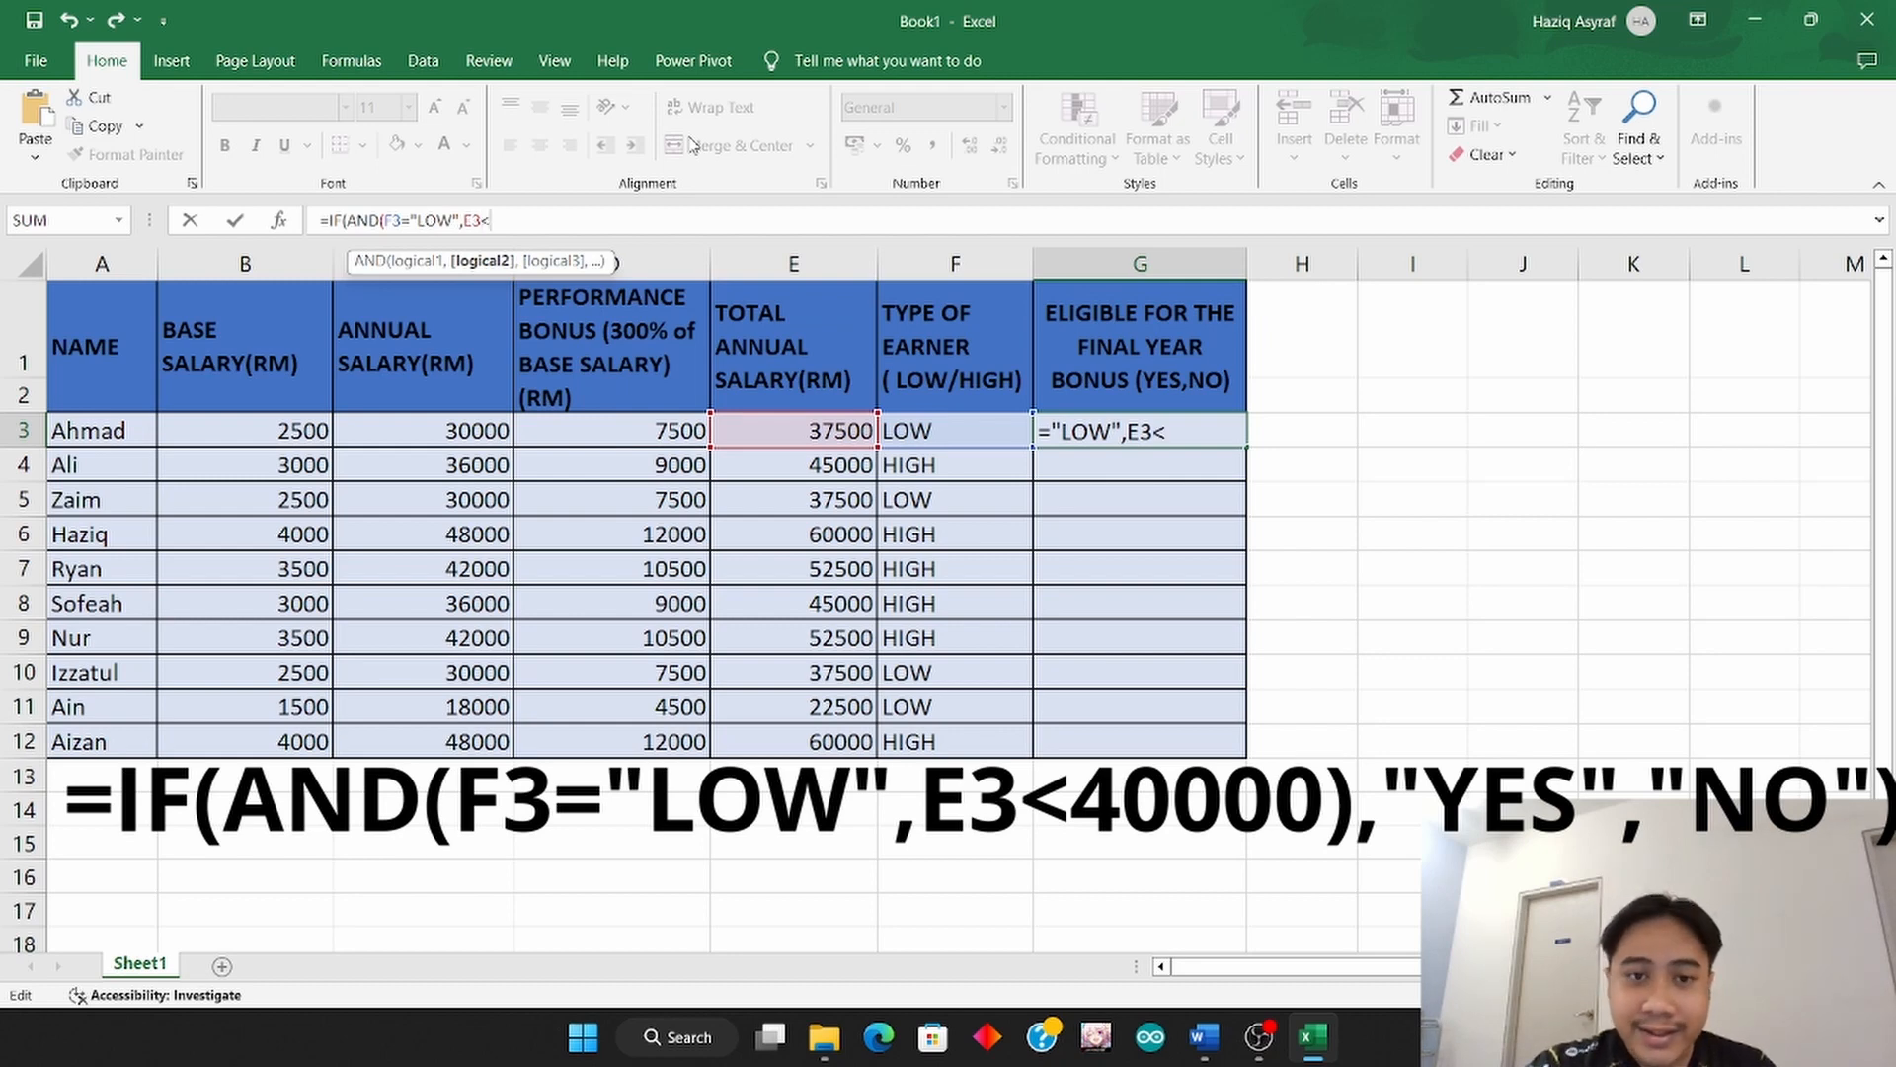
pyautogui.write('40000')
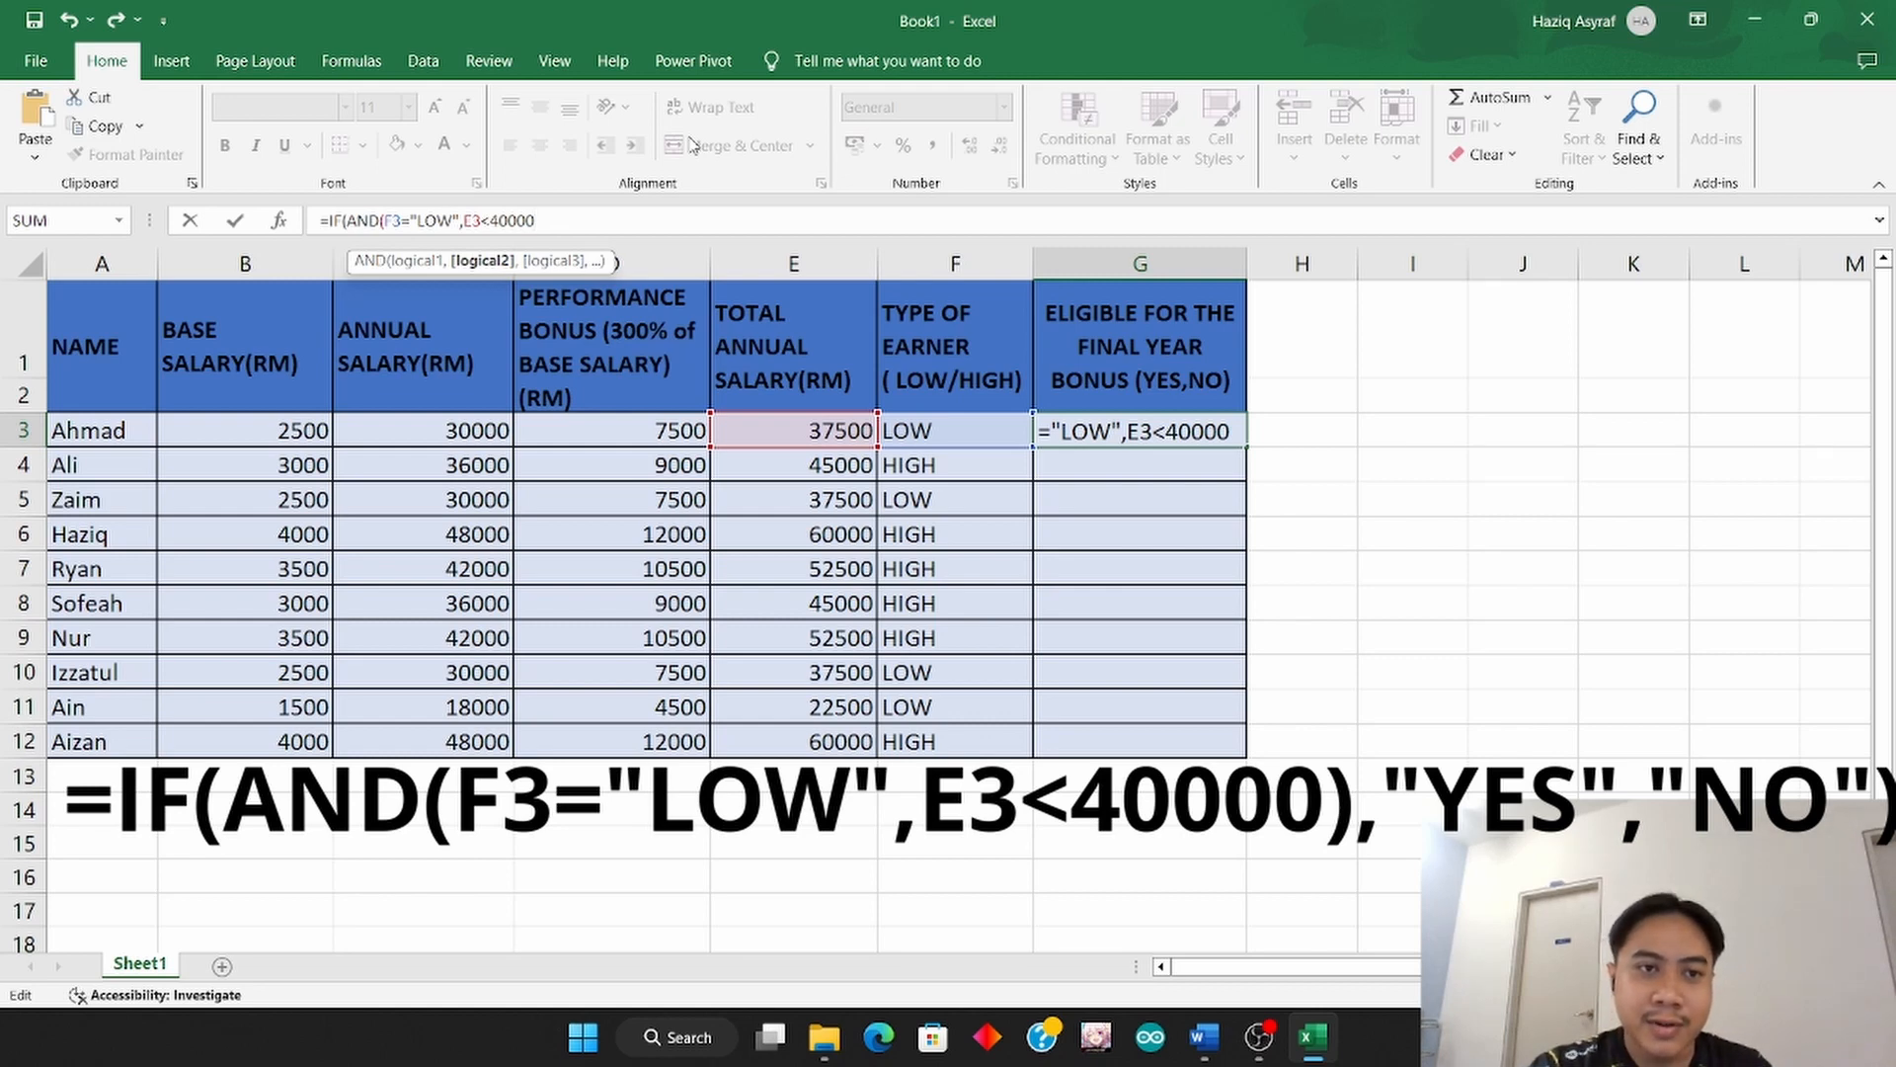
pyautogui.write('),')
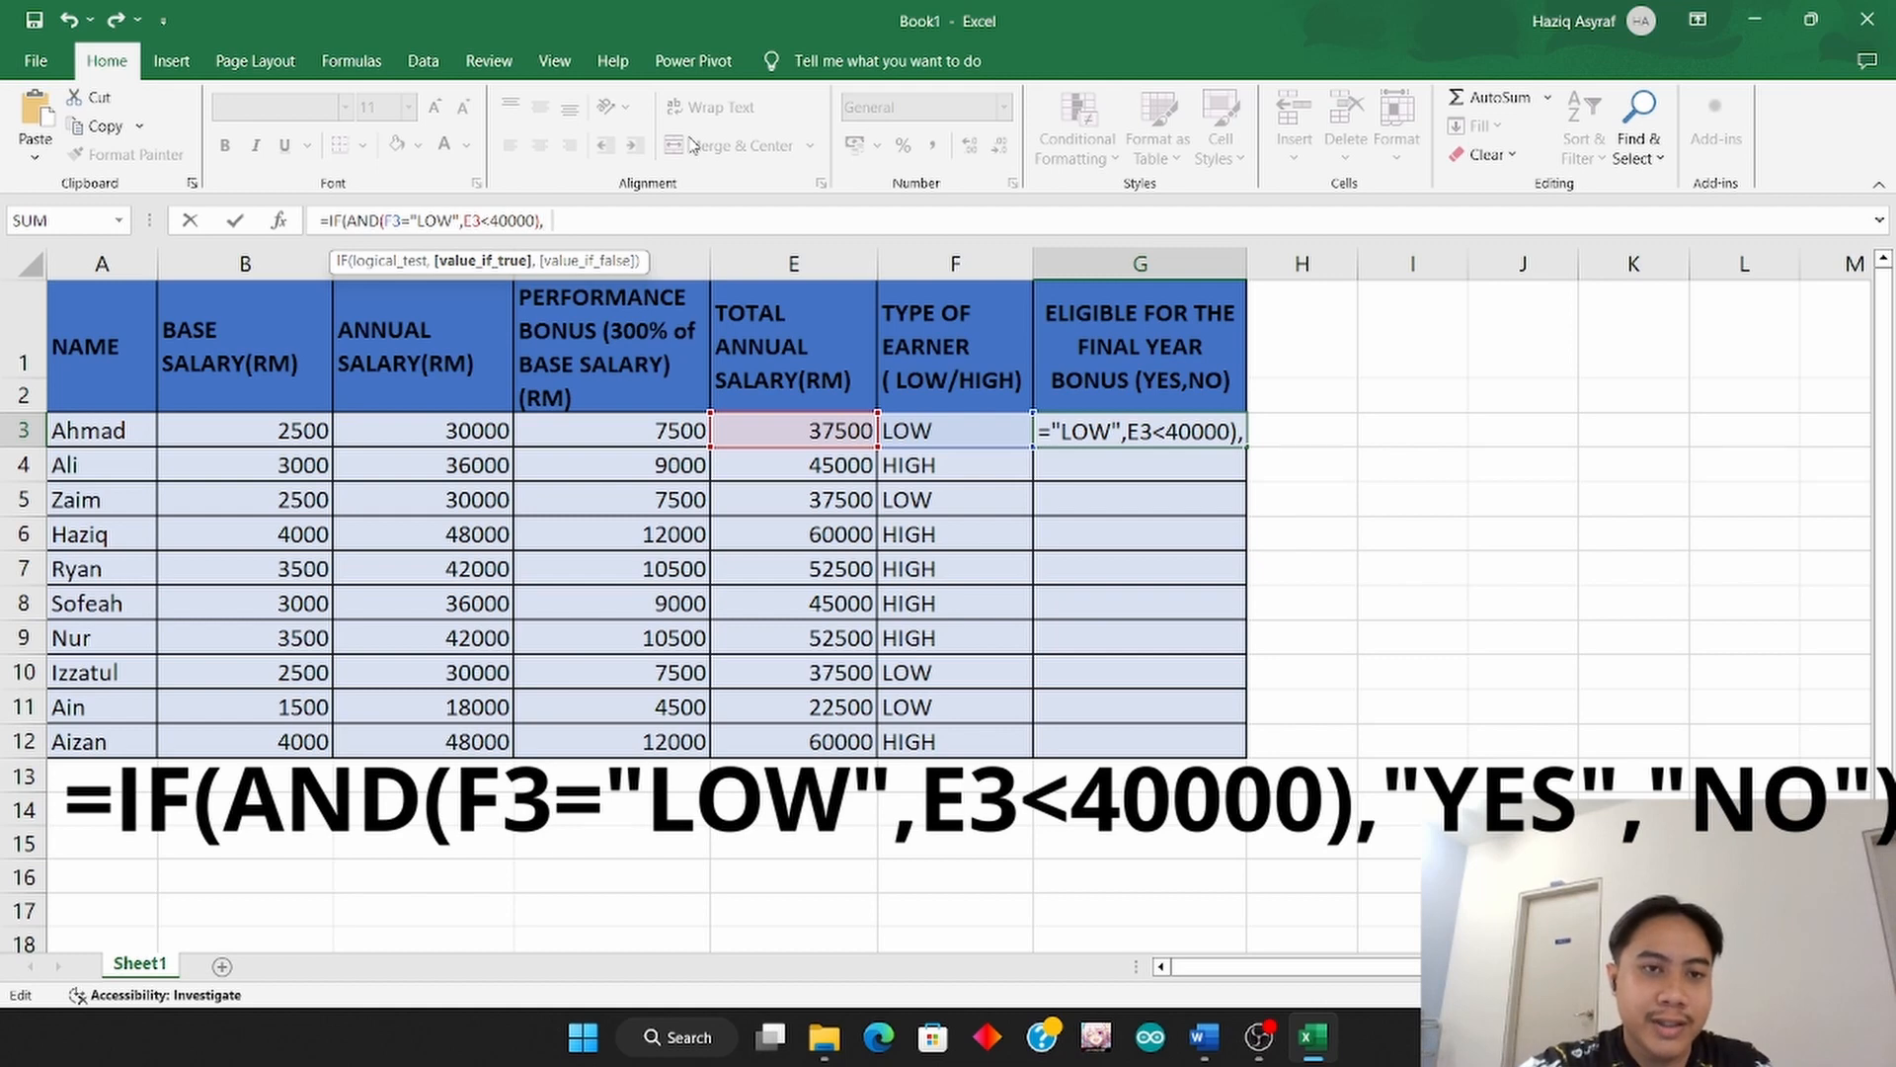
pyautogui.write('Y')
pyautogui.press('BackSpace')
pyautogui.write('"')
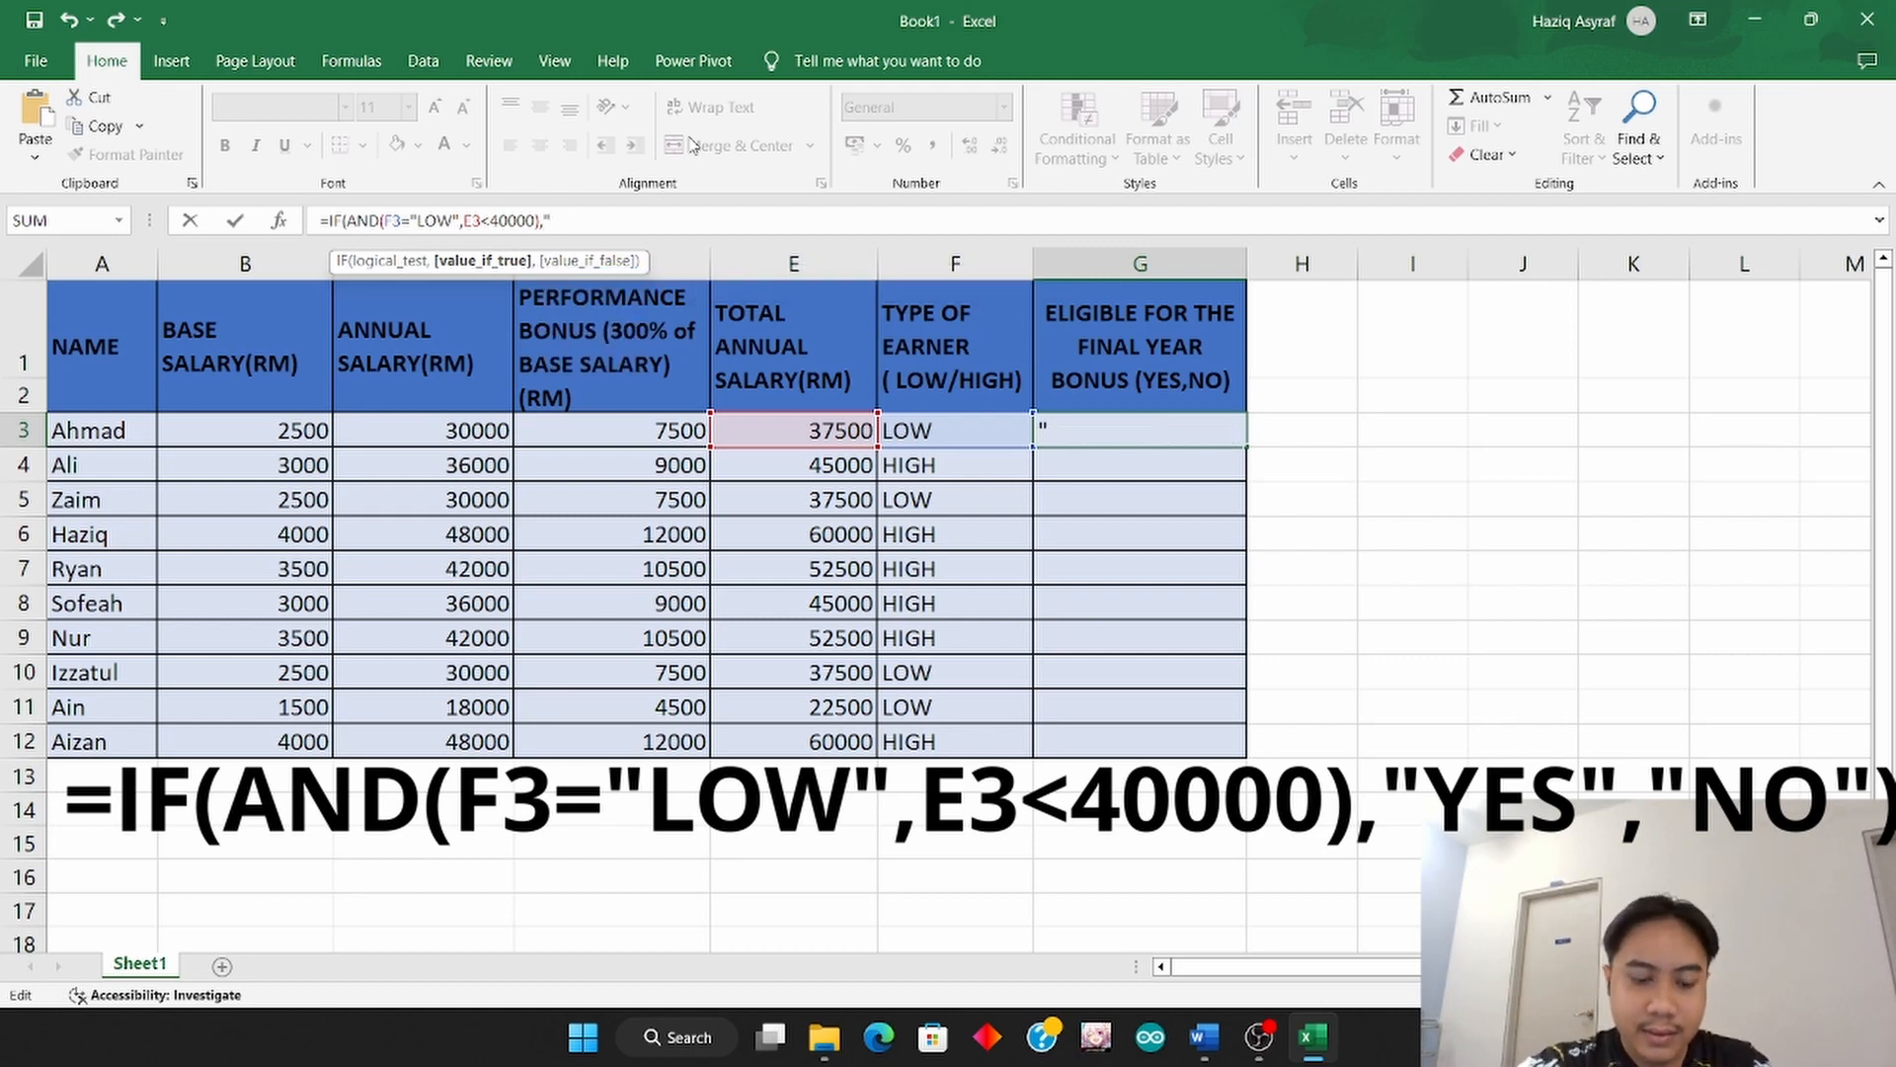
pyautogui.write('YES')
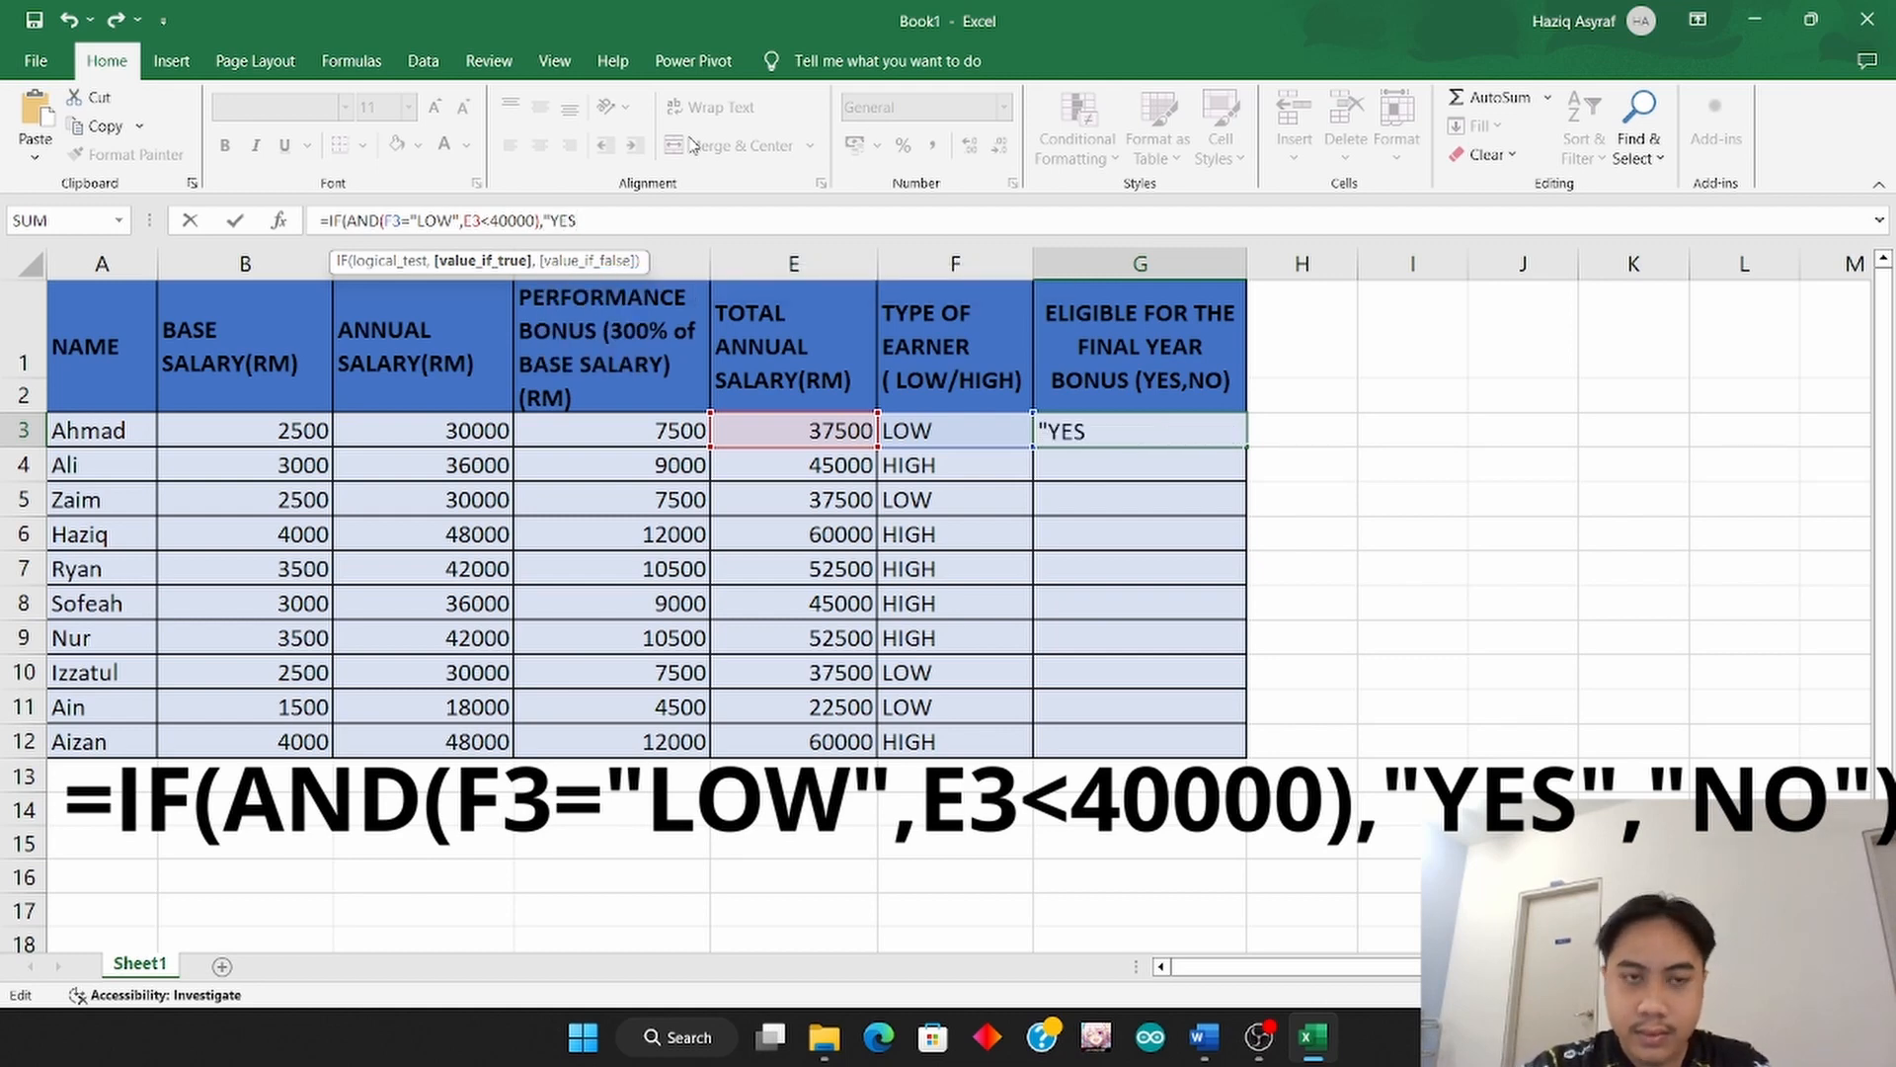
pyautogui.write('",')
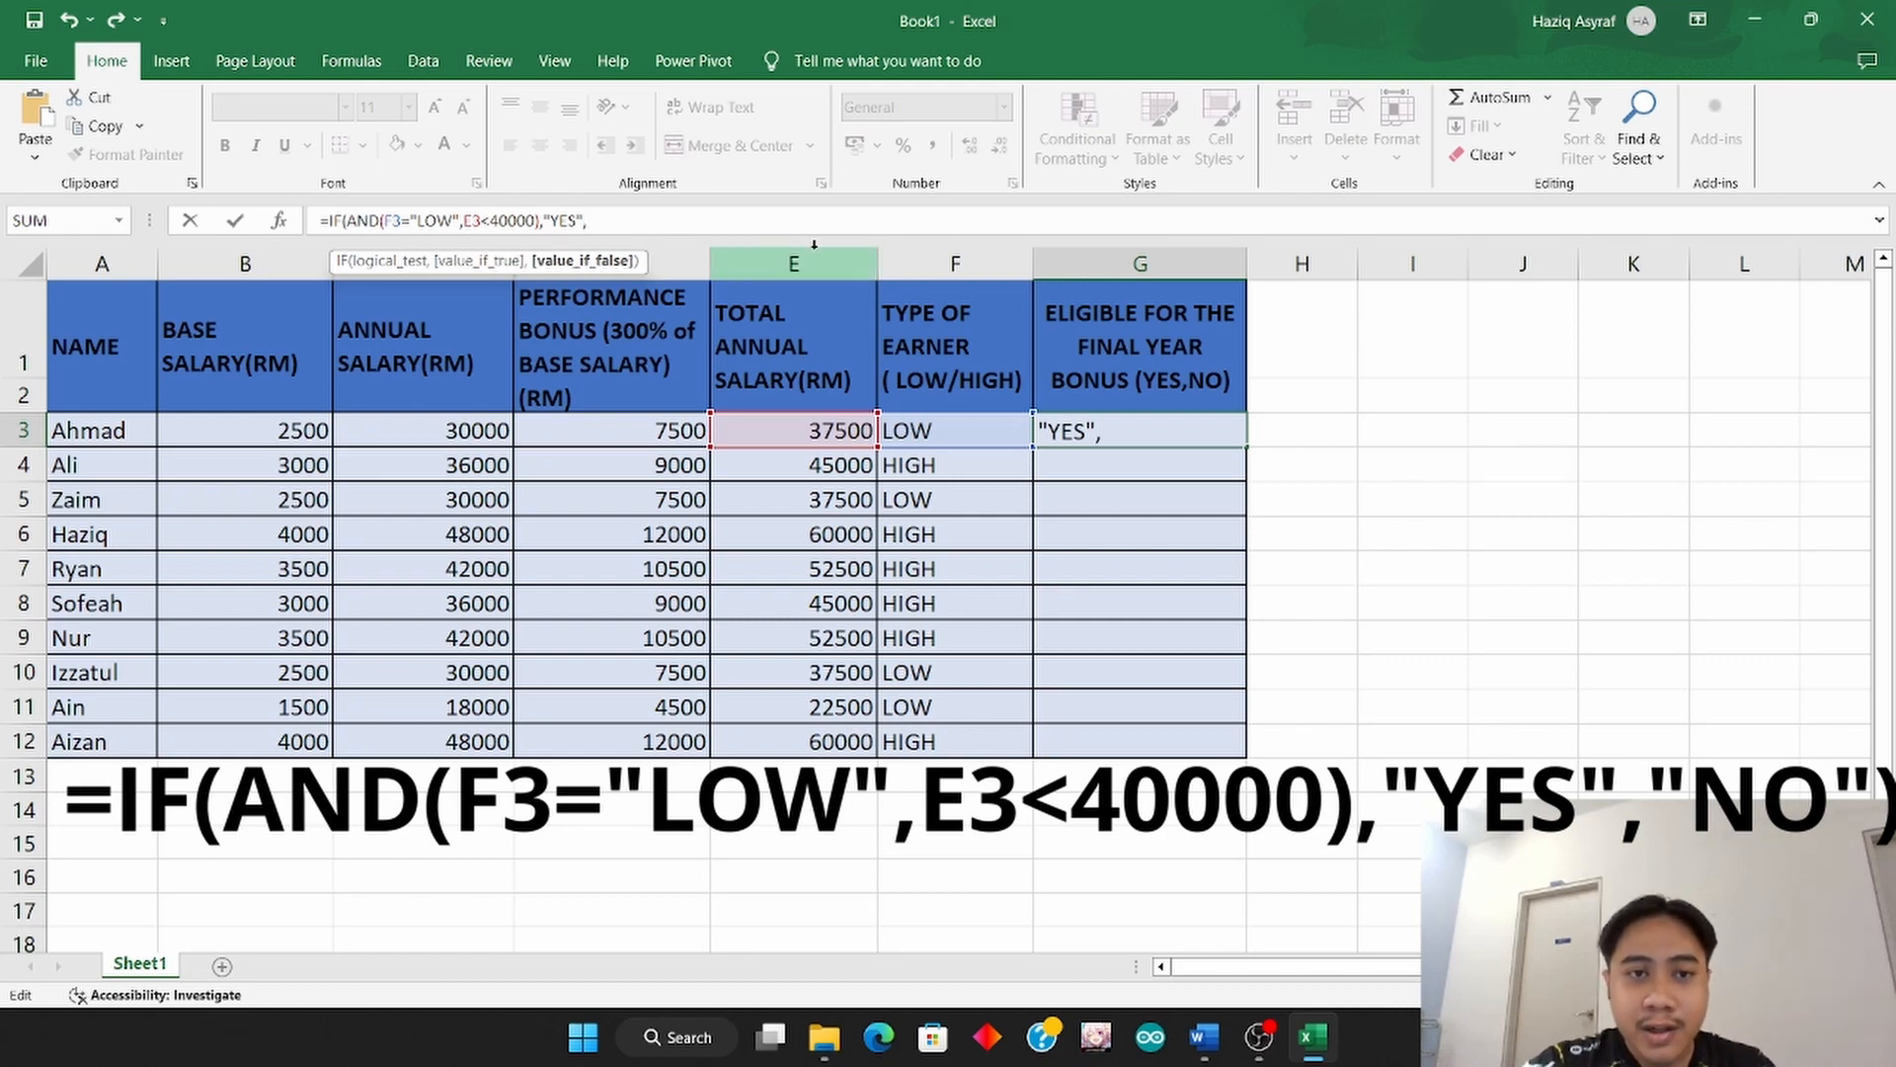
pyautogui.write('"NO"')
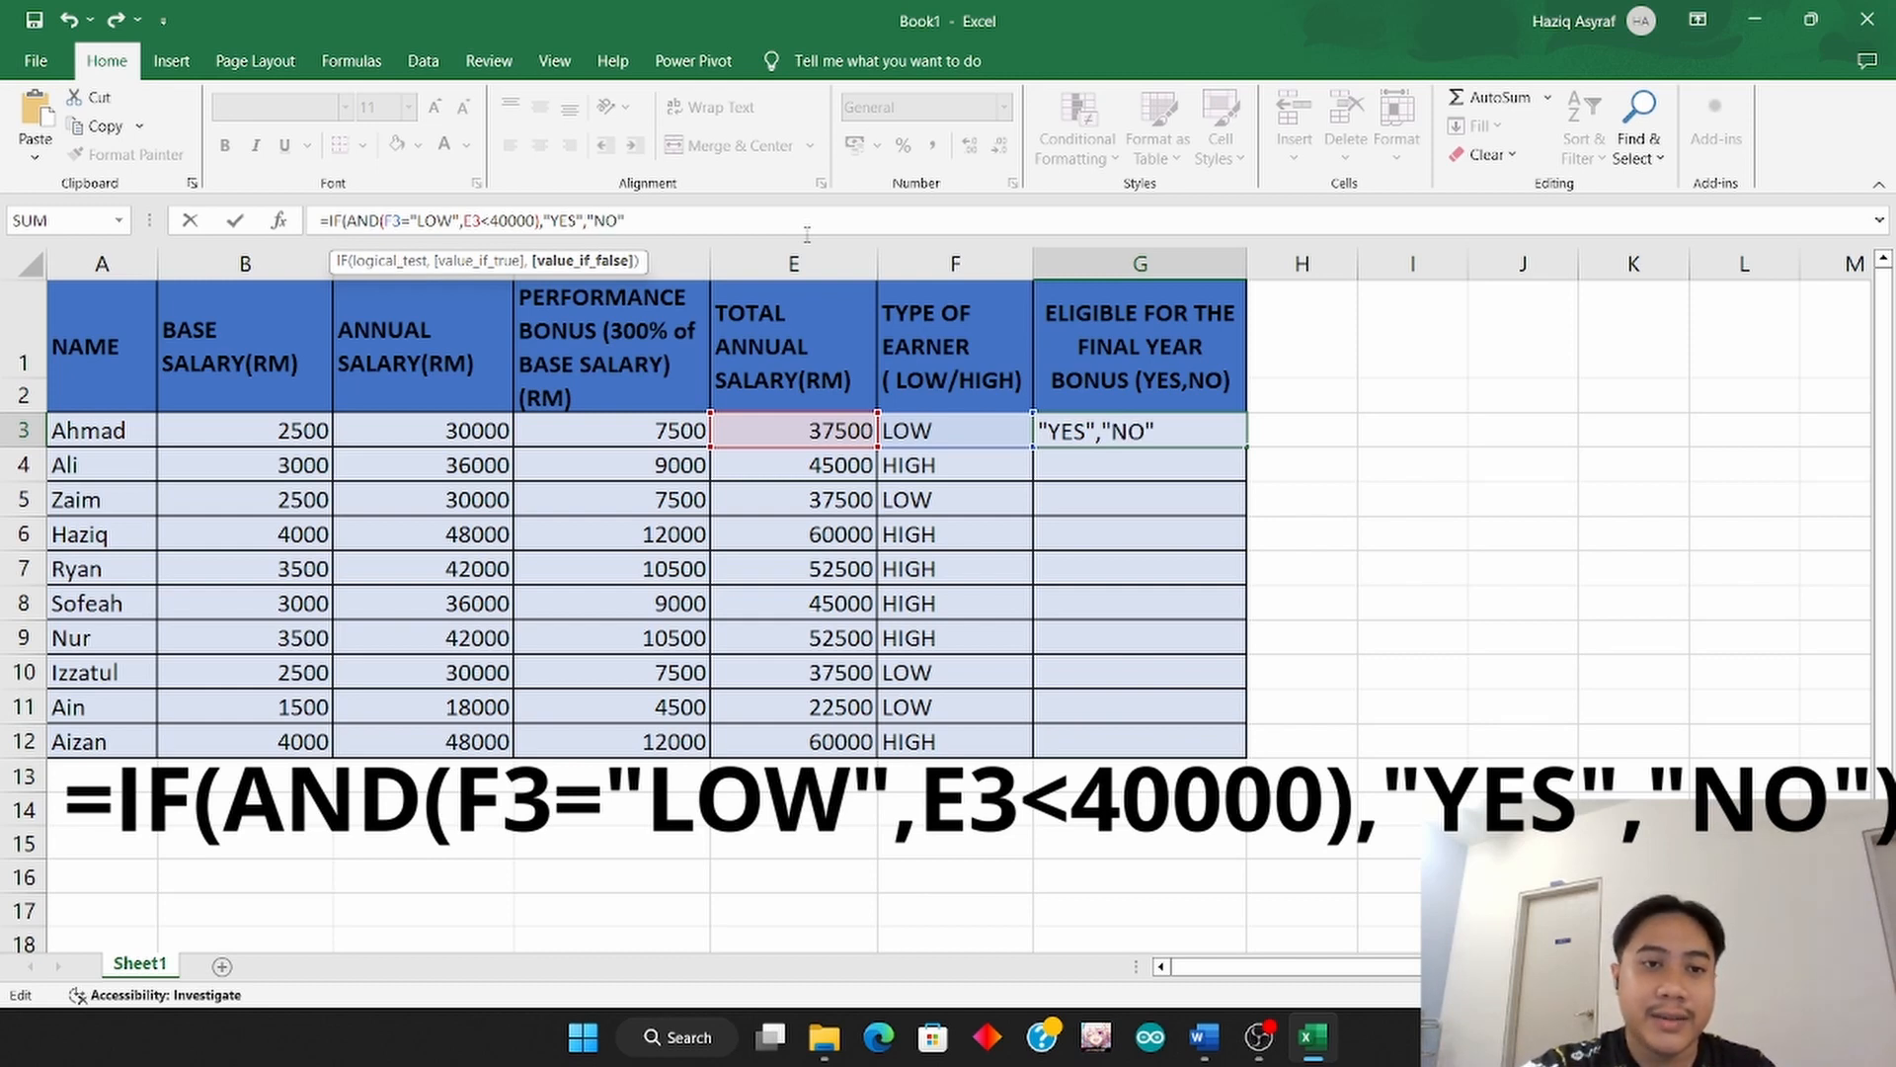
pyautogui.write(')')
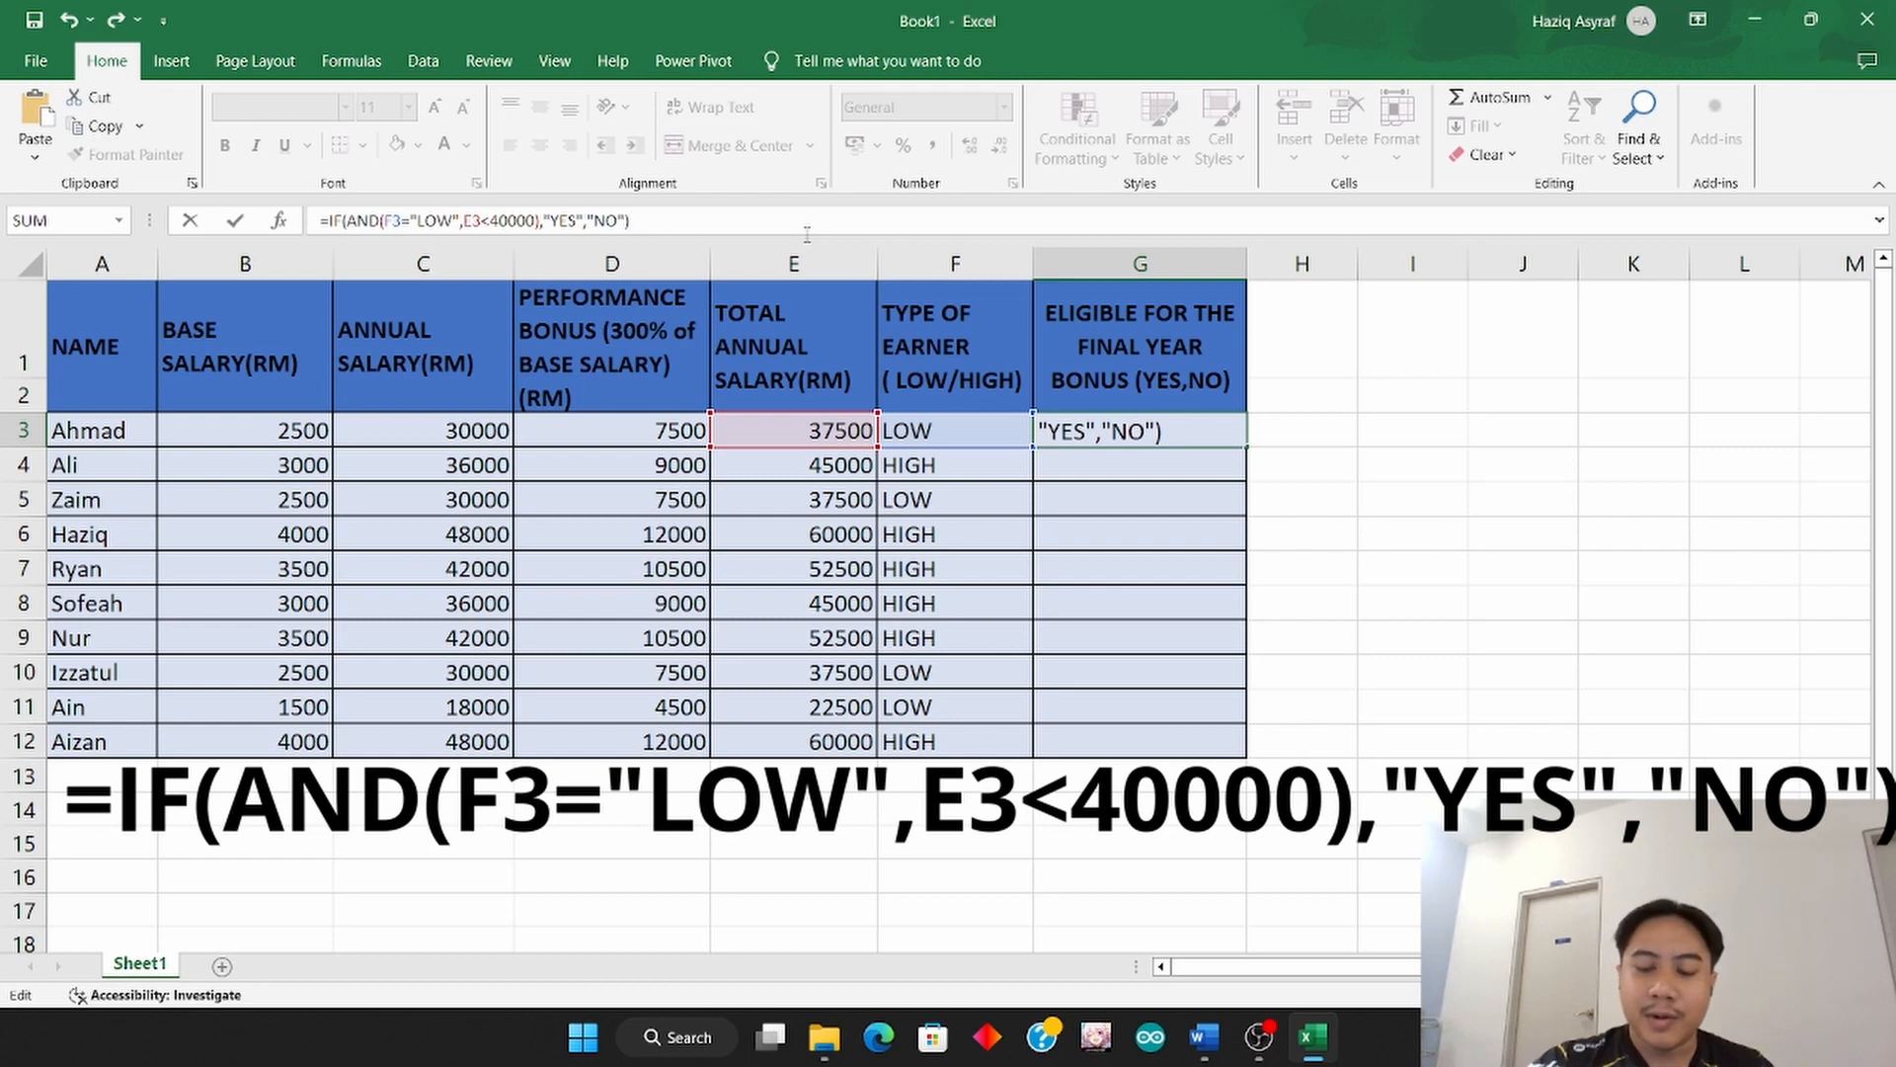
pyautogui.press('Return')
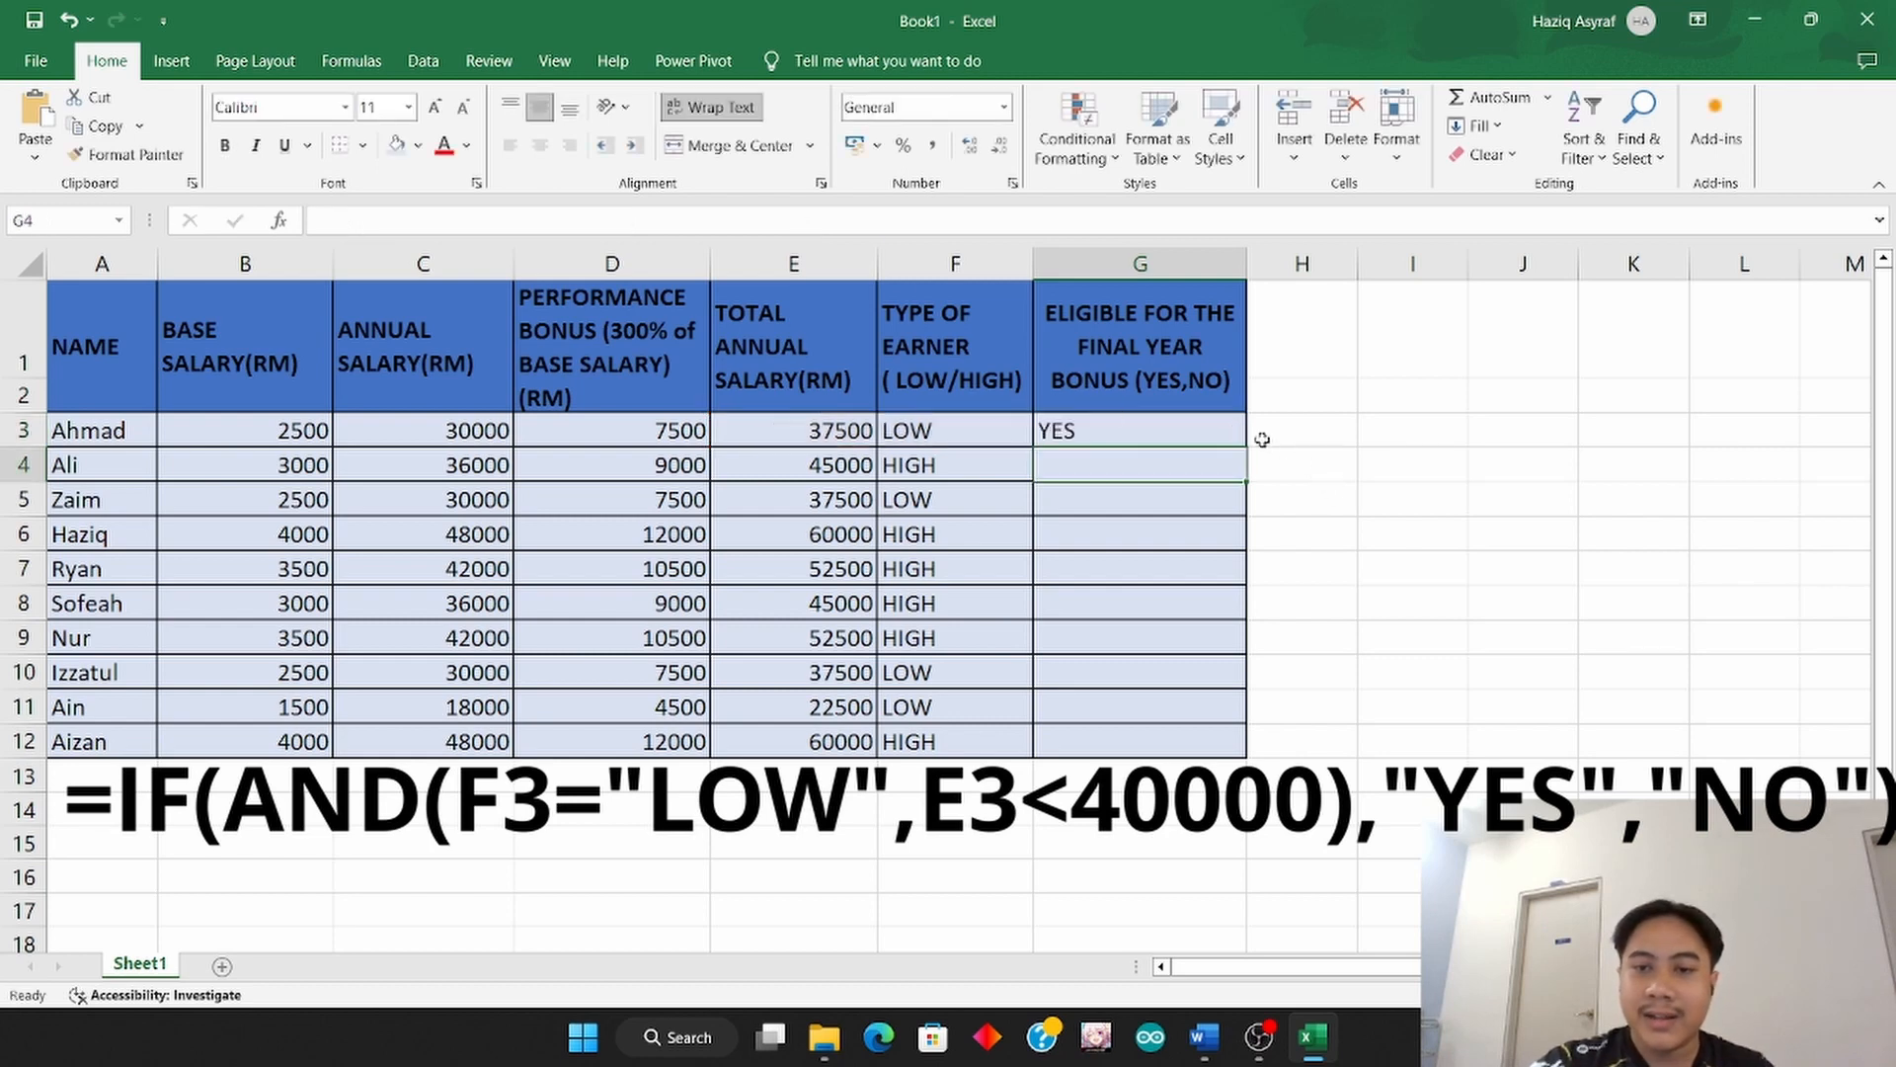
# Fill the final year bonus eligibility formula from G3 down through G12.
pyautogui.click(1230, 426)
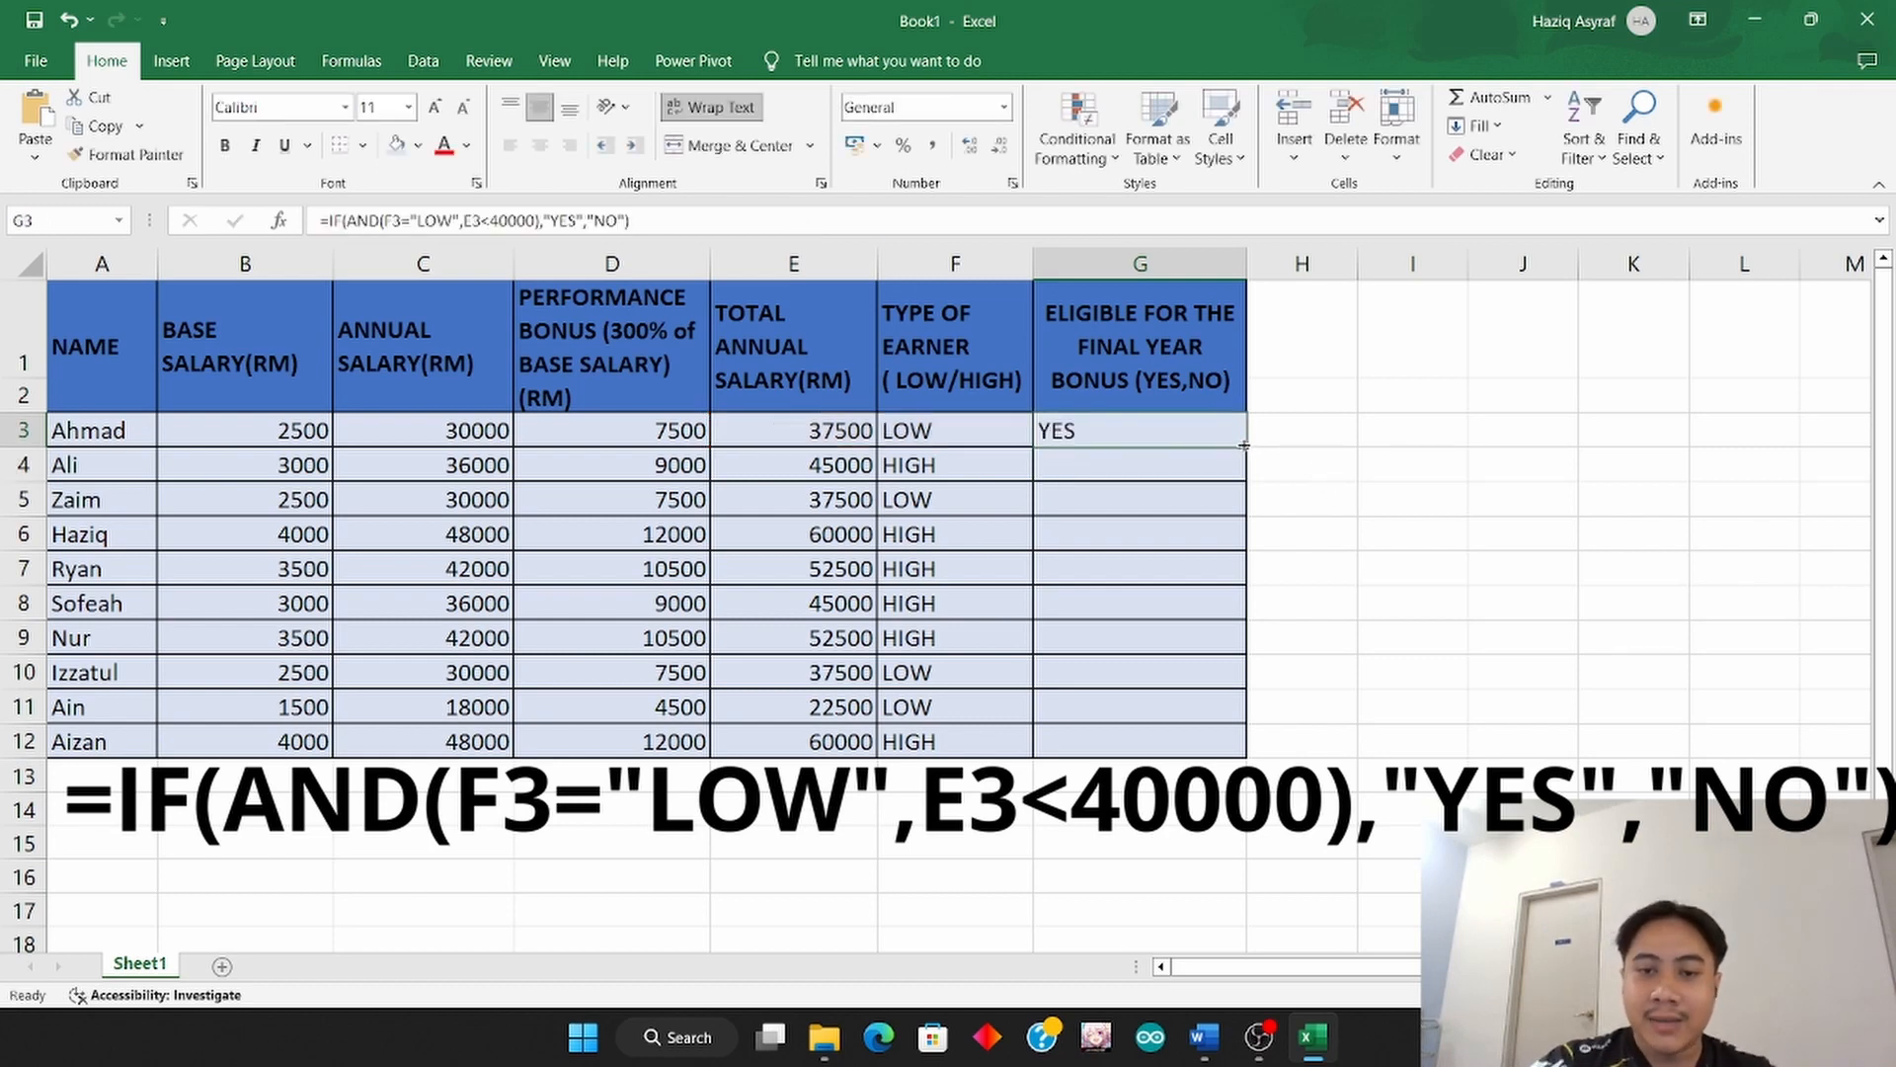
pyautogui.moveTo(1242, 446); pyautogui.dragTo(1210, 750)
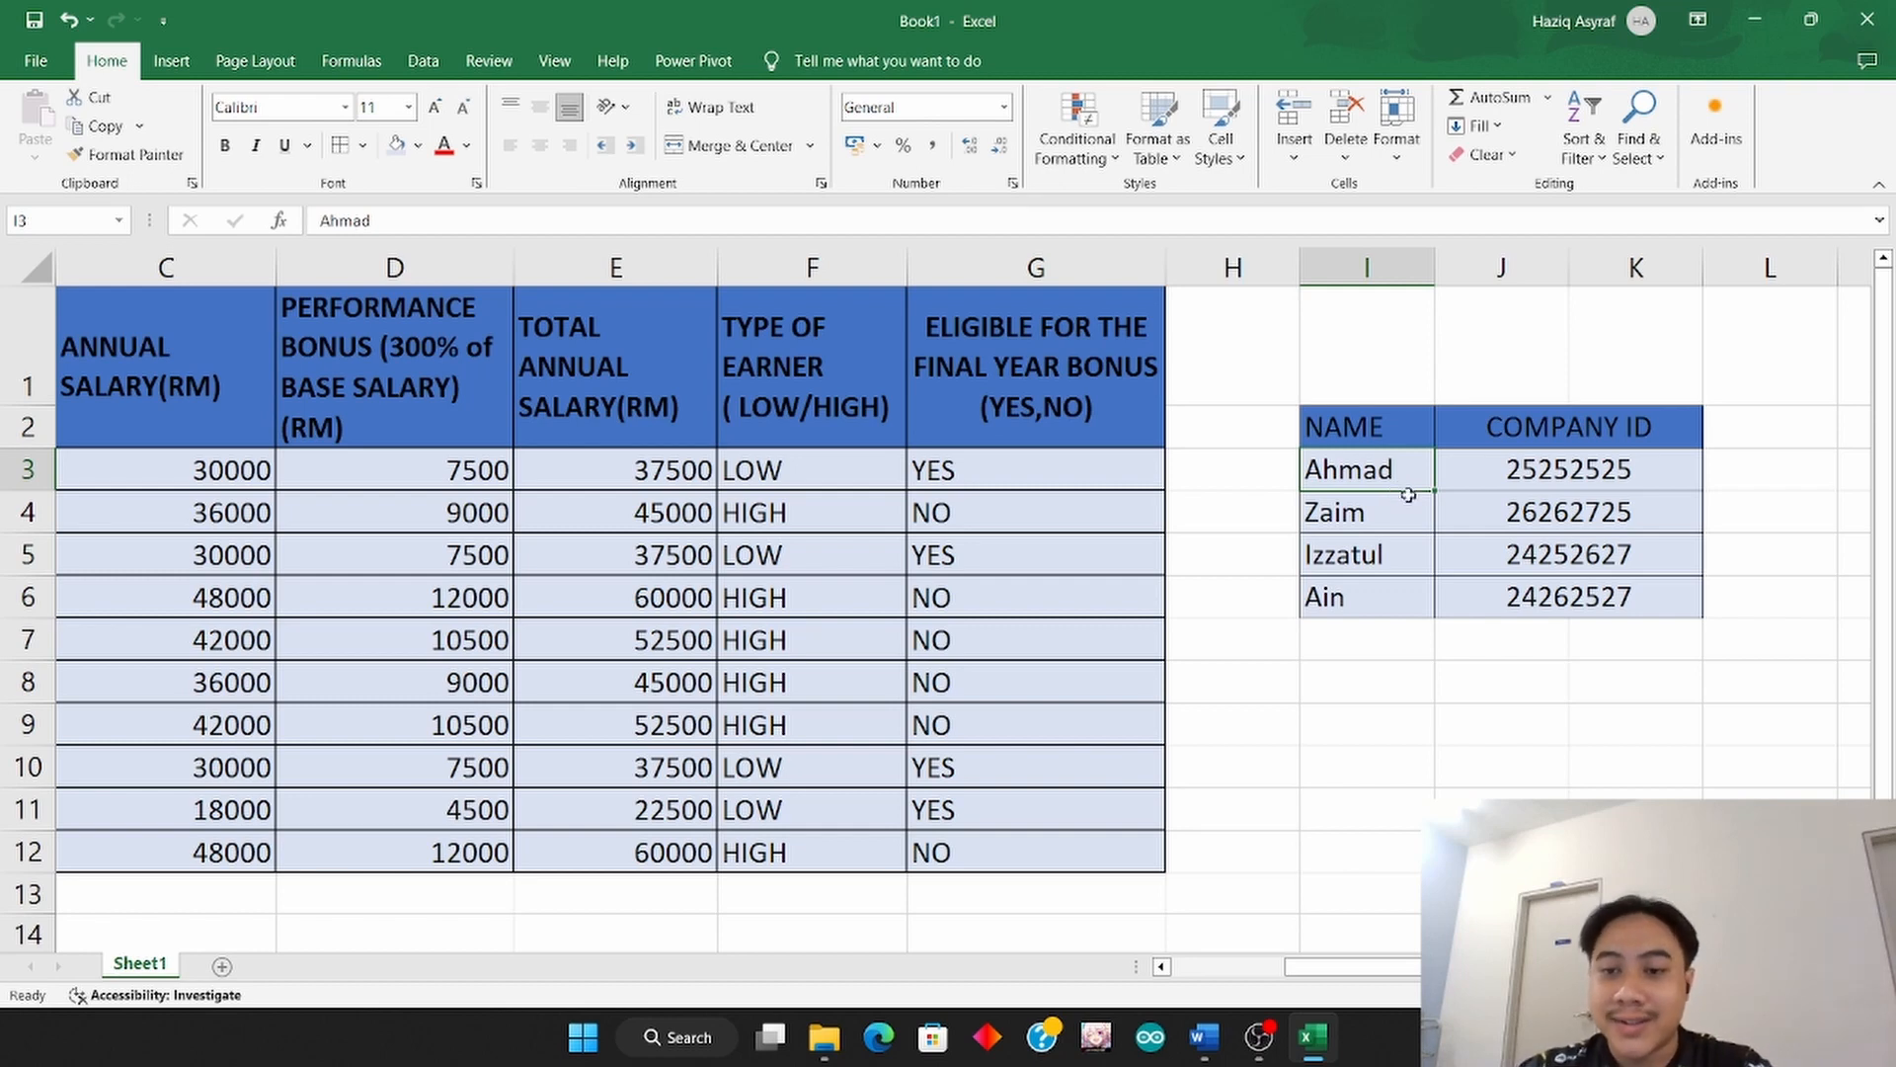
pyautogui.moveTo(1393, 470)
pyautogui.mouseDown()
pyautogui.moveTo(1418, 478)
pyautogui.moveTo(1407, 592)
pyautogui.mouseUp()
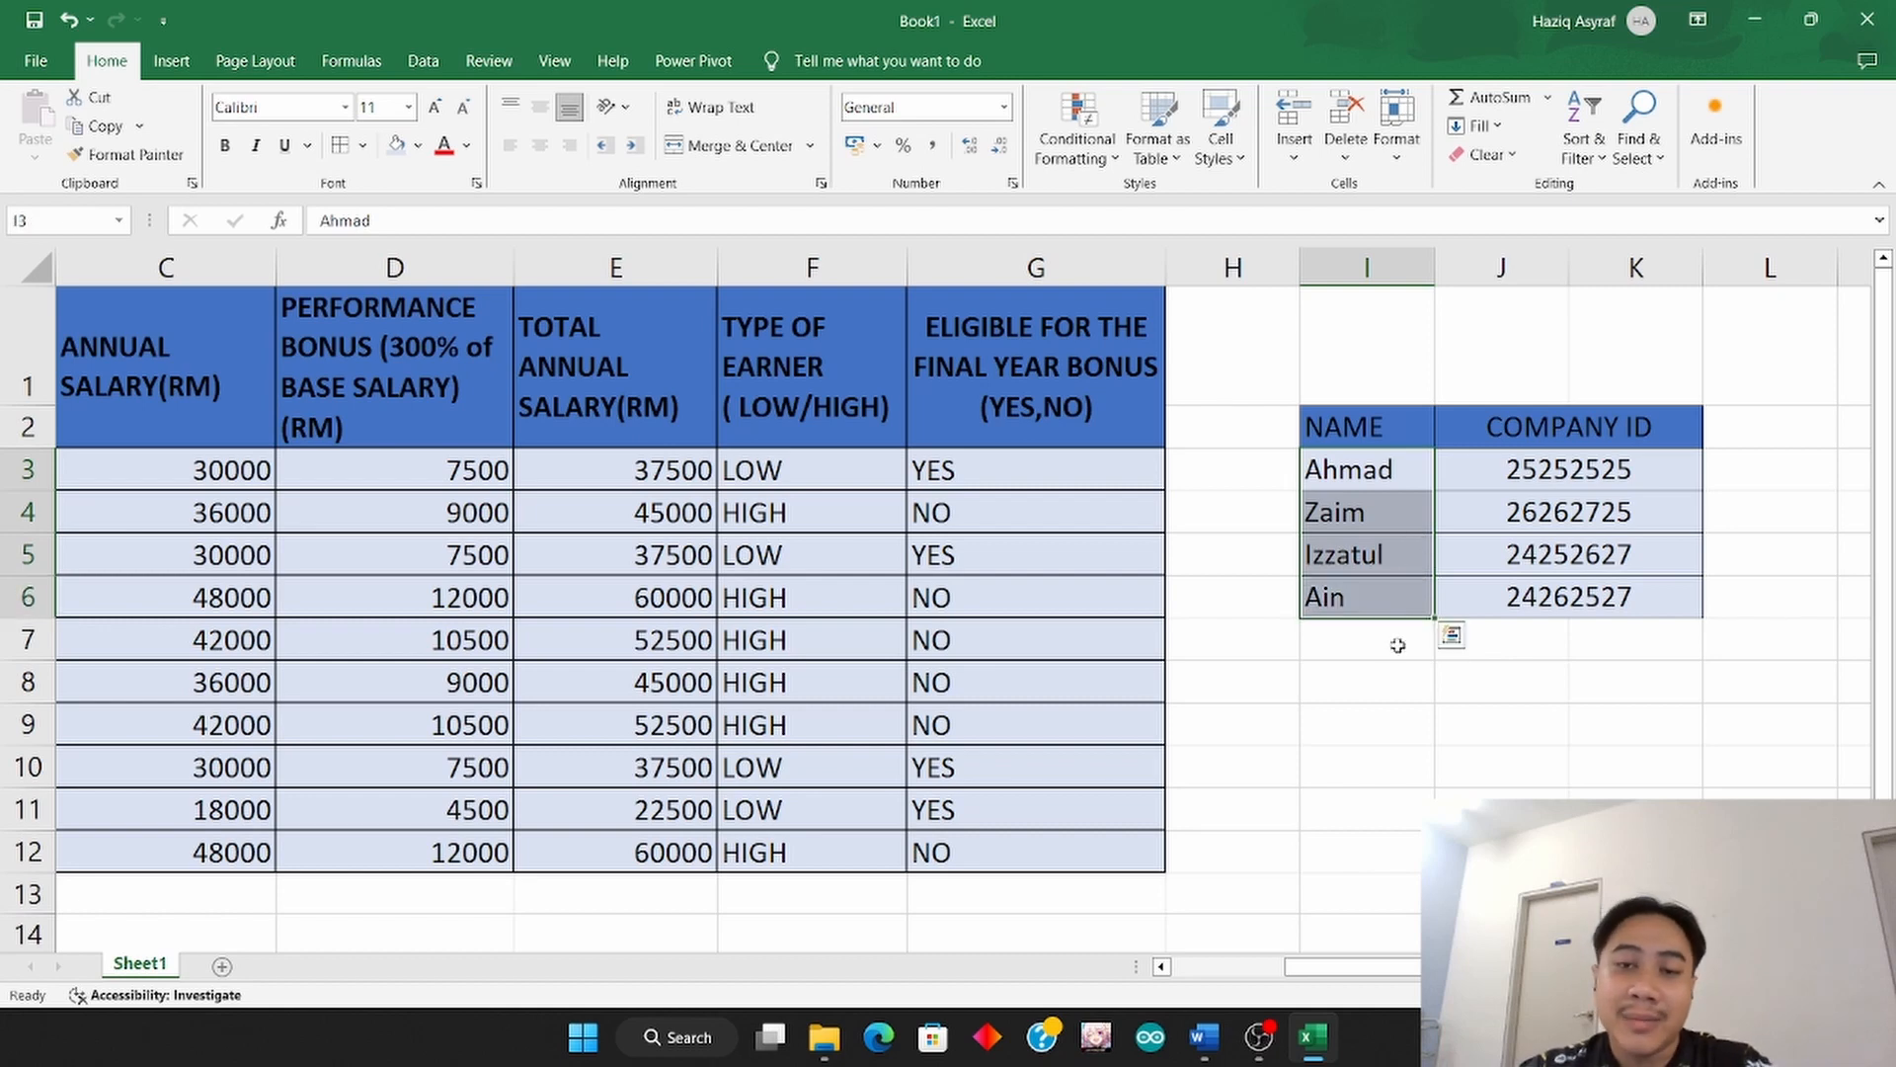
pyautogui.click(1398, 645)
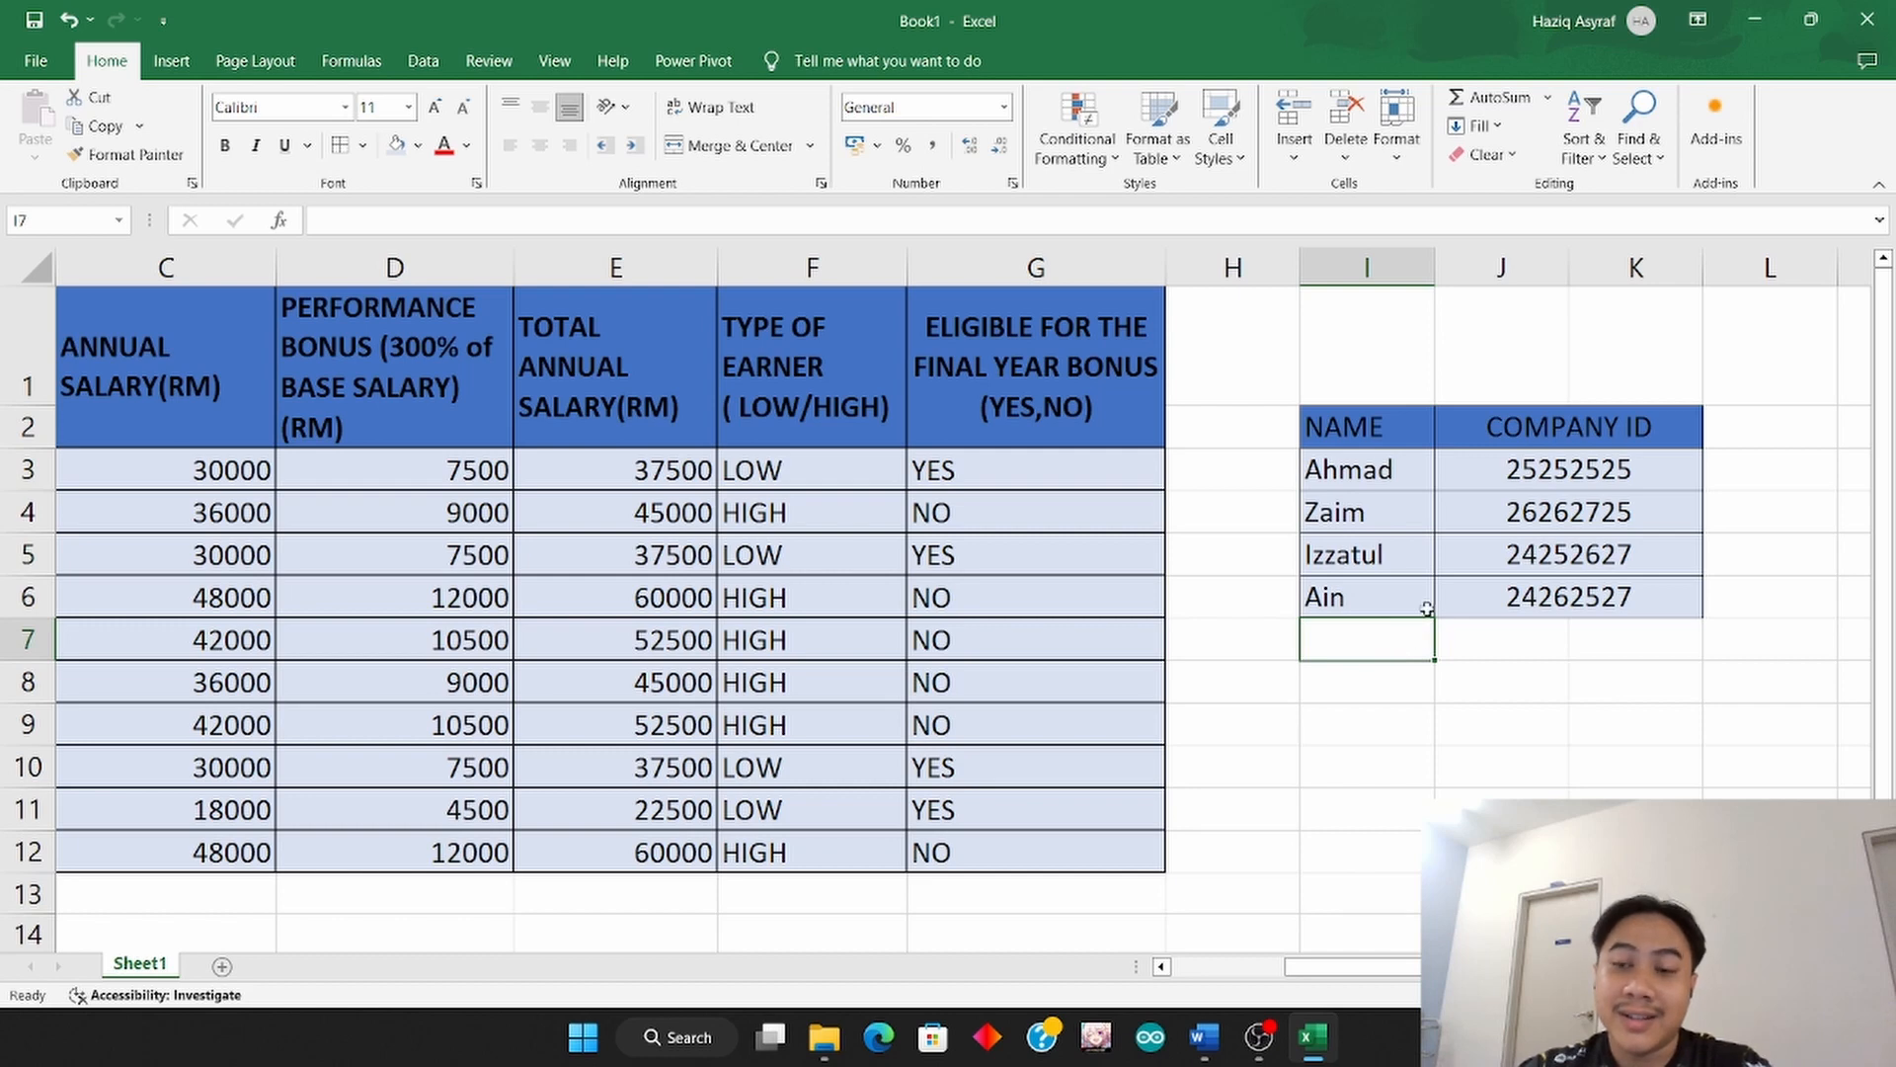
pyautogui.click(1460, 480)
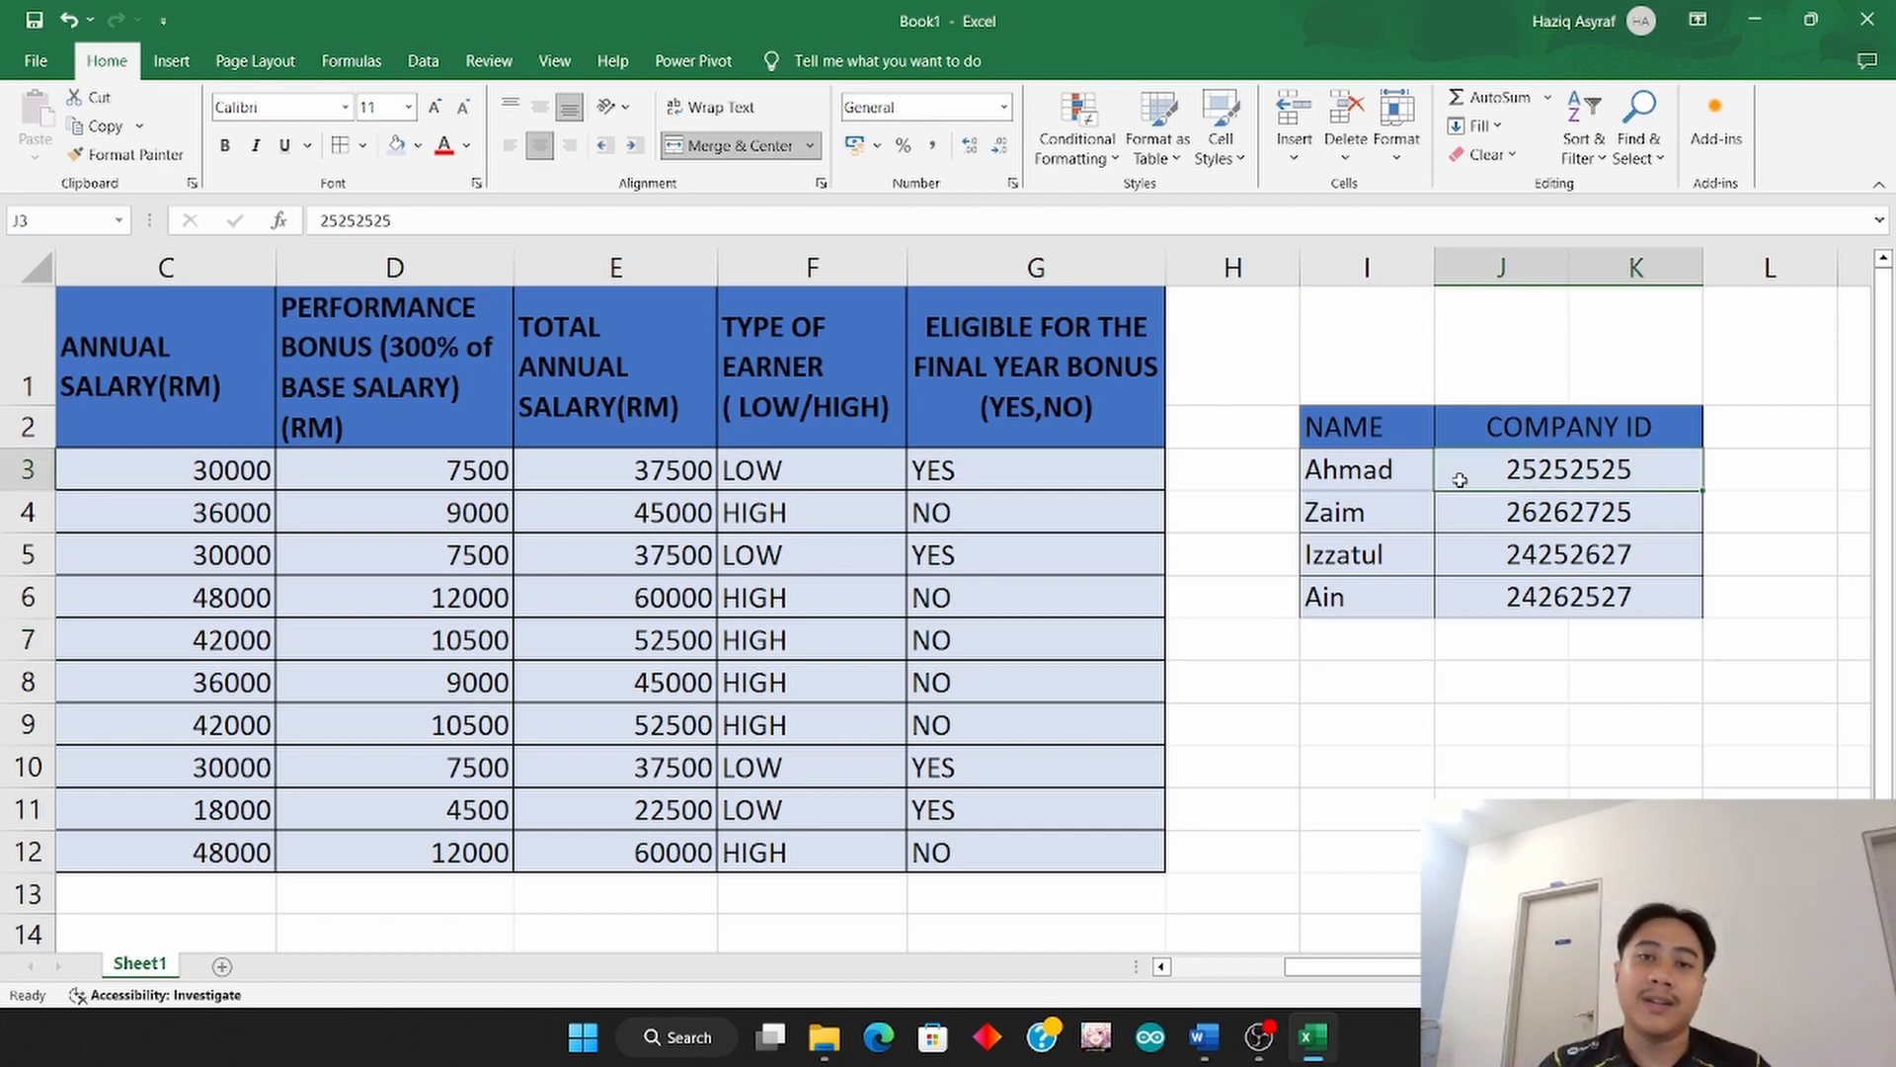